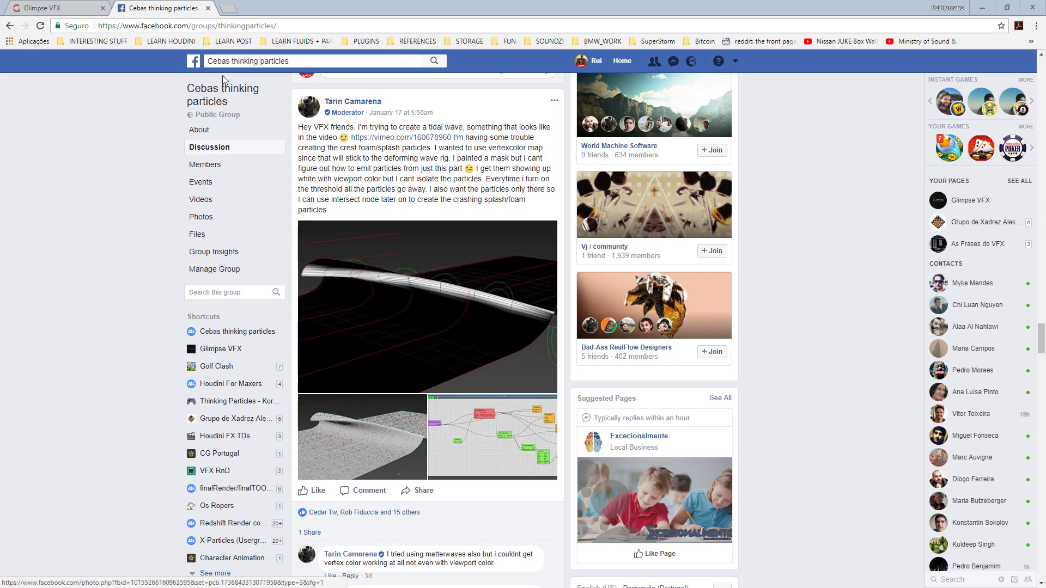
- Open the Luso Fruta Kids project on the Glimpse VFX site and play its video from around 01:05
{"action": "left_click", "coordinate": [72, 8]}
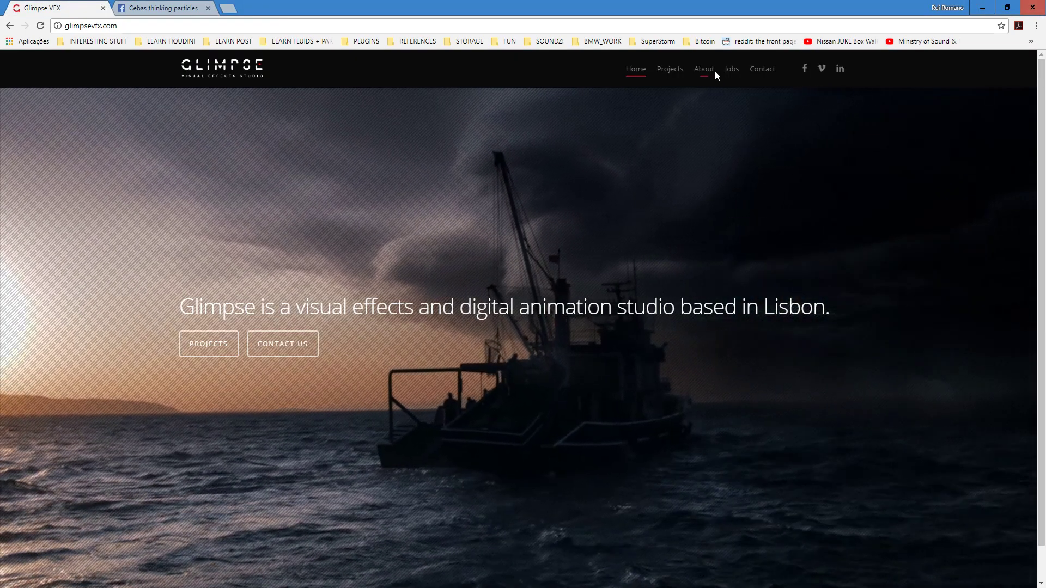
{"action": "left_click", "coordinate": [678, 69]}
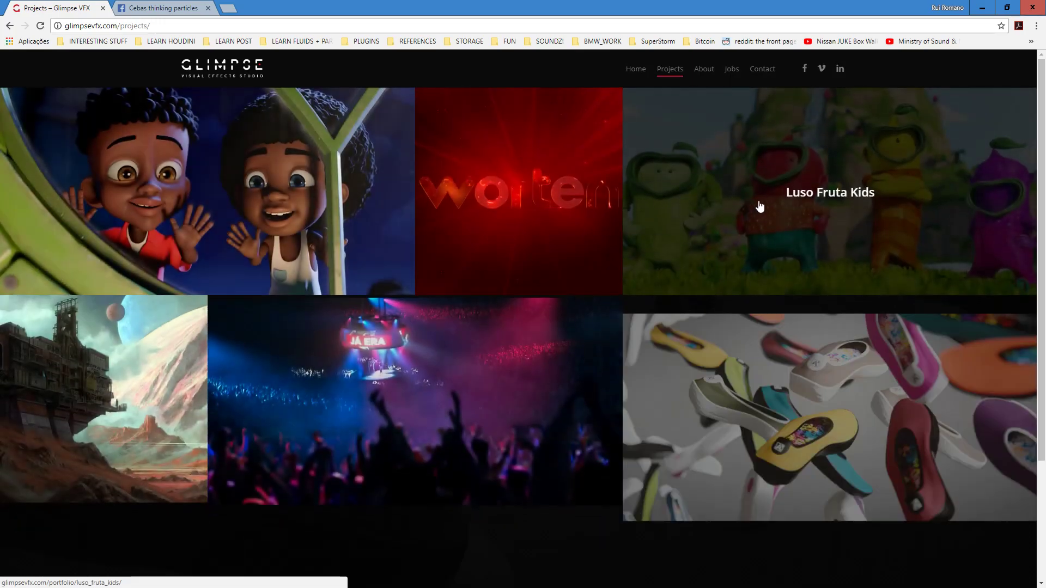
{"action": "left_click", "coordinate": [755, 205]}
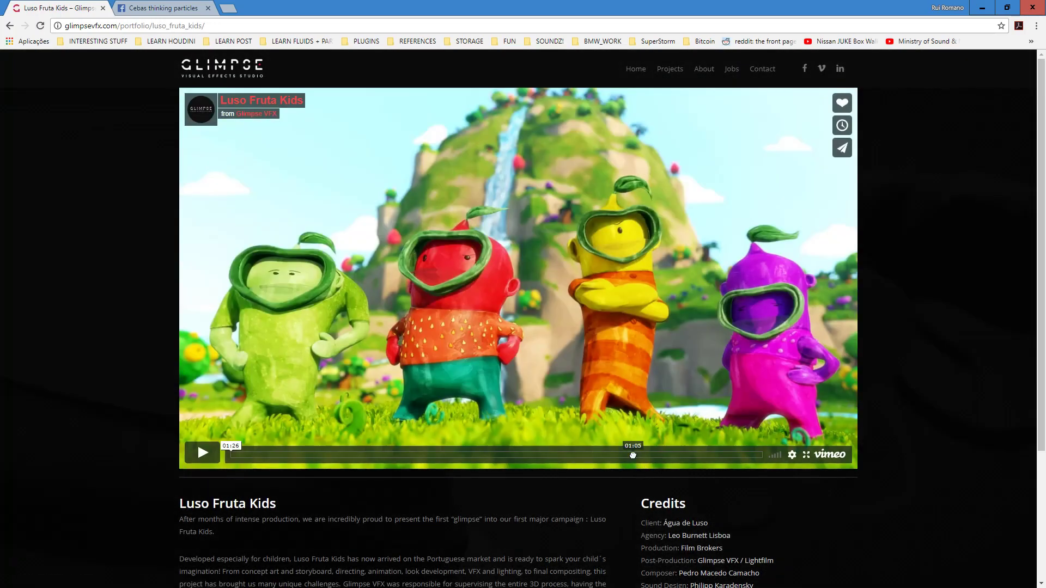
{"action": "left_click", "coordinate": [632, 456]}
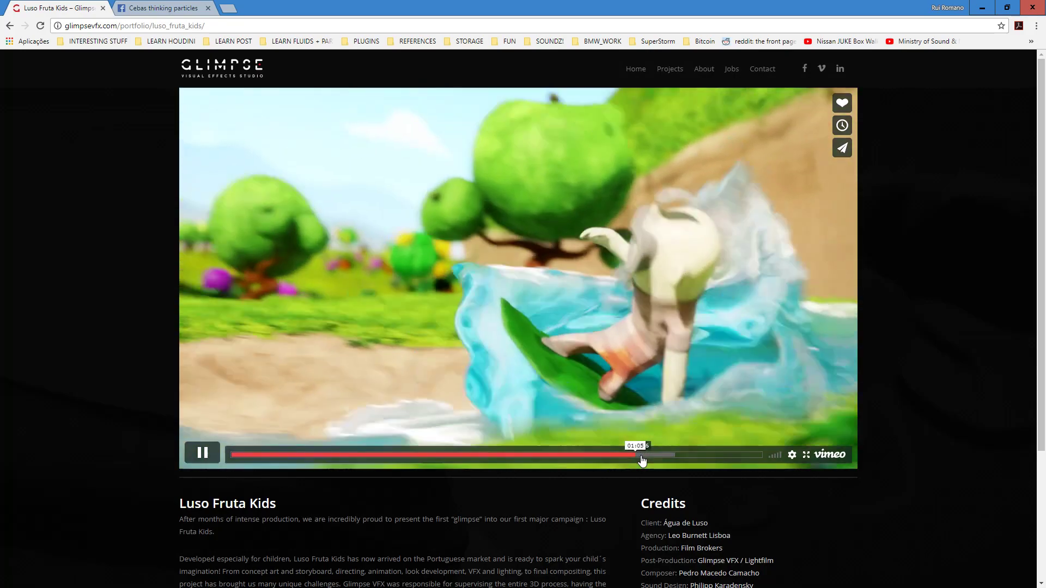
{"action": "left_click", "coordinate": [618, 455]}
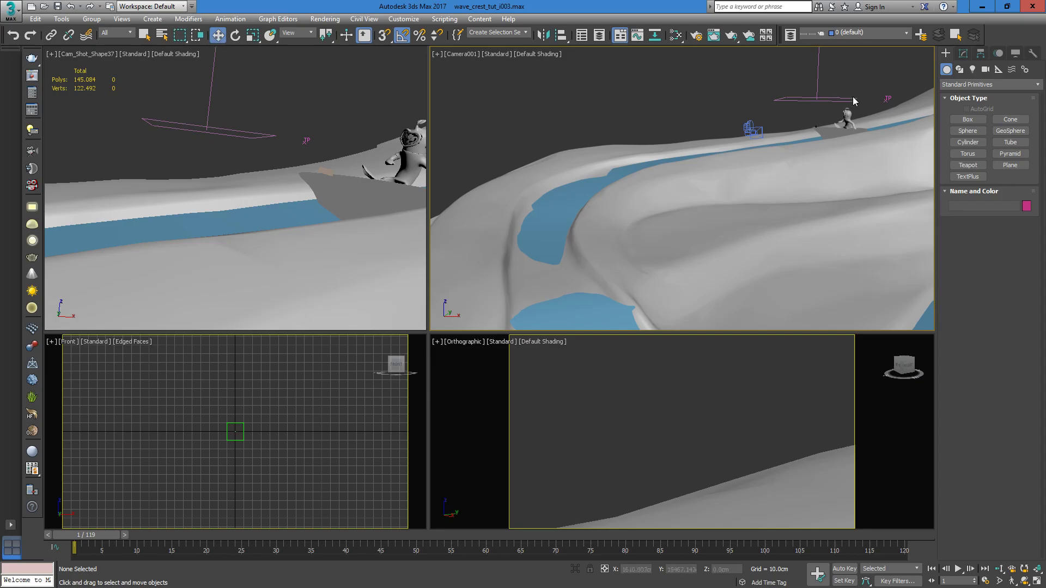
- Select the Thinking Particles helper near the surfing character and open its properties editor
{"action": "left_click", "coordinate": [887, 97]}
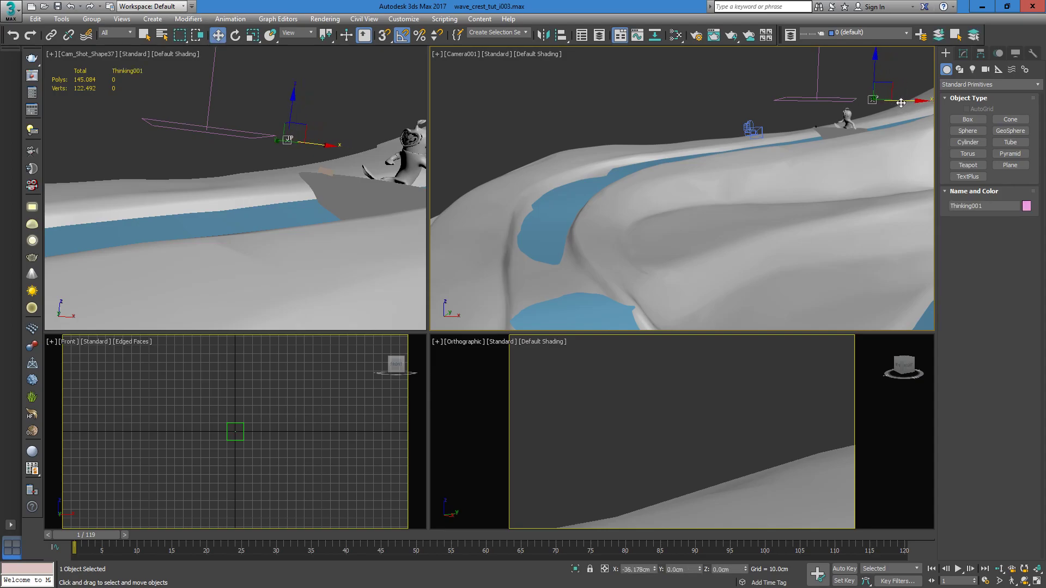
{"action": "left_click", "coordinate": [965, 54]}
{"action": "left_click", "coordinate": [1023, 213]}
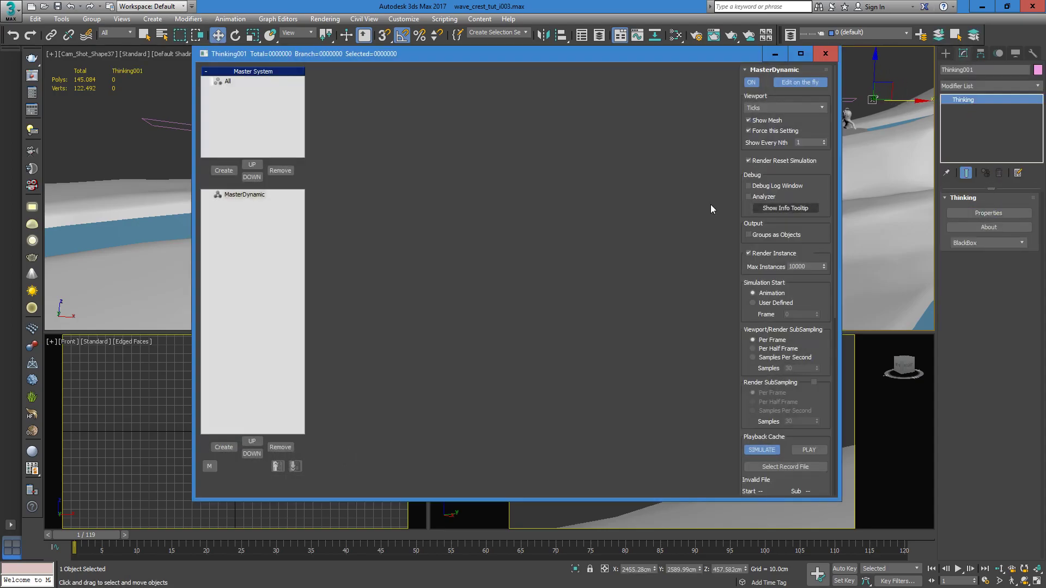
{"action": "left_click_drag", "start_coordinate": [390, 49], "coordinate": [312, 63]}
{"action": "left_click_drag", "start_coordinate": [114, 62], "coordinate": [199, 128]}
- Create two particle groups under All in the Master System
{"action": "left_click", "coordinate": [227, 163]}
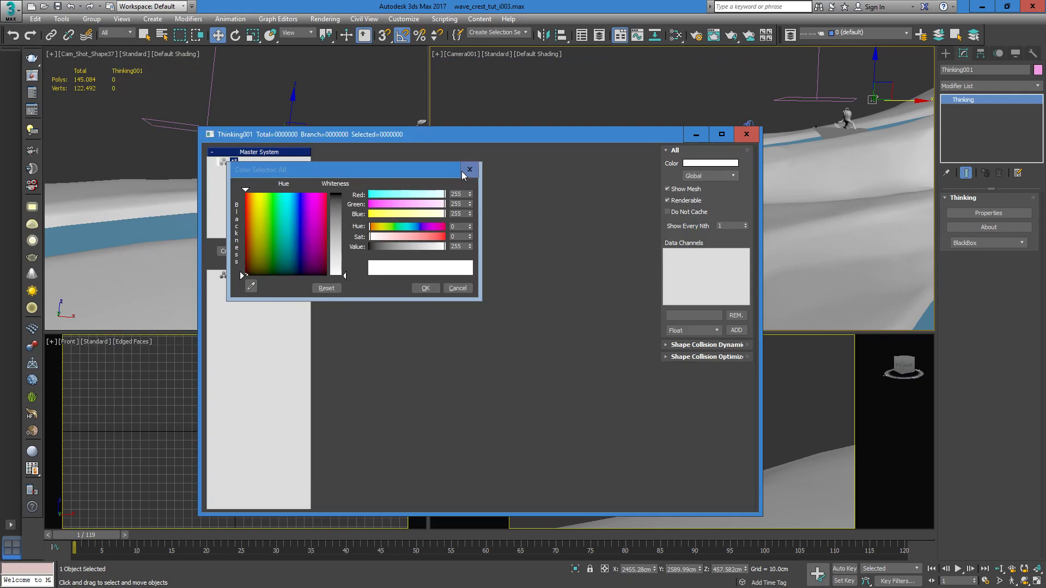
{"action": "left_click", "coordinate": [467, 170]}
{"action": "left_click", "coordinate": [229, 251]}
{"action": "left_click", "coordinate": [229, 251]}
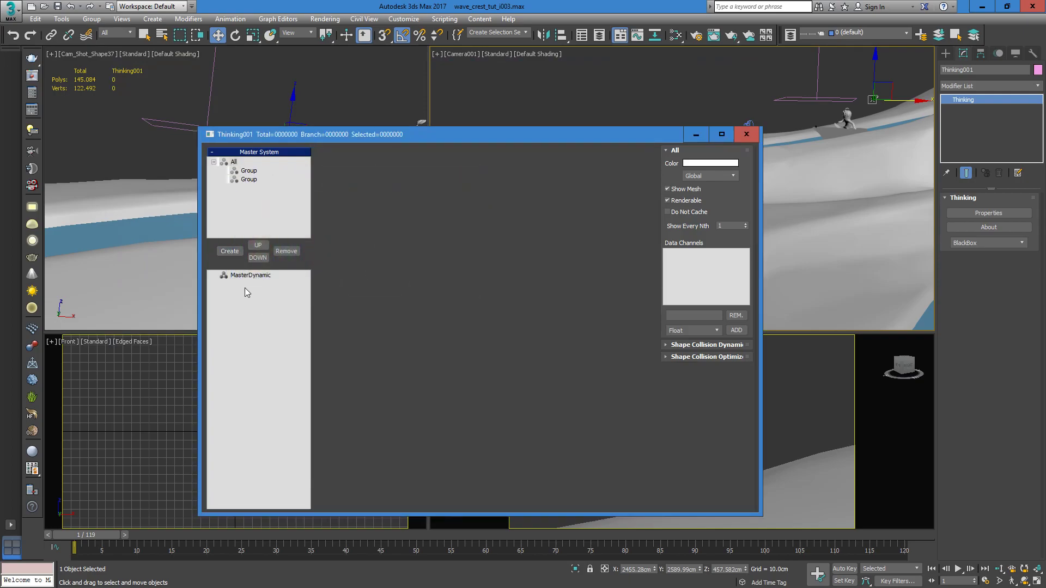
- Create five dynamic sets under MasterDynamic
{"action": "left_click", "coordinate": [250, 276]}
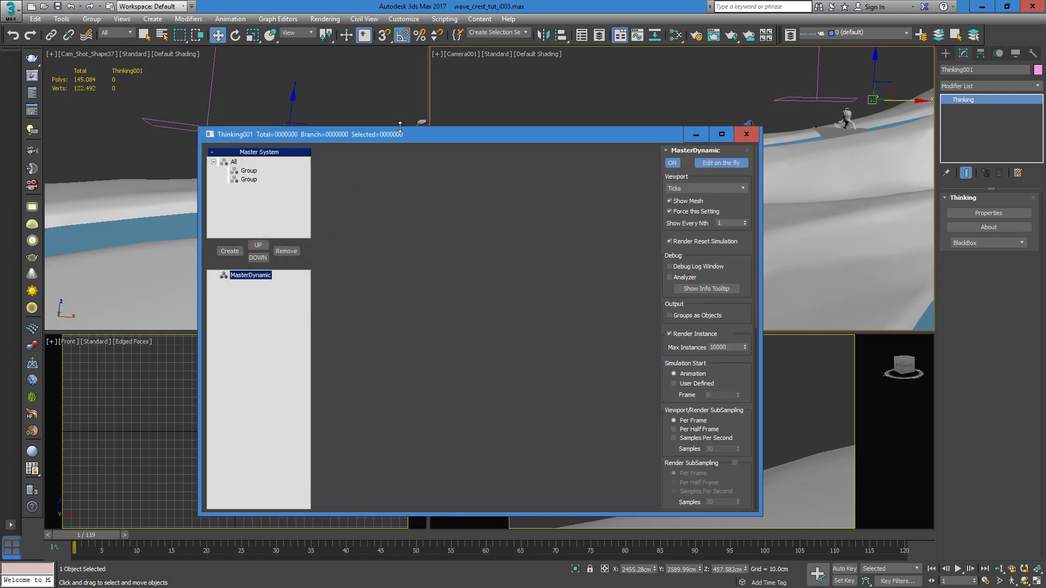
{"action": "left_click_drag", "start_coordinate": [400, 126], "coordinate": [399, 36]}
{"action": "left_click", "coordinate": [229, 438]}
{"action": "left_click", "coordinate": [229, 437]}
{"action": "left_click", "coordinate": [229, 437]}
{"action": "left_click", "coordinate": [229, 437]}
{"action": "left_click", "coordinate": [227, 437]}
- Rename the two particle groups foam and flow_boundary
{"action": "left_click", "coordinate": [263, 195]}
{"action": "left_click", "coordinate": [252, 80]}
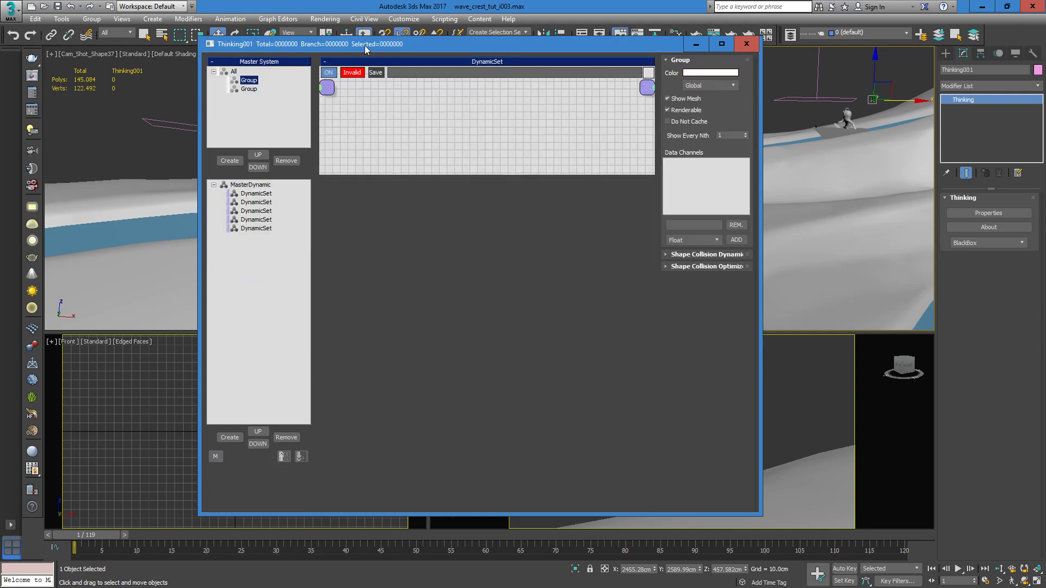
{"action": "left_click_drag", "start_coordinate": [364, 45], "coordinate": [364, 96]}
{"action": "left_click", "coordinate": [250, 134]}
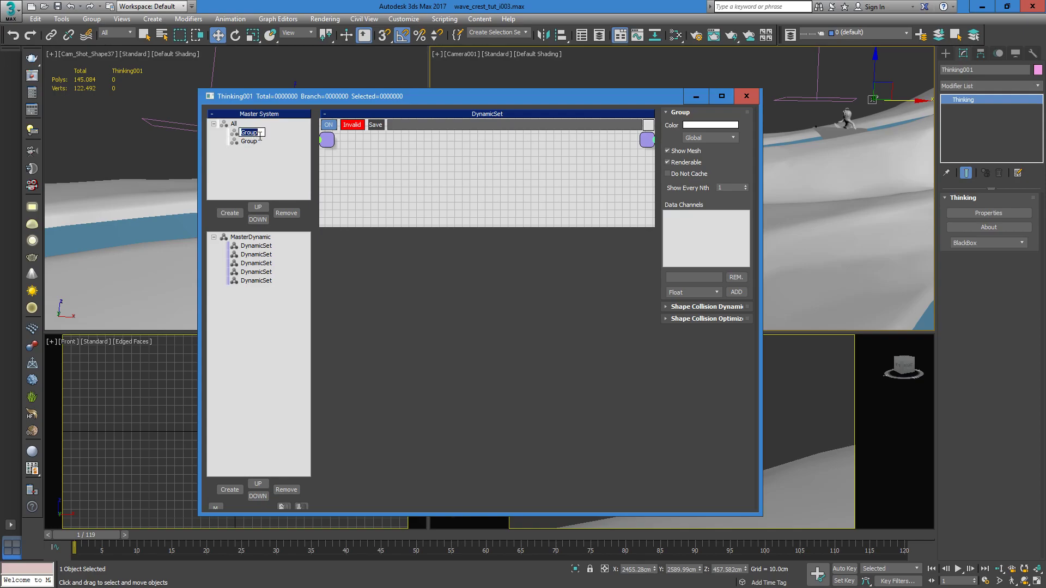
{"action": "type", "text": "foam"}
{"action": "key", "text": "Return"}
{"action": "left_click", "coordinate": [247, 141]}
{"action": "left_click", "coordinate": [255, 143]}
{"action": "type", "text": "flow_boundary"}
{"action": "key", "text": "Return"}
- Rename the first dynamic set foam_tool and nest the other four dynamic sets inside it
{"action": "left_click", "coordinate": [251, 246]}
{"action": "left_click", "coordinate": [257, 246]}
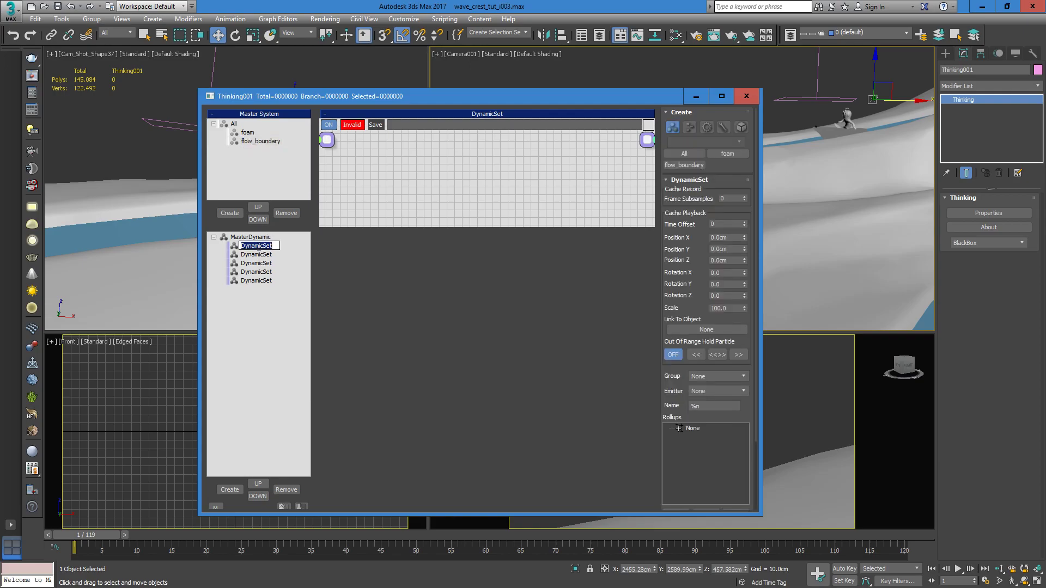
{"action": "type", "text": "foam"}
{"action": "key", "text": "BackSpace"}
{"action": "key", "text": "BackSpace"}
{"action": "type", "text": "l"}
{"action": "key", "text": "Return"}
{"action": "left_click_drag", "start_coordinate": [256, 257], "coordinate": [240, 245]}
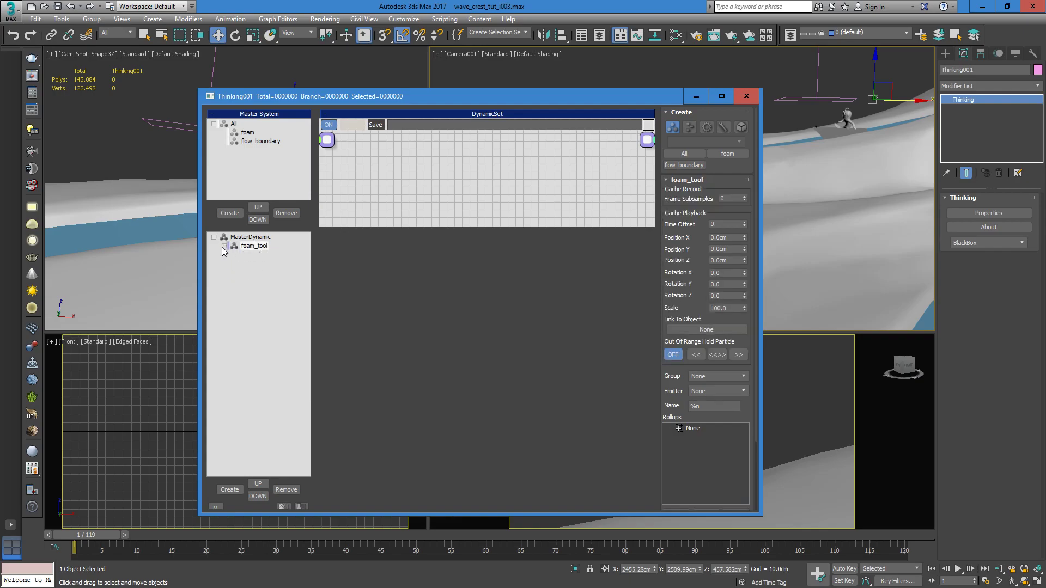
{"action": "left_click", "coordinate": [223, 246]}
- Rename the first two dynamic sets inside foam_tool create and dynamics
{"action": "left_click", "coordinate": [267, 255]}
{"action": "left_click", "coordinate": [267, 258]}
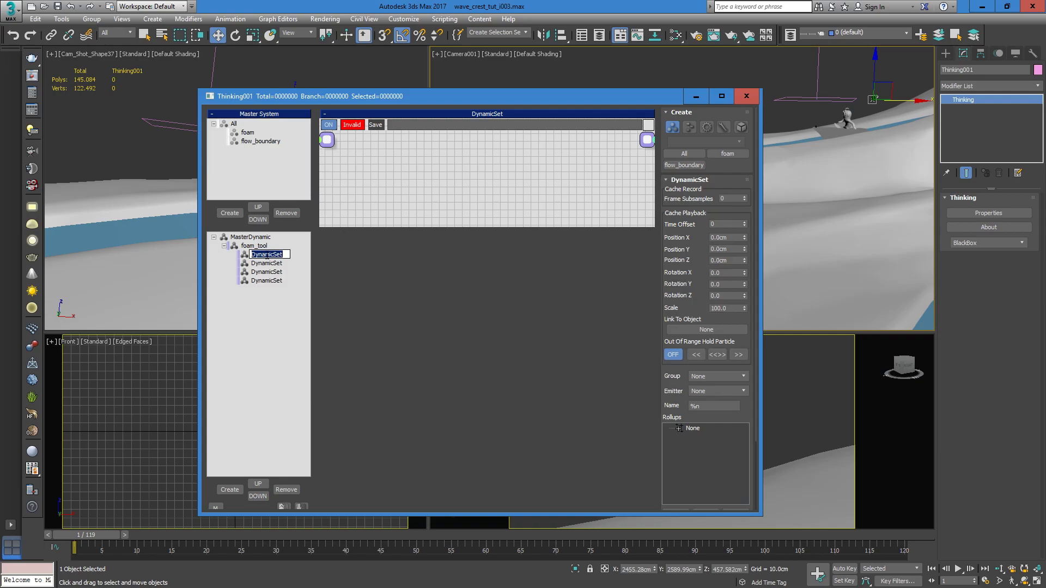
{"action": "type", "text": "create"}
{"action": "key", "text": "Return"}
{"action": "left_click", "coordinate": [267, 263]}
{"action": "left_click", "coordinate": [270, 264]}
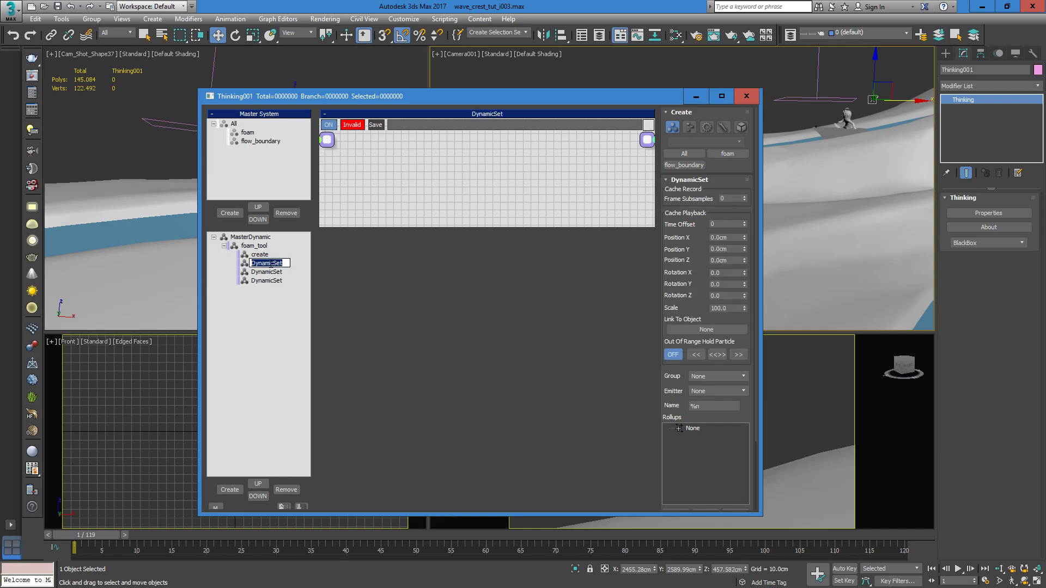
{"action": "type", "text": "dynamics"}
{"action": "key", "text": "Return"}
- Rename the remaining two dynamic sets inside foam_tool fluids and solver
{"action": "left_click", "coordinate": [262, 272]}
{"action": "left_click", "coordinate": [262, 273]}
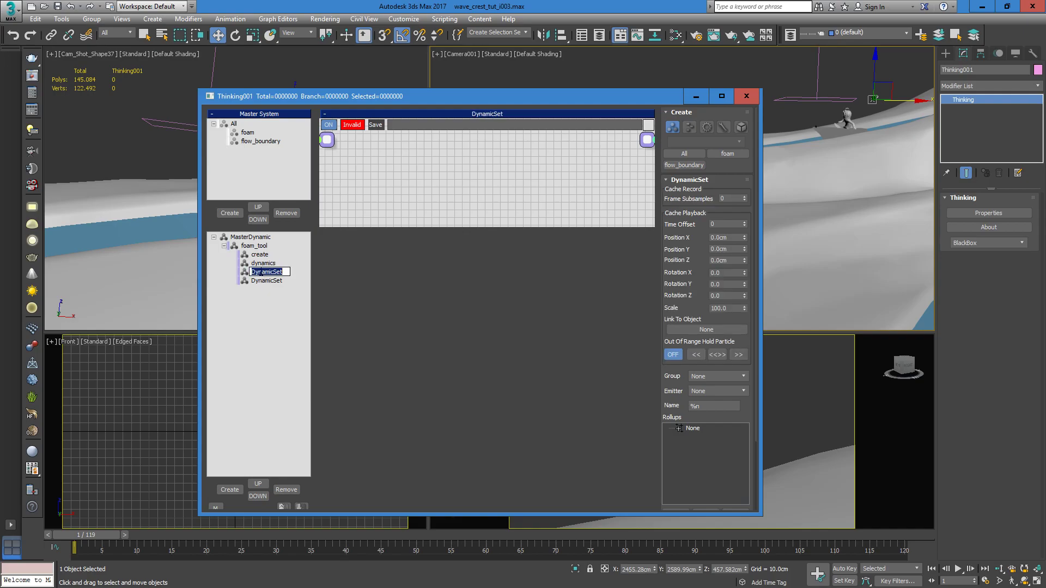
{"action": "type", "text": "fluids"}
{"action": "key", "text": "Return"}
{"action": "left_click", "coordinate": [268, 281]}
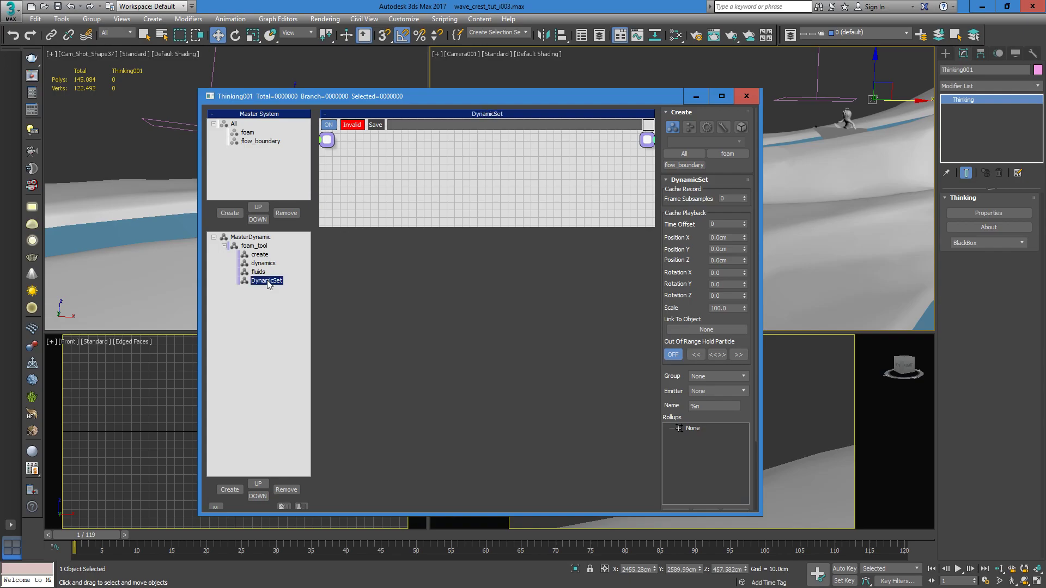
{"action": "left_click", "coordinate": [268, 281]}
{"action": "type", "text": "solver"}
{"action": "key", "text": "Return"}
{"action": "left_click_drag", "start_coordinate": [539, 95], "coordinate": [493, 88]}
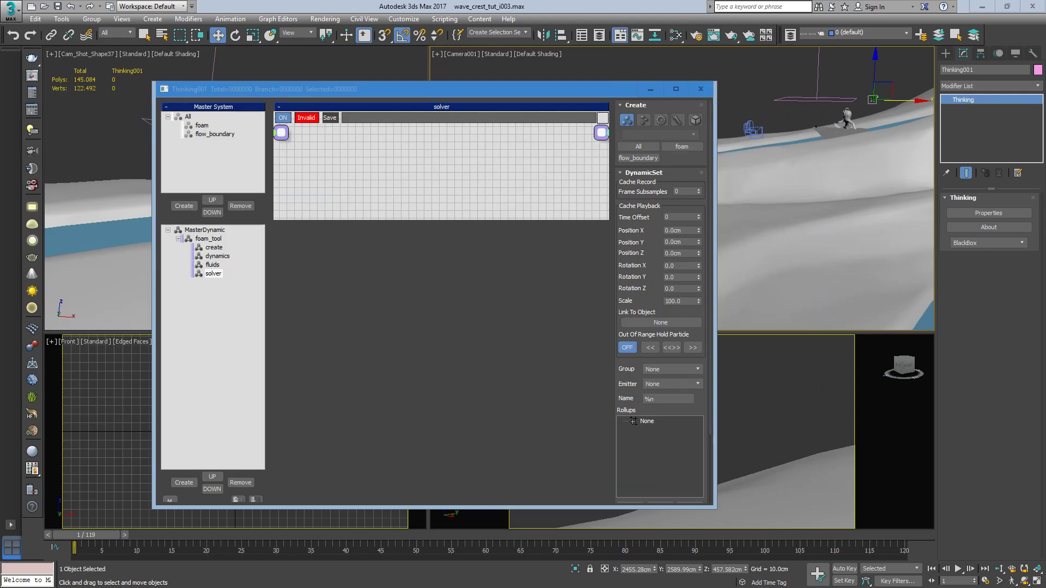
{"action": "left_click_drag", "start_coordinate": [375, 93], "coordinate": [464, 94]}
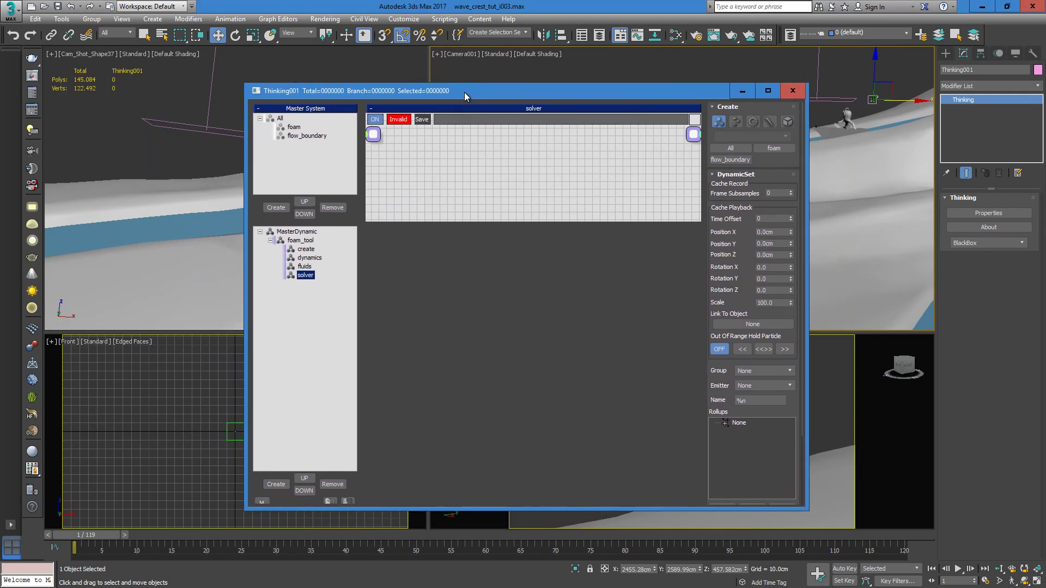
- Add a MatterWaves generator operator to the create dynamic set
{"action": "left_click", "coordinate": [306, 249]}
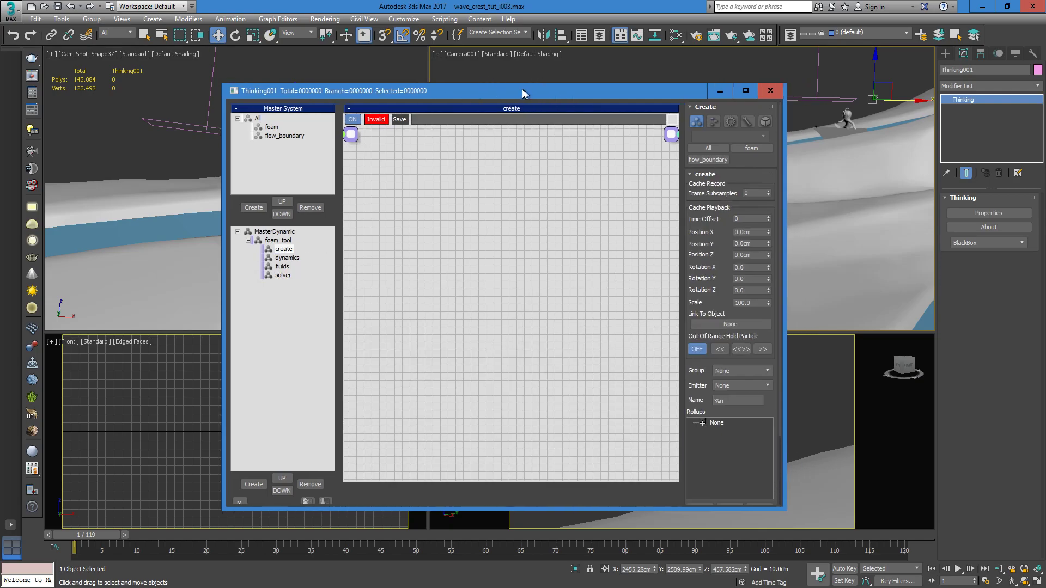
{"action": "left_click_drag", "start_coordinate": [531, 90], "coordinate": [435, 81]}
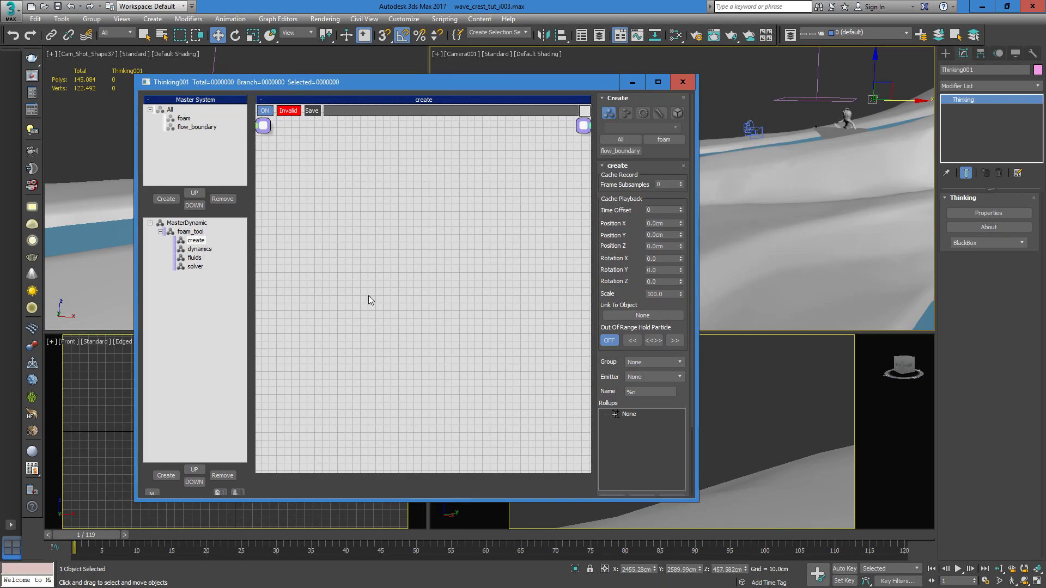
{"action": "right_click", "coordinate": [394, 259]}
{"action": "mouse_move", "coordinate": [390, 291]}
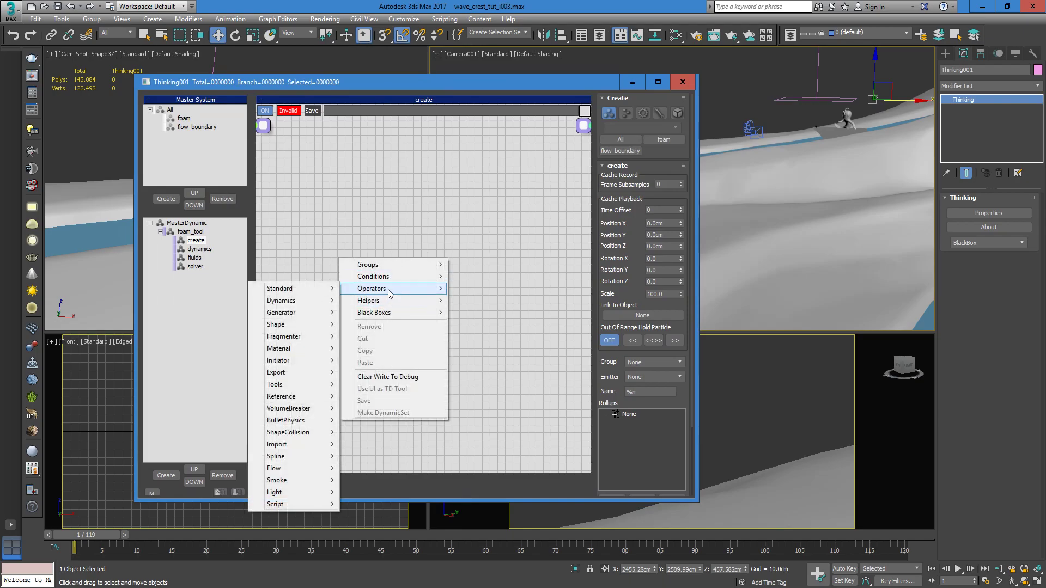
{"action": "mouse_move", "coordinate": [302, 312]}
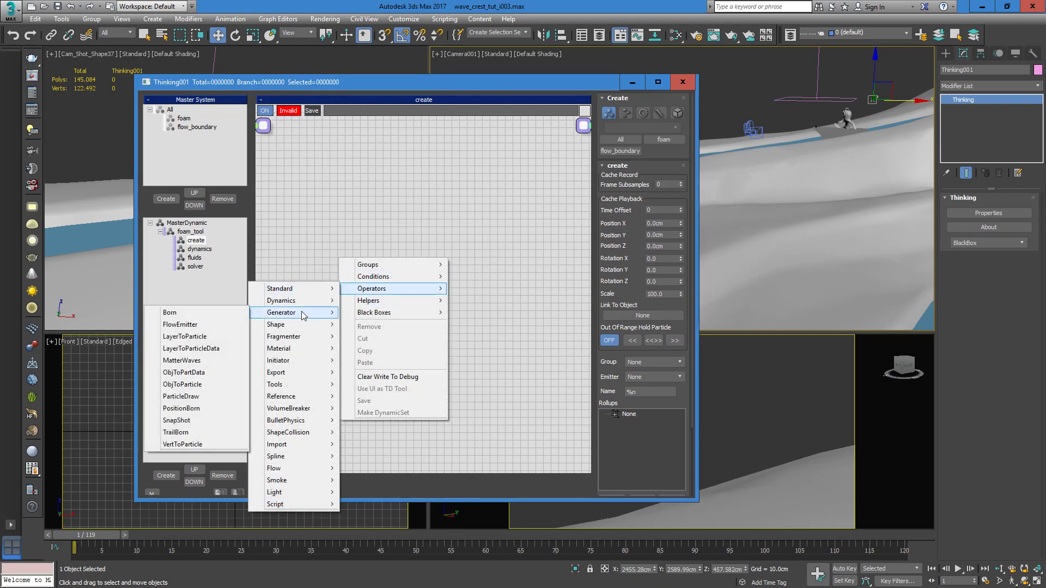
{"action": "left_click", "coordinate": [181, 360]}
{"action": "left_click_drag", "start_coordinate": [435, 261], "coordinate": [380, 200]}
- Show the scene in perspective and pick the WAVE object as the MatterWaves emitter
{"action": "left_click_drag", "start_coordinate": [423, 82], "coordinate": [622, 97]}
{"action": "scroll", "coordinate": [689, 321], "scroll_direction": "down", "scroll_amount": 3}
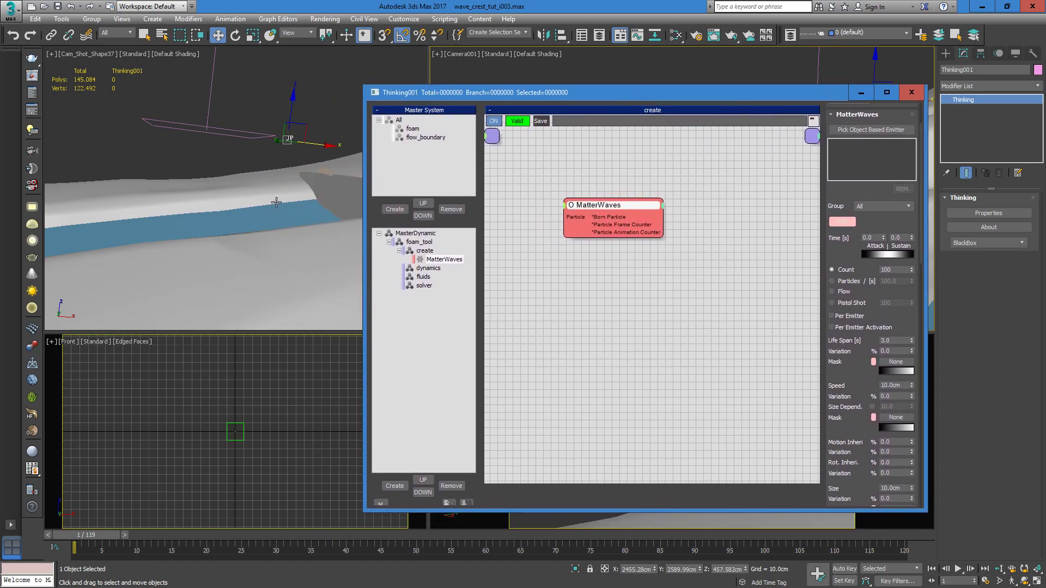
{"action": "right_click", "coordinate": [281, 178]}
{"action": "key", "text": "p"}
{"action": "middle_click_drag", "start_coordinate": [287, 210], "coordinate": [242, 195], "text": "alt"}
{"action": "middle_click_drag", "start_coordinate": [241, 196], "coordinate": [147, 186]}
{"action": "middle_click_drag", "start_coordinate": [147, 187], "coordinate": [256, 225], "text": "alt"}
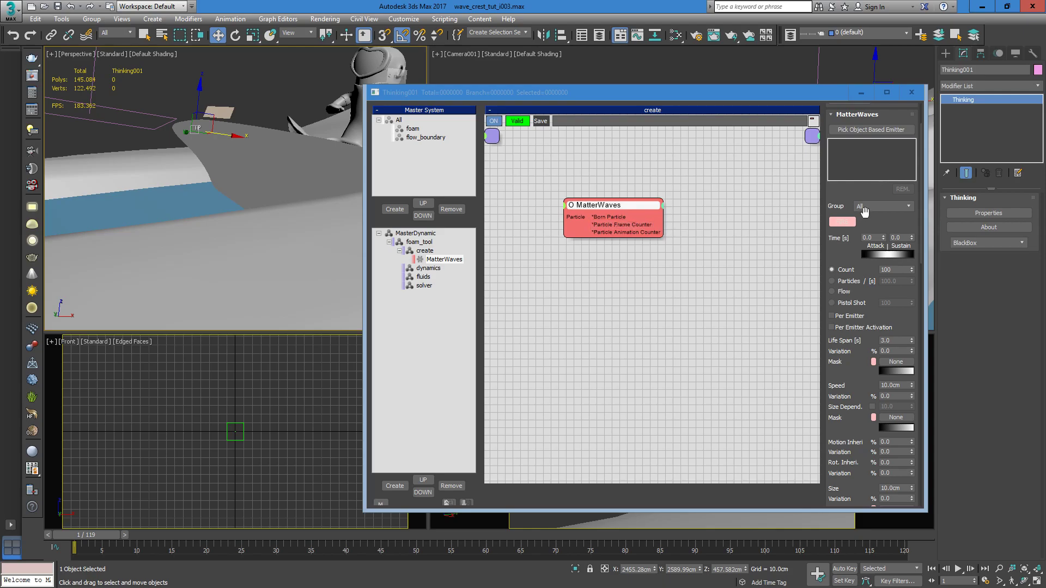
{"action": "left_click", "coordinate": [861, 131]}
{"action": "left_click", "coordinate": [238, 130]}
{"action": "left_click_drag", "start_coordinate": [750, 93], "coordinate": [477, 91]}
- Set the MatterWaves emission to 1000 particles per second and preview the particles at frame 11
{"action": "left_click", "coordinate": [559, 279]}
{"action": "left_click", "coordinate": [632, 280]}
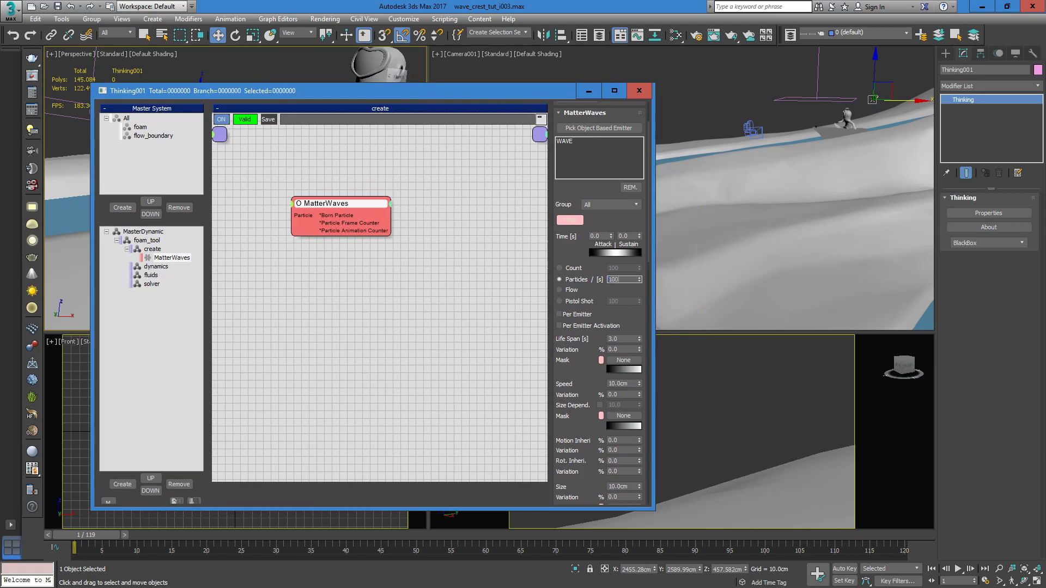
{"action": "left_click_drag", "start_coordinate": [84, 533], "coordinate": [150, 538]}
- Set the MasterDynamic viewport display of the particles to Dots
{"action": "left_click_drag", "start_coordinate": [526, 91], "coordinate": [501, 97]}
{"action": "left_click", "coordinate": [134, 238]}
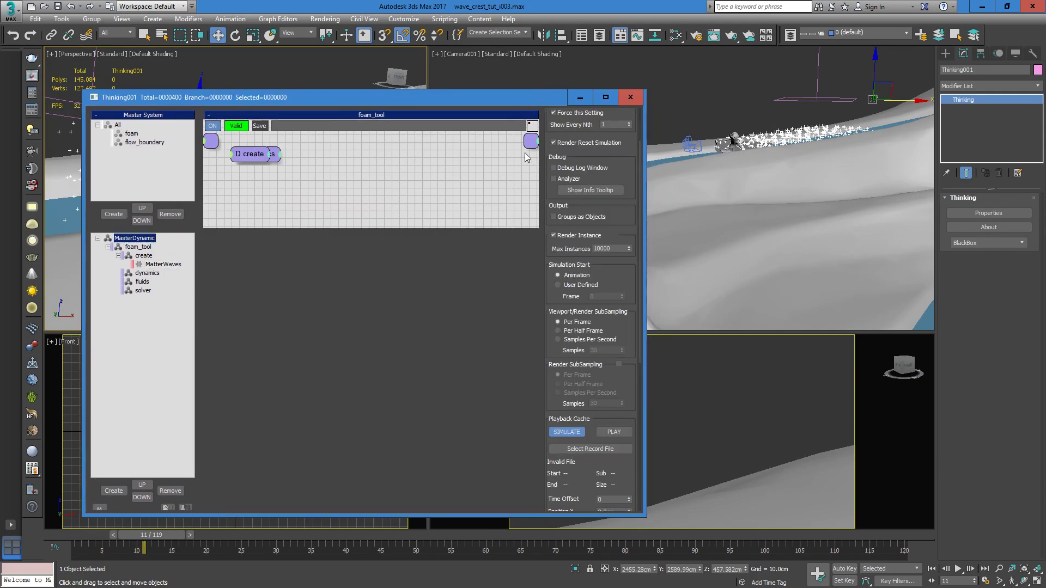
{"action": "left_click", "coordinate": [609, 128]}
{"action": "left_click", "coordinate": [582, 151]}
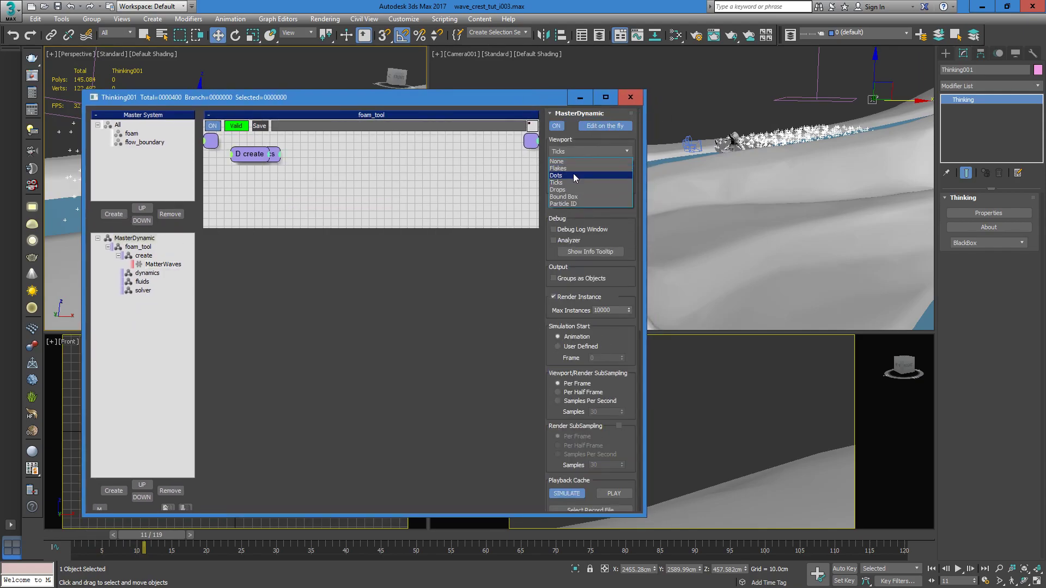
{"action": "left_click", "coordinate": [573, 177]}
{"action": "left_click", "coordinate": [10, 10]}
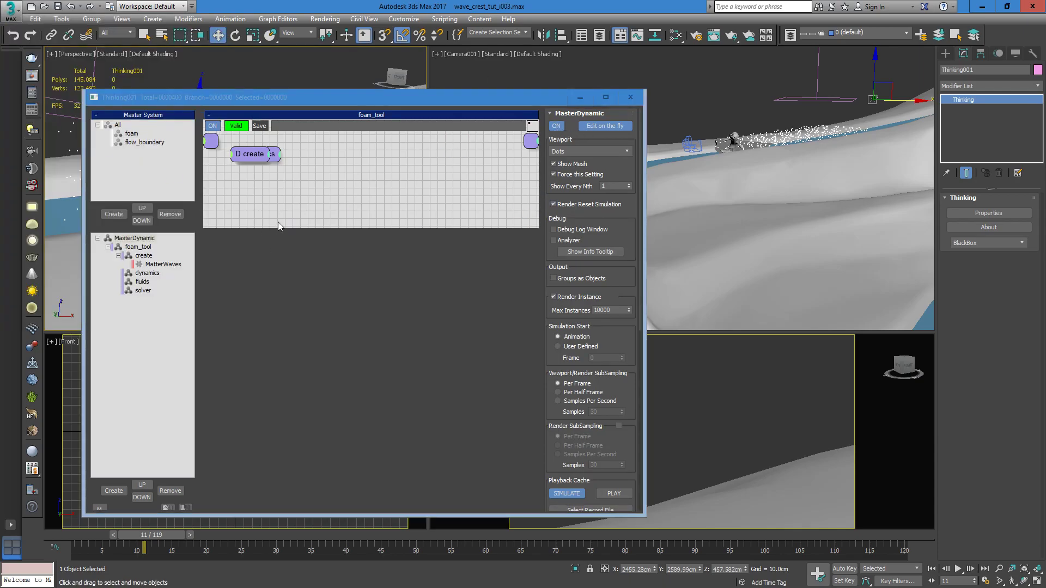
- Add a TimeInterval condition to the create dynamic set and place it ahead of the MatterWaves node
{"action": "left_click", "coordinate": [163, 264]}
{"action": "left_click_drag", "start_coordinate": [314, 214], "coordinate": [415, 230]}
{"action": "right_click", "coordinate": [301, 215]}
{"action": "mouse_move", "coordinate": [289, 234]}
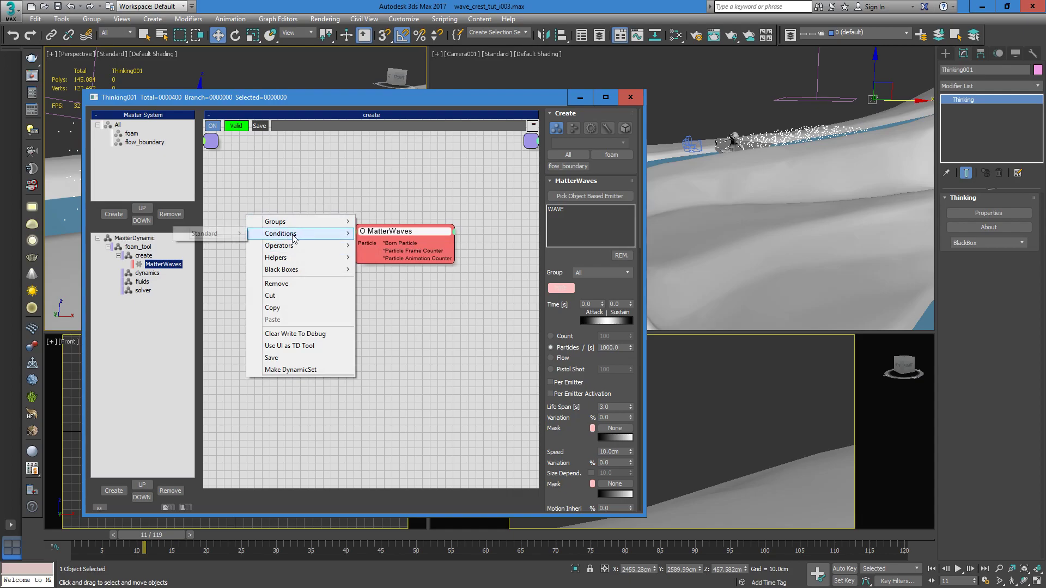
{"action": "mouse_move", "coordinate": [210, 234]}
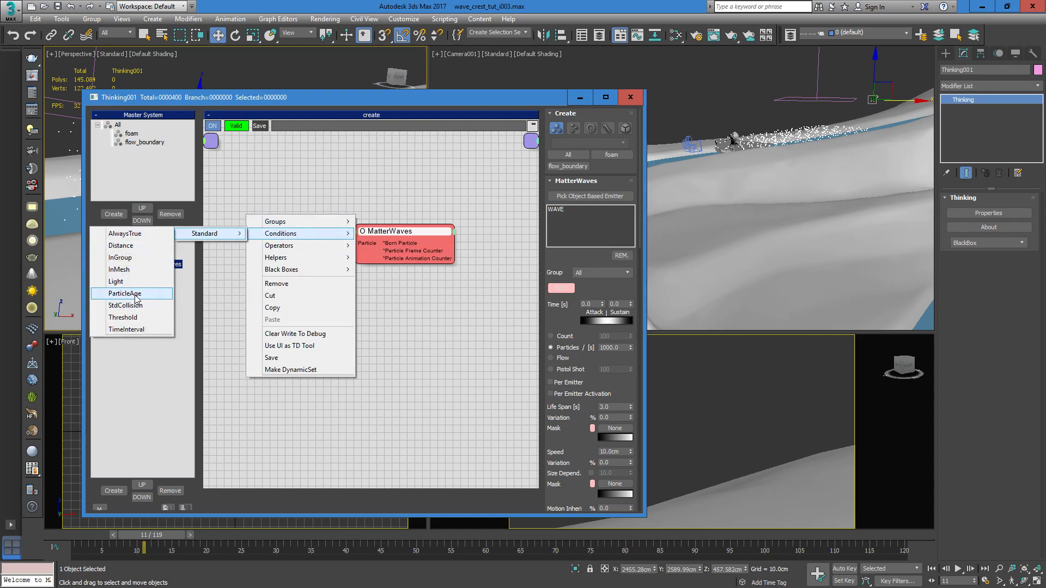
{"action": "left_click", "coordinate": [127, 330]}
{"action": "left_click_drag", "start_coordinate": [329, 225], "coordinate": [255, 214]}
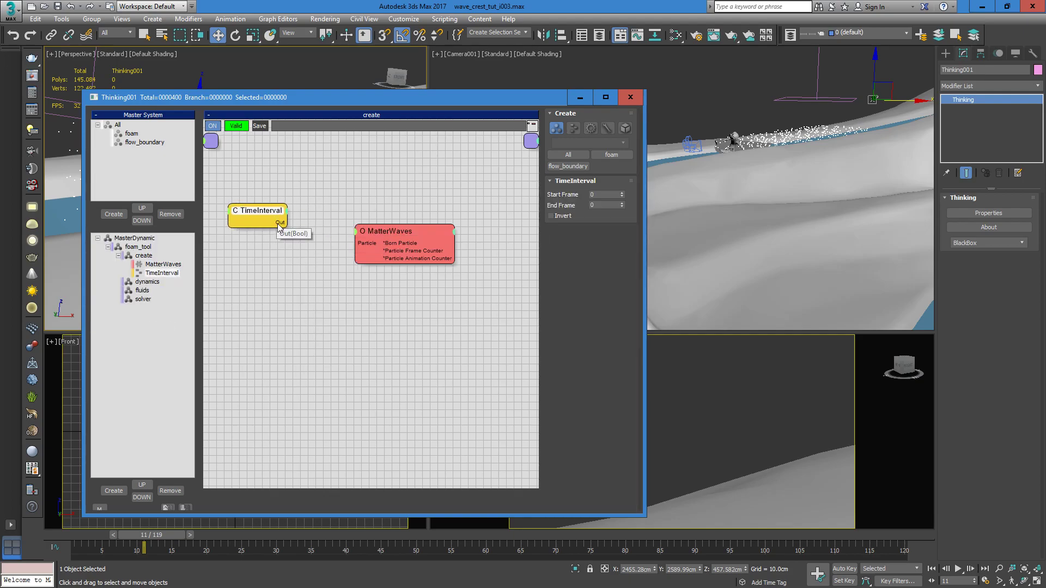
- Expose the ON input of MatterWaves and connect the TimeInterval's Out to it
{"action": "left_click", "coordinate": [354, 231]}
{"action": "left_click", "coordinate": [313, 20]}
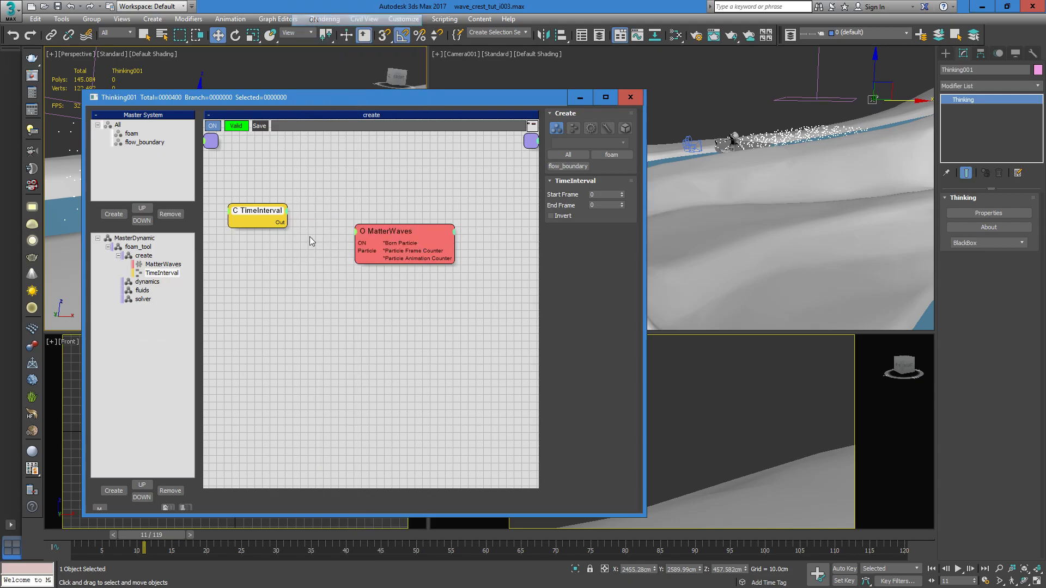
{"action": "left_click_drag", "start_coordinate": [282, 223], "coordinate": [354, 243]}
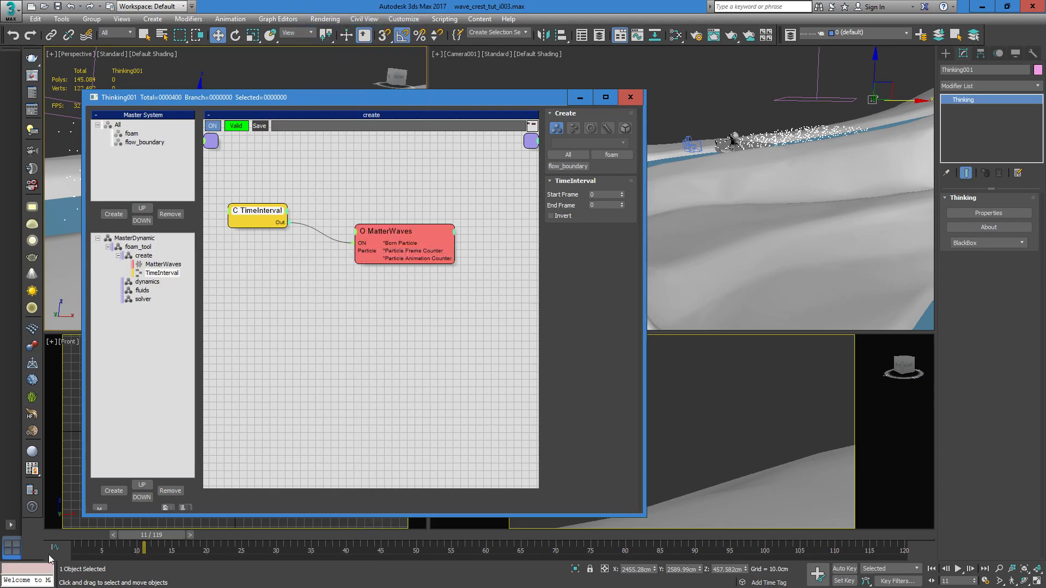
- Set the TimeInterval to start at frame 2 and end at frame 9999, and check the first frames of the emission
{"action": "left_click", "coordinate": [610, 205]}
{"action": "left_click", "coordinate": [63, 537]}
{"action": "key", "text": "q"}
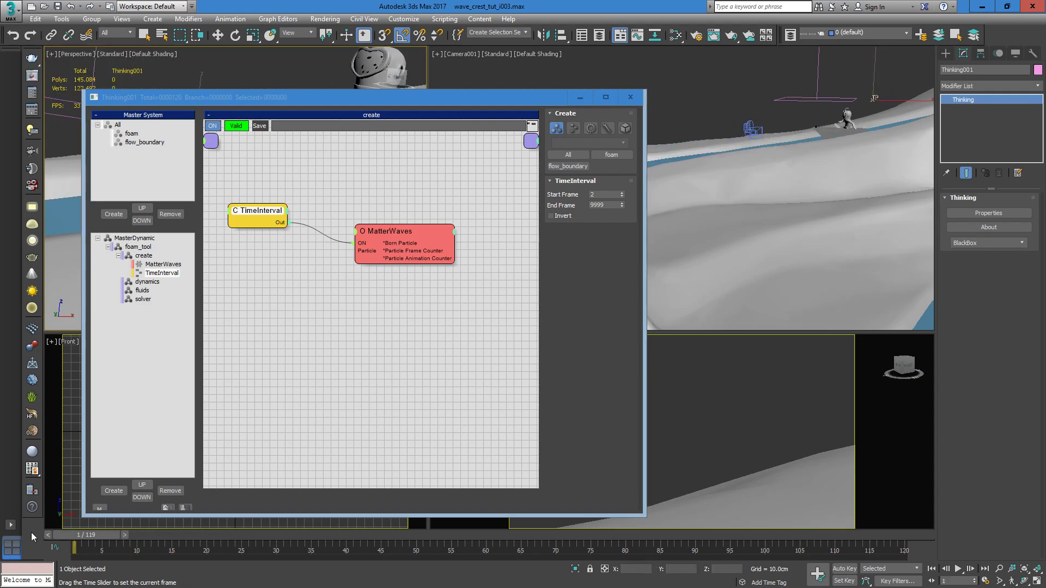
{"action": "left_click_drag", "start_coordinate": [68, 545], "coordinate": [74, 544]}
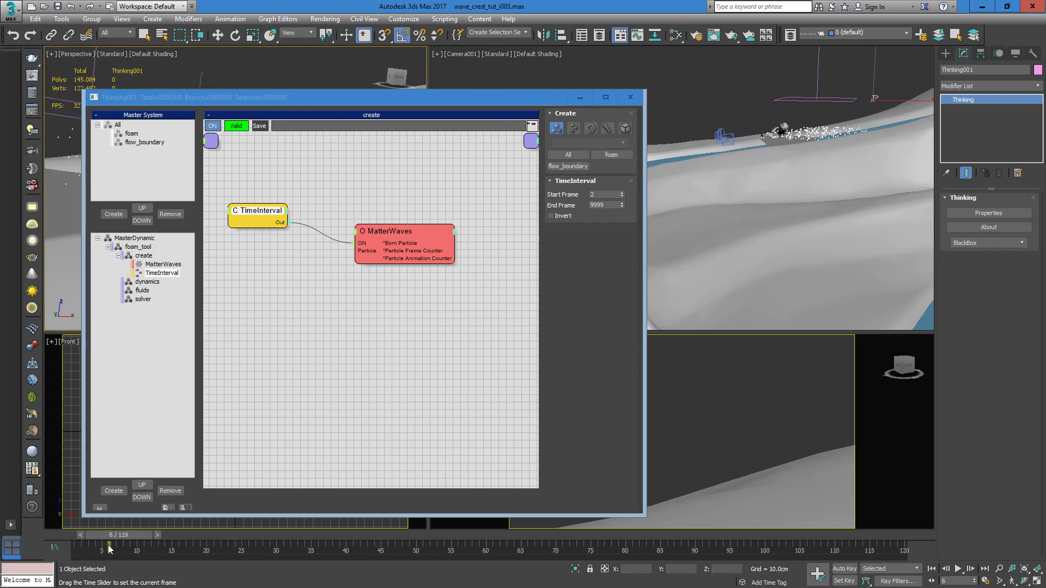
{"action": "key", "text": "w"}
- Narrow and move the Thinking Particles editor clear of the camera view and play back the particle animation
{"action": "left_click_drag", "start_coordinate": [530, 90], "coordinate": [539, 81]}
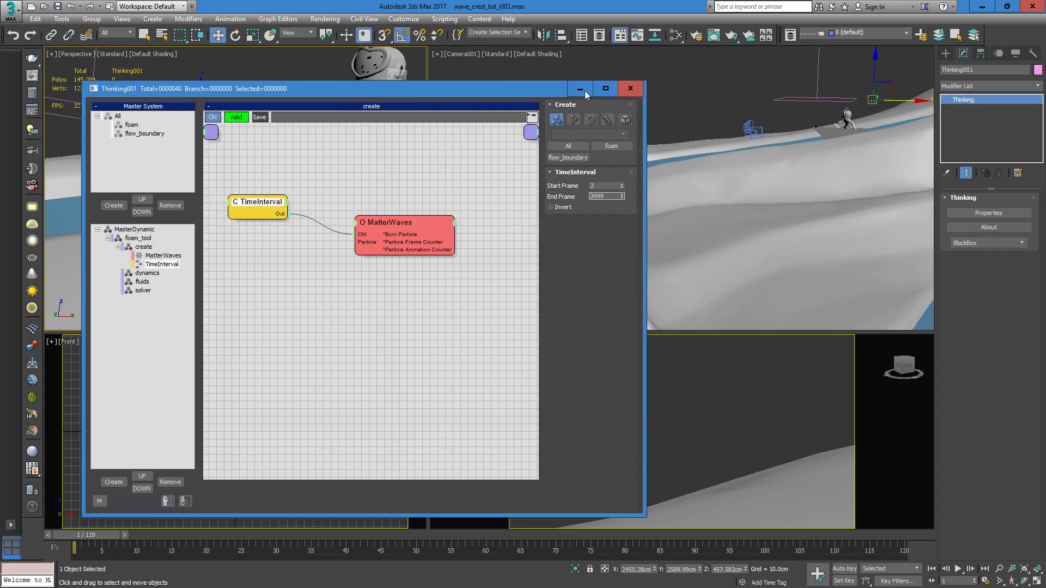
{"action": "left_click_drag", "start_coordinate": [645, 81], "coordinate": [560, 101]}
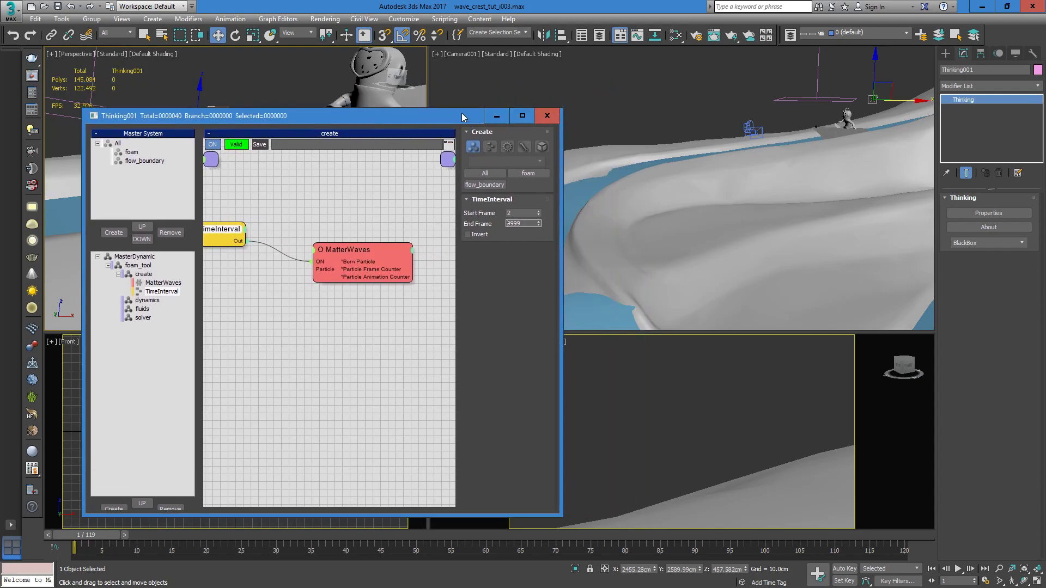
{"action": "left_click_drag", "start_coordinate": [479, 111], "coordinate": [451, 99]}
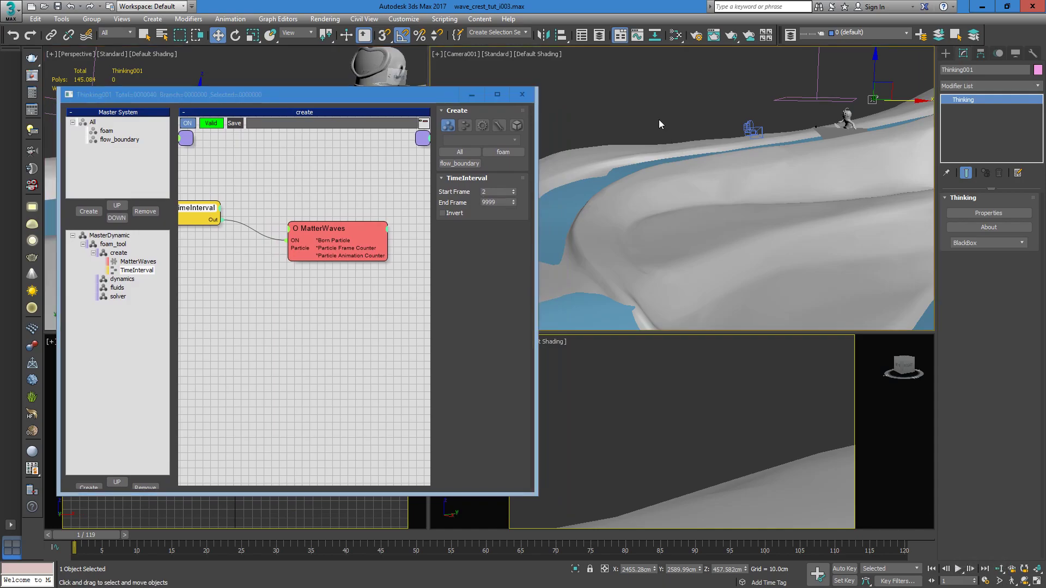
{"action": "left_click", "coordinate": [957, 568]}
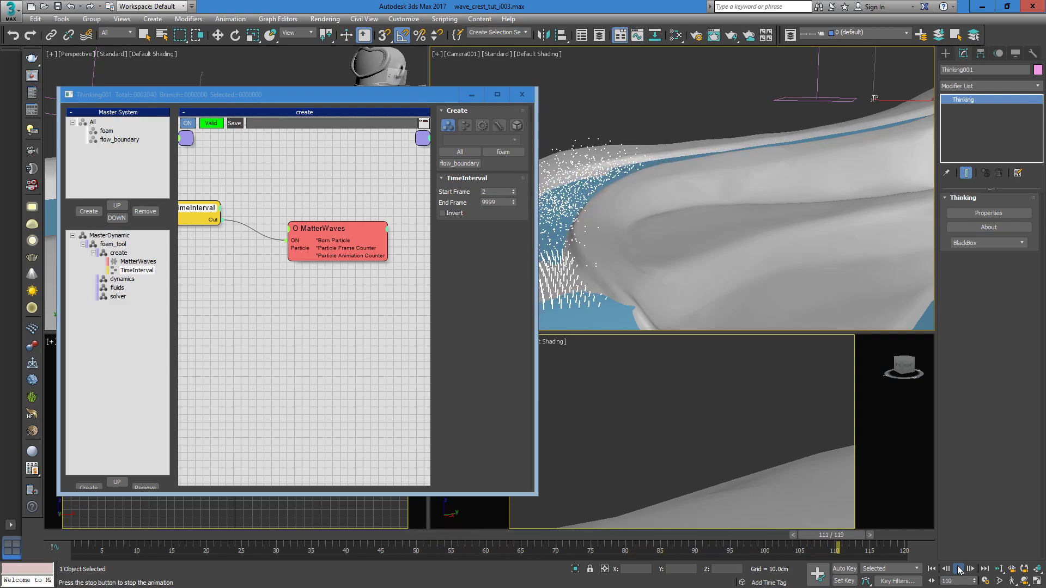
{"action": "left_click", "coordinate": [959, 570]}
- Set the MatterWaves life span variation to 50% and play back the animation from the start
{"action": "left_click", "coordinate": [88, 533]}
{"action": "left_click", "coordinate": [314, 226]}
{"action": "left_click", "coordinate": [504, 403]}
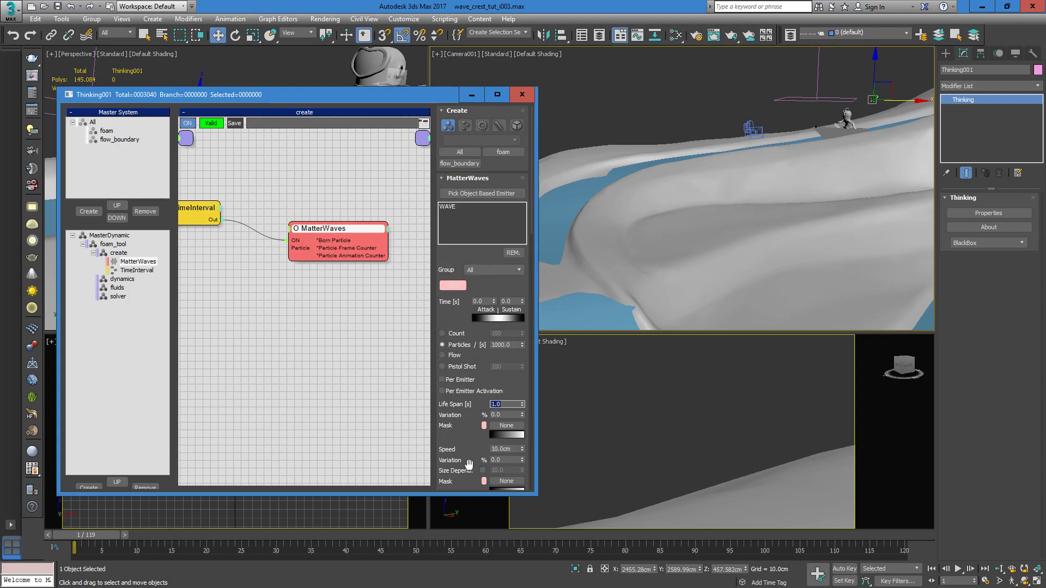
{"action": "left_click", "coordinate": [502, 415]}
{"action": "left_click", "coordinate": [957, 569]}
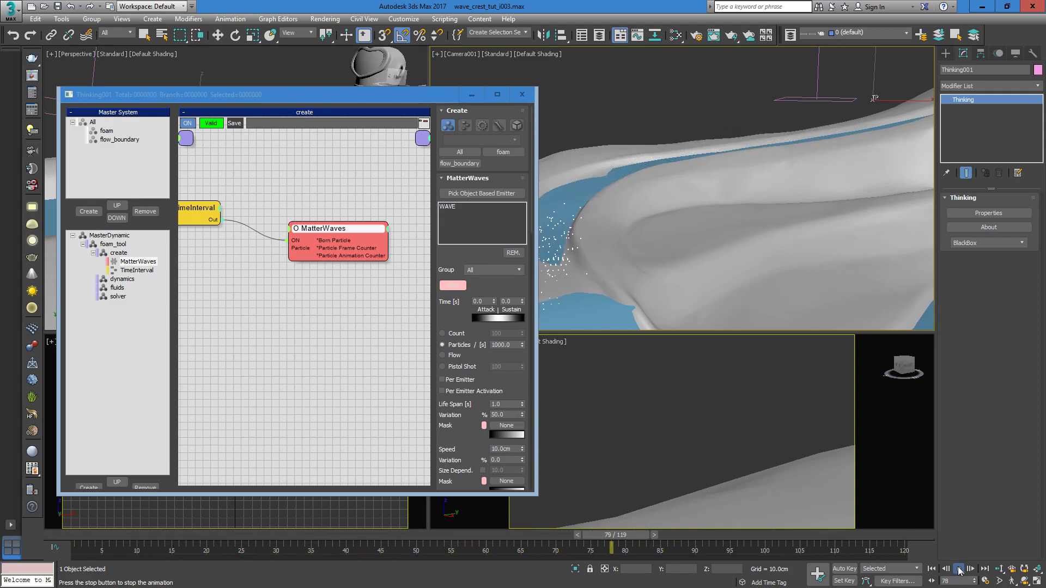
{"action": "key", "text": "Escape"}
- Move and shrink the Thinking Particles editor to uncover more of the camera view, and preview the particles at frame 10
{"action": "left_click_drag", "start_coordinate": [398, 97], "coordinate": [380, 84]}
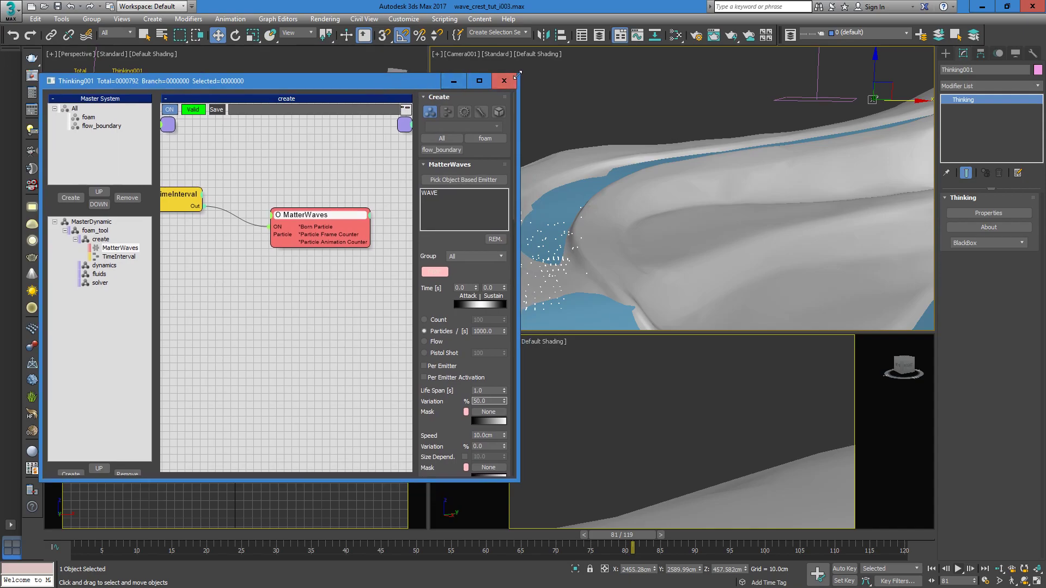
{"action": "left_click_drag", "start_coordinate": [520, 74], "coordinate": [436, 112]}
{"action": "left_click_drag", "start_coordinate": [60, 549], "coordinate": [126, 543]}
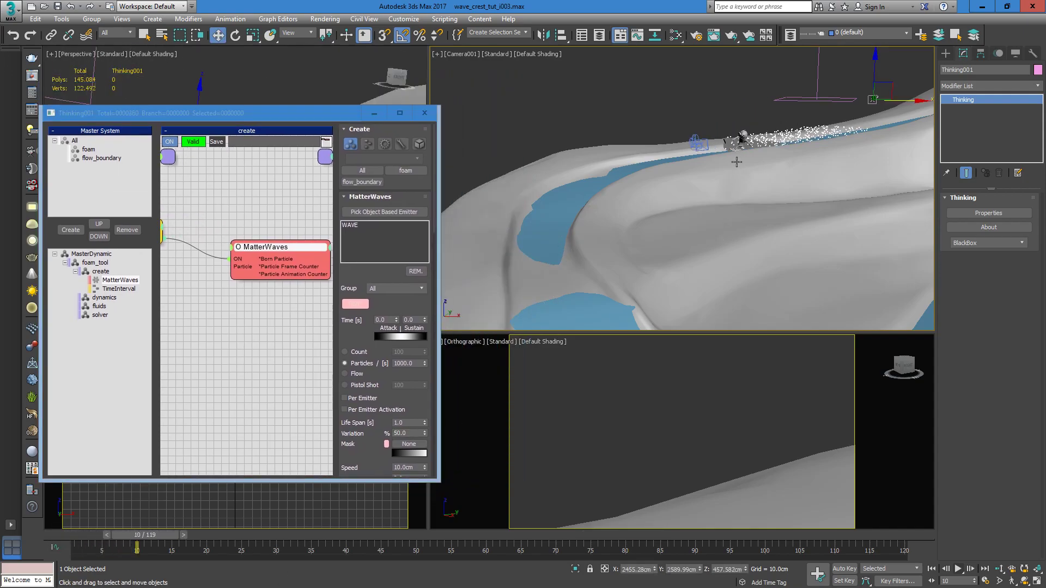
- Show the WAVE material's gradient map in the viewport through the Slate Material Editor and check the mesh at frame 15
{"action": "left_click", "coordinate": [728, 143]}
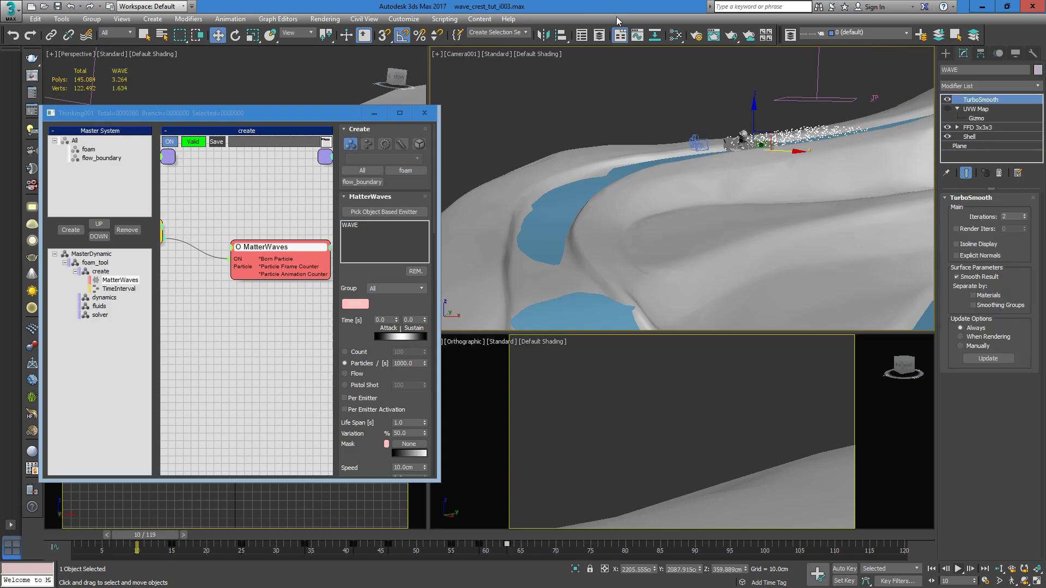
{"action": "left_click", "coordinate": [675, 35]}
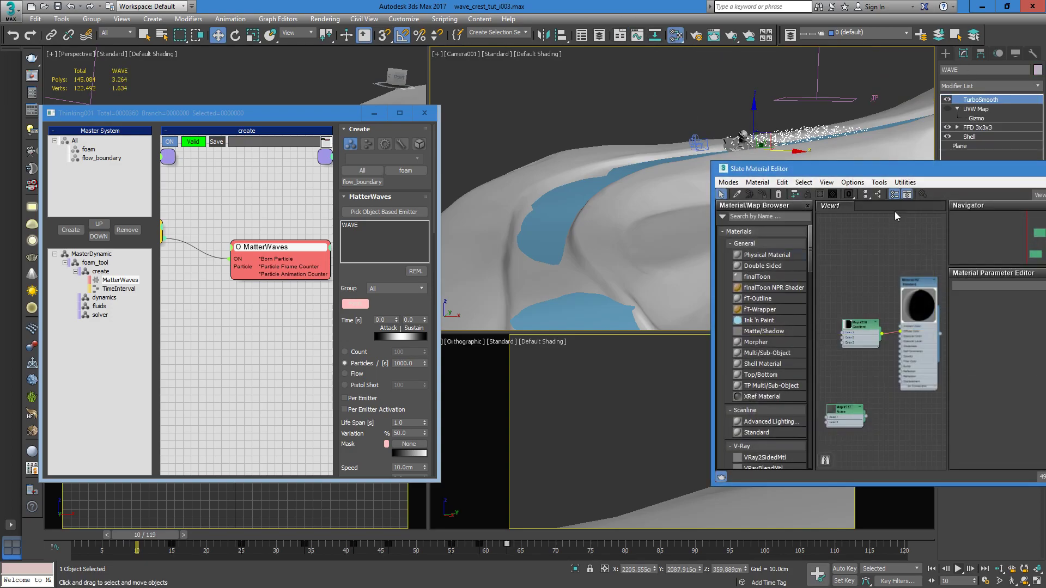
{"action": "left_click_drag", "start_coordinate": [888, 173], "coordinate": [680, 163]}
{"action": "left_click", "coordinate": [648, 314]}
{"action": "left_click", "coordinate": [621, 185]}
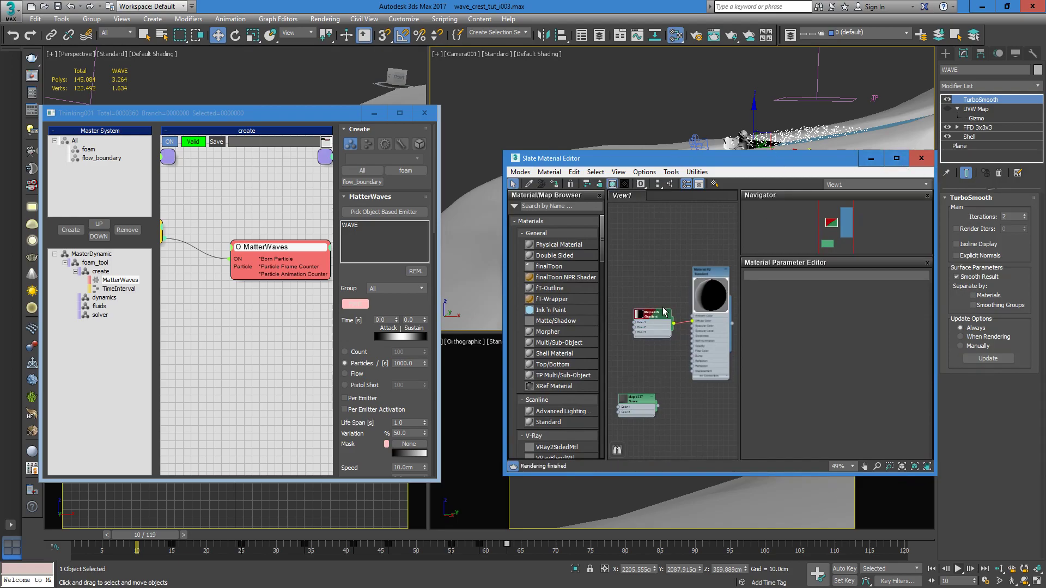
{"action": "left_click", "coordinate": [870, 157]}
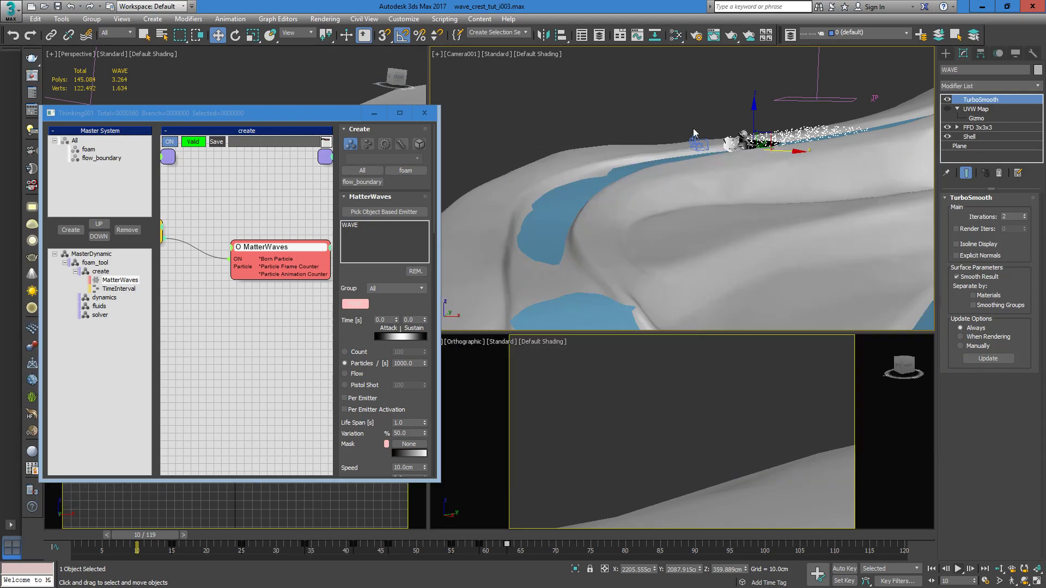
{"action": "left_click_drag", "start_coordinate": [125, 537], "coordinate": [158, 542]}
{"action": "key", "text": "w"}
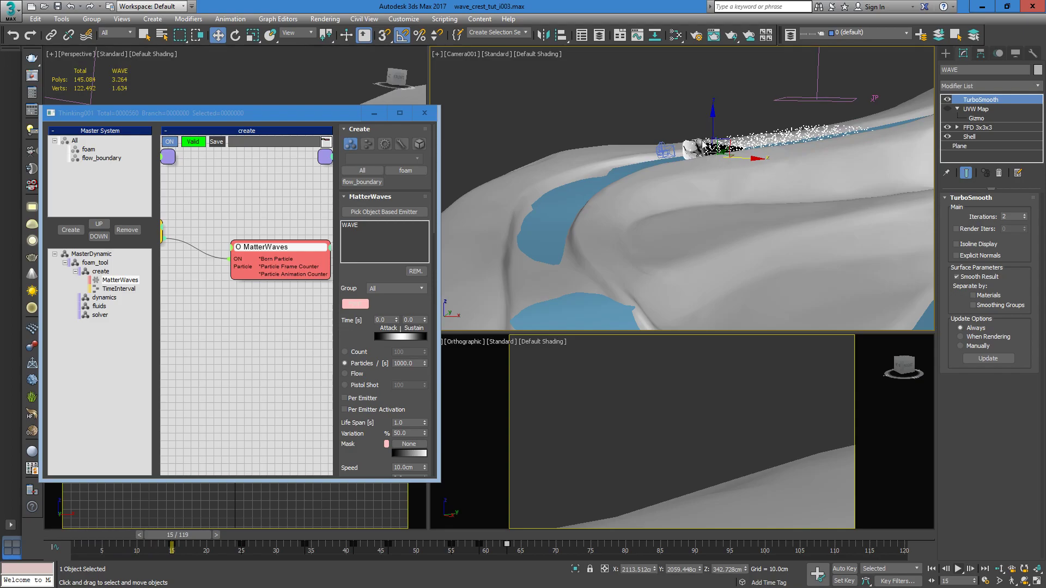
- Enable Use Material/Map in the MatterWaves emit on/off settings and set the threshold to 0.25
{"action": "left_click", "coordinate": [349, 331]}
{"action": "scroll", "coordinate": [382, 338], "scroll_direction": "down", "scroll_amount": 10}
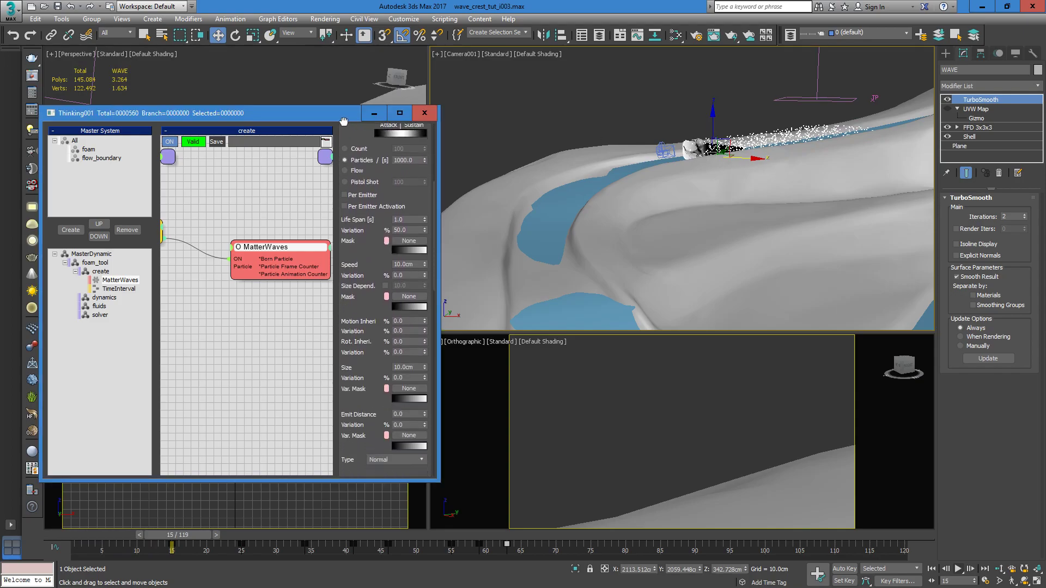
{"action": "scroll", "coordinate": [366, 356], "scroll_direction": "down", "scroll_amount": 6}
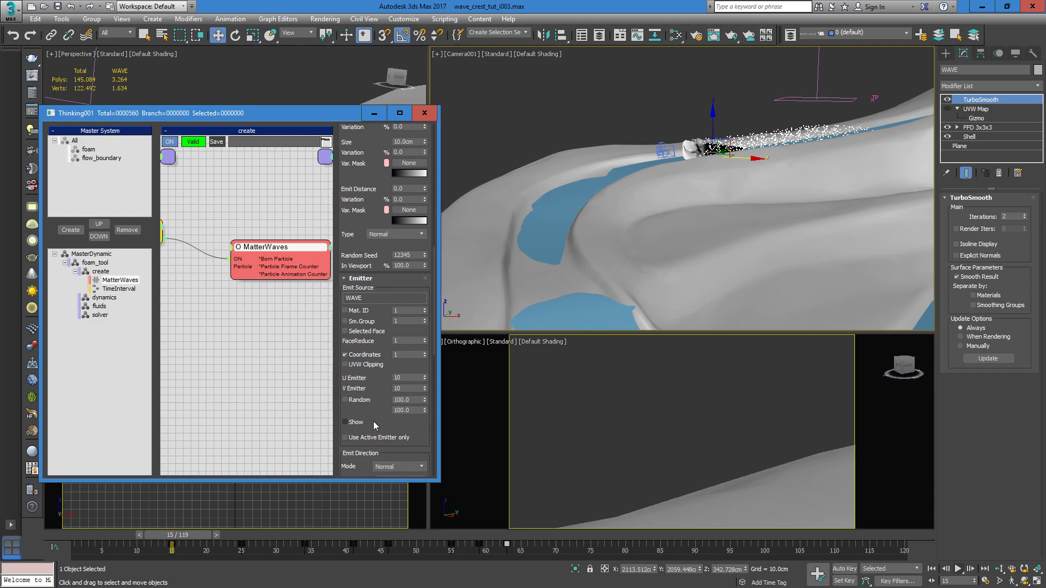
{"action": "scroll", "coordinate": [344, 410], "scroll_direction": "down", "scroll_amount": 5}
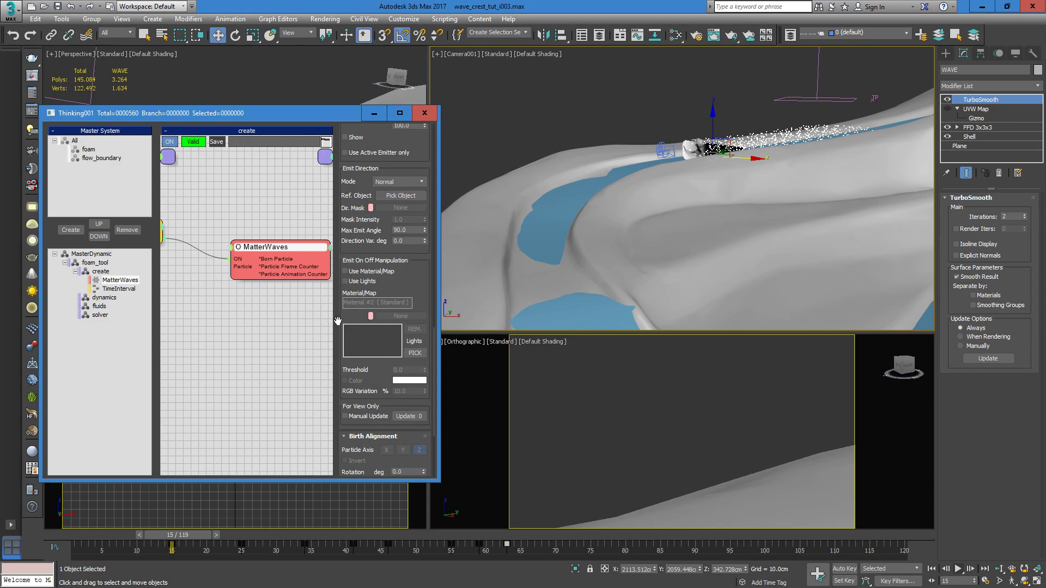
{"action": "left_click", "coordinate": [353, 272]}
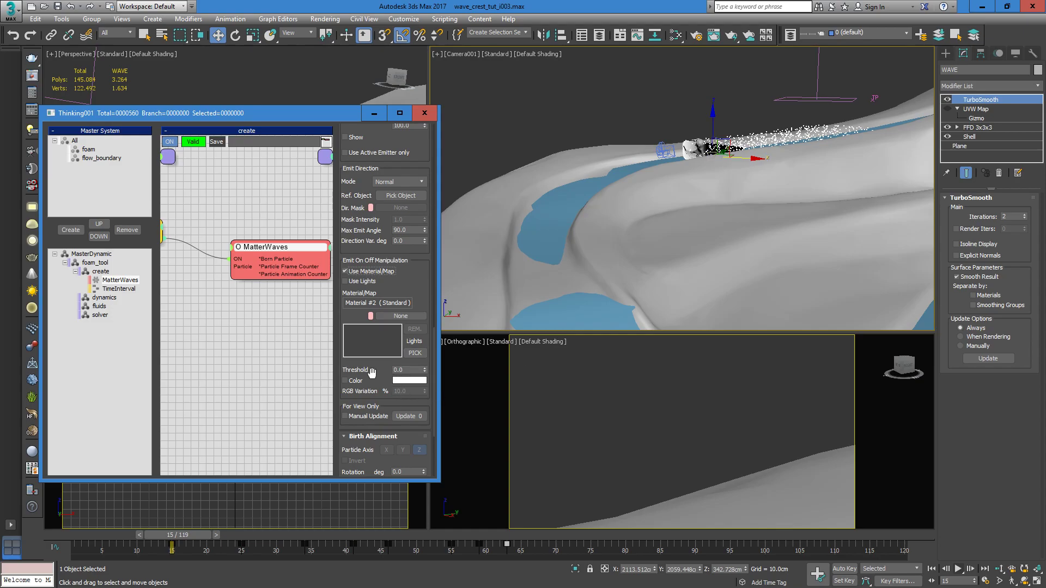
{"action": "type", "text": "0.5"}
{"action": "key", "text": "Return"}
- Preview the map-limited emission up to frame 66 and return to frame 1
{"action": "mouse_move", "coordinate": [113, 538]}
{"action": "left_mouse_down"}
{"action": "mouse_move", "coordinate": [80, 537]}
{"action": "mouse_move", "coordinate": [303, 540]}
{"action": "mouse_move", "coordinate": [518, 563]}
{"action": "left_mouse_up"}
{"action": "key", "text": "w"}
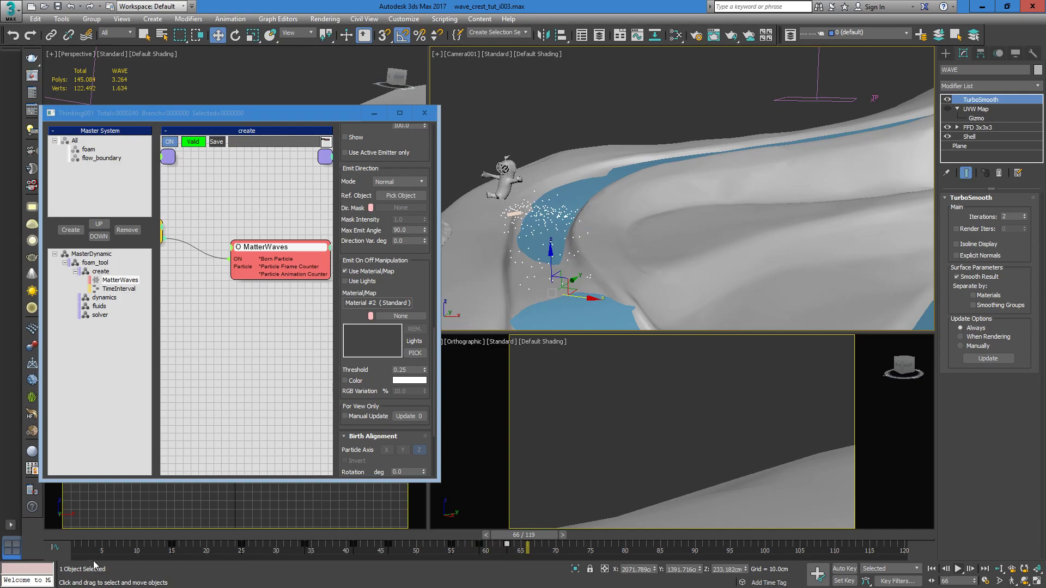
{"action": "left_click", "coordinate": [62, 539]}
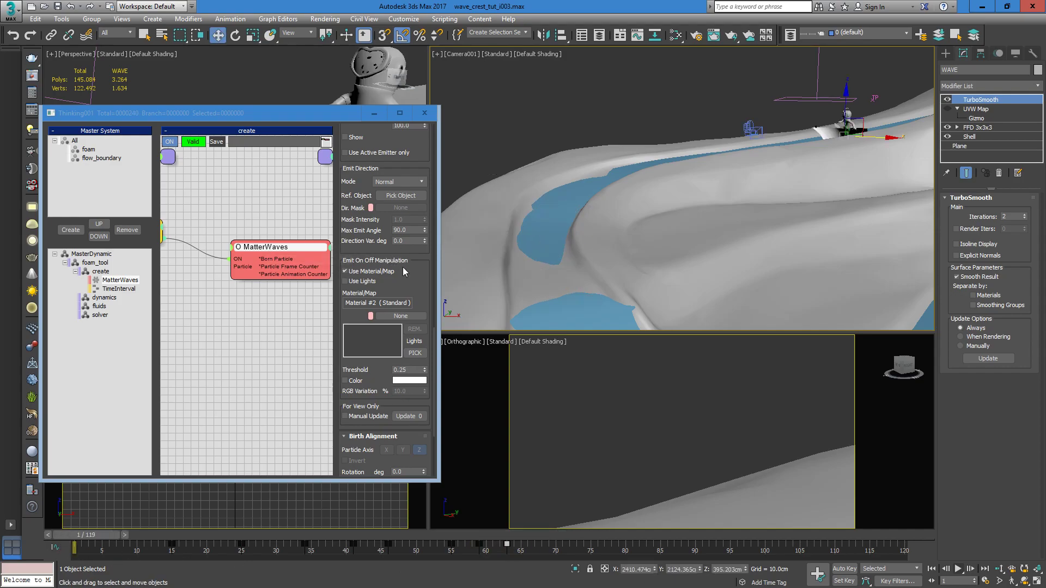
- Set the MatterWaves emission to 10000 particles per second and preview the particles at frame 5
{"action": "left_click_drag", "start_coordinate": [413, 274], "coordinate": [404, 493]}
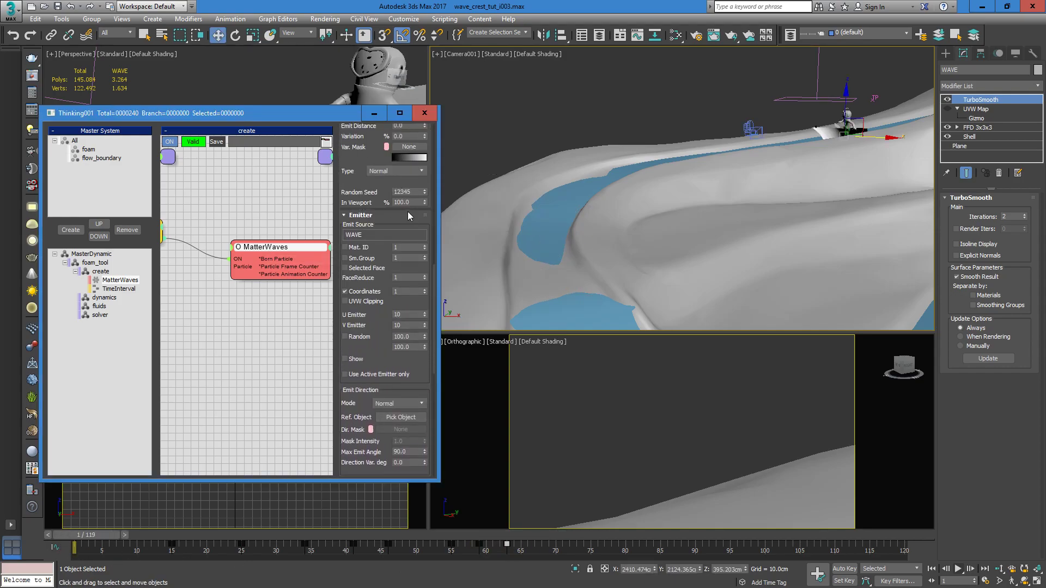
{"action": "scroll", "coordinate": [387, 201], "scroll_direction": "up", "scroll_amount": 5}
{"action": "scroll", "coordinate": [419, 228], "scroll_direction": "up", "scroll_amount": 3}
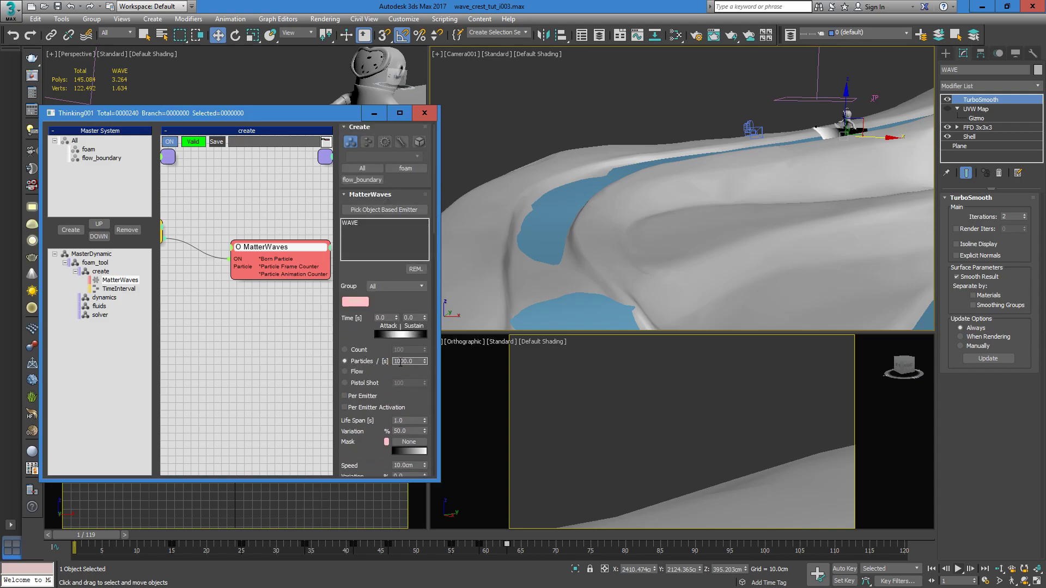
{"action": "left_click_drag", "start_coordinate": [85, 536], "coordinate": [112, 537]}
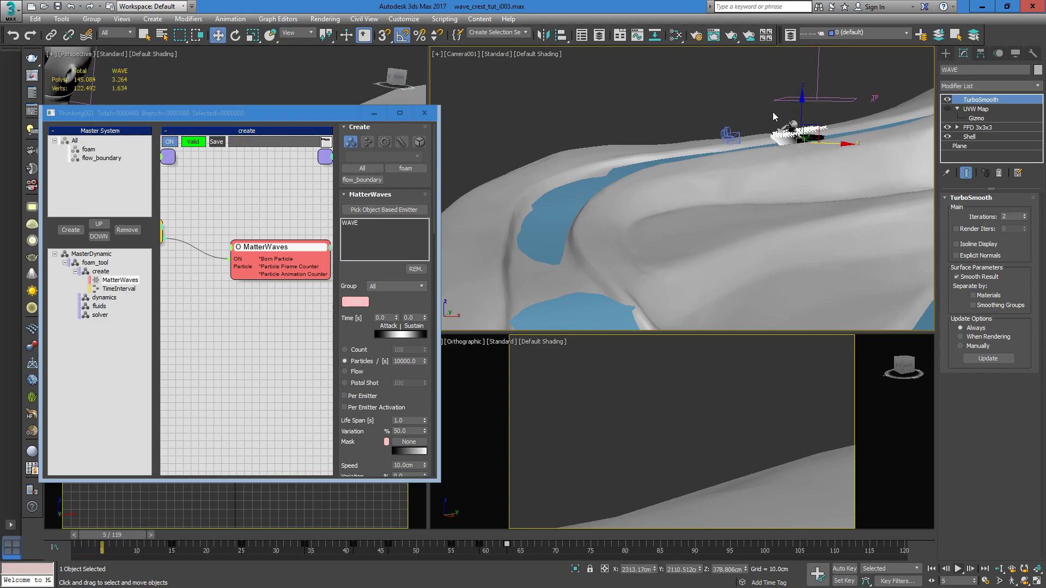
- Examine the particles on the wave mesh up close and from a distance in the Perspective view
{"action": "left_click_drag", "start_coordinate": [236, 115], "coordinate": [558, 221]}
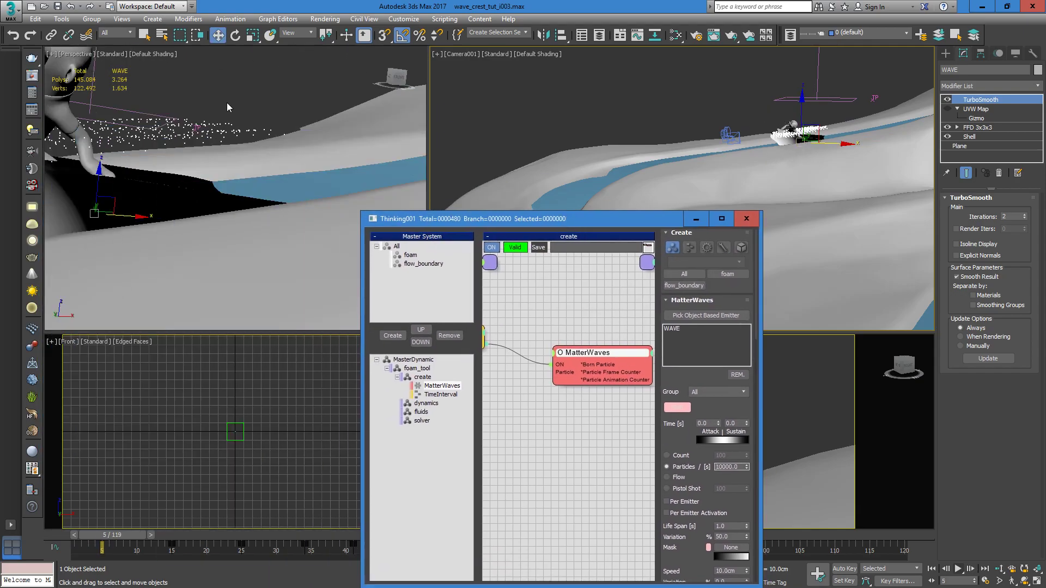
{"action": "scroll", "coordinate": [219, 103], "scroll_direction": "up", "scroll_amount": 3}
{"action": "scroll", "coordinate": [218, 104], "scroll_direction": "down", "scroll_amount": 5}
{"action": "middle_click_drag", "start_coordinate": [145, 147], "coordinate": [97, 254], "text": "alt"}
{"action": "scroll", "coordinate": [176, 167], "scroll_direction": "up", "scroll_amount": 5}
{"action": "scroll", "coordinate": [175, 165], "scroll_direction": "down", "scroll_amount": 4}
{"action": "middle_click_drag", "start_coordinate": [278, 117], "coordinate": [236, 128], "text": "alt"}
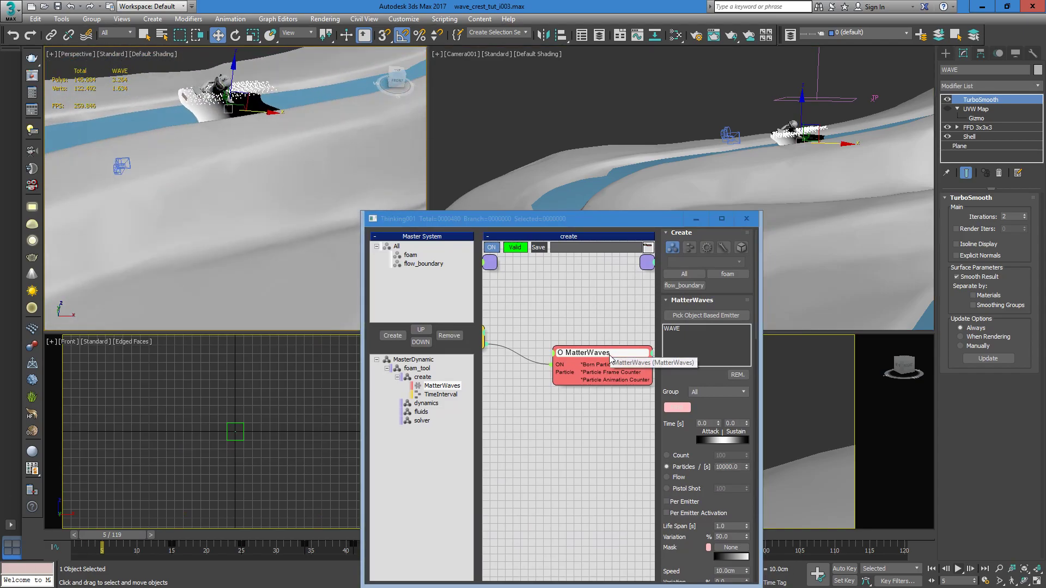
{"action": "scroll", "coordinate": [193, 111], "scroll_direction": "up", "scroll_amount": 8}
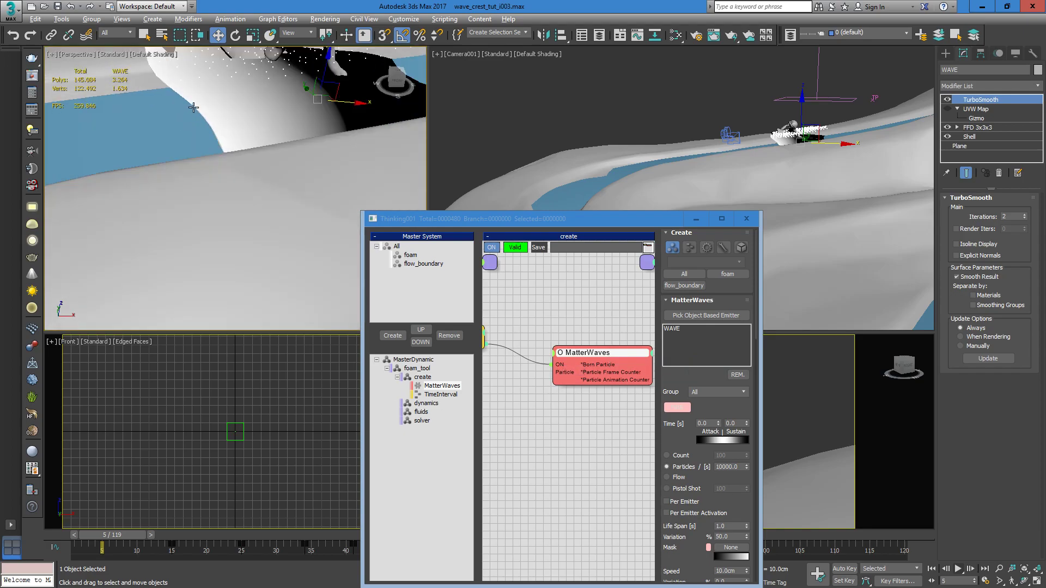
{"action": "scroll", "coordinate": [196, 112], "scroll_direction": "down", "scroll_amount": 10}
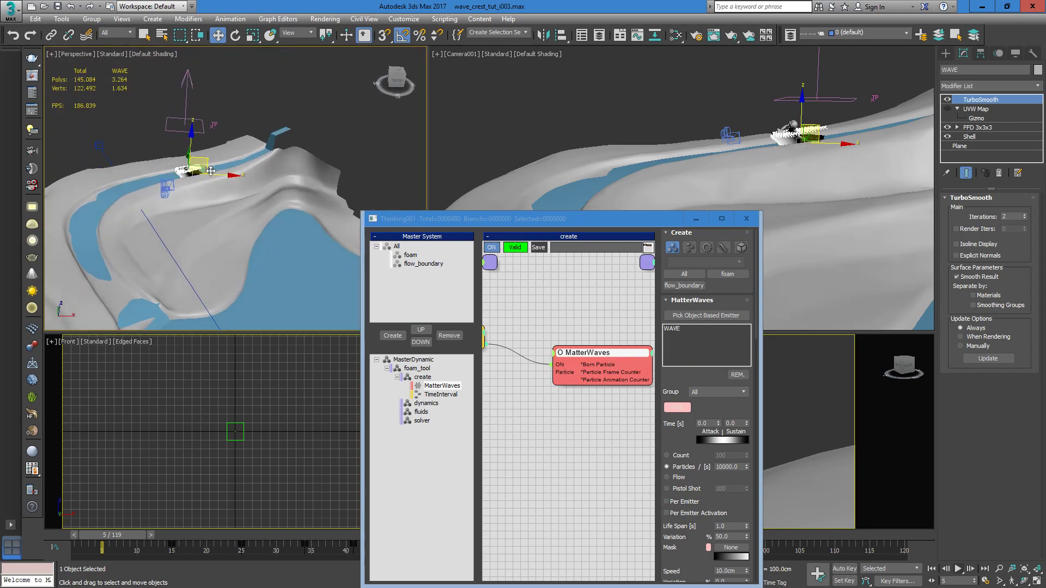
- Preview the emission at frame 34 and move the Thinking Particles editor away from the camera view
{"action": "left_click_drag", "start_coordinate": [82, 535], "coordinate": [282, 535]}
{"action": "key", "text": "w"}
{"action": "left_click_drag", "start_coordinate": [617, 224], "coordinate": [369, 169]}
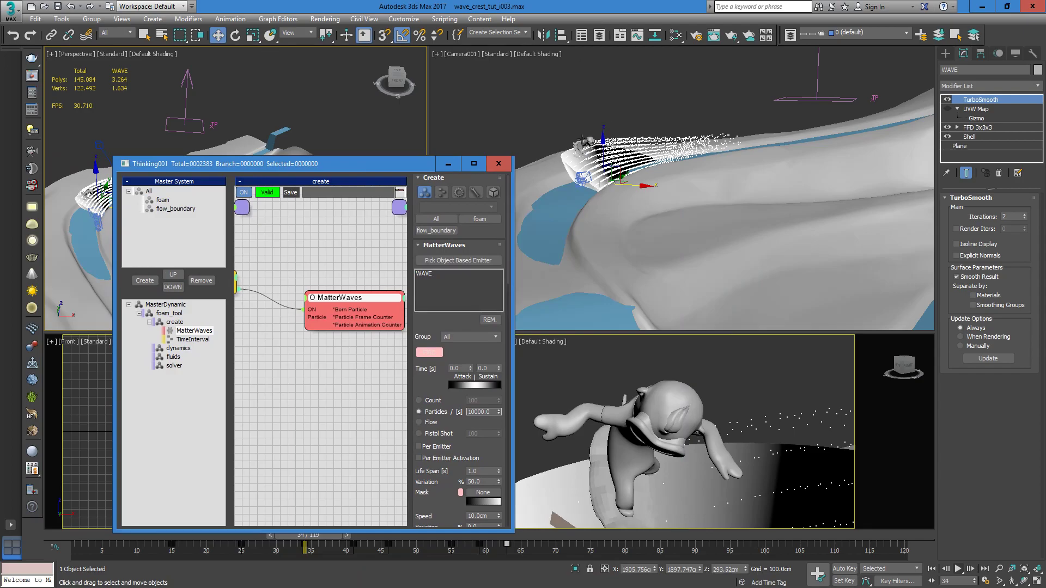
- Enable Random for the MatterWaves emitter and set both U Emitter and V Emitter to 100
{"action": "left_click_drag", "start_coordinate": [356, 297], "coordinate": [336, 297]}
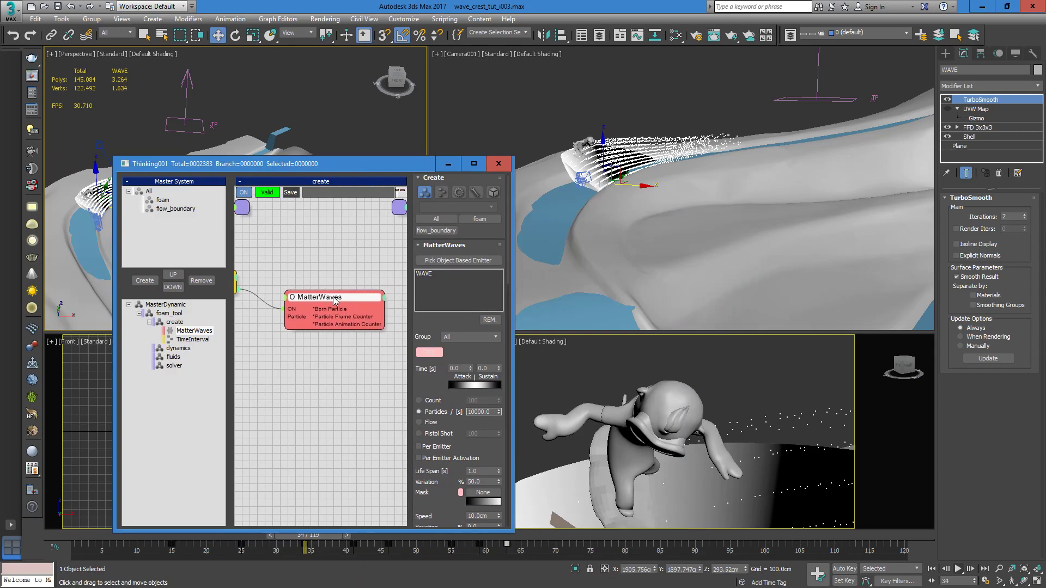
{"action": "scroll", "coordinate": [456, 326], "scroll_direction": "down", "scroll_amount": 10}
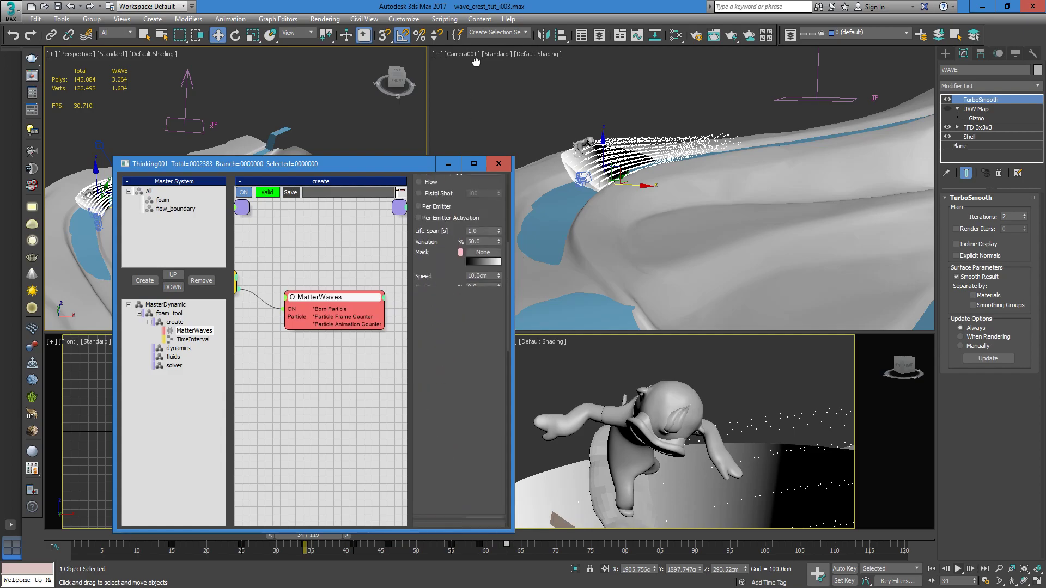
{"action": "mouse_move", "coordinate": [336, 305]}
{"action": "left_mouse_down"}
{"action": "mouse_move", "coordinate": [351, 309]}
{"action": "mouse_move", "coordinate": [332, 304]}
{"action": "left_mouse_up"}
{"action": "left_click_drag", "start_coordinate": [442, 333], "coordinate": [435, 262]}
{"action": "scroll", "coordinate": [470, 294], "scroll_direction": "down", "scroll_amount": 6}
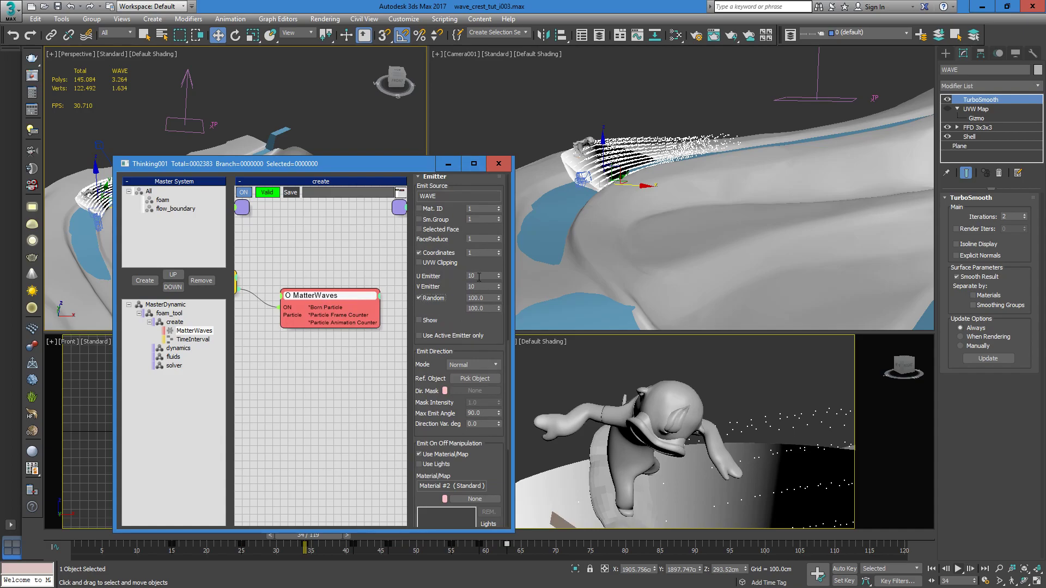
{"action": "type", "text": "100"}
{"action": "key", "text": "Tab"}
{"action": "type", "text": "100010"}
- Preview the randomized emission at frame 39 and play back the particle animation
{"action": "left_click_drag", "start_coordinate": [69, 541], "coordinate": [340, 540]}
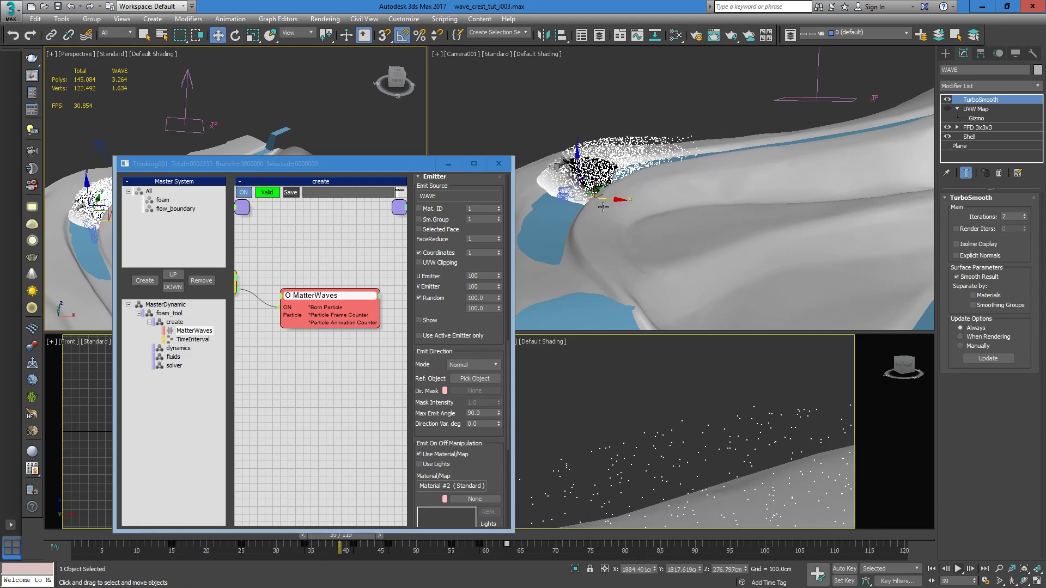
{"action": "left_click", "coordinate": [961, 568]}
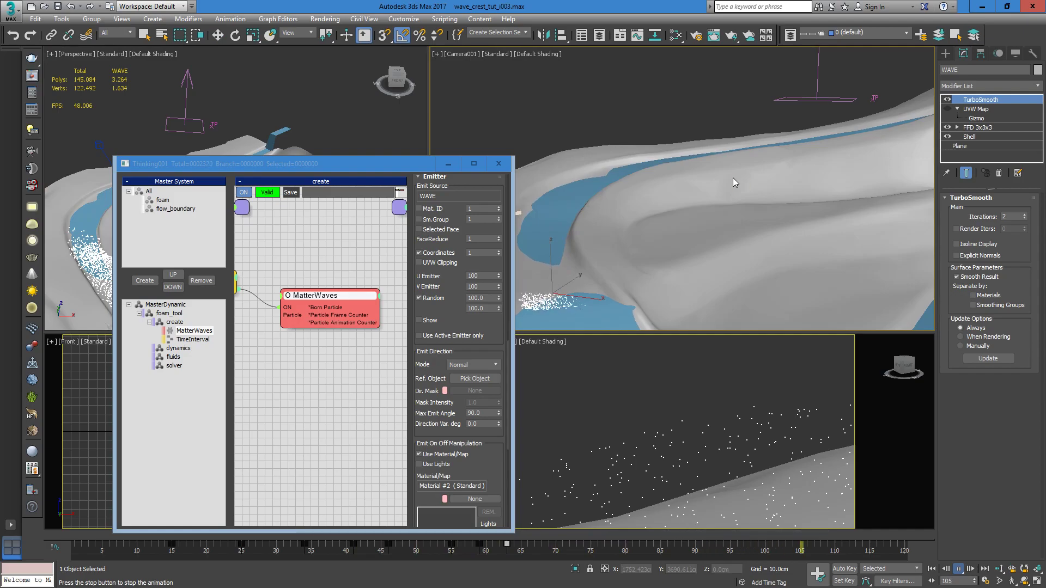
{"action": "left_click", "coordinate": [961, 568]}
{"action": "key", "text": "w"}
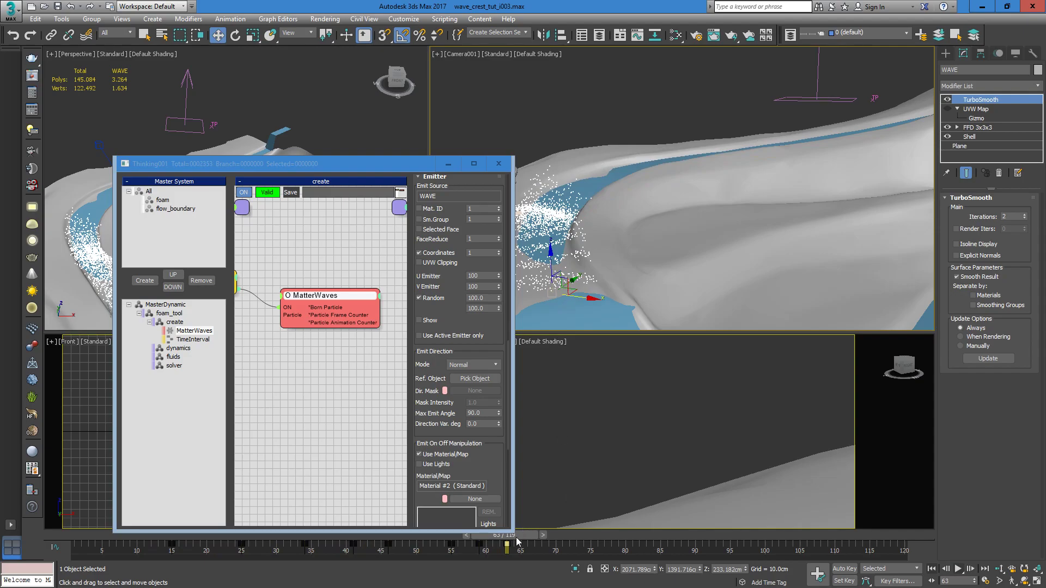
- Set the TimeInterval node's End Frame to 63 and play the particle animation from the start
{"action": "middle_click_drag", "start_coordinate": [282, 270], "coordinate": [350, 271]}
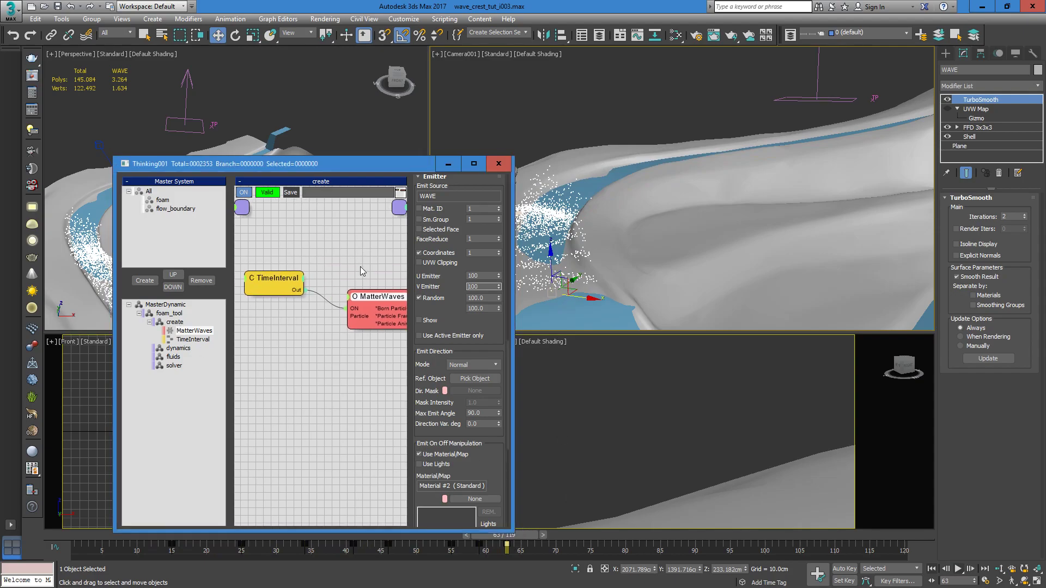
{"action": "left_click", "coordinate": [295, 283]}
{"action": "double_click", "coordinate": [477, 271]}
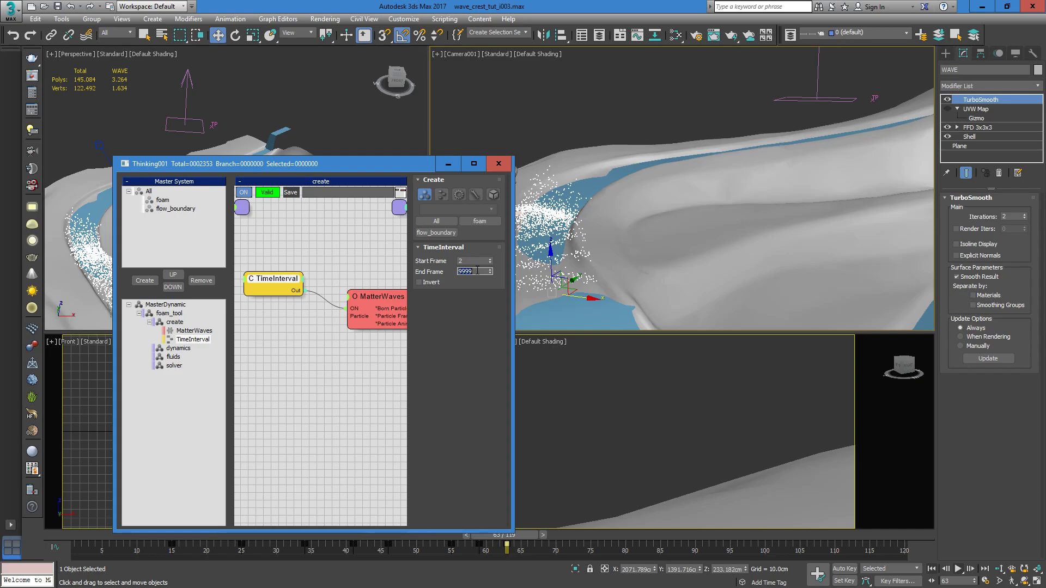
{"action": "left_click", "coordinate": [74, 538]}
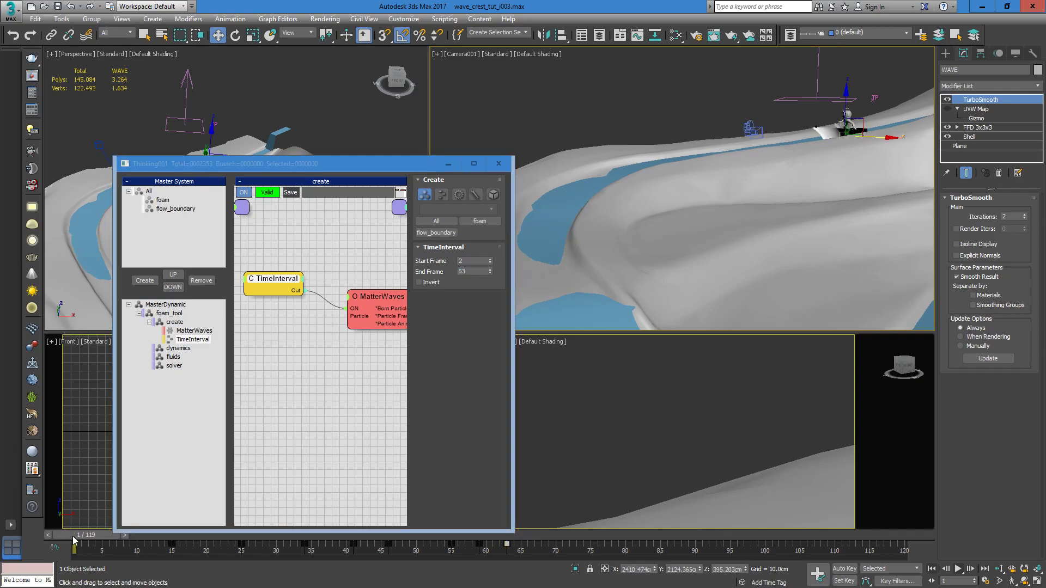
{"action": "left_click", "coordinate": [958, 569]}
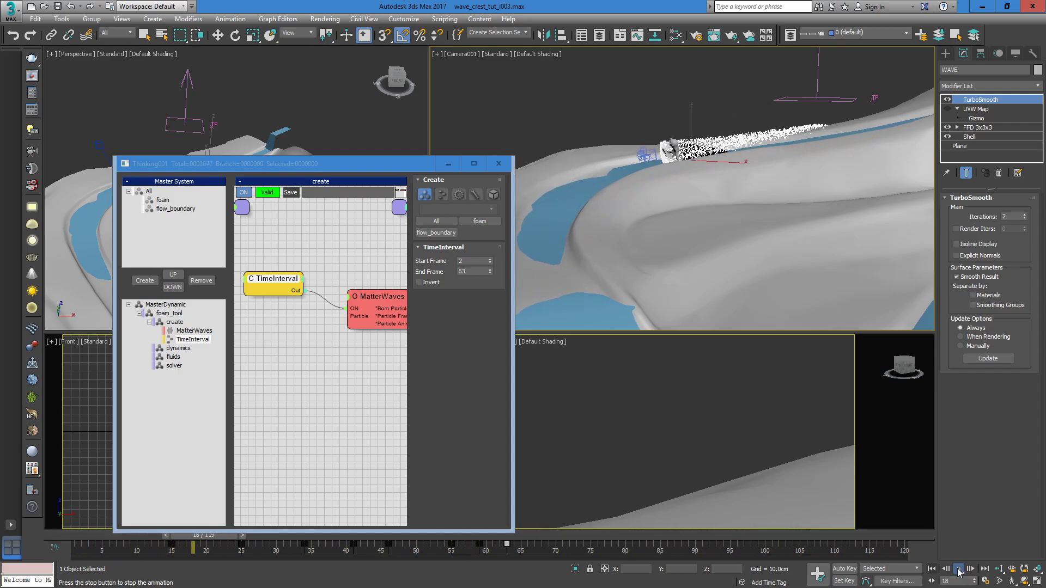
{"action": "left_click", "coordinate": [959, 571]}
- Widen the Thinking Particles editor, rearrange the TimeInterval and MatterWaves nodes, and move the window clear of the camera view
{"action": "left_click", "coordinate": [385, 304]}
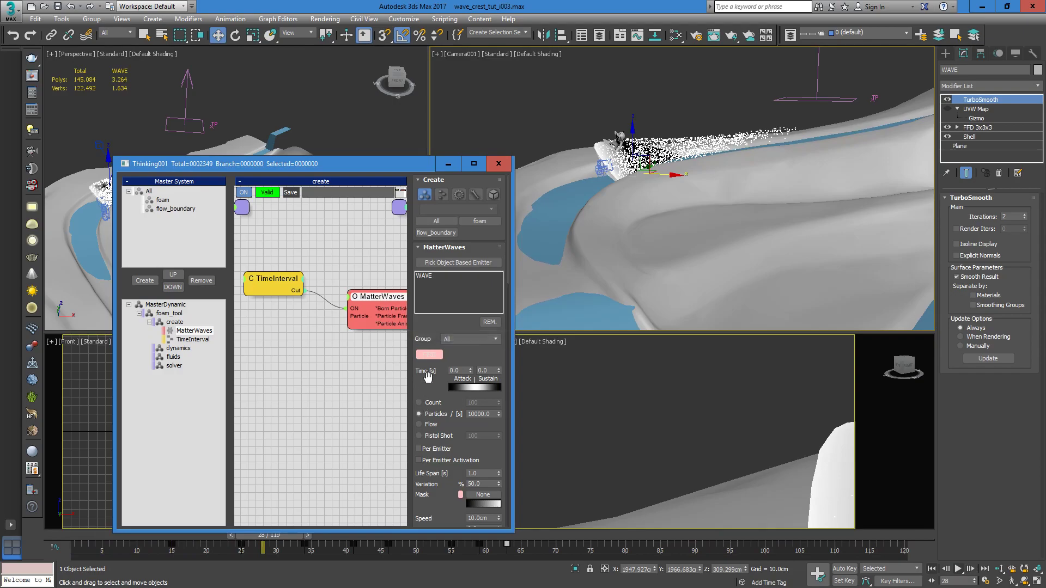
{"action": "scroll", "coordinate": [457, 257], "scroll_direction": "down", "scroll_amount": 5}
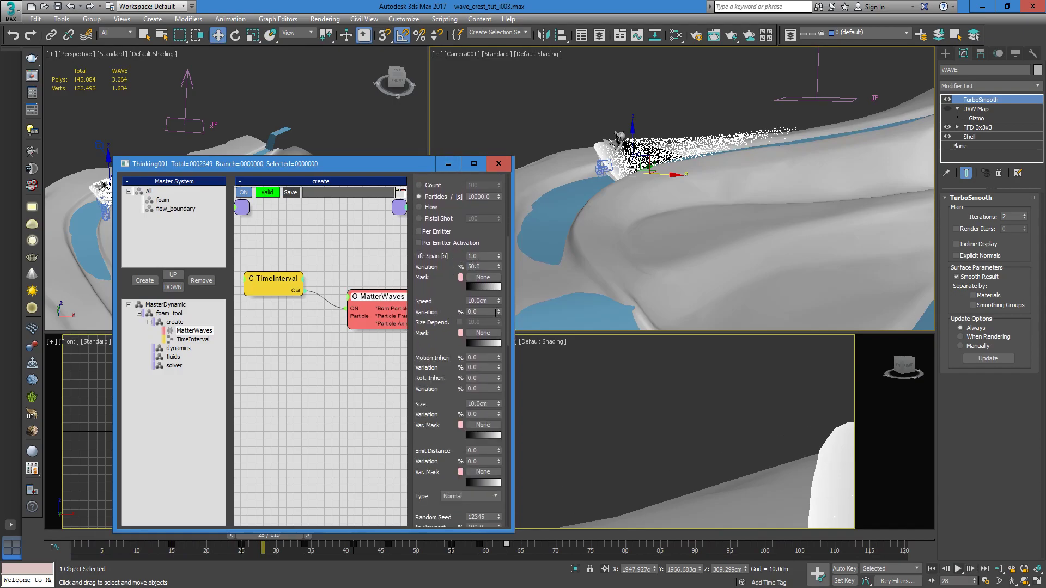
{"action": "double_click", "coordinate": [488, 300]}
{"action": "left_click", "coordinate": [419, 310]}
{"action": "left_click_drag", "start_coordinate": [389, 167], "coordinate": [368, 141]}
{"action": "left_click_drag", "start_coordinate": [493, 288], "coordinate": [569, 288]}
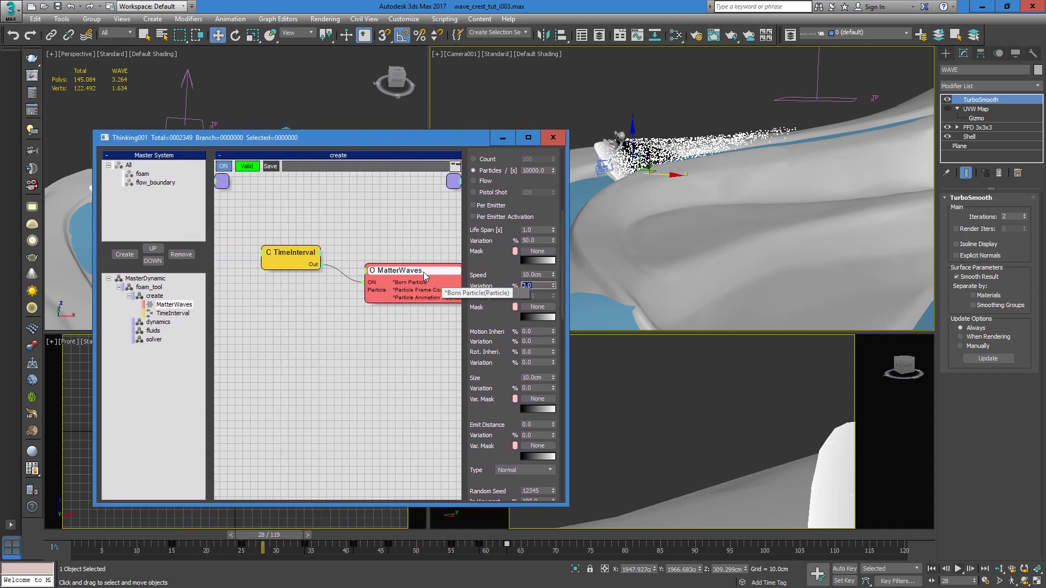
{"action": "left_click_drag", "start_coordinate": [429, 275], "coordinate": [403, 286]}
{"action": "left_click_drag", "start_coordinate": [297, 255], "coordinate": [266, 256]}
{"action": "left_click_drag", "start_coordinate": [387, 281], "coordinate": [367, 287]}
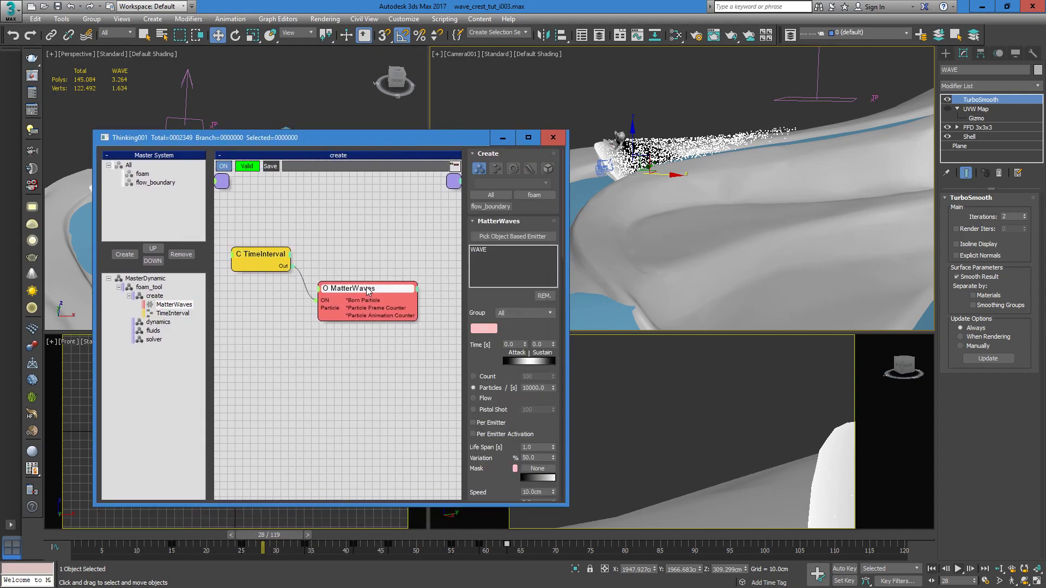
{"action": "scroll", "coordinate": [512, 261], "scroll_direction": "down", "scroll_amount": 4}
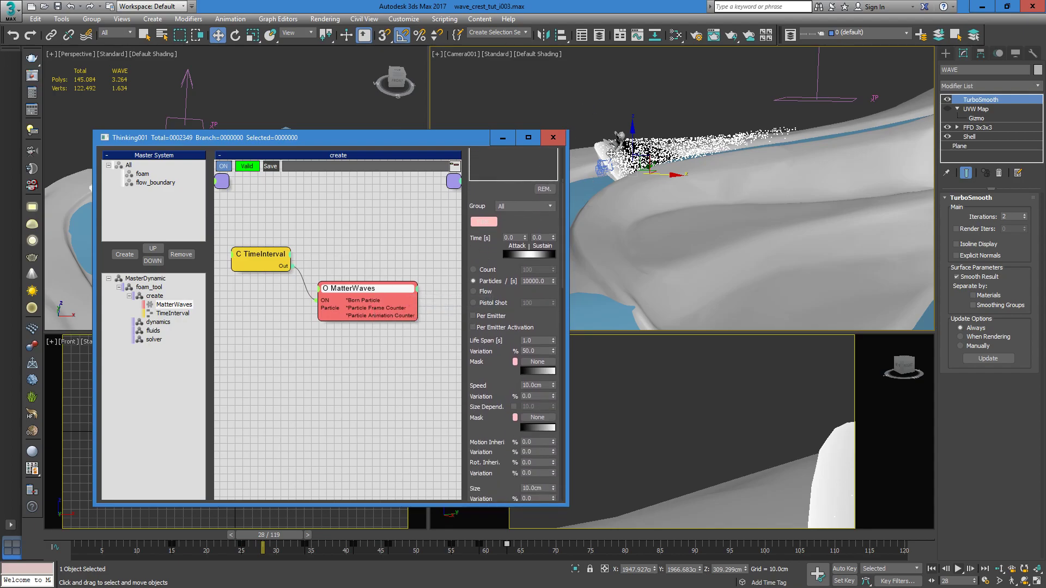
{"action": "left_click_drag", "start_coordinate": [437, 137], "coordinate": [397, 163]}
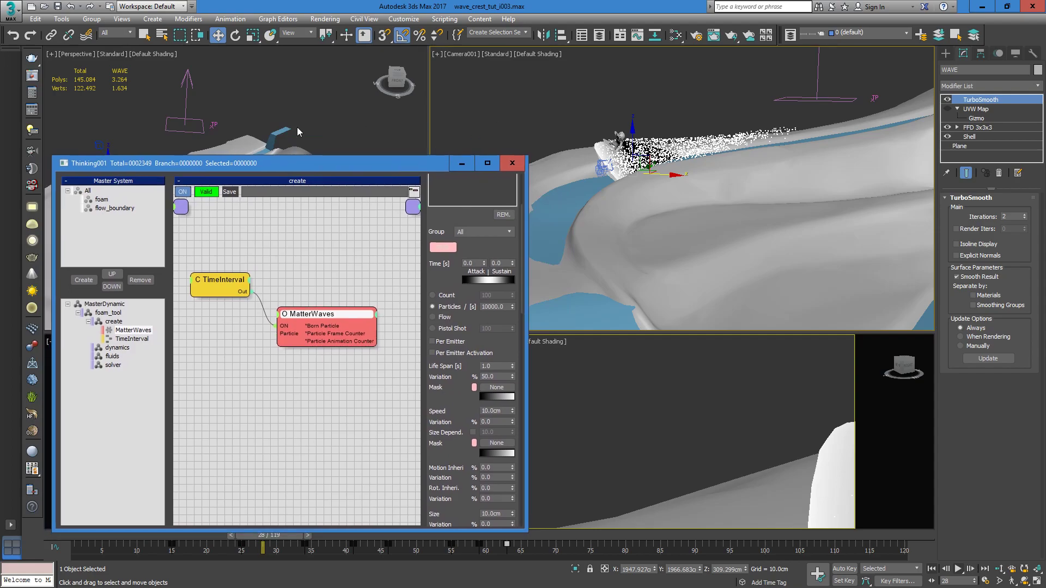
- Create a box about 953 × 254 × 283 cm above the wave in the Perspective view and isolate it
{"action": "left_click", "coordinate": [946, 53]}
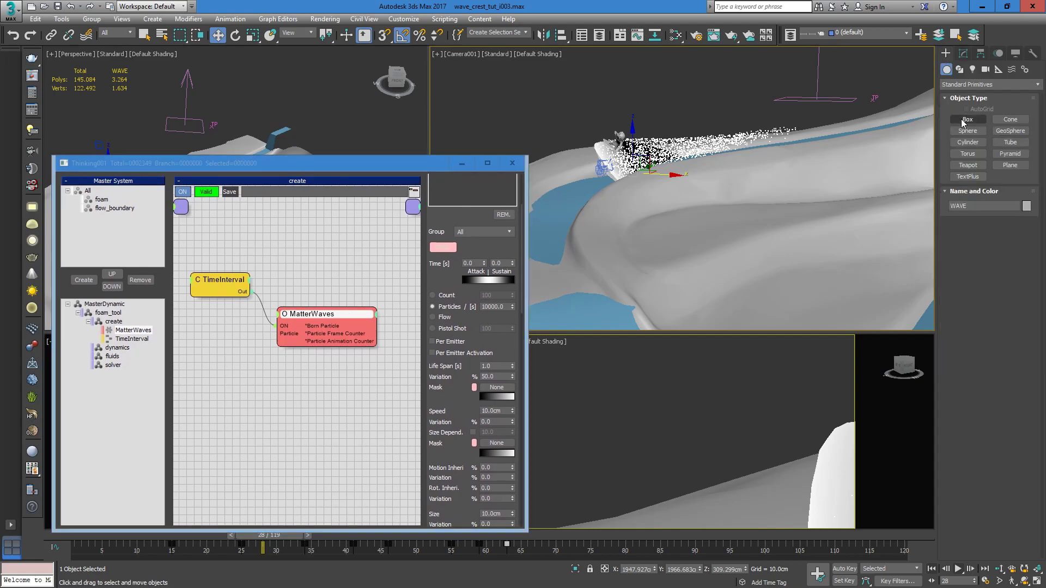
{"action": "left_click", "coordinate": [968, 120]}
{"action": "left_click_drag", "start_coordinate": [215, 86], "coordinate": [237, 111]}
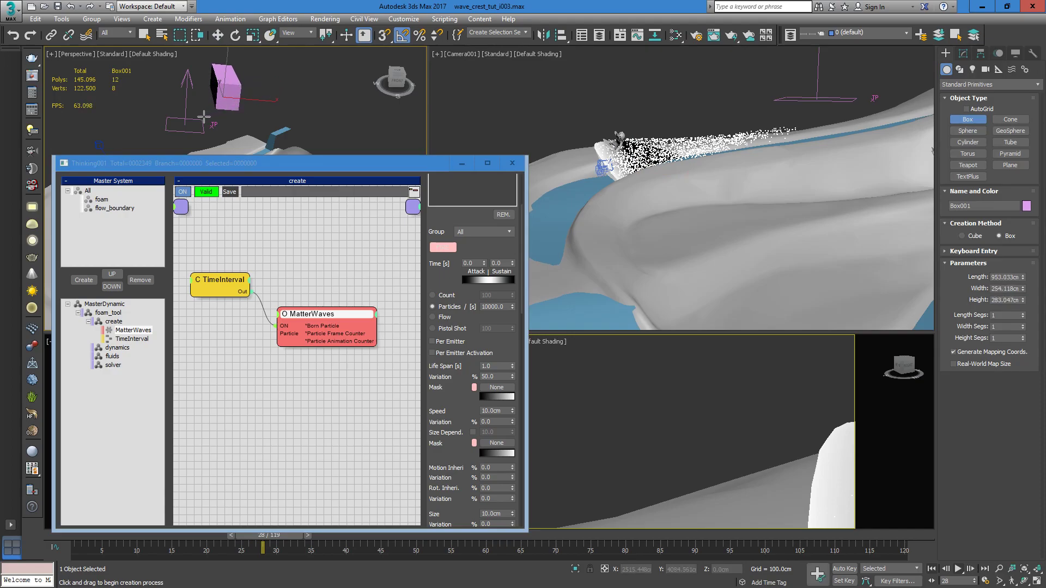
{"action": "key", "text": "alt+q"}
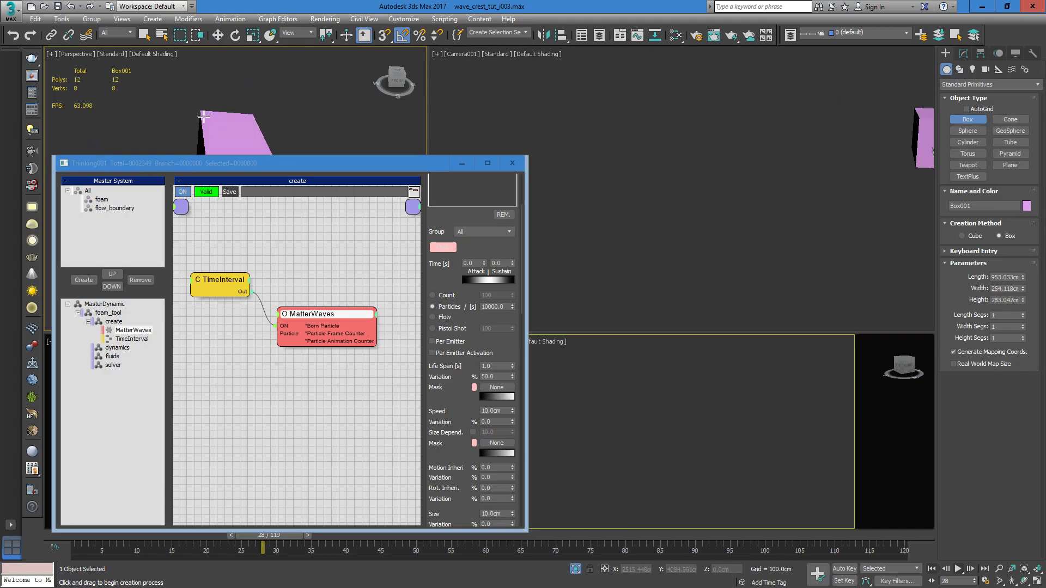
{"action": "left_click_drag", "start_coordinate": [314, 161], "coordinate": [573, 175]}
{"action": "mouse_move", "coordinate": [235, 131]}
{"action": "middle_mouse_down", "text": "alt"}
{"action": "mouse_move", "coordinate": [233, 107]}
{"action": "mouse_move", "coordinate": [239, 135]}
{"action": "middle_mouse_up", "text": "alt"}
- Replace WAVE with the new box as the MatterWaves emitter and scrub the timeline to frame 62
{"action": "left_click", "coordinate": [604, 319]}
{"action": "left_click", "coordinate": [752, 279]}
{"action": "left_click", "coordinate": [818, 325]}
{"action": "left_click", "coordinate": [787, 266]}
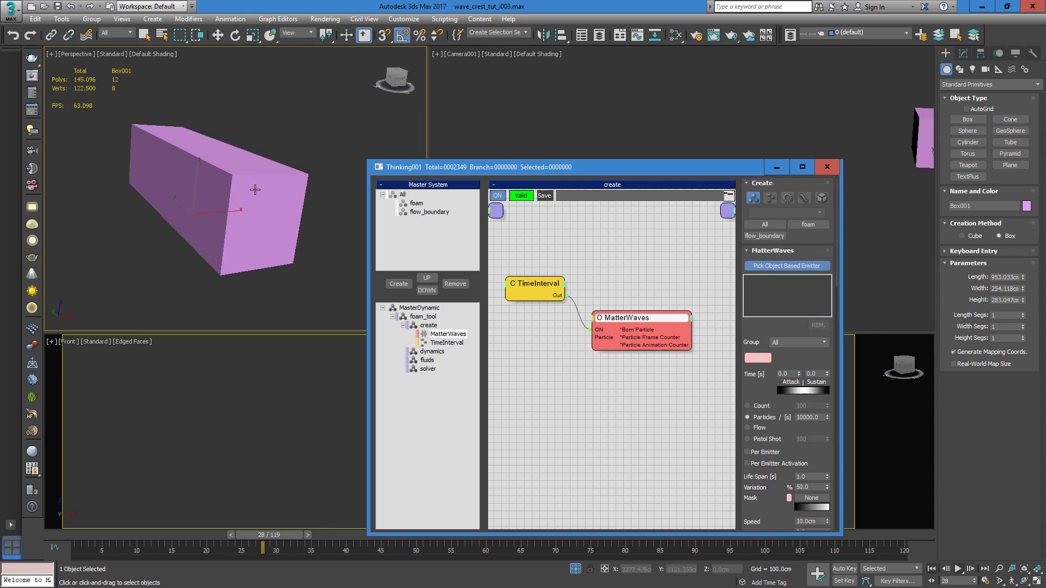
{"action": "left_click", "coordinate": [256, 189]}
{"action": "left_click", "coordinate": [65, 535]}
{"action": "left_click_drag", "start_coordinate": [65, 534], "coordinate": [499, 534]}
{"action": "left_click", "coordinate": [764, 279]}
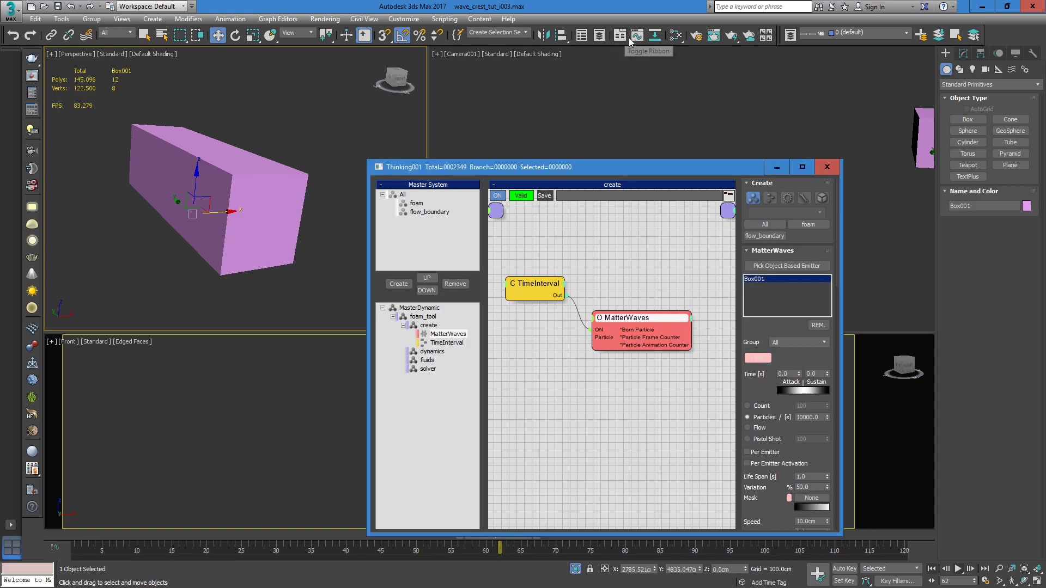
- Assign the black-and-white gradient material to the box and scrub the timeline to preview the emission
{"action": "left_click", "coordinate": [675, 35]}
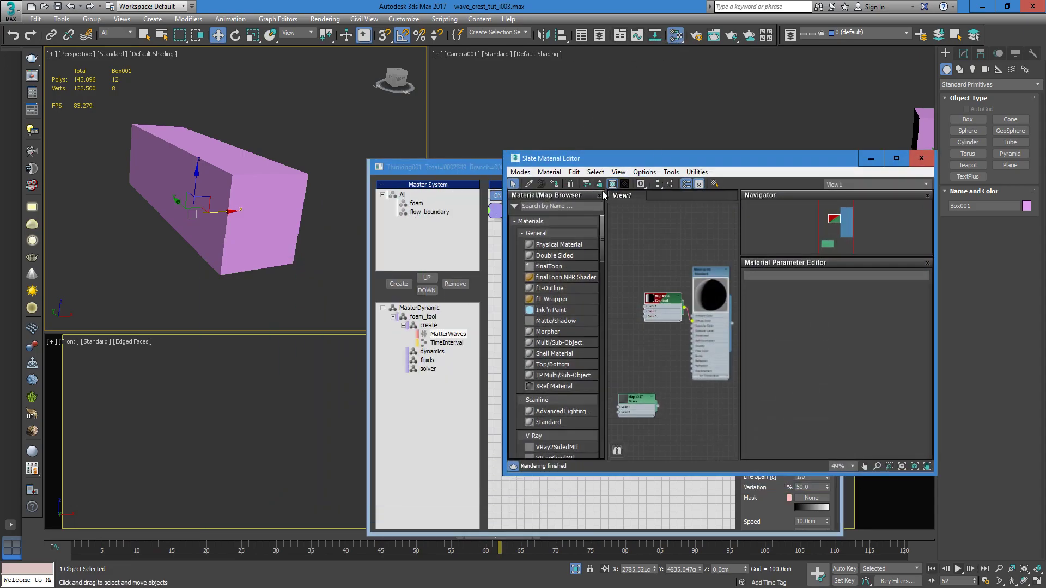
{"action": "left_click", "coordinate": [555, 185]}
{"action": "left_click_drag", "start_coordinate": [51, 536], "coordinate": [341, 443]}
{"action": "left_click_drag", "start_coordinate": [682, 158], "coordinate": [482, 157]}
{"action": "left_click", "coordinate": [671, 158]}
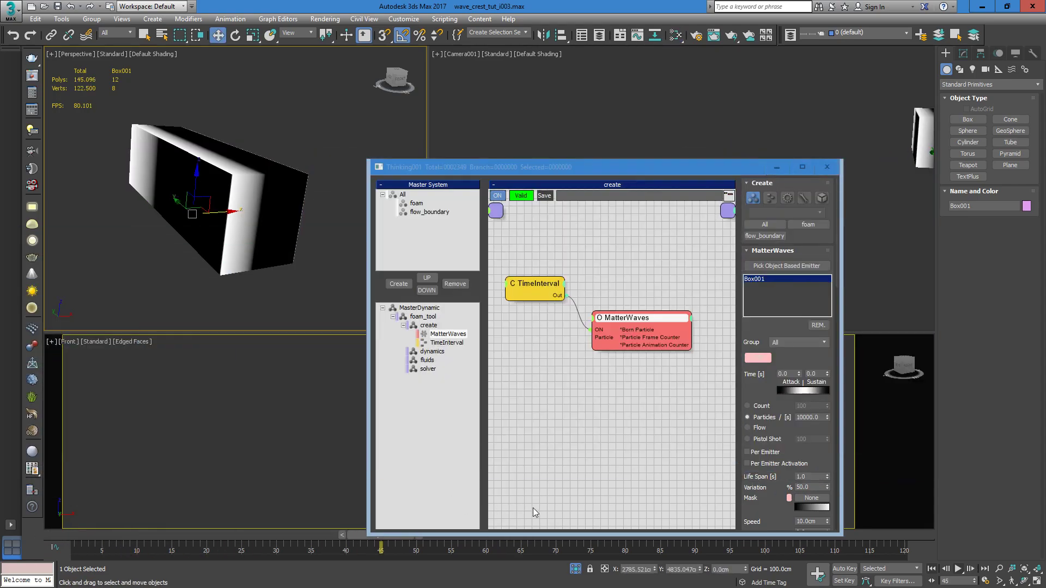
- Isolate the box together with the Thinking Particles icon
{"action": "left_click", "coordinate": [575, 568]}
{"action": "left_click", "coordinate": [214, 126], "text": "ctrl"}
{"action": "key", "text": "alt+q"}
- Examine the particles emitted from the box's gradient areas up close, then play back the animation
{"action": "middle_click_drag", "start_coordinate": [243, 197], "coordinate": [291, 211], "text": "alt"}
{"action": "scroll", "coordinate": [275, 191], "scroll_direction": "up", "scroll_amount": 3}
{"action": "scroll", "coordinate": [292, 212], "scroll_direction": "up", "scroll_amount": 4}
{"action": "left_click", "coordinate": [76, 529]}
{"action": "left_click_drag", "start_coordinate": [88, 537], "coordinate": [511, 544]}
{"action": "scroll", "coordinate": [201, 220], "scroll_direction": "down", "scroll_amount": 5}
{"action": "middle_click_drag", "start_coordinate": [259, 263], "coordinate": [281, 224], "text": "alt"}
{"action": "left_click", "coordinate": [66, 537]}
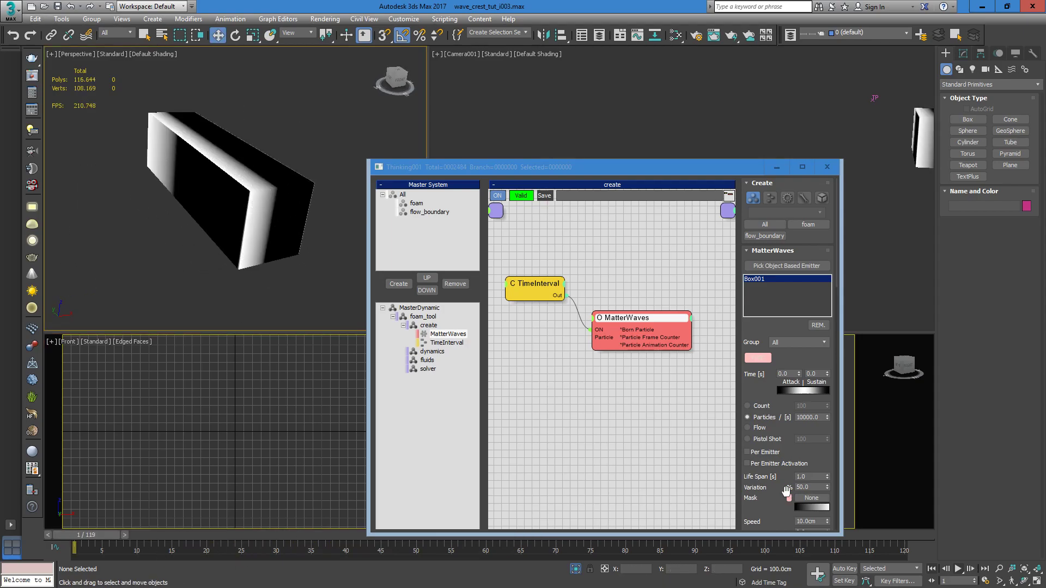
{"action": "left_click", "coordinate": [958, 569]}
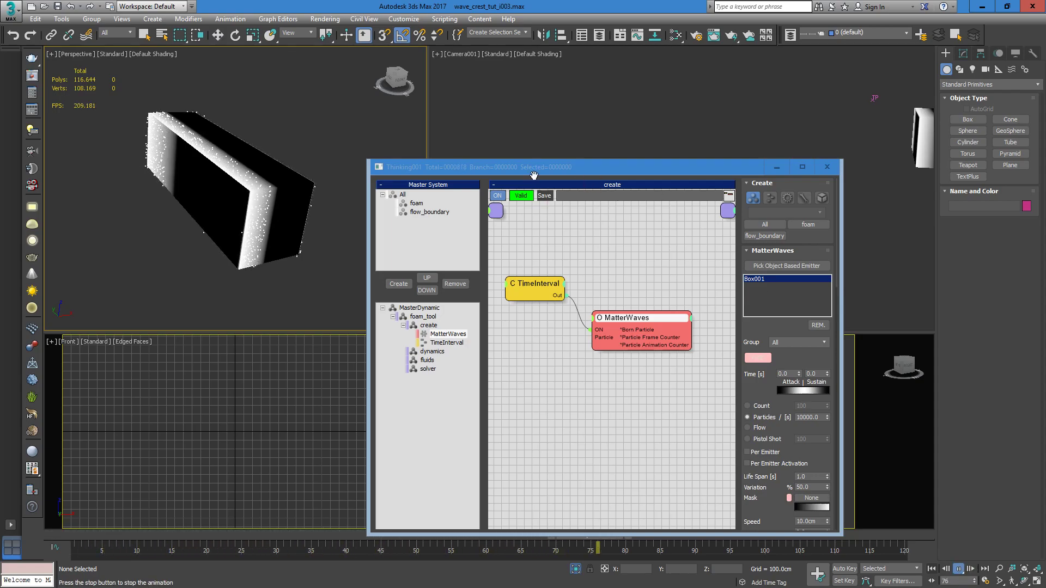
{"action": "left_click", "coordinate": [959, 568]}
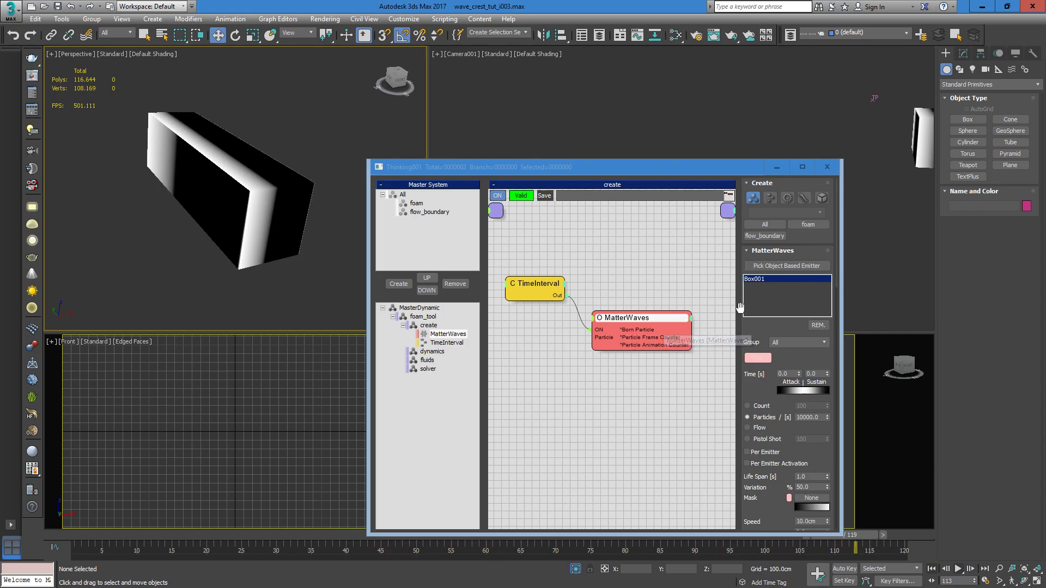
- Assign the Noise map as an instance to the MatterWaves Speed mask
{"action": "left_click_drag", "start_coordinate": [755, 327], "coordinate": [758, 164]}
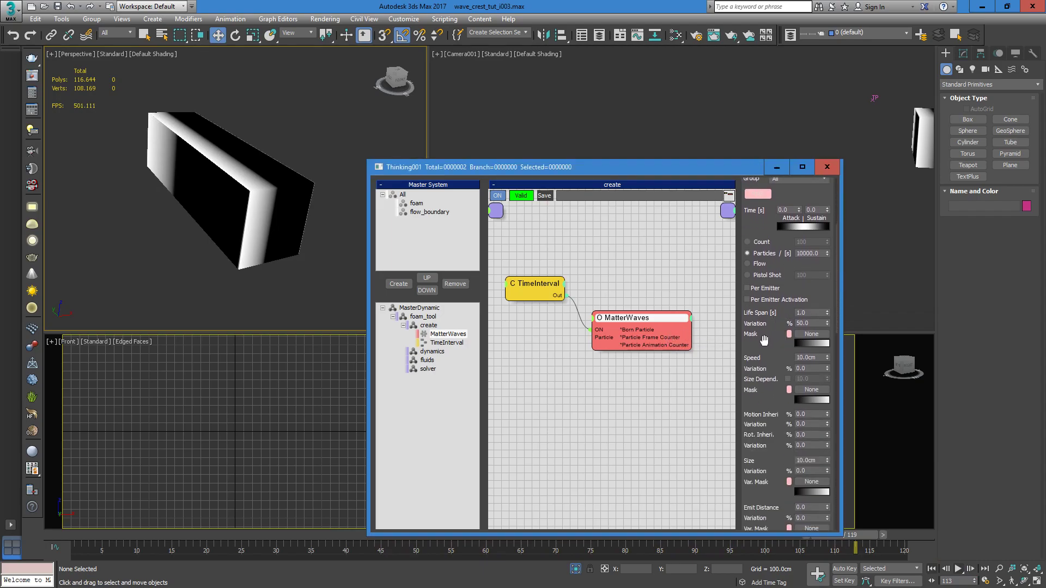
{"action": "left_click_drag", "start_coordinate": [761, 342], "coordinate": [758, 273]}
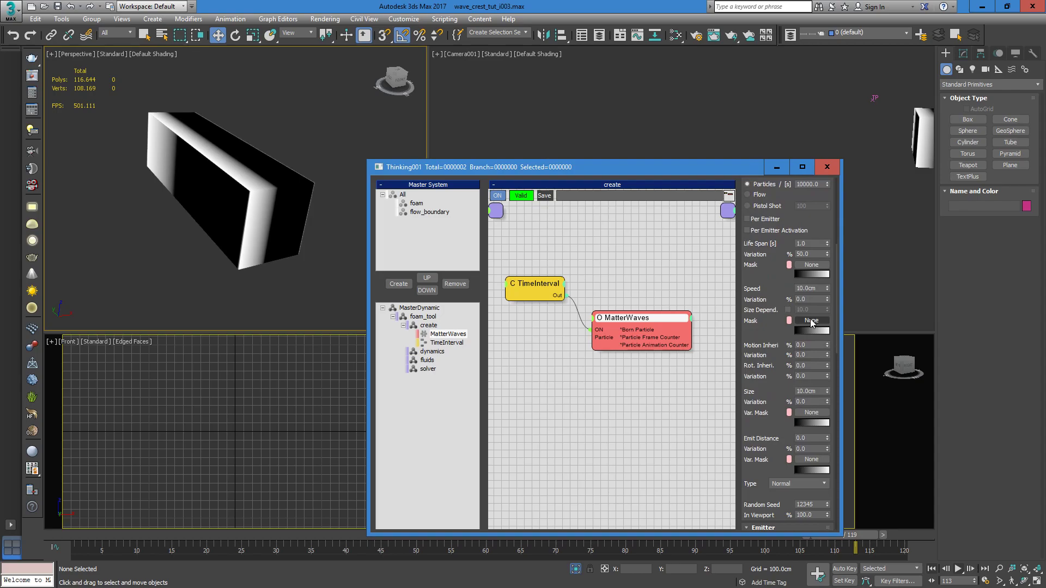
{"action": "left_click", "coordinate": [671, 37]}
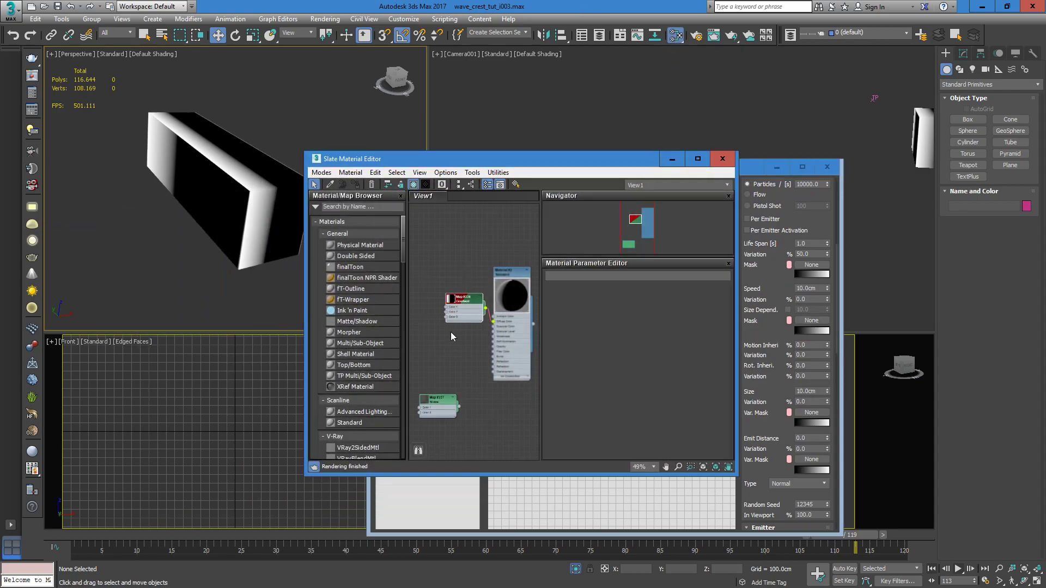
{"action": "left_click_drag", "start_coordinate": [583, 158], "coordinate": [437, 115]}
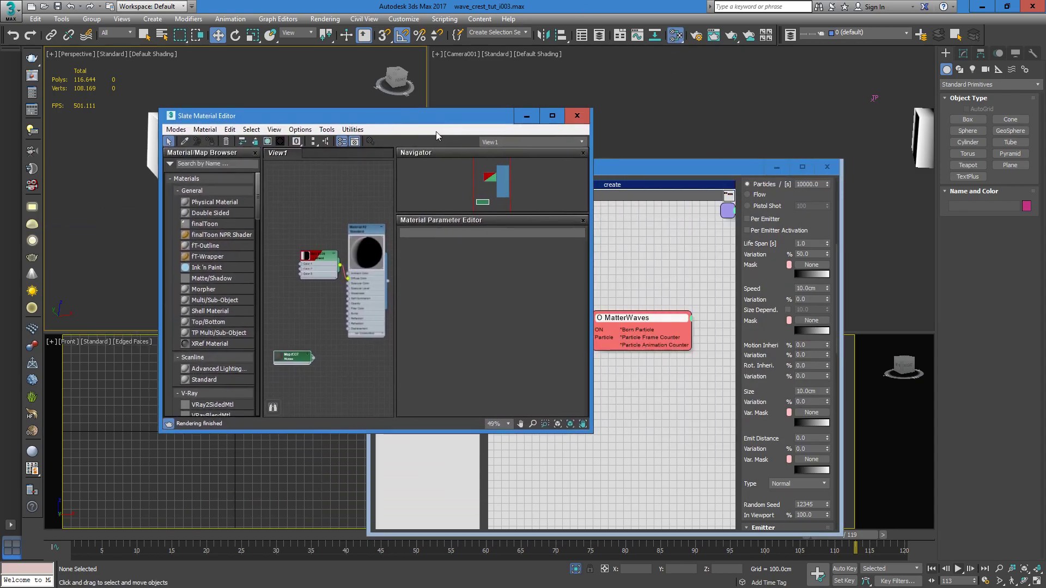
{"action": "double_click", "coordinate": [291, 359]}
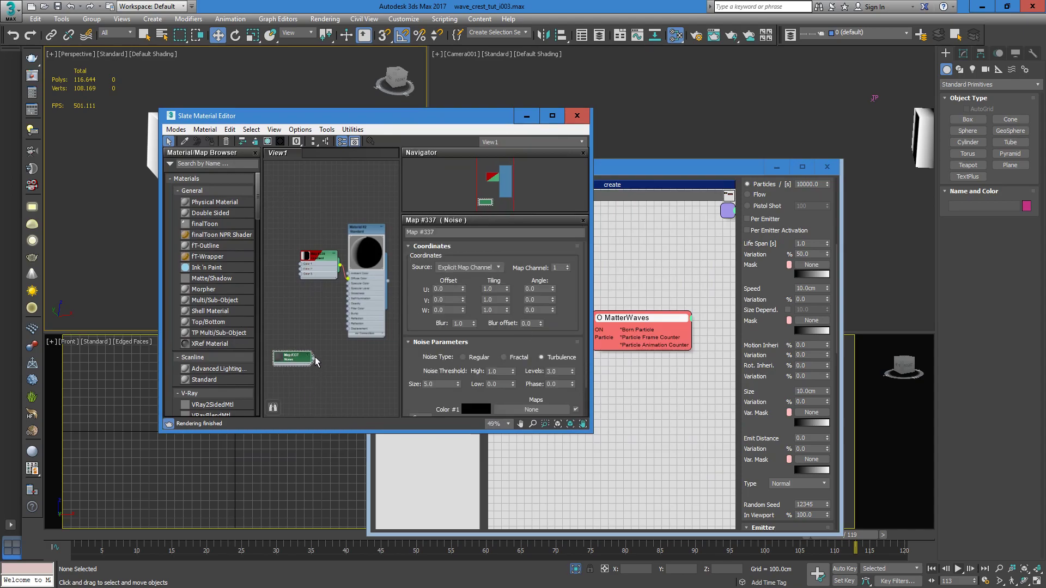
{"action": "left_click_drag", "start_coordinate": [315, 358], "coordinate": [810, 322]}
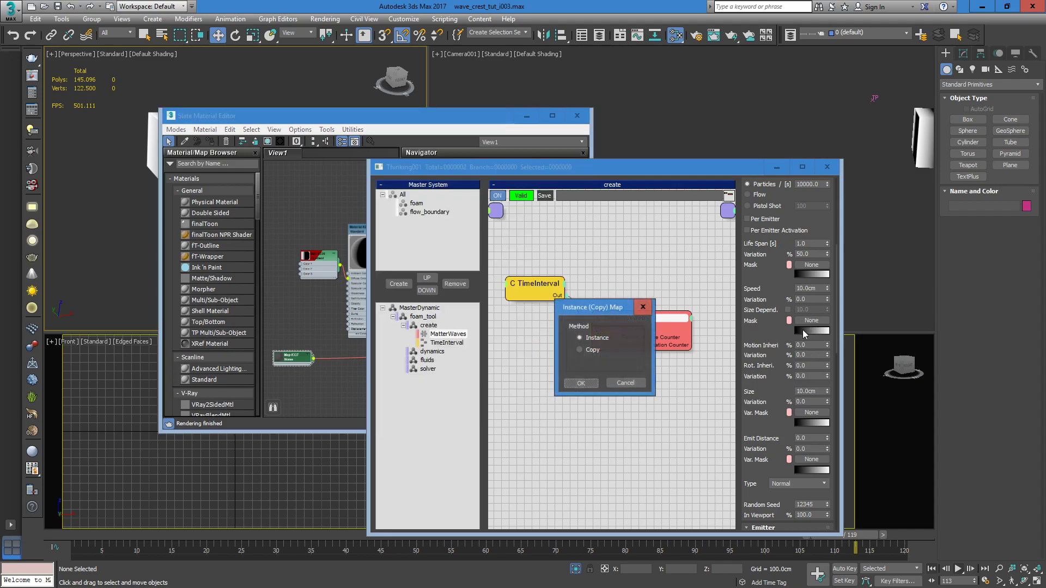
{"action": "left_click", "coordinate": [583, 384]}
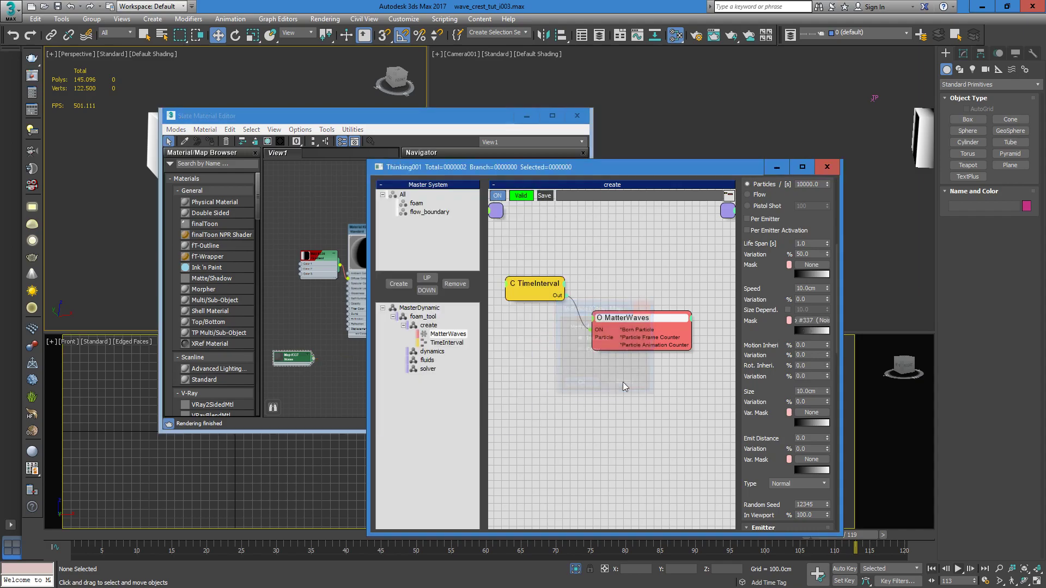
- Set the MatterWaves Speed to 500 cm and its Variation to 50%
{"action": "double_click", "coordinate": [817, 288]}
{"action": "left_click_drag", "start_coordinate": [404, 125], "coordinate": [522, 99]}
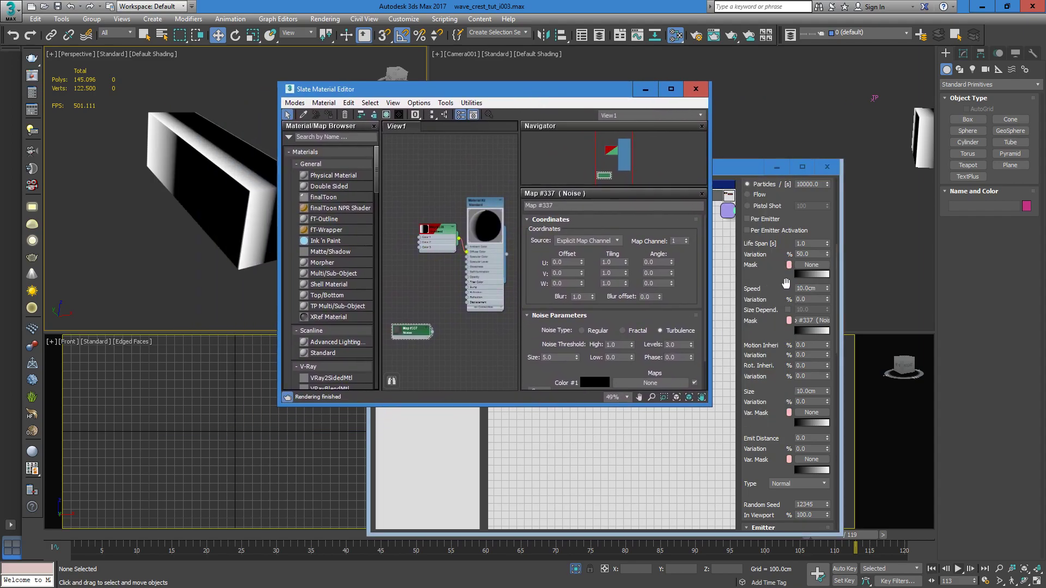
{"action": "left_click", "coordinate": [814, 289]}
{"action": "key", "text": "Return"}
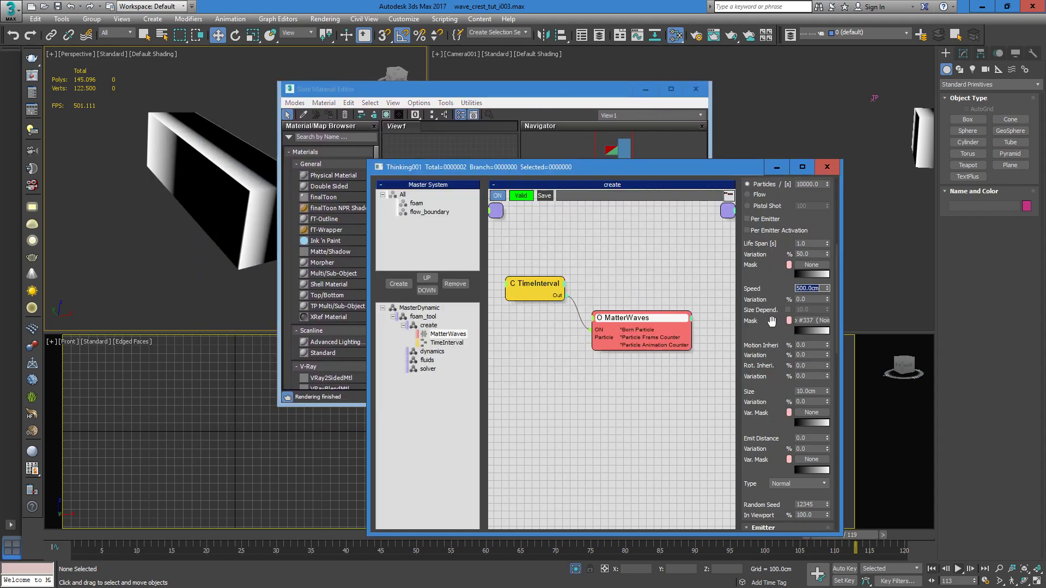
{"action": "double_click", "coordinate": [814, 299]}
{"action": "type", "text": "50"}
- Play the animation from the start, stop at frame 23, and inspect the particles along the box's edge
{"action": "left_click", "coordinate": [66, 533]}
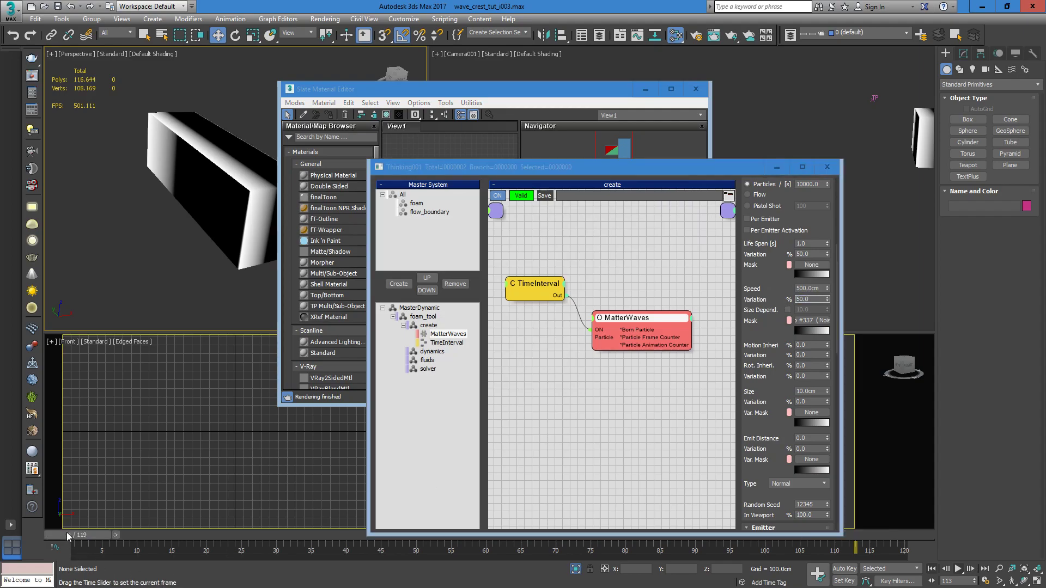
{"action": "left_click", "coordinate": [959, 569]}
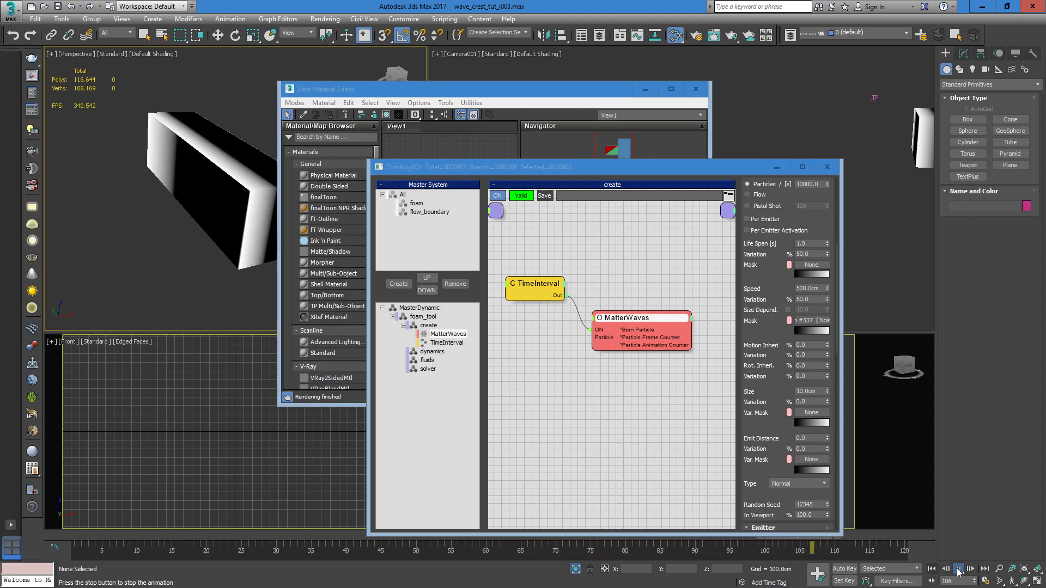
{"action": "left_click", "coordinate": [958, 569]}
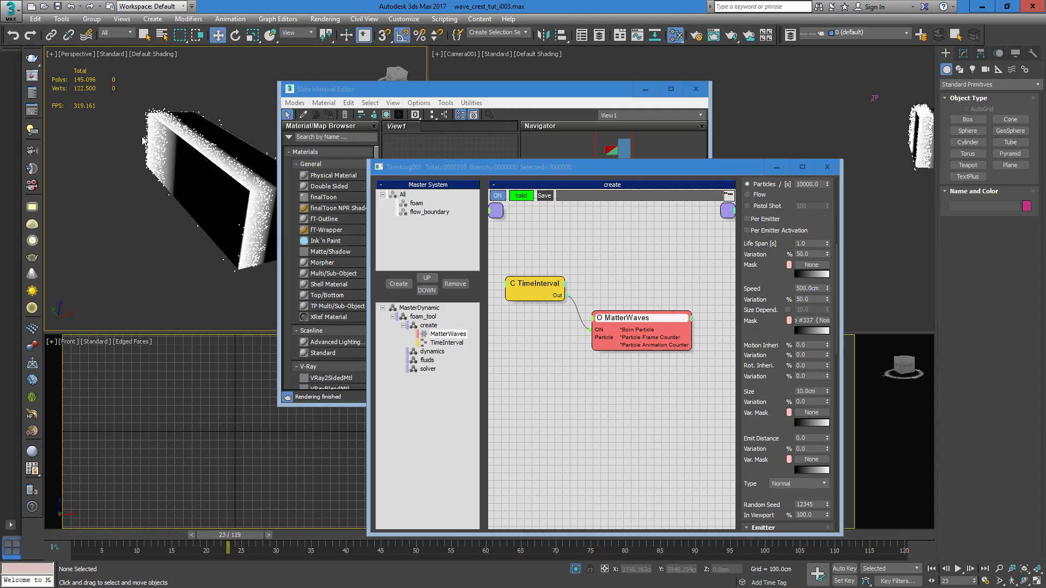
{"action": "scroll", "coordinate": [134, 140], "scroll_direction": "up", "scroll_amount": 6}
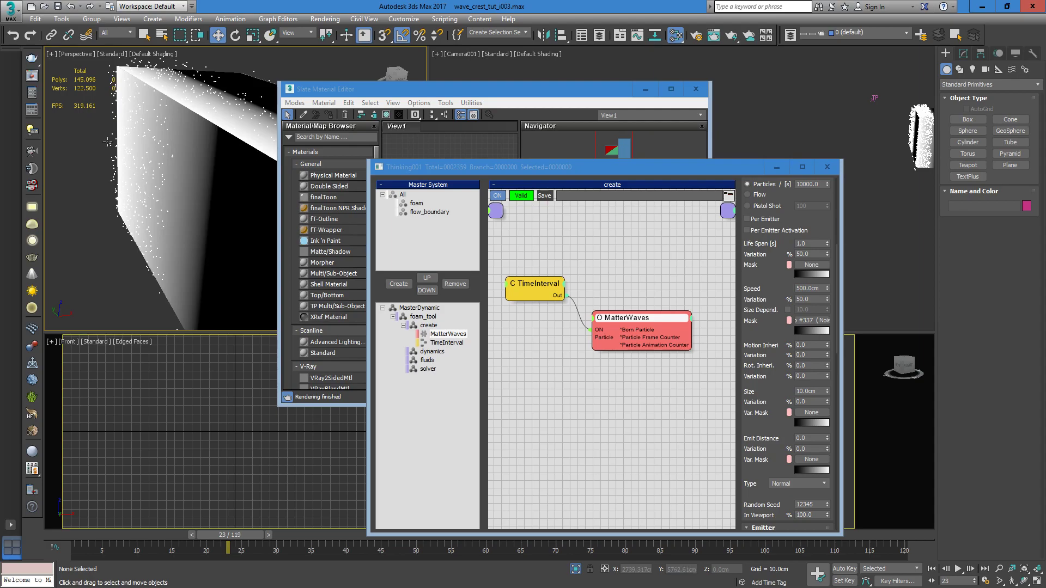
{"action": "middle_click_drag", "start_coordinate": [113, 136], "coordinate": [141, 186], "text": "alt"}
- Set the MasterDynamic viewport display to Drops and scrub the animation to frame 50 for a close check
{"action": "left_click", "coordinate": [394, 308]}
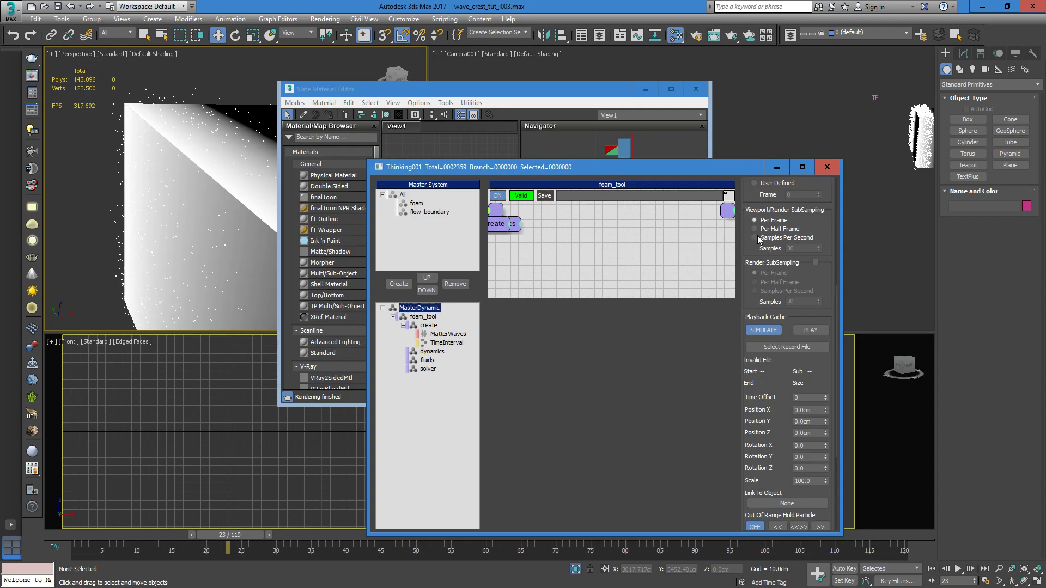
{"action": "left_click_drag", "start_coordinate": [748, 197], "coordinate": [756, 583]}
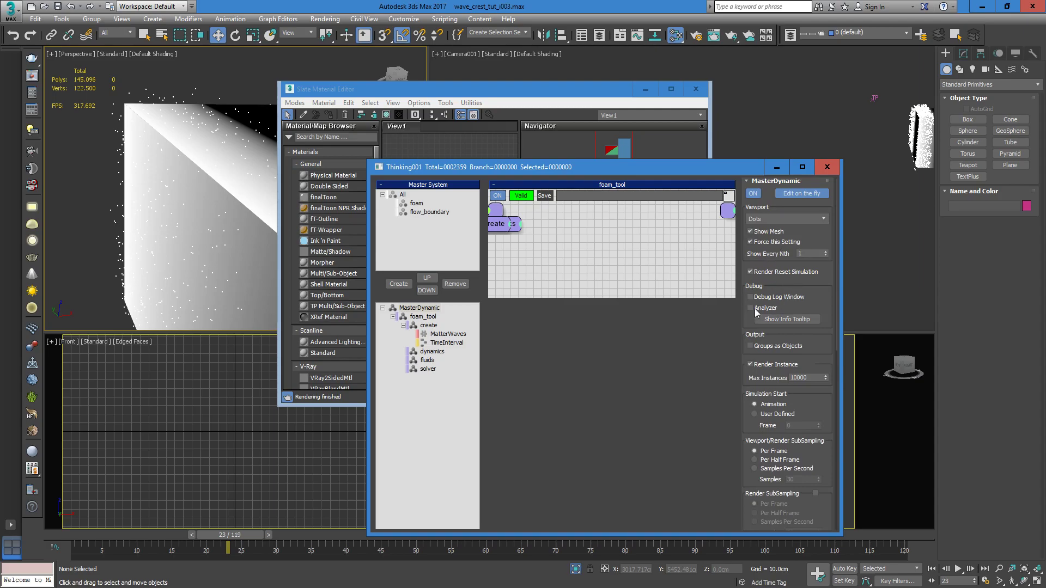
{"action": "left_click", "coordinate": [785, 221]}
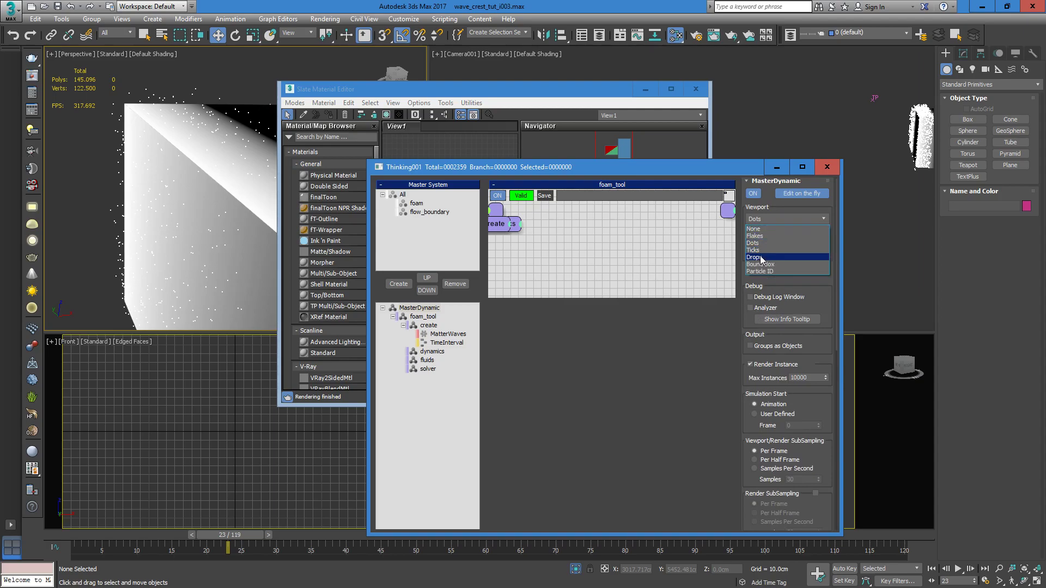
{"action": "left_click", "coordinate": [761, 257]}
{"action": "middle_click_drag", "start_coordinate": [54, 229], "coordinate": [95, 242]}
{"action": "scroll", "coordinate": [96, 241], "scroll_direction": "up", "scroll_amount": 2}
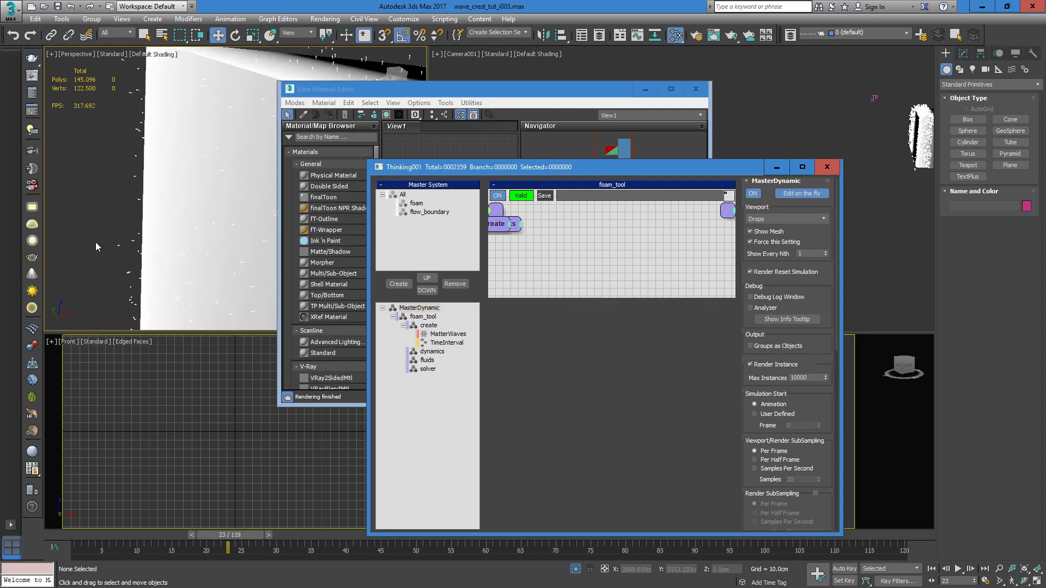
{"action": "left_click_drag", "start_coordinate": [73, 535], "coordinate": [405, 546]}
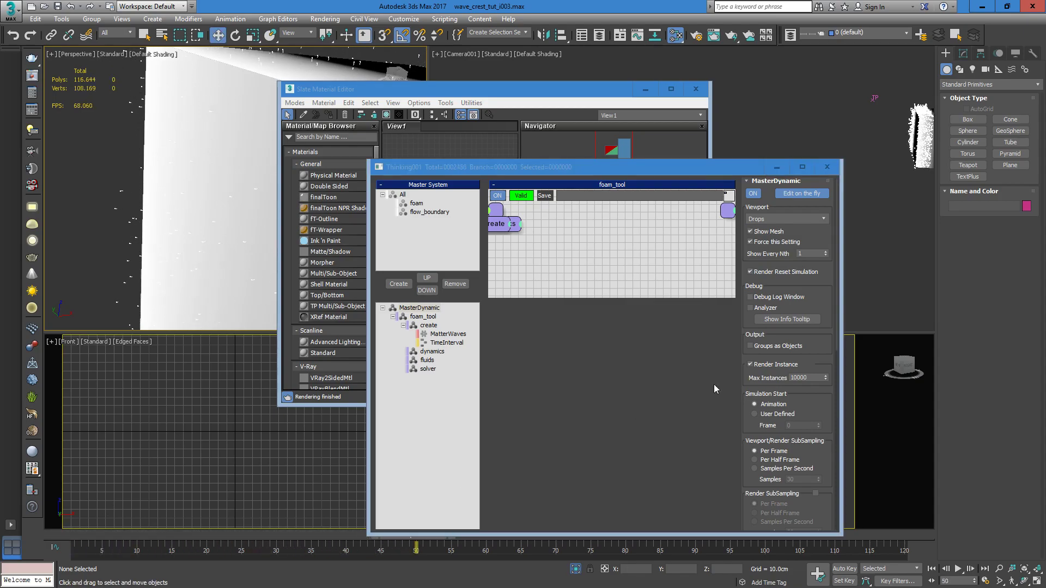
- Set the Speed of the MatterWaves operator in the create set to 1500 cm
{"action": "left_click", "coordinate": [824, 409]}
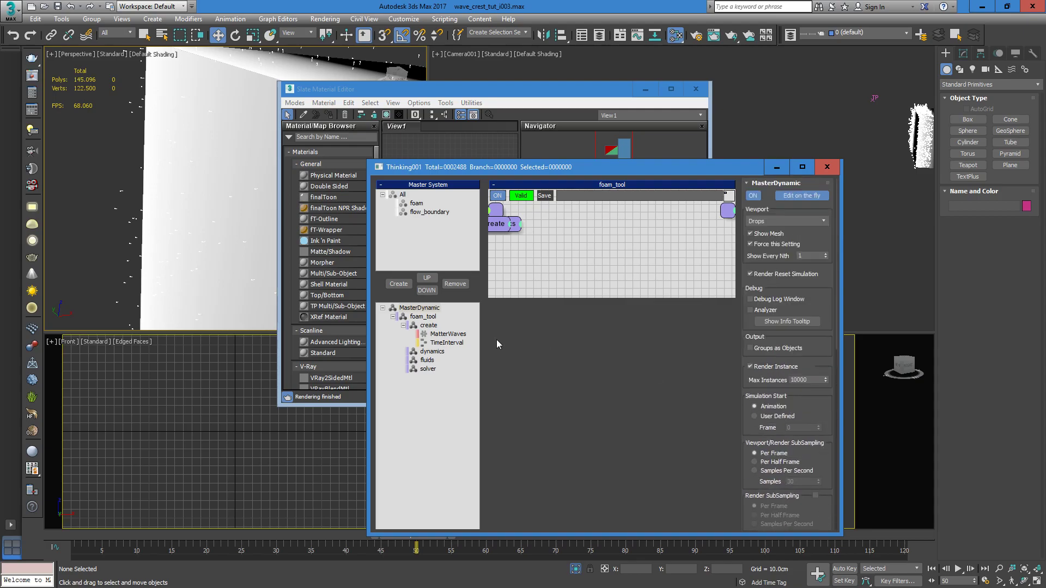
{"action": "left_click", "coordinate": [436, 326]}
{"action": "left_click", "coordinate": [642, 322]}
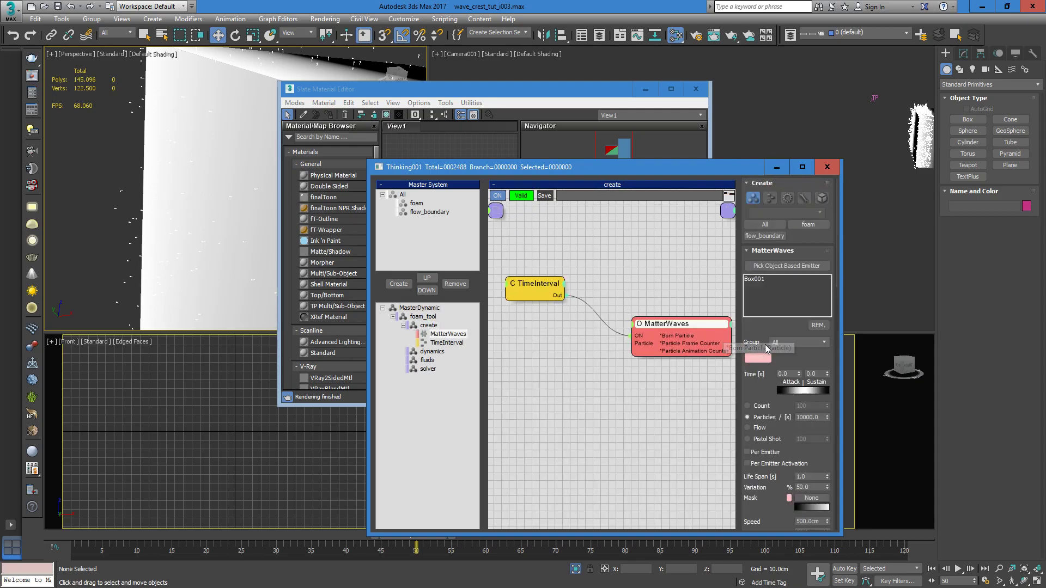
{"action": "left_click_drag", "start_coordinate": [674, 323], "coordinate": [651, 321]}
{"action": "left_click_drag", "start_coordinate": [815, 460], "coordinate": [818, 267]}
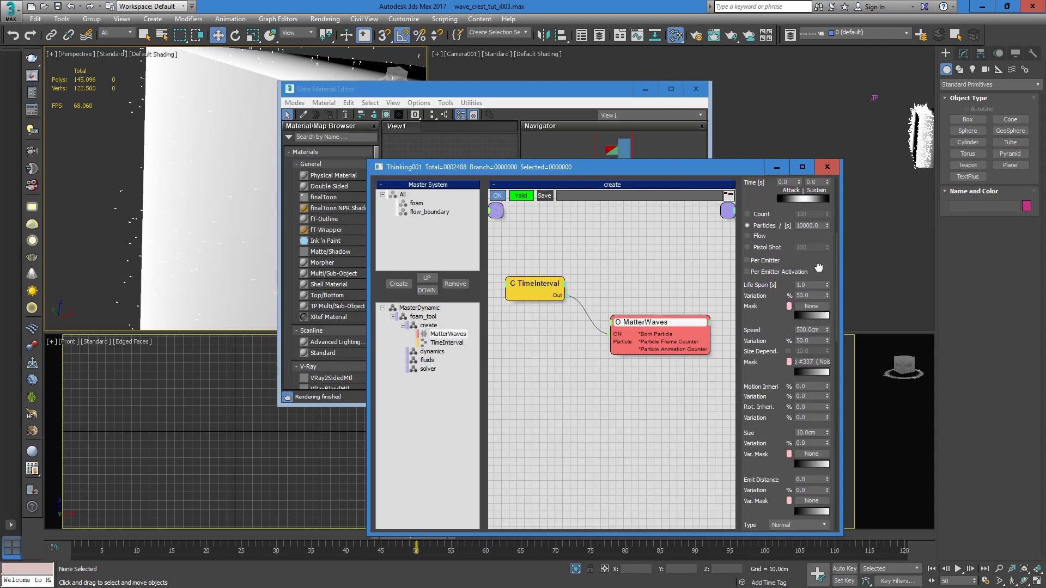
{"action": "double_click", "coordinate": [818, 331]}
{"action": "type", "text": "1500"}
{"action": "key", "text": "Return"}
- Scrub from the start to frame 19 and inspect the particle streaks around the box
{"action": "left_click_drag", "start_coordinate": [43, 537], "coordinate": [181, 537]}
{"action": "key", "text": "w"}
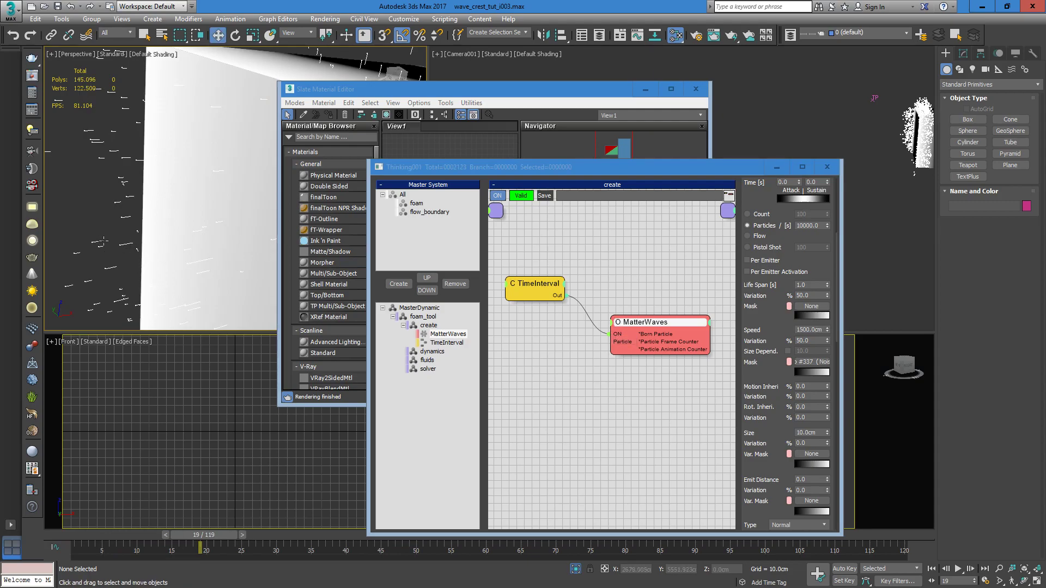
{"action": "scroll", "coordinate": [158, 226], "scroll_direction": "down", "scroll_amount": 5}
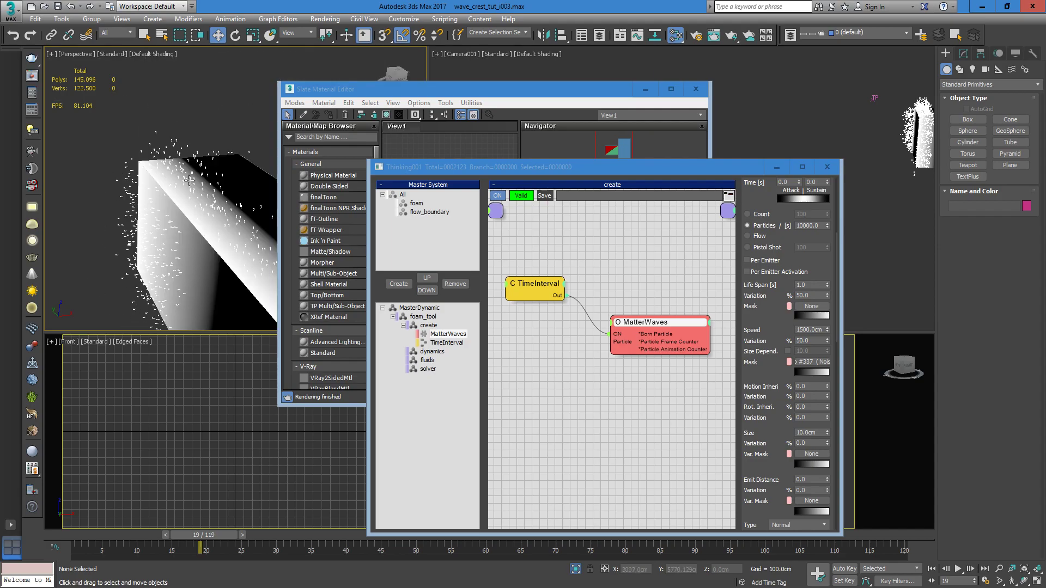
- Set the Size of the Noise map masking the speed to 1
{"action": "left_click", "coordinate": [511, 100]}
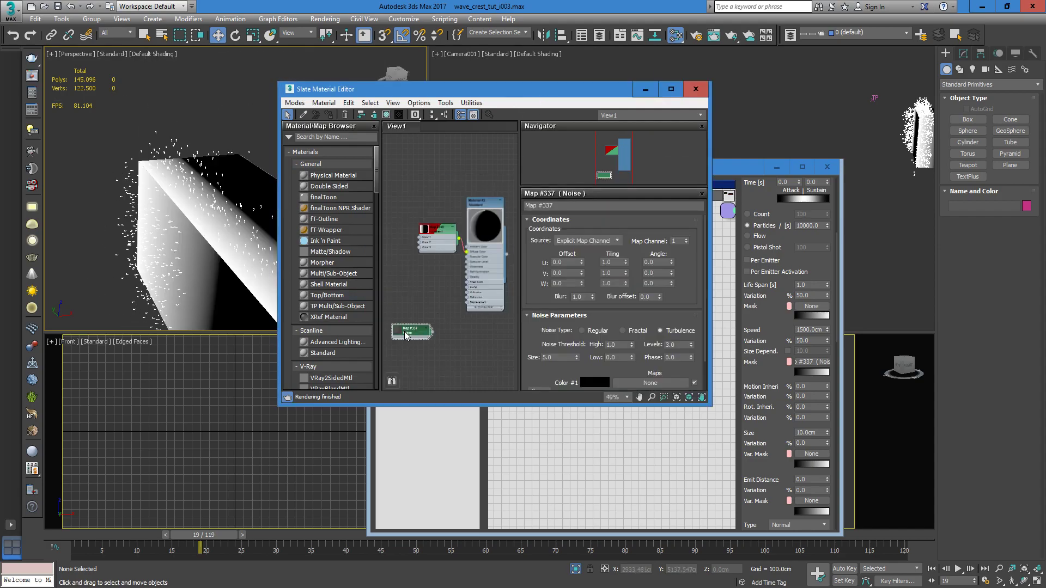
{"action": "scroll", "coordinate": [411, 353], "scroll_direction": "up", "scroll_amount": 5}
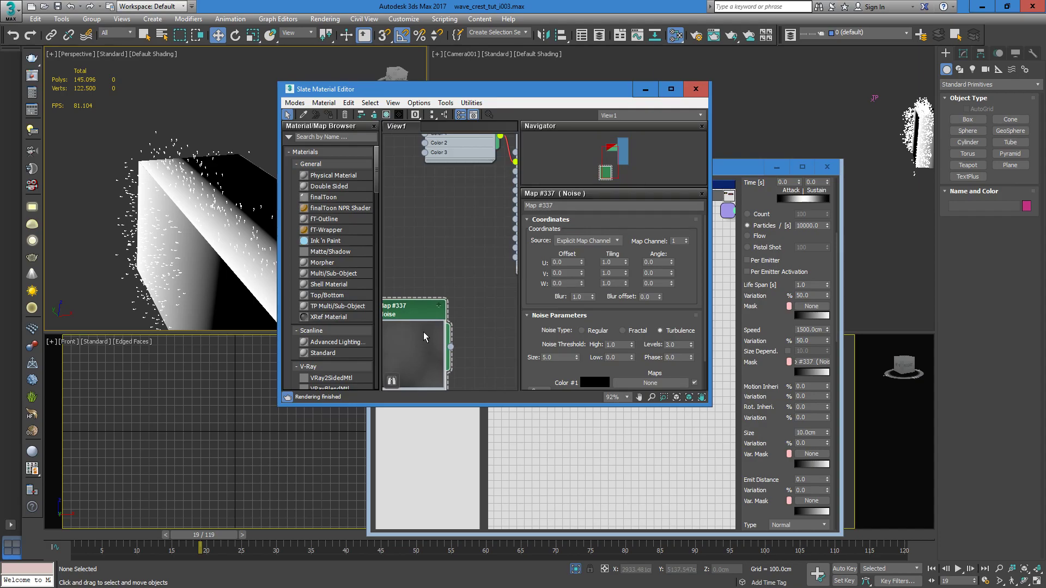
{"action": "scroll", "coordinate": [573, 378], "scroll_direction": "down", "scroll_amount": 2}
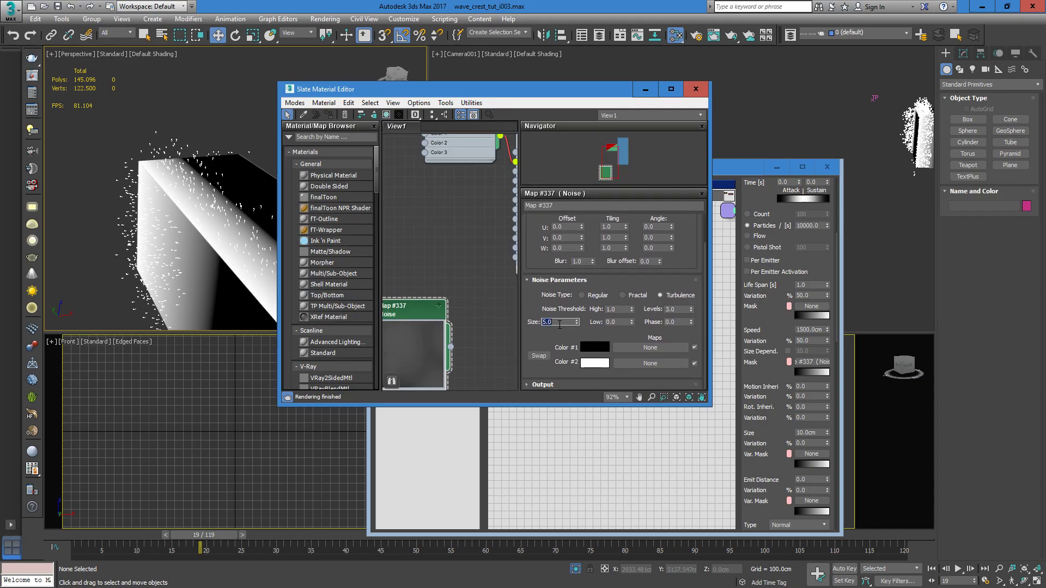
{"action": "type", "text": "1"}
{"action": "key", "text": "Return"}
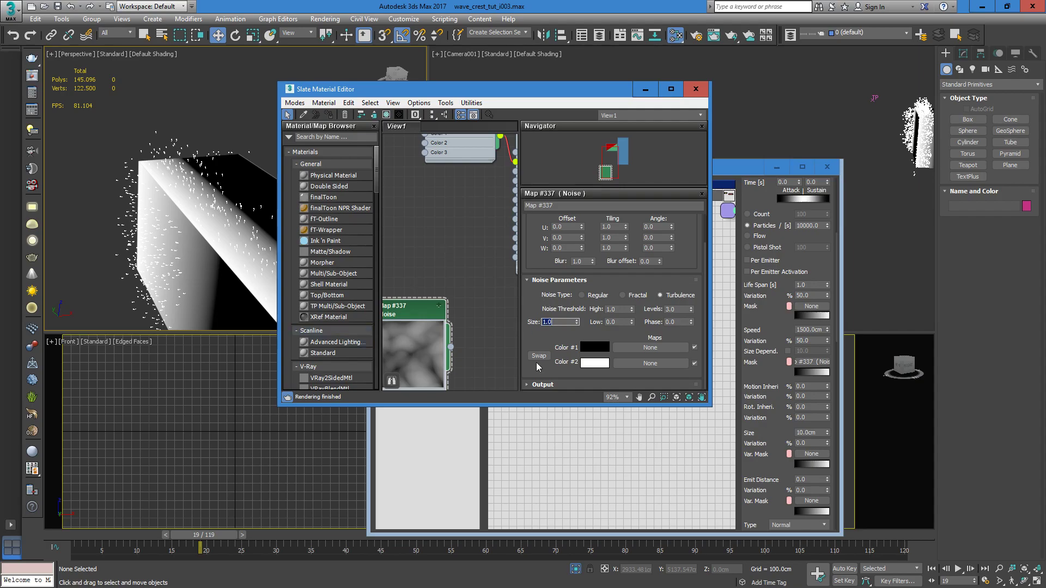
- Return to the MasterDynamic settings and scrub from the start to frame 17 to check the emission pattern
{"action": "left_click", "coordinate": [757, 170]}
{"action": "left_click", "coordinate": [419, 308]}
{"action": "scroll", "coordinate": [815, 190], "scroll_direction": "up", "scroll_amount": 5}
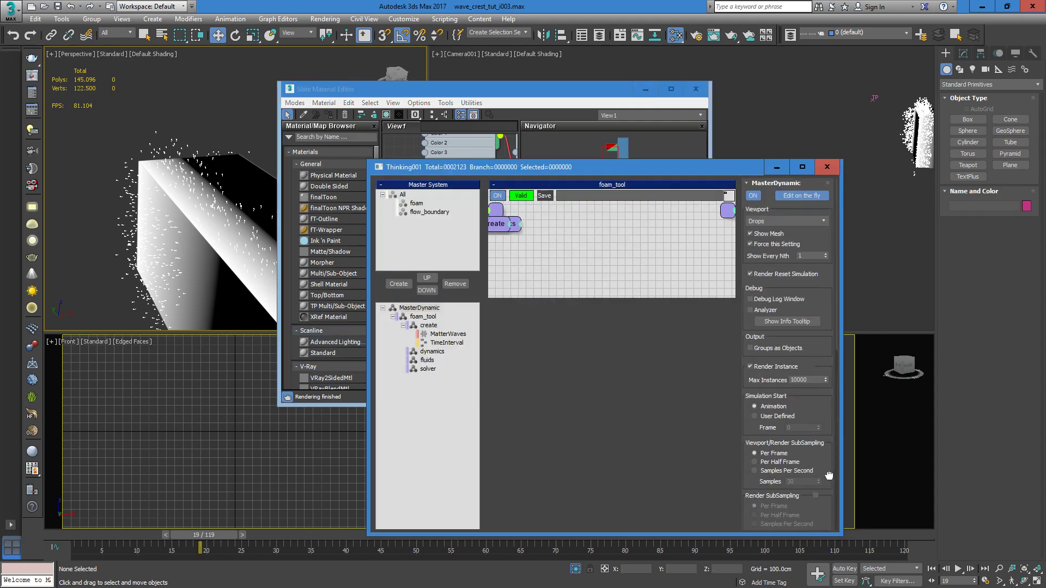
{"action": "left_click", "coordinate": [58, 535]}
{"action": "left_click_drag", "start_coordinate": [64, 533], "coordinate": [176, 537]}
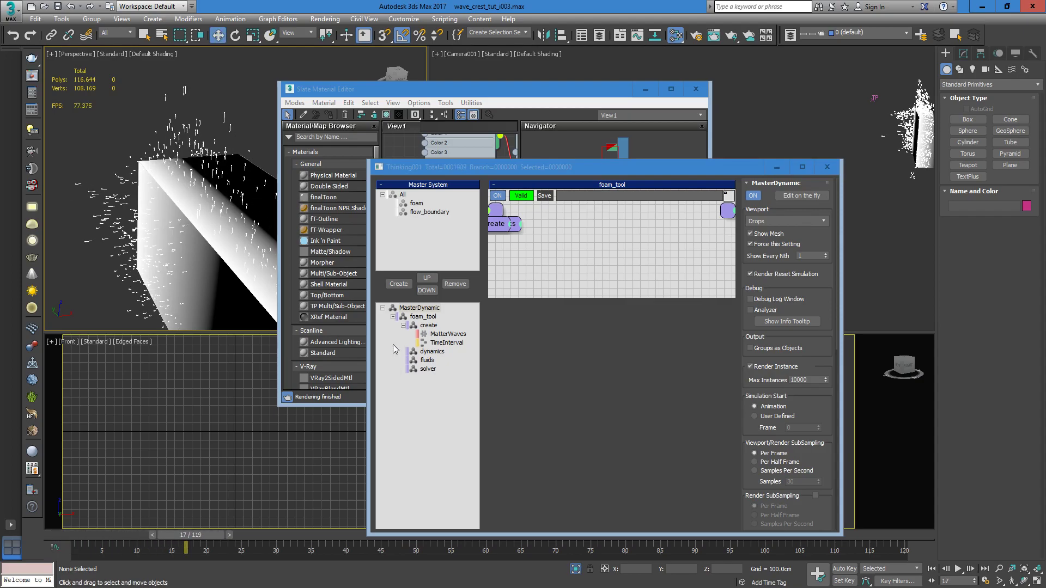
- Compare the Noise map at Size 5 and at Size 1, ending on 1
{"action": "left_click", "coordinate": [438, 102]}
{"action": "left_click_drag", "start_coordinate": [418, 312], "coordinate": [469, 261]}
{"action": "left_click", "coordinate": [558, 322]}
{"action": "type", "text": "5"}
{"action": "key", "text": "Return"}
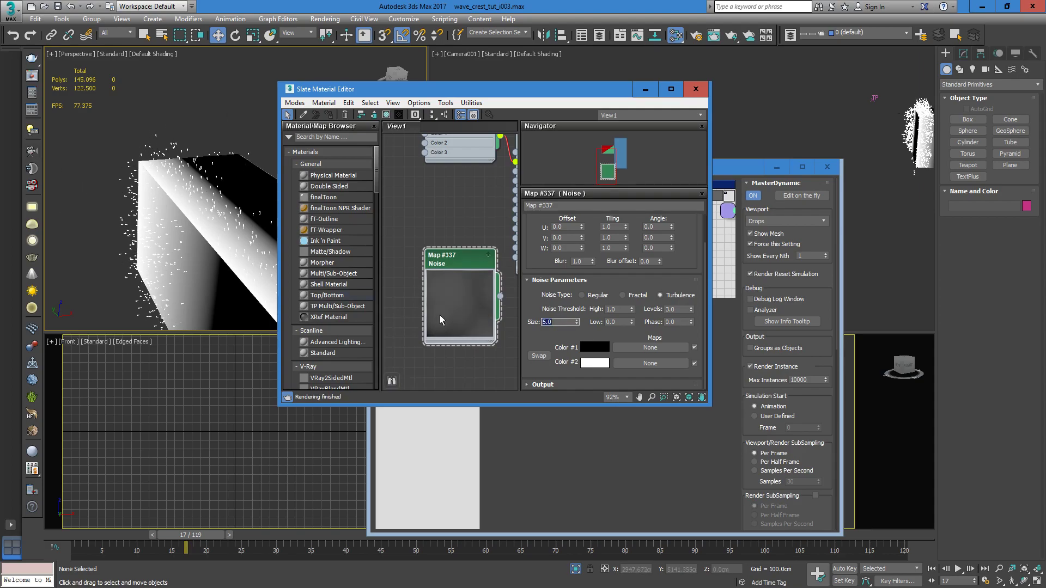
{"action": "left_click_drag", "start_coordinate": [458, 261], "coordinate": [448, 262]}
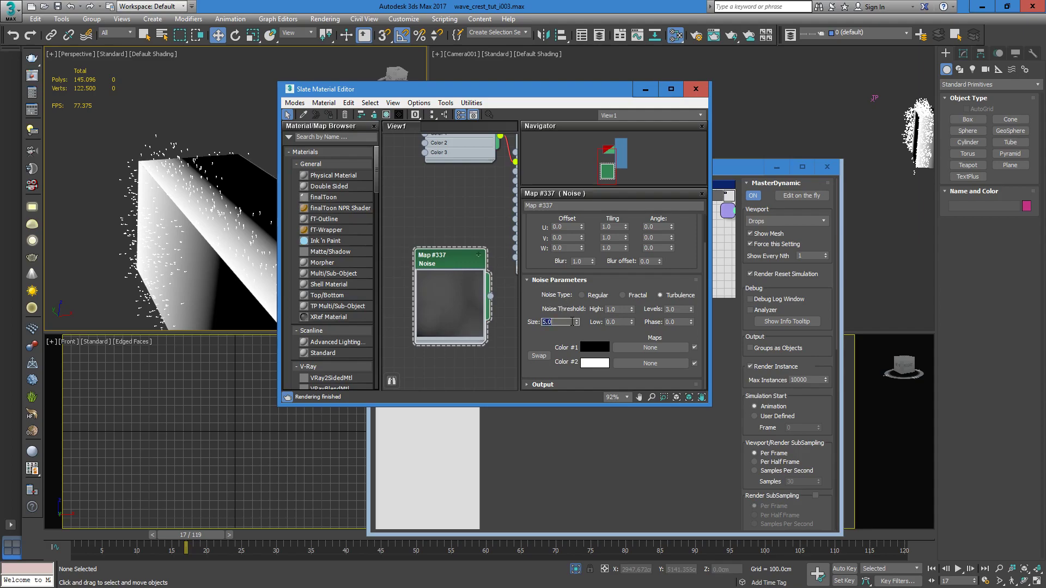
{"action": "type", "text": "1"}
{"action": "key", "text": "Return"}
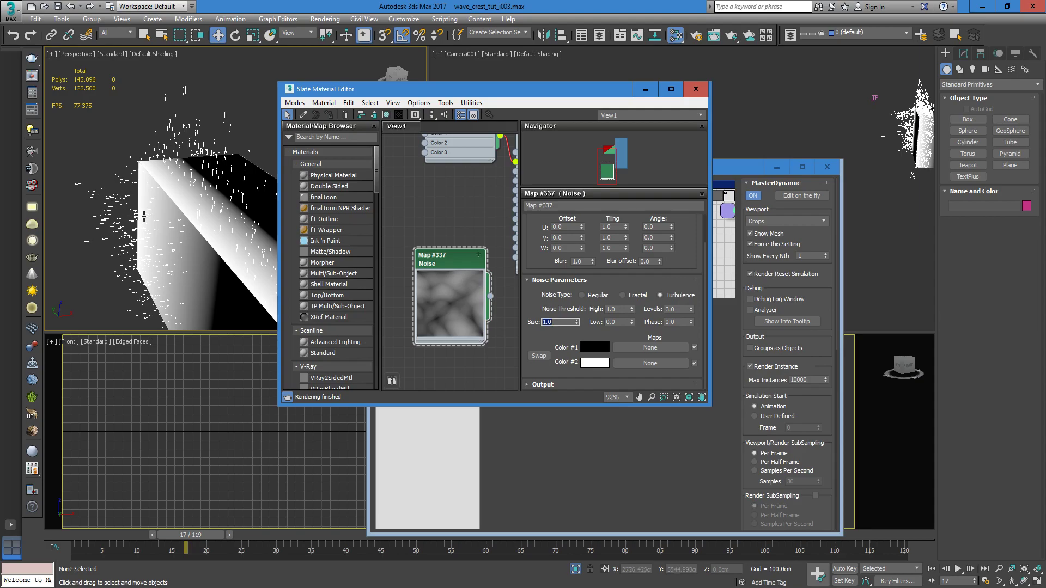
- Try Low noise thresholds of 0.5 and 0.2, settle on 0.1, and inspect the box's particles
{"action": "left_click", "coordinate": [618, 322]}
{"action": "type", "text": "0.5"}
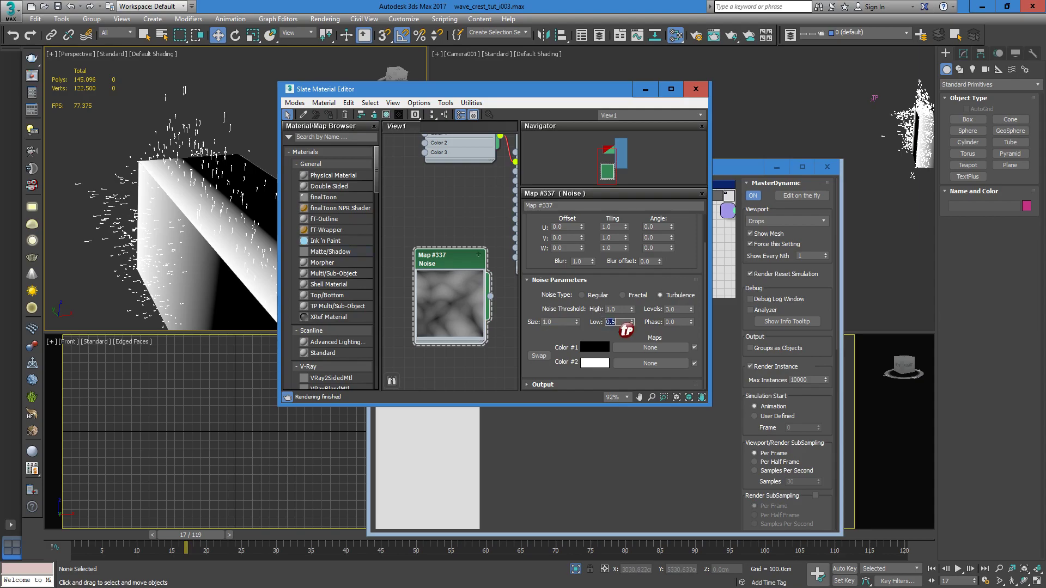
{"action": "key", "text": "Return"}
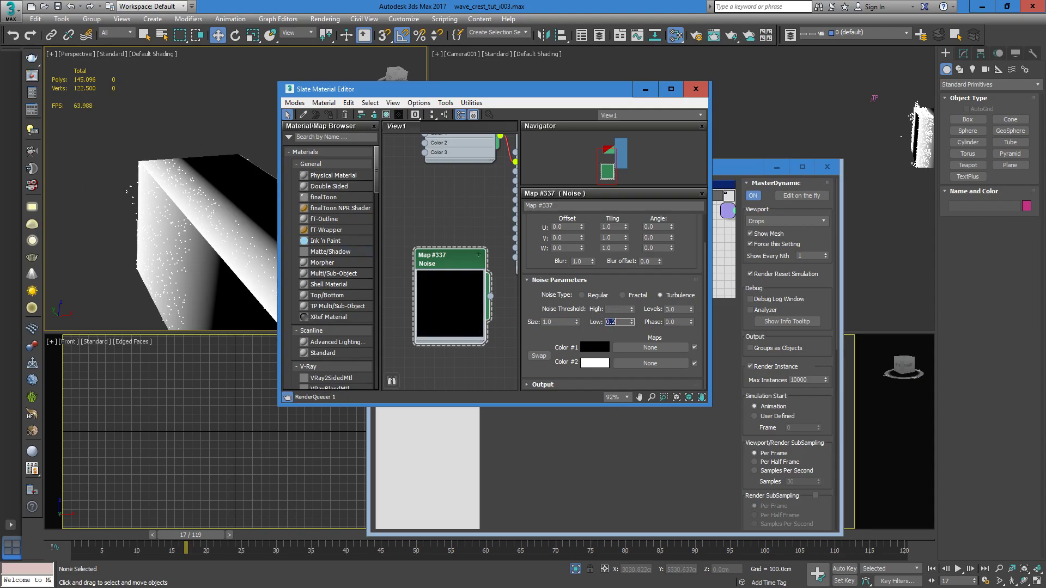
{"action": "type", "text": "1"}
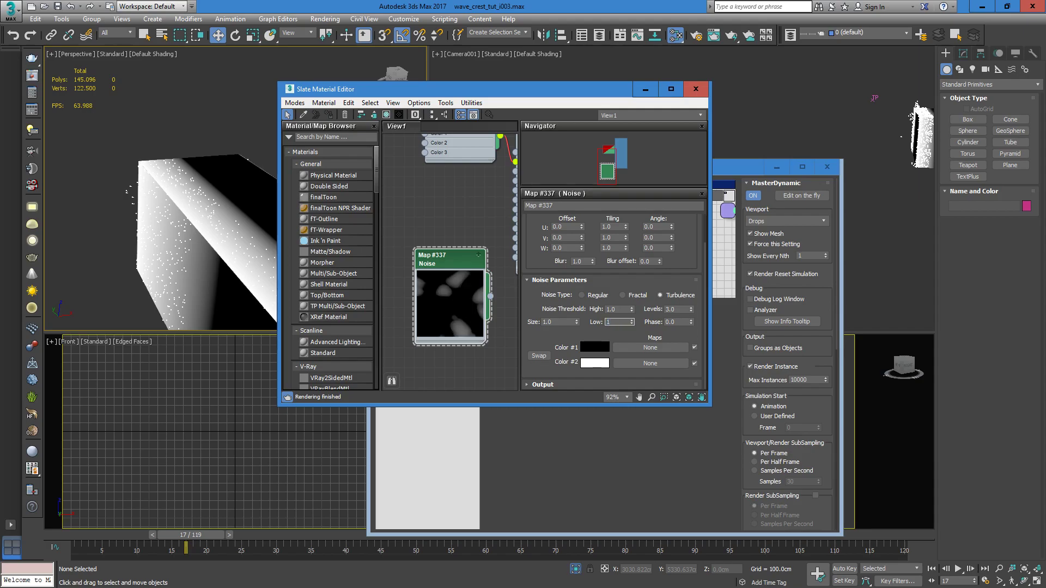
{"action": "key", "text": "Return"}
{"action": "scroll", "coordinate": [159, 230], "scroll_direction": "up", "scroll_amount": 4}
{"action": "scroll", "coordinate": [159, 230], "scroll_direction": "down", "scroll_amount": 2}
{"action": "scroll", "coordinate": [171, 164], "scroll_direction": "down", "scroll_amount": 3}
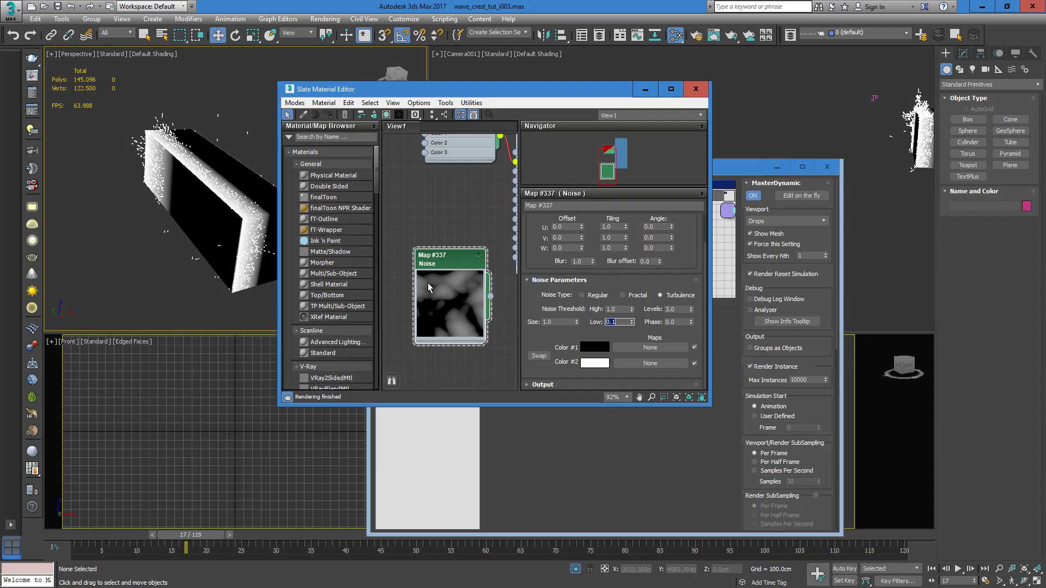
- Set the Noise map's Size to 0.1 for a much finer speed pattern
{"action": "left_click", "coordinate": [561, 322]}
{"action": "type", "text": ".1"}
{"action": "key", "text": "Return"}
- Scrub to frame 34, repeat from the start to frame 29, and inspect the particles around the box's edges
{"action": "left_click_drag", "start_coordinate": [191, 535], "coordinate": [306, 538]}
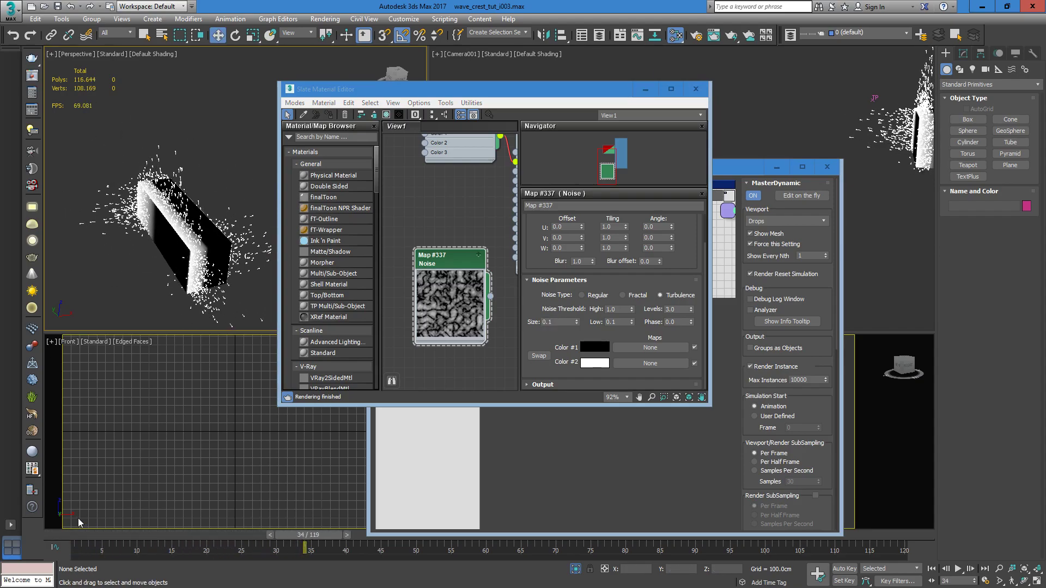
{"action": "left_click_drag", "start_coordinate": [75, 538], "coordinate": [273, 537]}
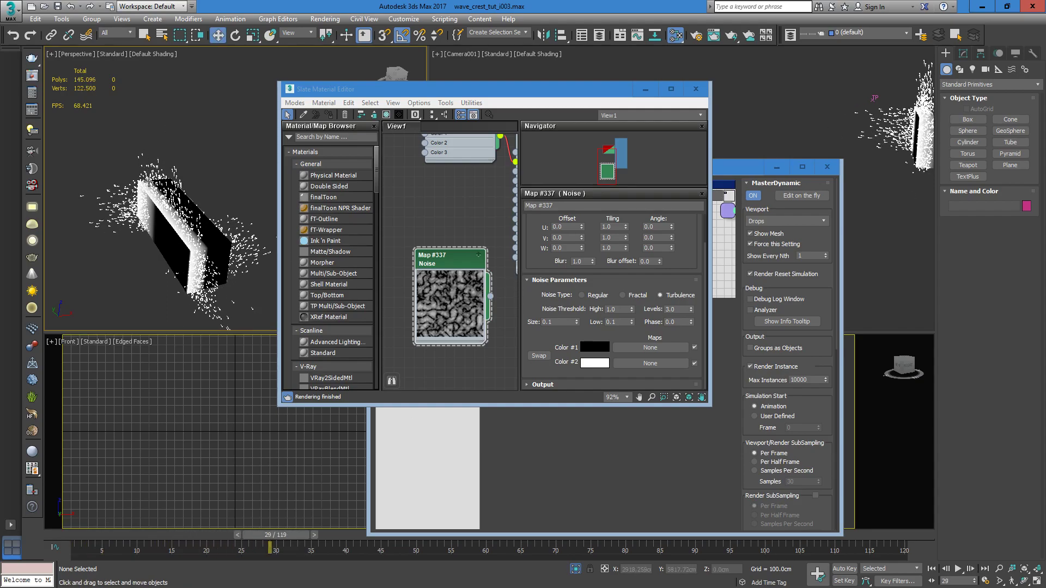
{"action": "scroll", "coordinate": [142, 184], "scroll_direction": "up", "scroll_amount": 3}
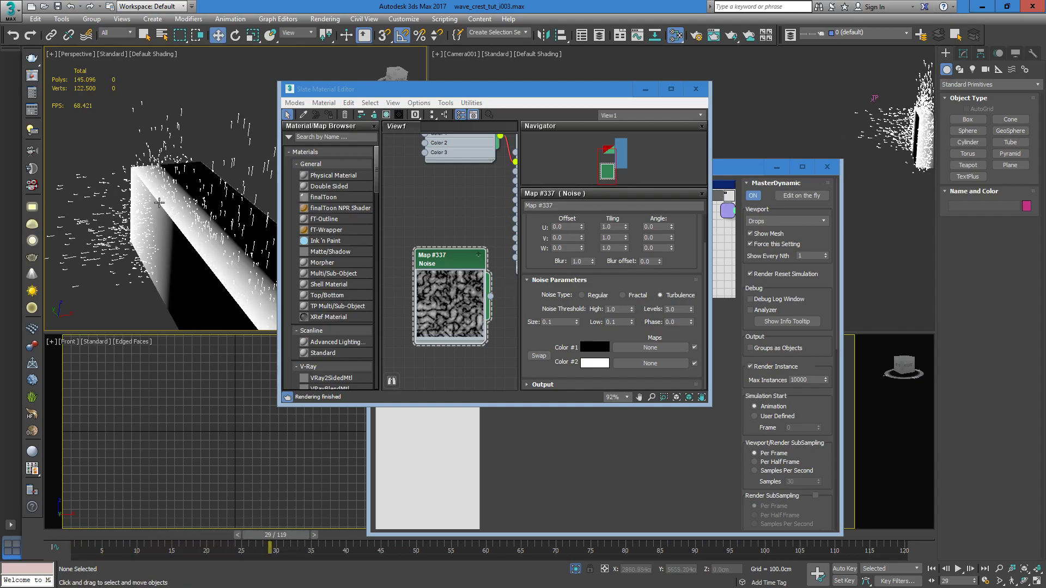
{"action": "scroll", "coordinate": [165, 211], "scroll_direction": "down", "scroll_amount": 3}
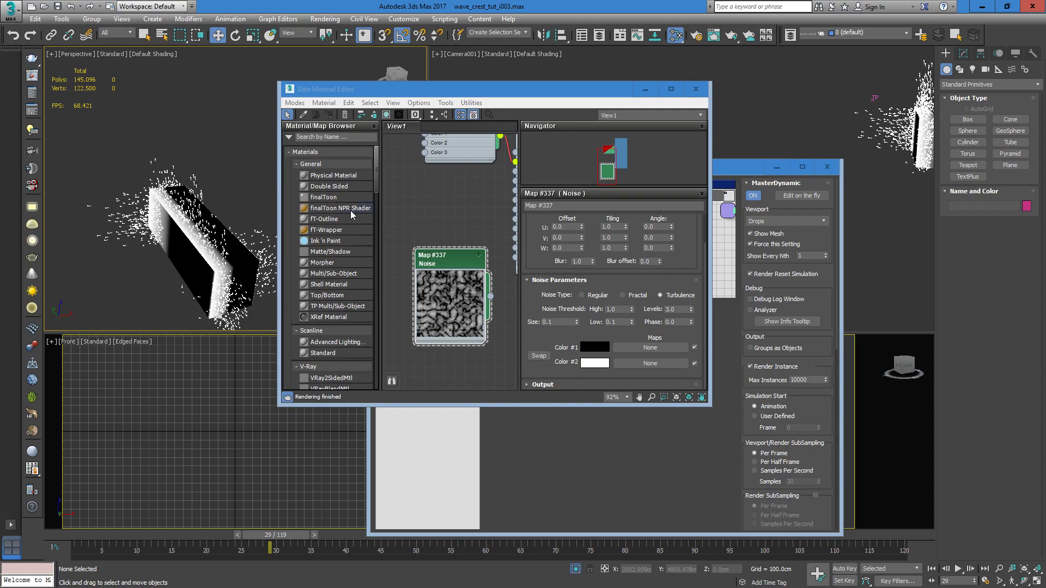
- Set the Noise map's Size to 5 and close the Slate Material Editor
{"action": "left_click", "coordinate": [561, 323]}
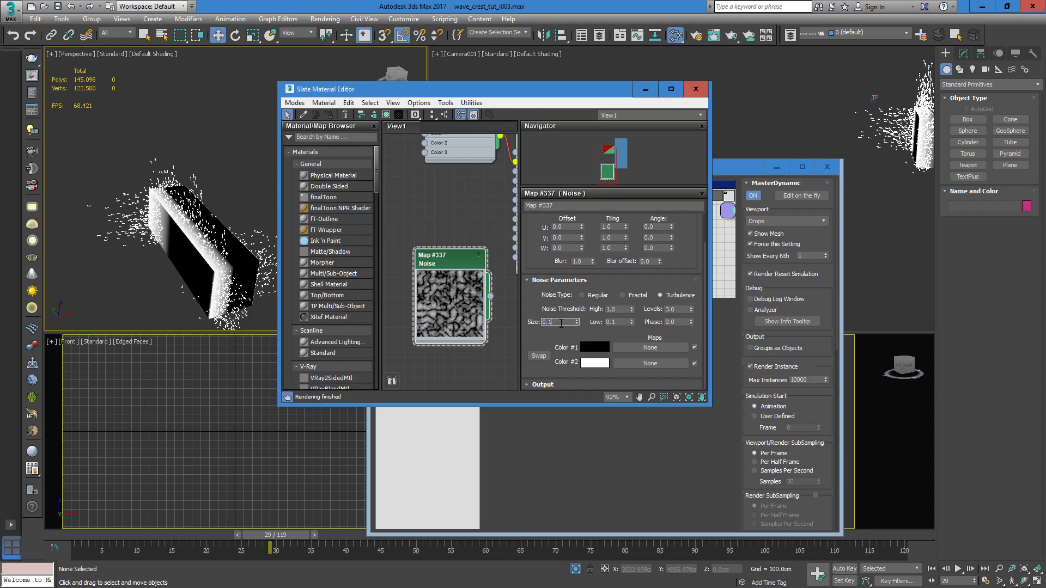
{"action": "type", "text": "5"}
{"action": "key", "text": "Return"}
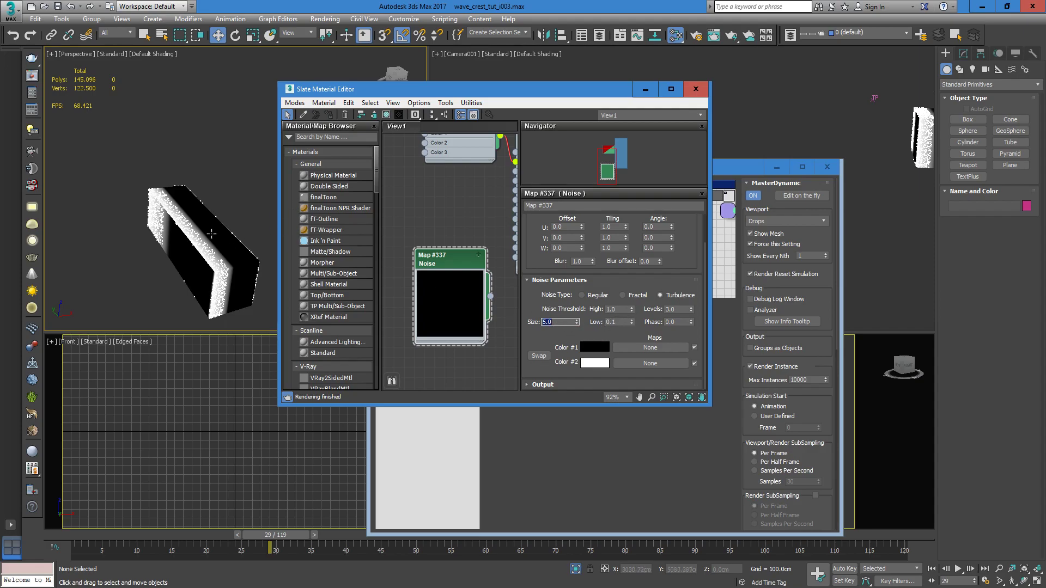
{"action": "left_click", "coordinate": [695, 89]}
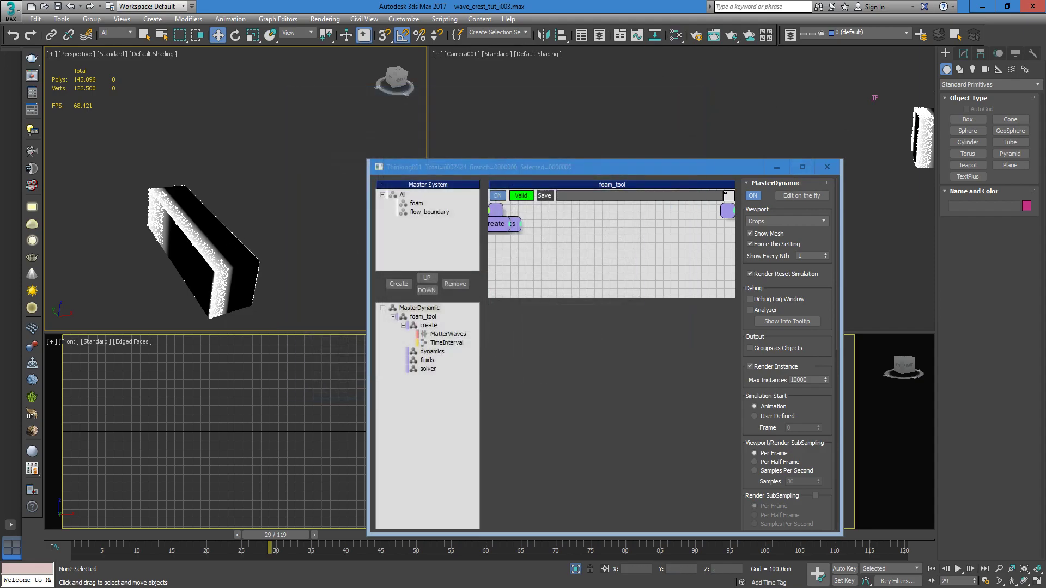
- Exit isolation of the box and remove Box001 from the MatterWaves object emitter list
{"action": "left_click", "coordinate": [575, 569]}
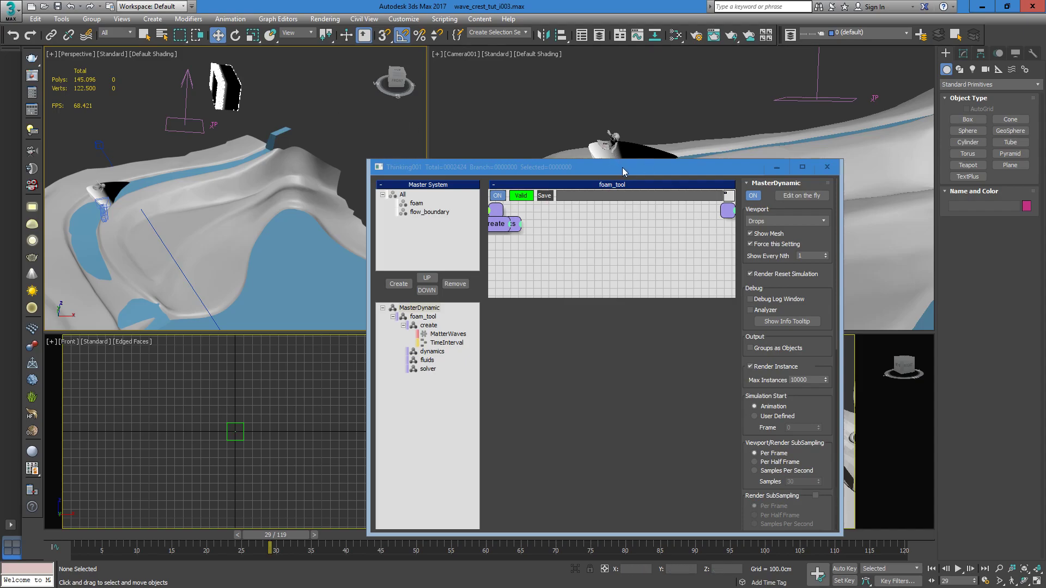
{"action": "left_click_drag", "start_coordinate": [623, 170], "coordinate": [601, 146]}
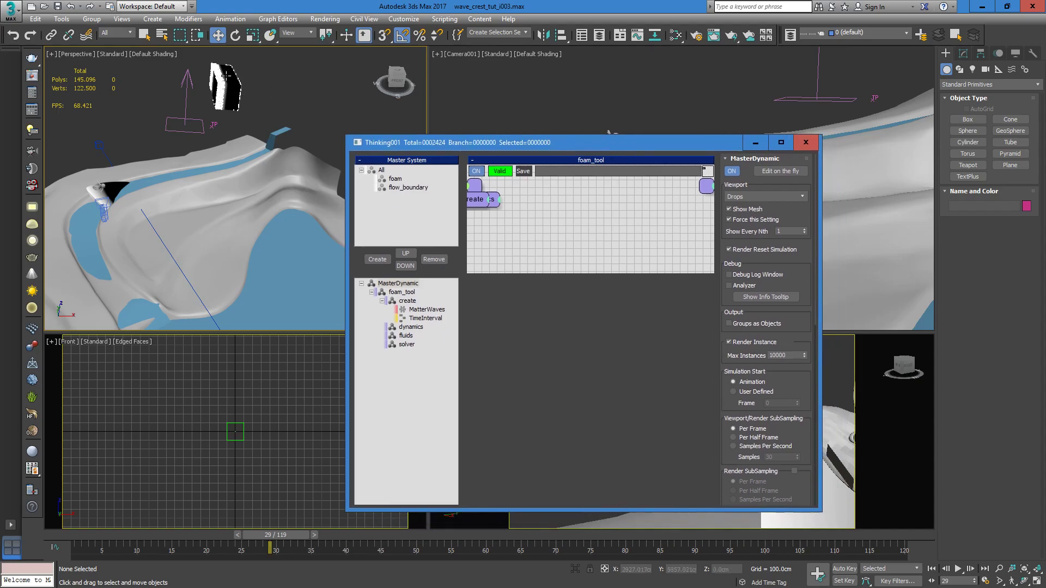
{"action": "left_click", "coordinate": [425, 310]}
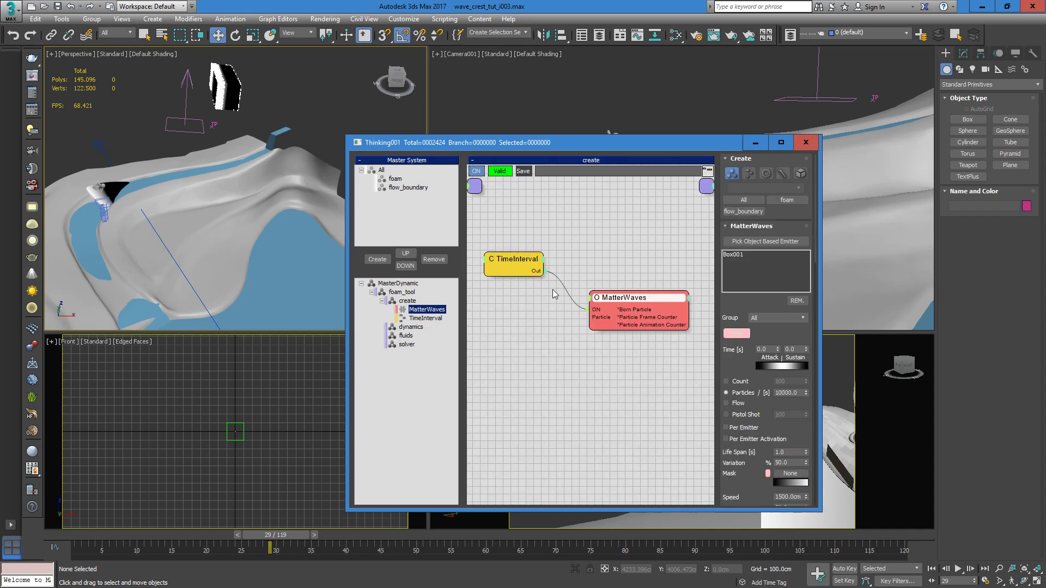
{"action": "left_click_drag", "start_coordinate": [624, 292], "coordinate": [620, 281]}
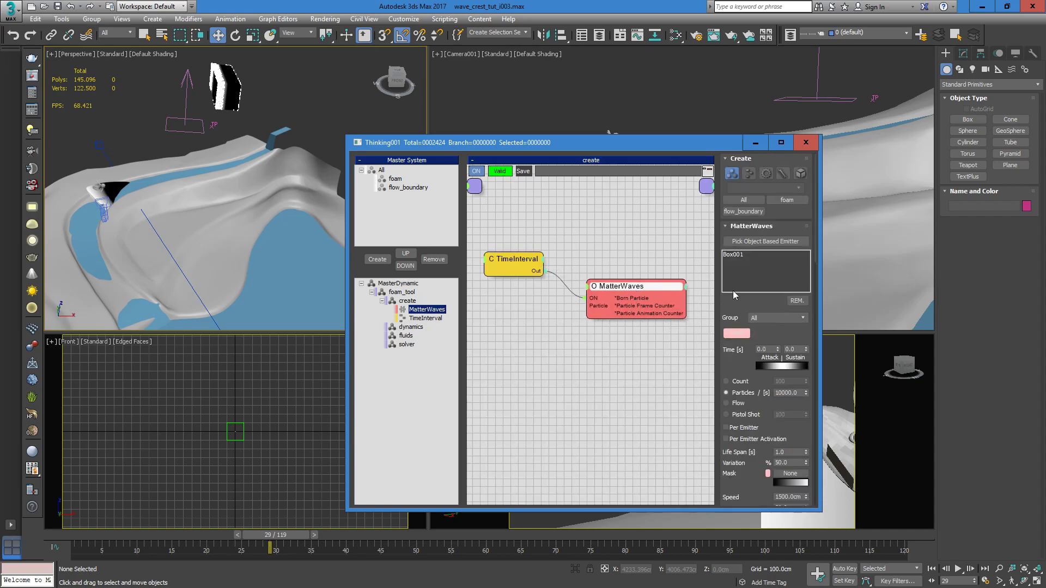
{"action": "left_click", "coordinate": [736, 255]}
{"action": "left_click", "coordinate": [796, 301]}
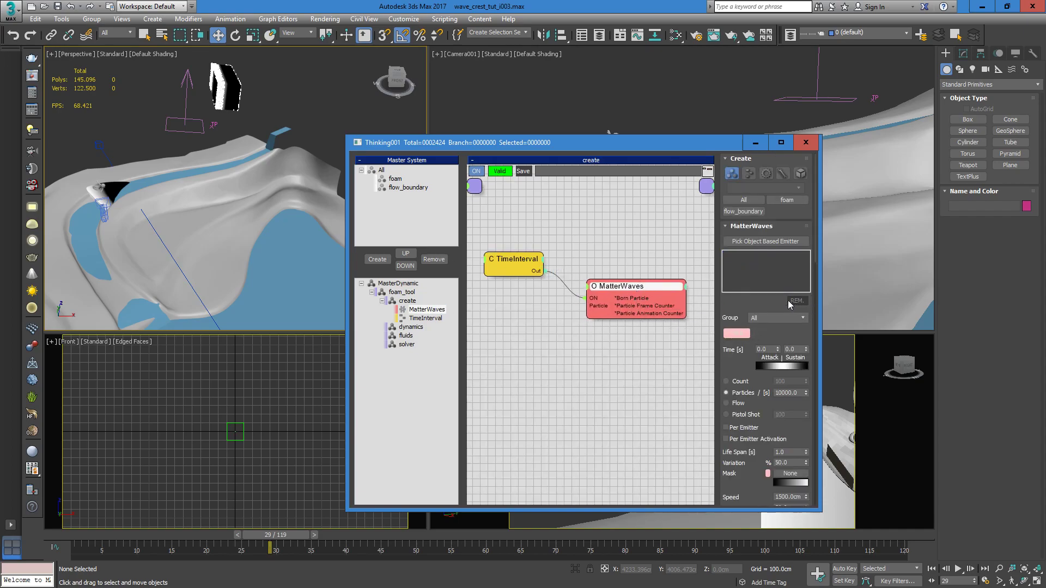
- Pick the WAVE object as MatterWaves emitter and remove the stray E_Mountain_Lake_Decimated and water entries from the emitter list
{"action": "left_click", "coordinate": [738, 242]}
{"action": "middle_click_drag", "start_coordinate": [111, 194], "coordinate": [267, 206], "text": "alt"}
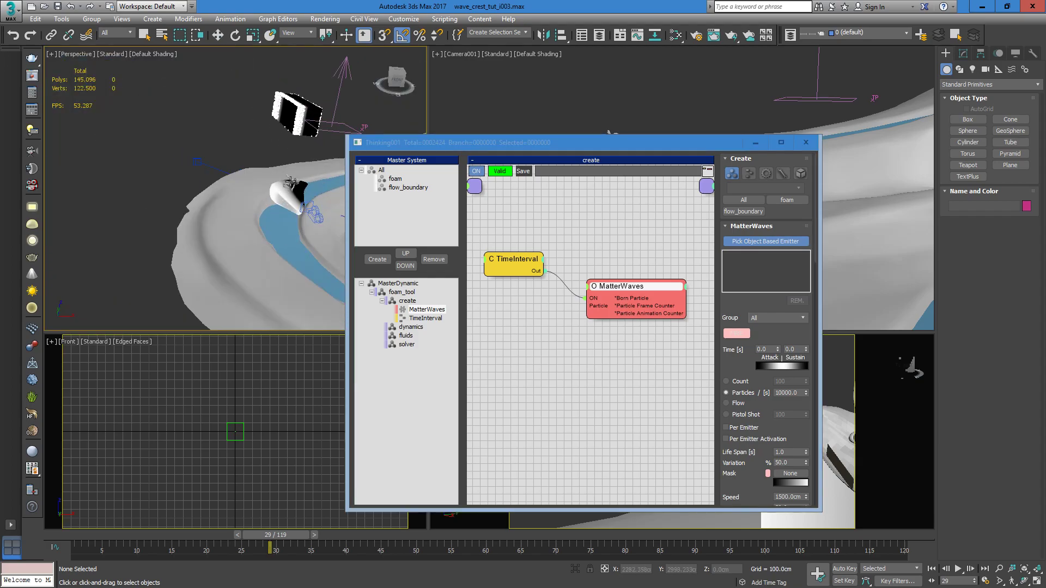
{"action": "left_click", "coordinate": [280, 189]}
{"action": "left_click", "coordinate": [742, 262]}
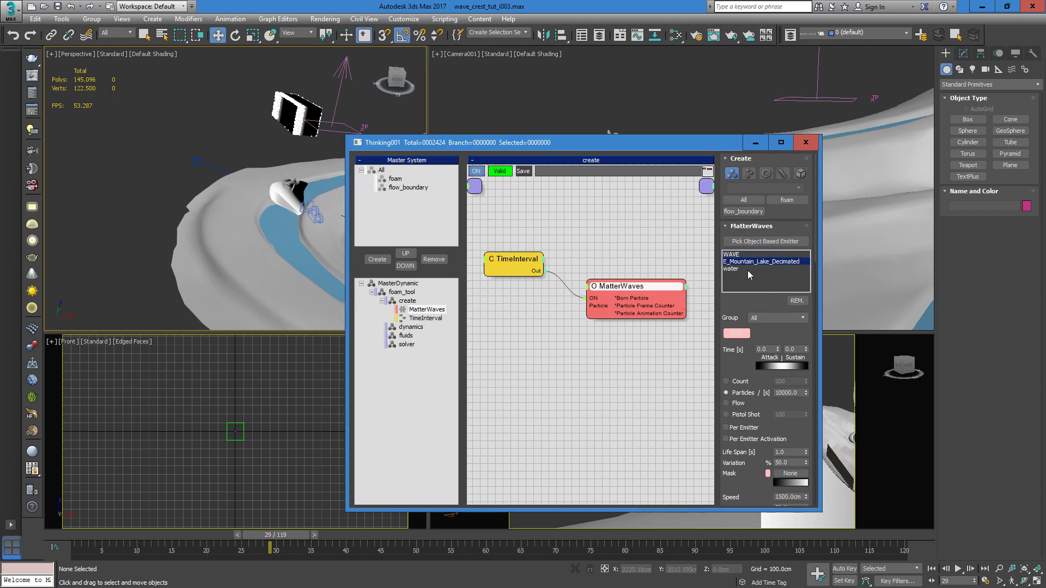
{"action": "left_click", "coordinate": [796, 301]}
{"action": "left_click", "coordinate": [796, 300]}
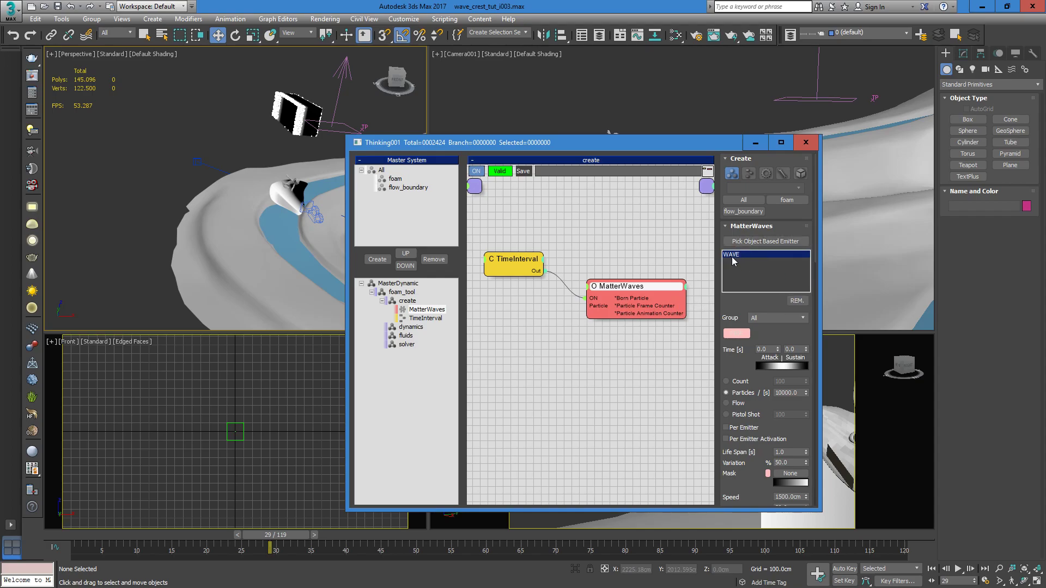
- Set the MatterWaves particle Speed to 500 cm
{"action": "scroll", "coordinate": [733, 369], "scroll_direction": "down", "scroll_amount": 3}
{"action": "scroll", "coordinate": [731, 401], "scroll_direction": "down", "scroll_amount": 2}
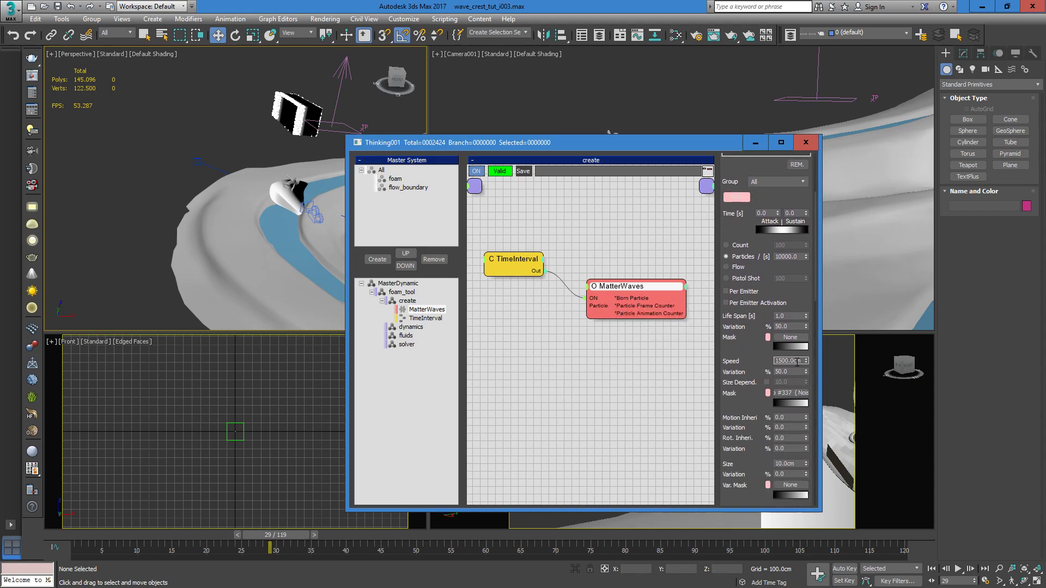
{"action": "type", "text": "0"}
{"action": "key", "text": "Return"}
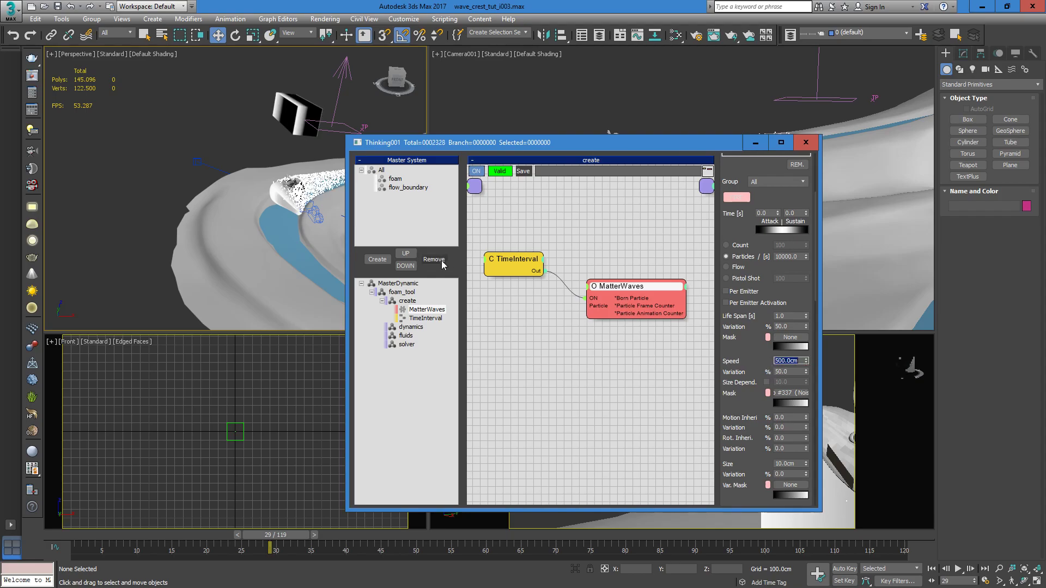
- Scrub from the start to frame 45, play the animation to check the wave's emission in the camera view, and stop at frame 16
{"action": "left_click", "coordinate": [58, 536]}
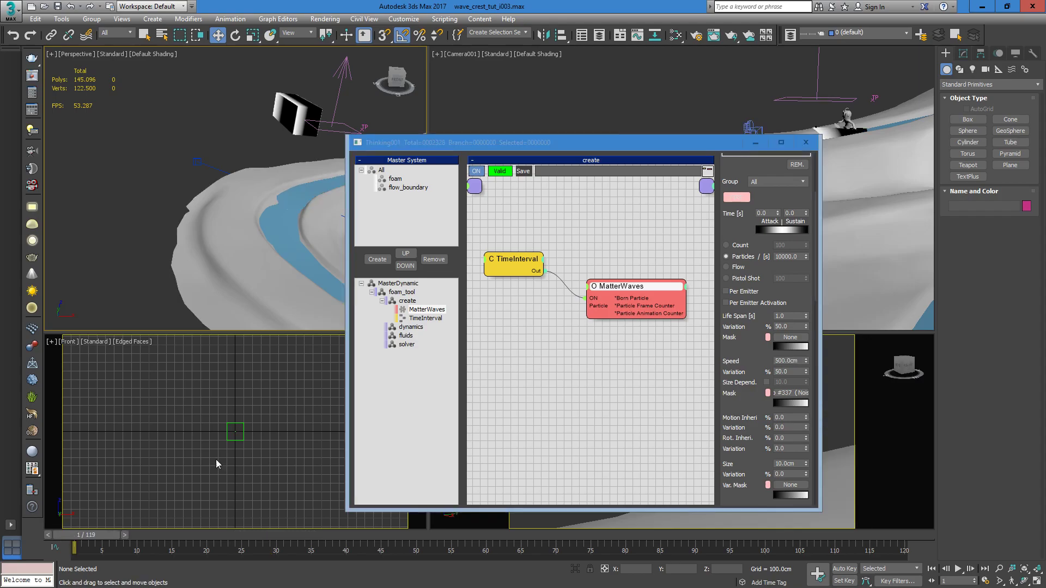
{"action": "left_click_drag", "start_coordinate": [601, 149], "coordinate": [337, 87]}
{"action": "left_click_drag", "start_coordinate": [105, 536], "coordinate": [327, 541]}
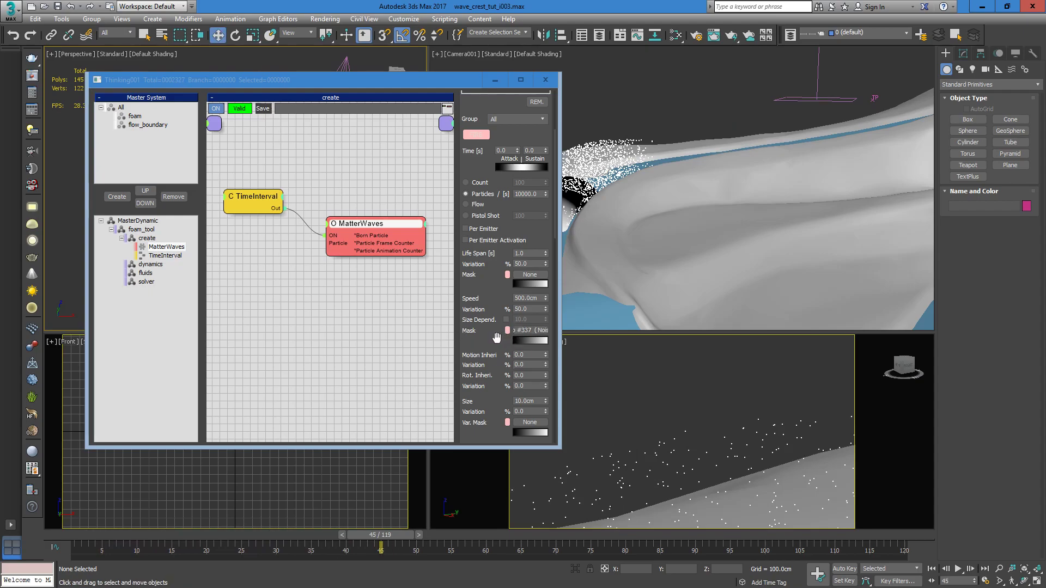
{"action": "left_click", "coordinate": [957, 569]}
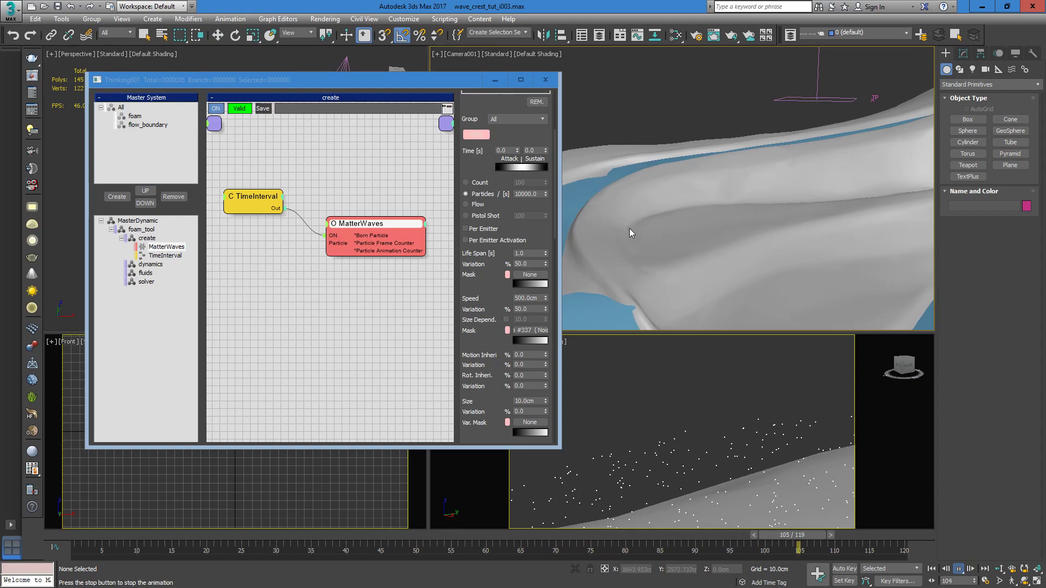
{"action": "left_click_drag", "start_coordinate": [427, 79], "coordinate": [403, 117]}
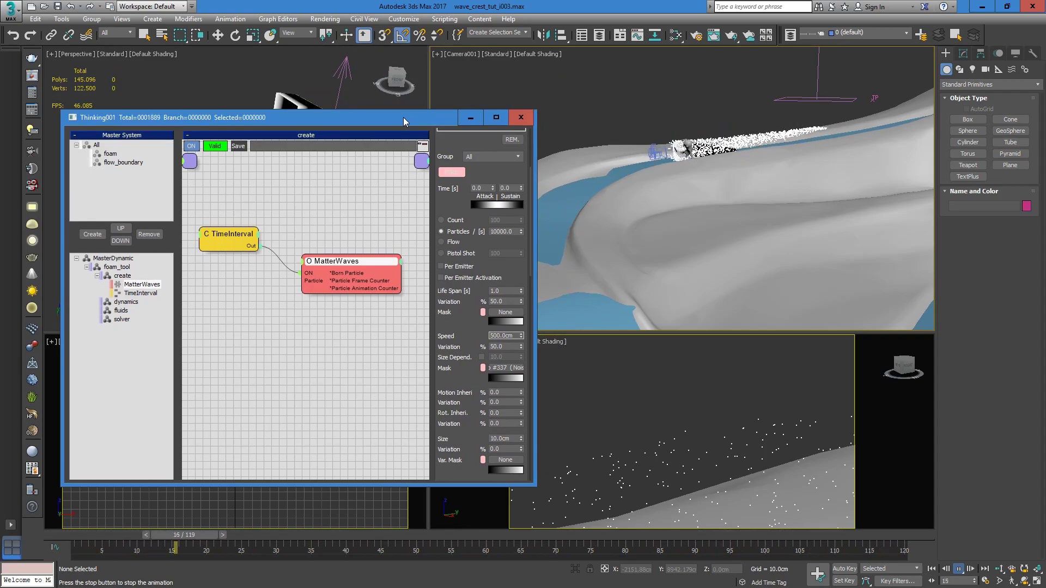
{"action": "left_click", "coordinate": [959, 570]}
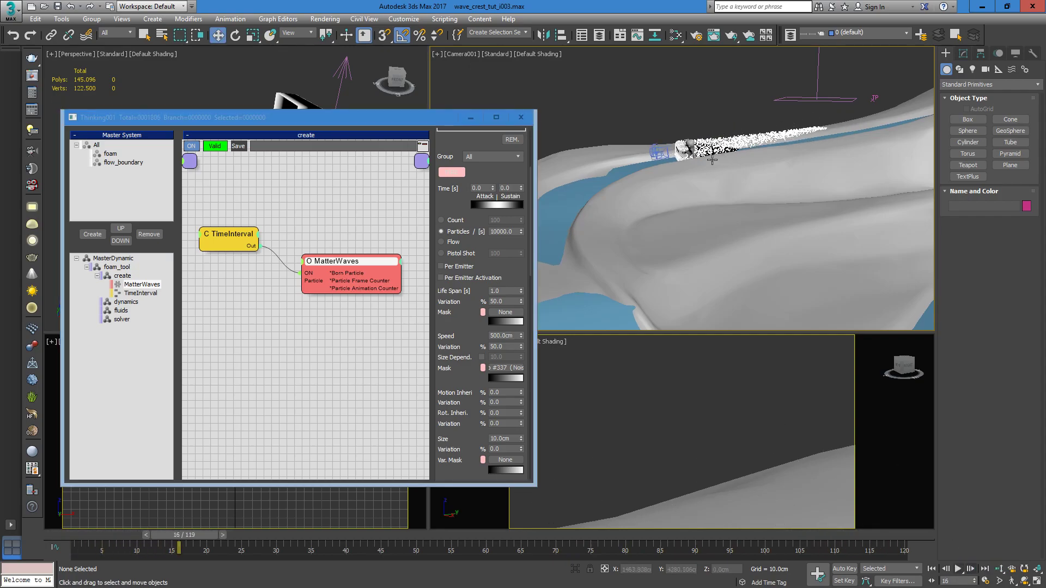
- Set the MatterWaves Motion Inheritance to 75% with a Variation of 50%
{"action": "left_click_drag", "start_coordinate": [335, 262], "coordinate": [327, 250]}
{"action": "left_click_drag", "start_coordinate": [460, 401], "coordinate": [472, 285]}
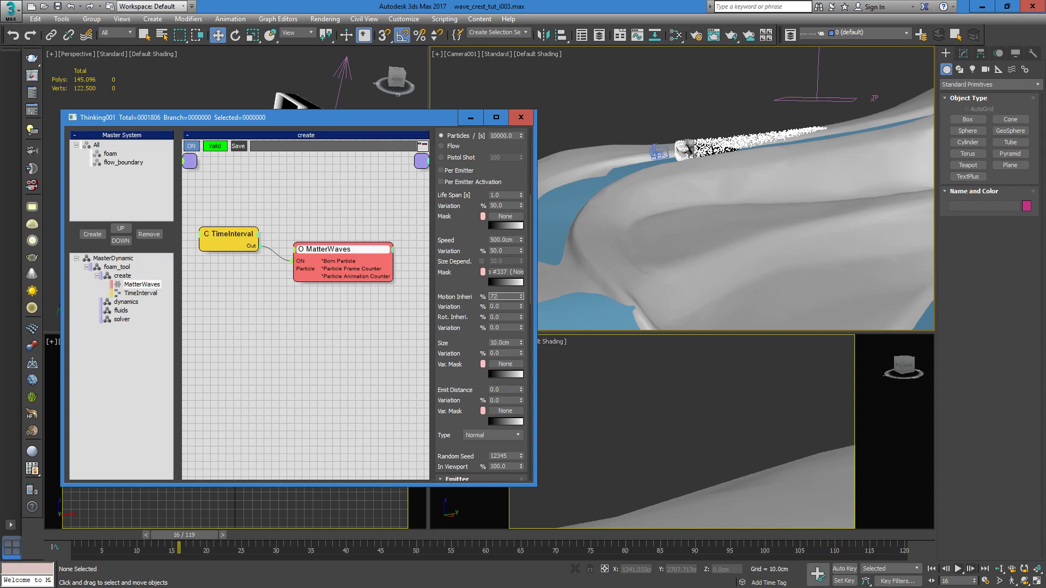
{"action": "left_click", "coordinate": [505, 306]}
- Replay the animation from the start, examine how the particles follow the wave, and scrub to frame 64
{"action": "left_click_drag", "start_coordinate": [80, 536], "coordinate": [332, 541]}
{"action": "key", "text": "w"}
{"action": "left_click", "coordinate": [77, 544]}
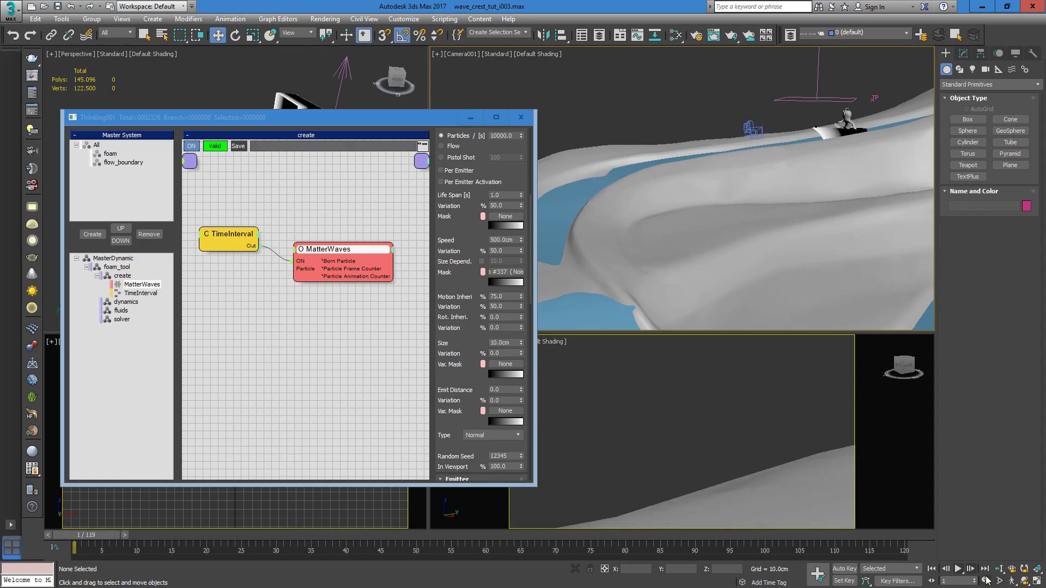
{"action": "left_click", "coordinate": [958, 568]}
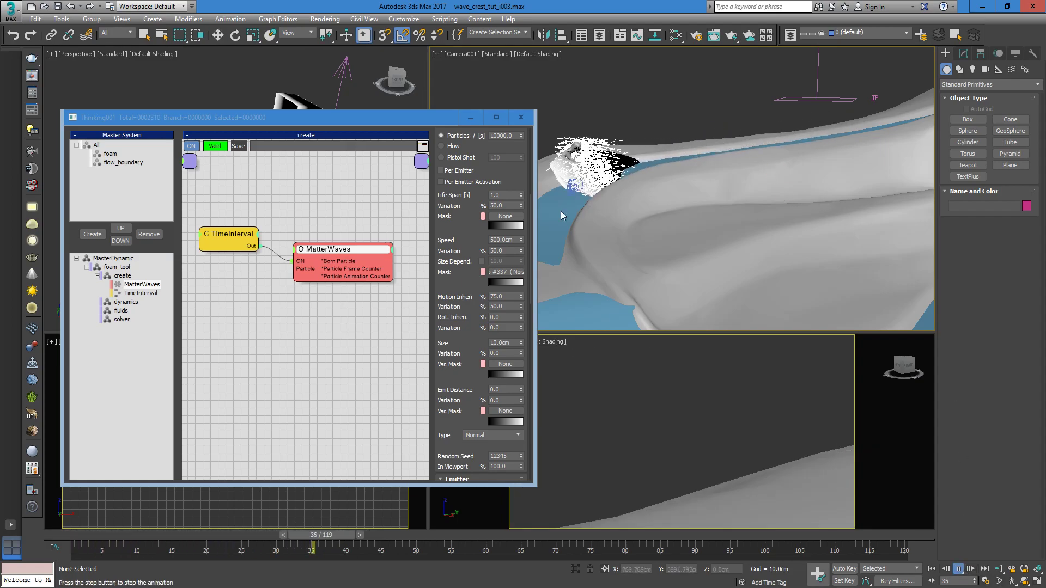
{"action": "left_click_drag", "start_coordinate": [272, 117], "coordinate": [167, 107]}
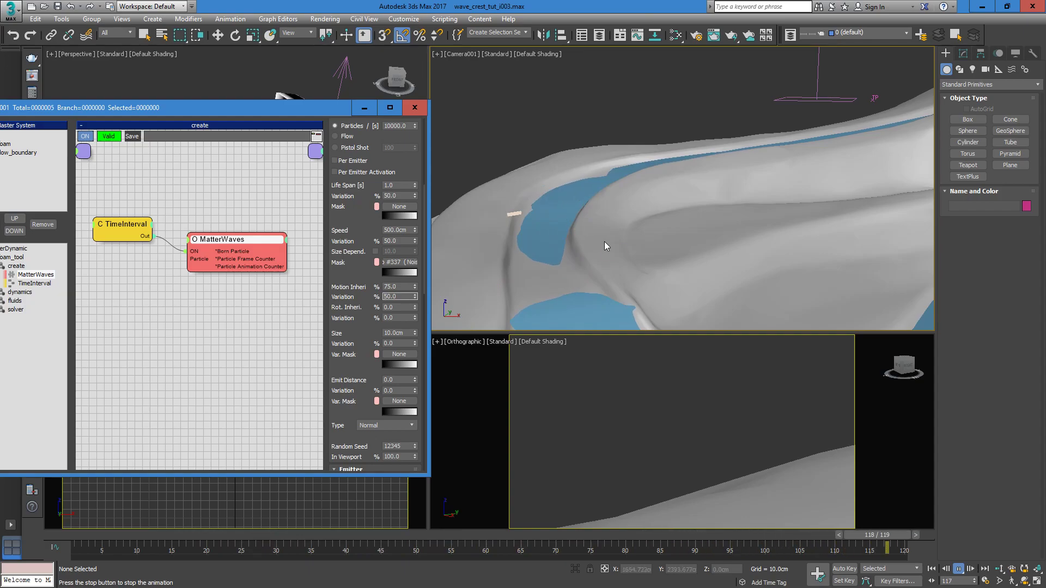
{"action": "left_click", "coordinate": [959, 570]}
{"action": "left_click_drag", "start_coordinate": [297, 111], "coordinate": [379, 110]}
{"action": "left_click_drag", "start_coordinate": [81, 539], "coordinate": [514, 557]}
{"action": "key", "text": "w"}
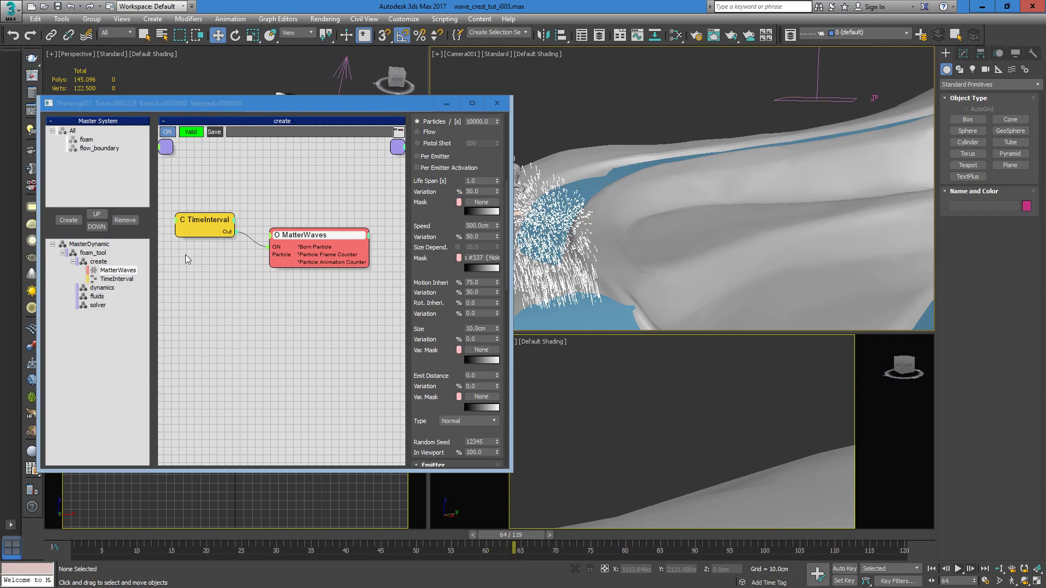
- Set the MasterDynamic viewport particle display to Dots and save the scene
{"action": "left_click_drag", "start_coordinate": [310, 239], "coordinate": [316, 242]}
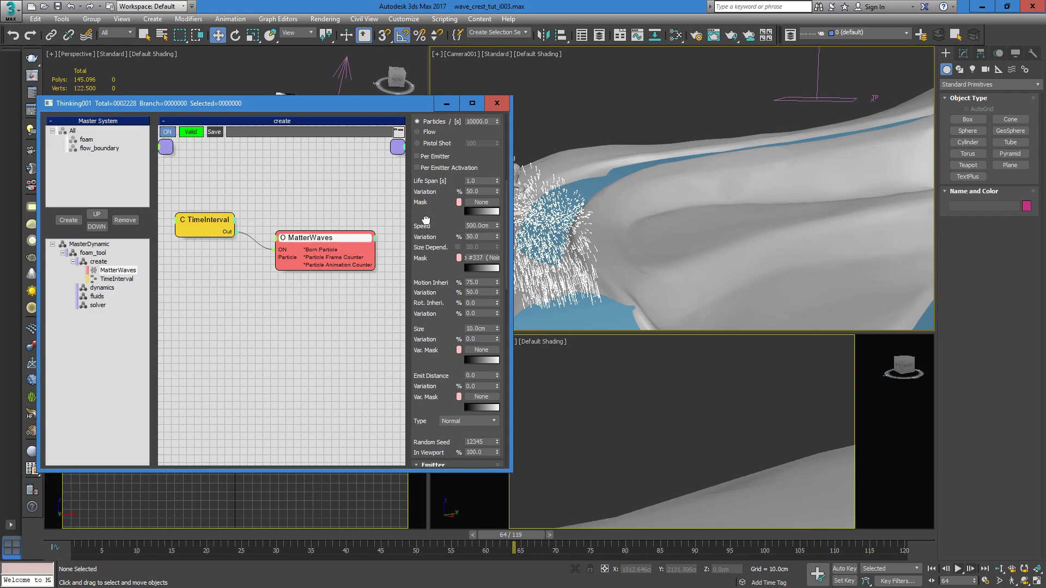
{"action": "left_click_drag", "start_coordinate": [425, 220], "coordinate": [440, 86]}
{"action": "left_click_drag", "start_coordinate": [434, 255], "coordinate": [433, 325]}
{"action": "left_click", "coordinate": [98, 244]}
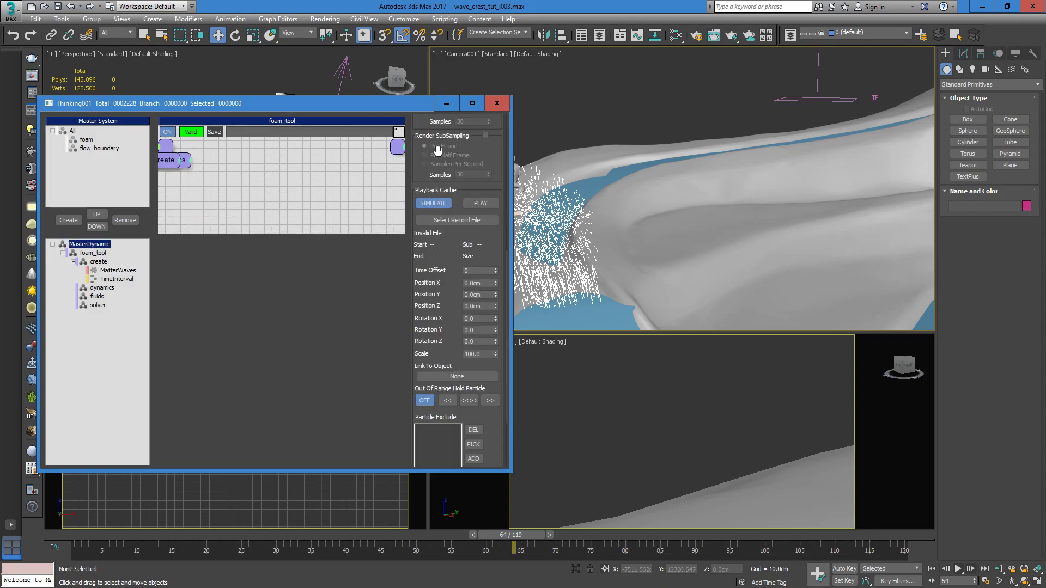
{"action": "left_click_drag", "start_coordinate": [480, 143], "coordinate": [480, 436]}
{"action": "left_click", "coordinate": [458, 157]}
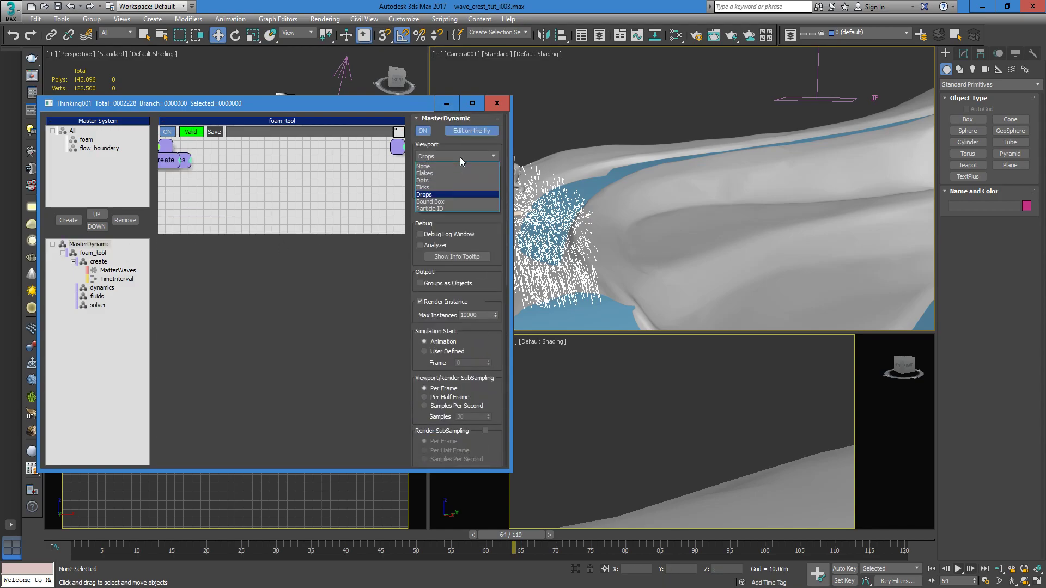
{"action": "left_click", "coordinate": [434, 181]}
{"action": "left_click", "coordinate": [11, 10]}
{"action": "left_click", "coordinate": [43, 105]}
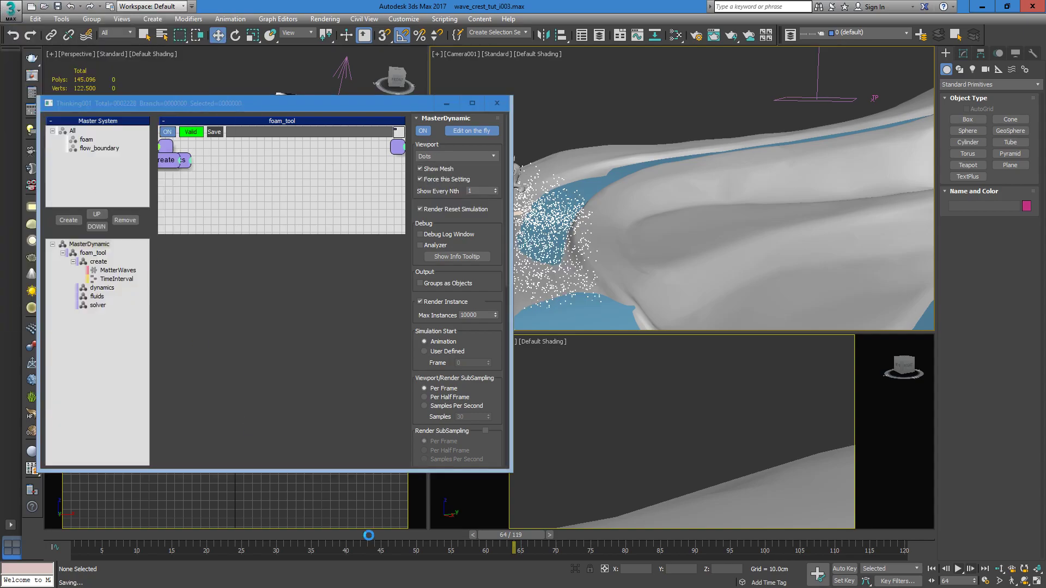
- Play the dot particles from the first frame and stop at frame 48
{"action": "left_click", "coordinate": [74, 541]}
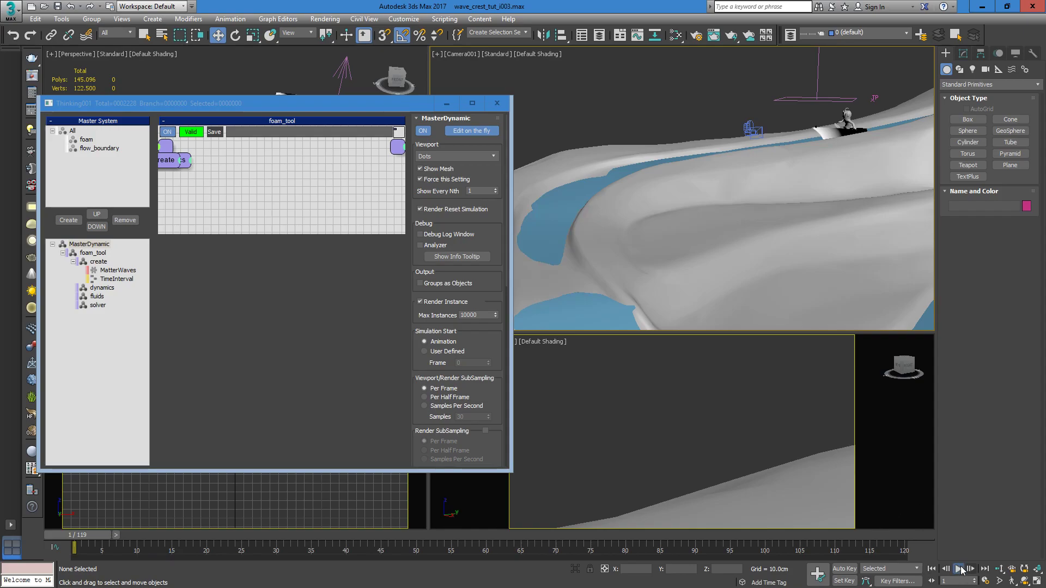
{"action": "left_click", "coordinate": [959, 569]}
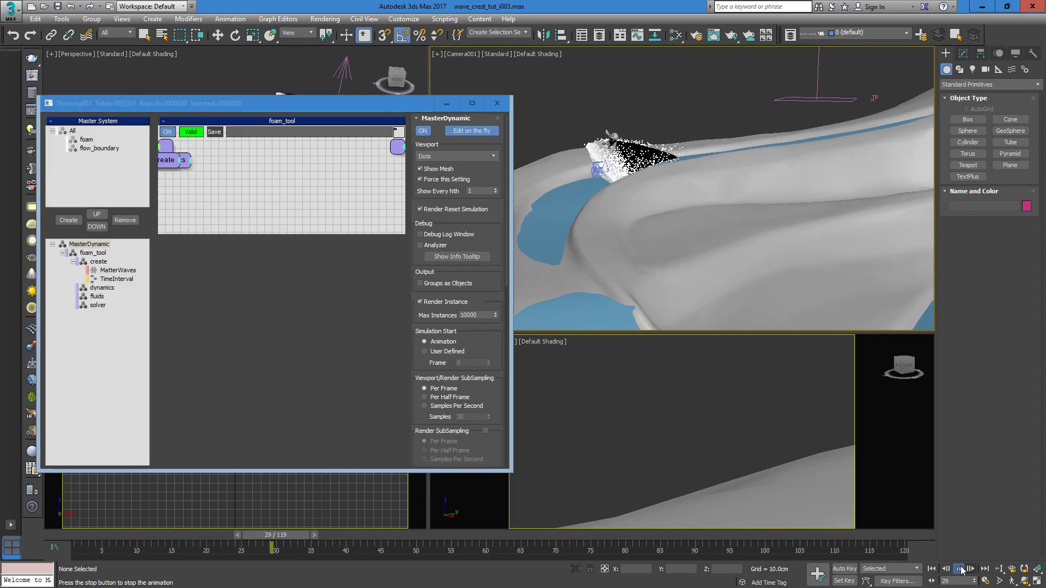
{"action": "left_click", "coordinate": [959, 569]}
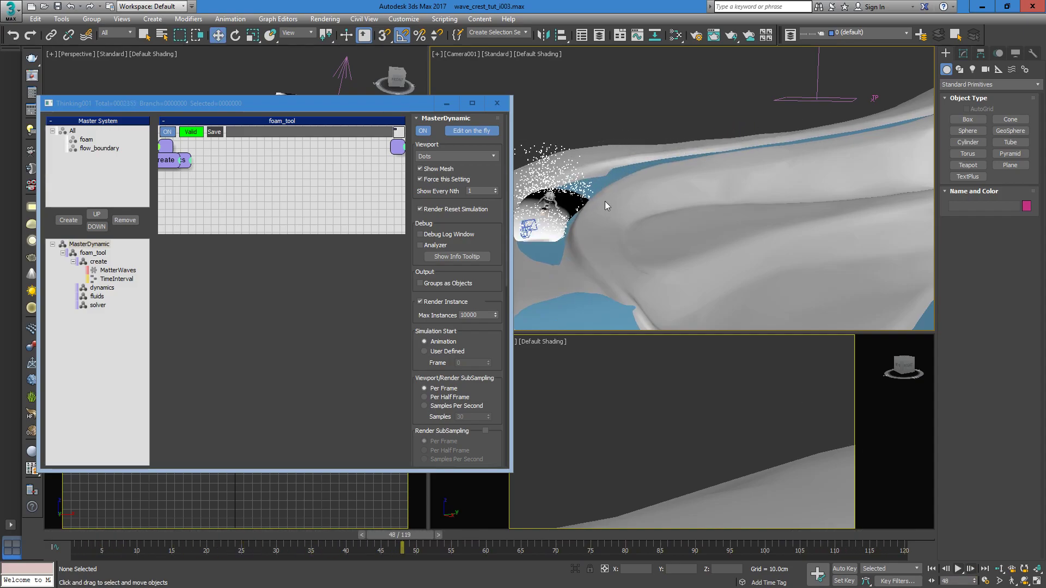
- Assign the MatterWaves particles in the create dynamic set to the foam group
{"action": "left_click", "coordinate": [104, 262]}
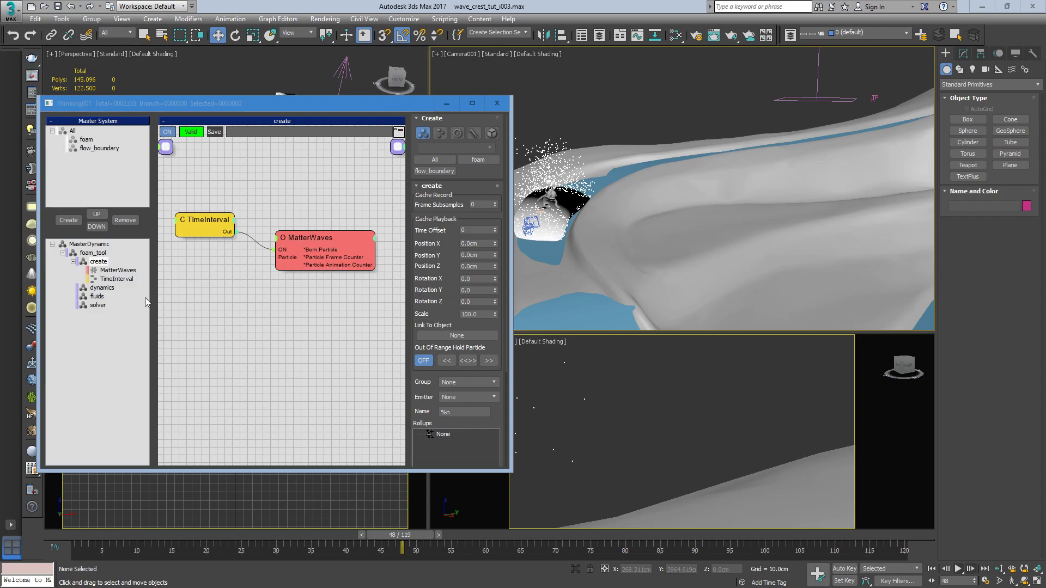
{"action": "left_click", "coordinate": [103, 290]}
{"action": "left_click", "coordinate": [108, 272]}
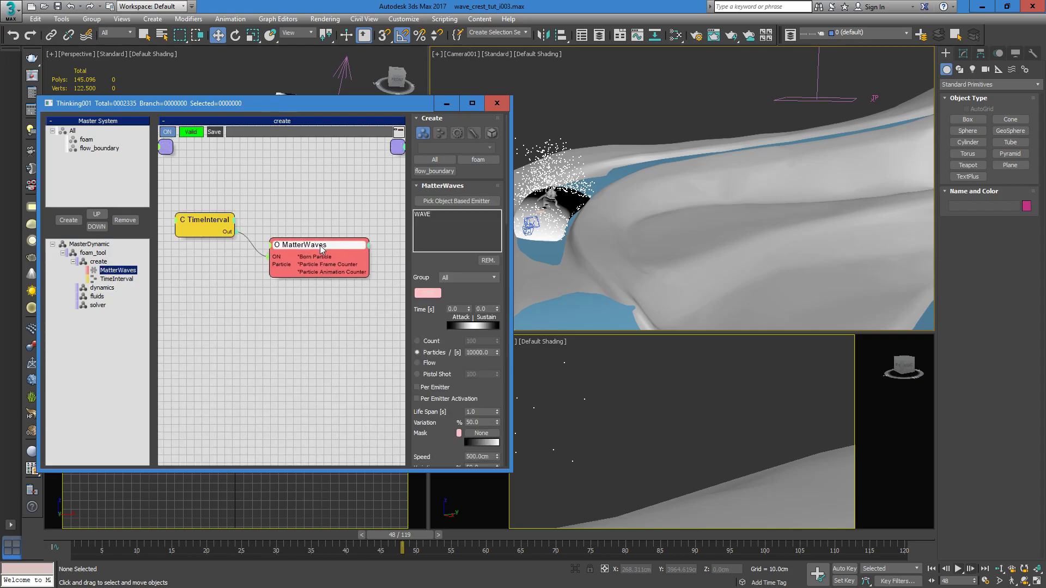
{"action": "left_click", "coordinate": [465, 279]}
{"action": "left_click", "coordinate": [465, 279]}
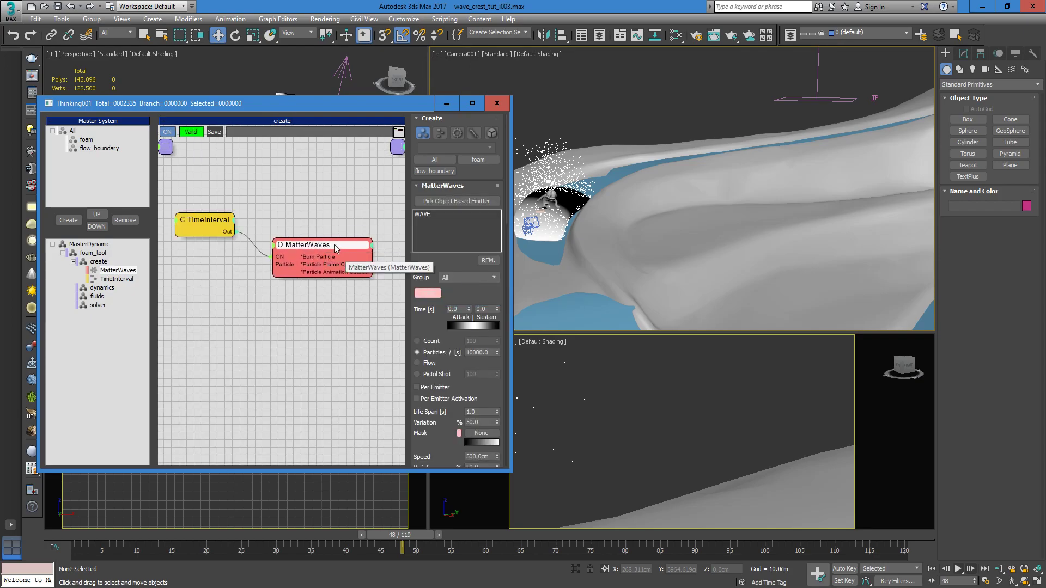
{"action": "left_click_drag", "start_coordinate": [339, 246], "coordinate": [366, 248]}
{"action": "left_click", "coordinate": [455, 279]}
{"action": "left_click", "coordinate": [449, 294]}
{"action": "left_click_drag", "start_coordinate": [379, 246], "coordinate": [351, 246]}
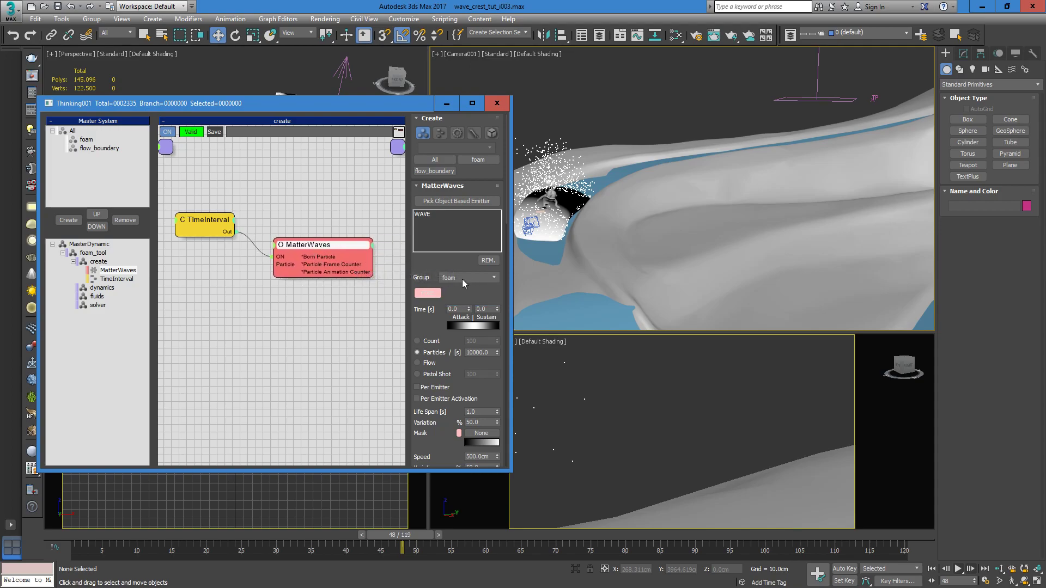
- Add a foam group node to the dynamics dynamic set
{"action": "left_click", "coordinate": [102, 287]}
{"action": "right_click", "coordinate": [259, 246]}
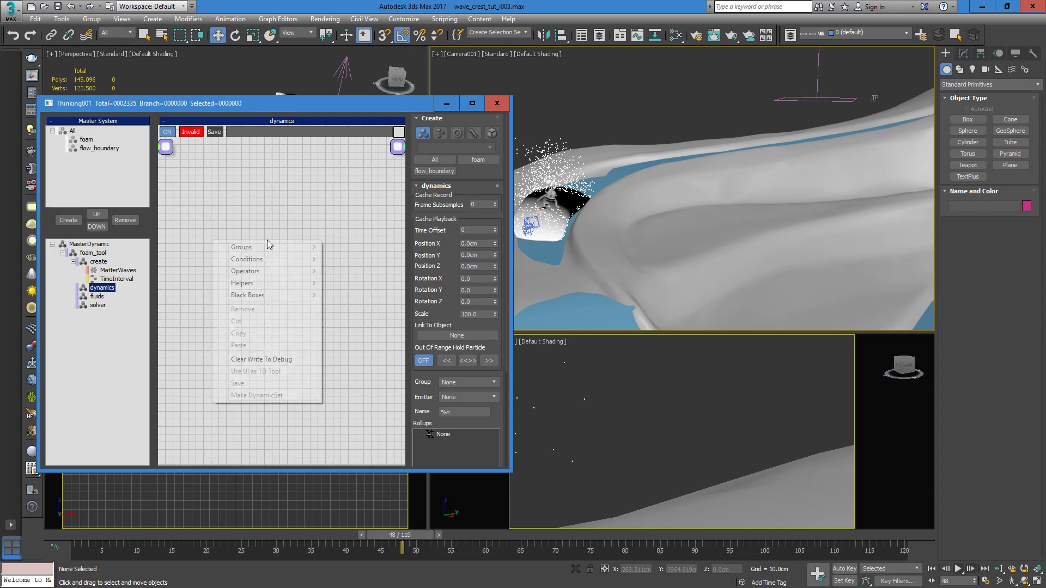
{"action": "mouse_move", "coordinate": [260, 248]}
{"action": "left_click", "coordinate": [149, 248]}
{"action": "left_click_drag", "start_coordinate": [295, 254], "coordinate": [240, 260]}
- Add a Force operator and connect the foam group's Particle output to its Particle input
{"action": "left_click", "coordinate": [303, 296]}
{"action": "double_click", "coordinate": [303, 296]}
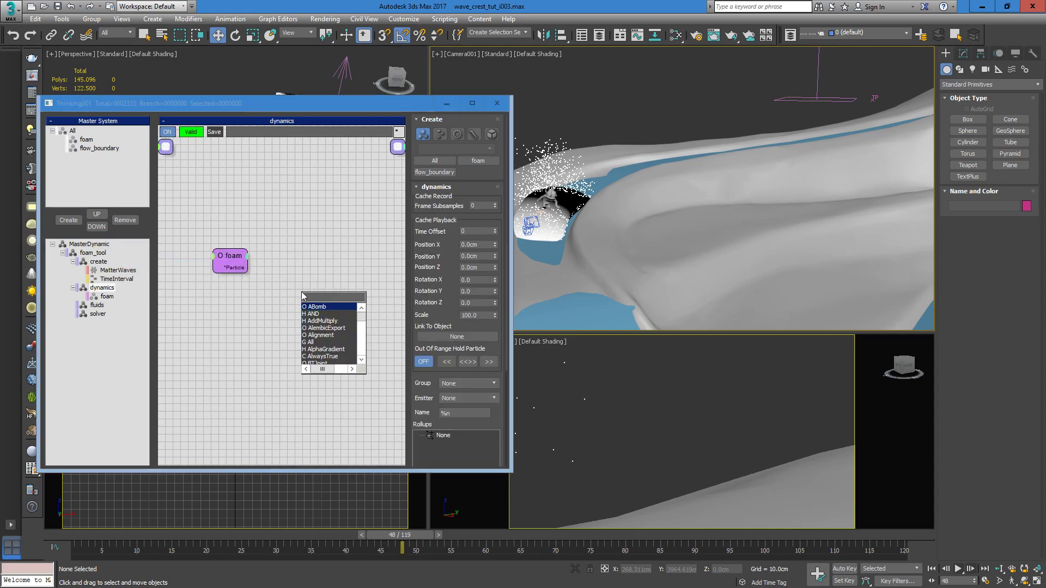
{"action": "type", "text": "force"}
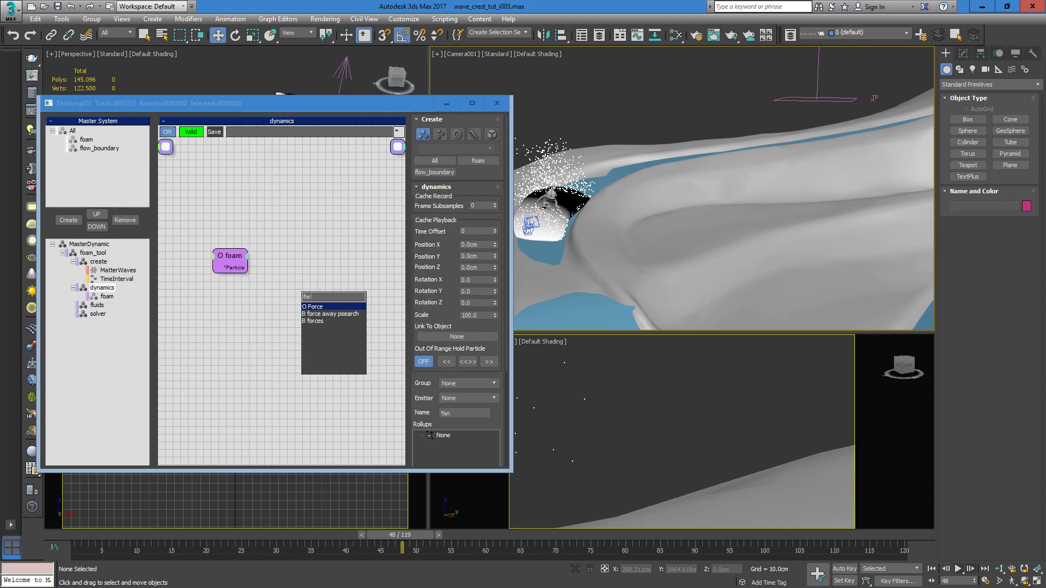
{"action": "key", "text": "Return"}
{"action": "left_click_drag", "start_coordinate": [319, 299], "coordinate": [342, 272]}
{"action": "left_click_drag", "start_coordinate": [248, 267], "coordinate": [364, 275]}
- Add a Point3 helper below the foam and Force nodes
{"action": "double_click", "coordinate": [289, 335]}
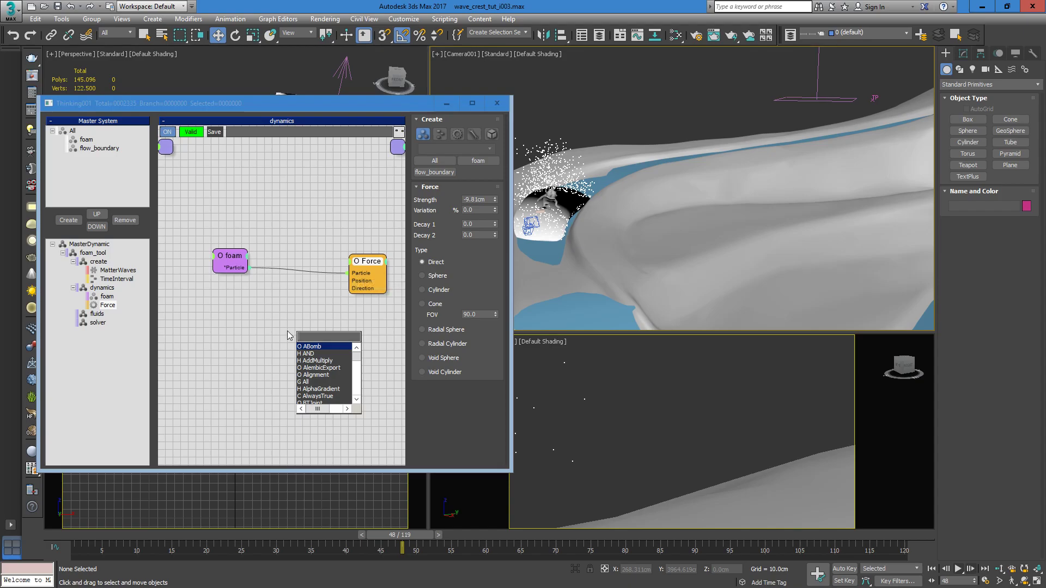
{"action": "type", "text": "point"}
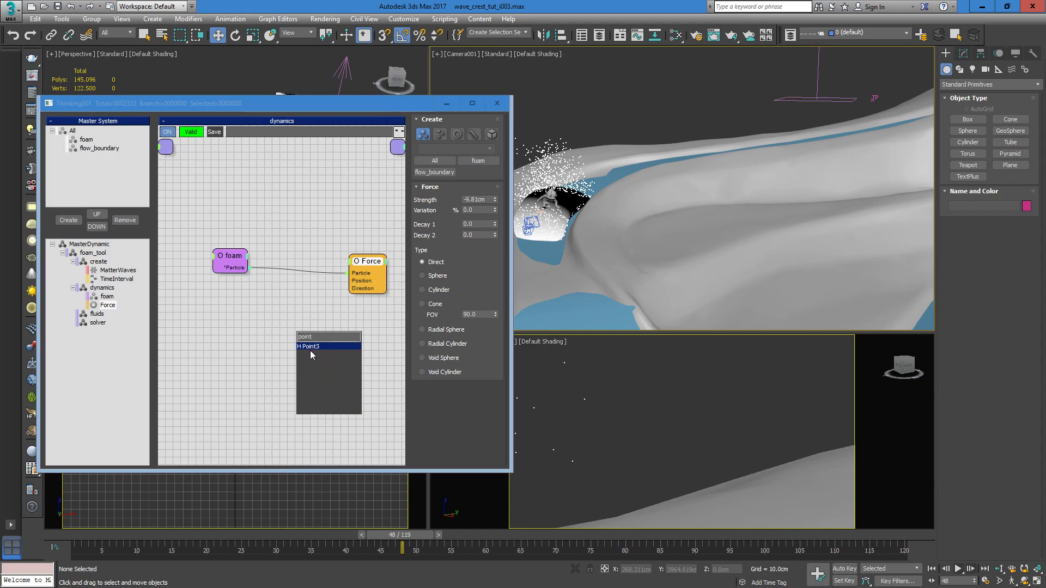
{"action": "left_click", "coordinate": [311, 346]}
{"action": "left_click_drag", "start_coordinate": [316, 335], "coordinate": [275, 322]}
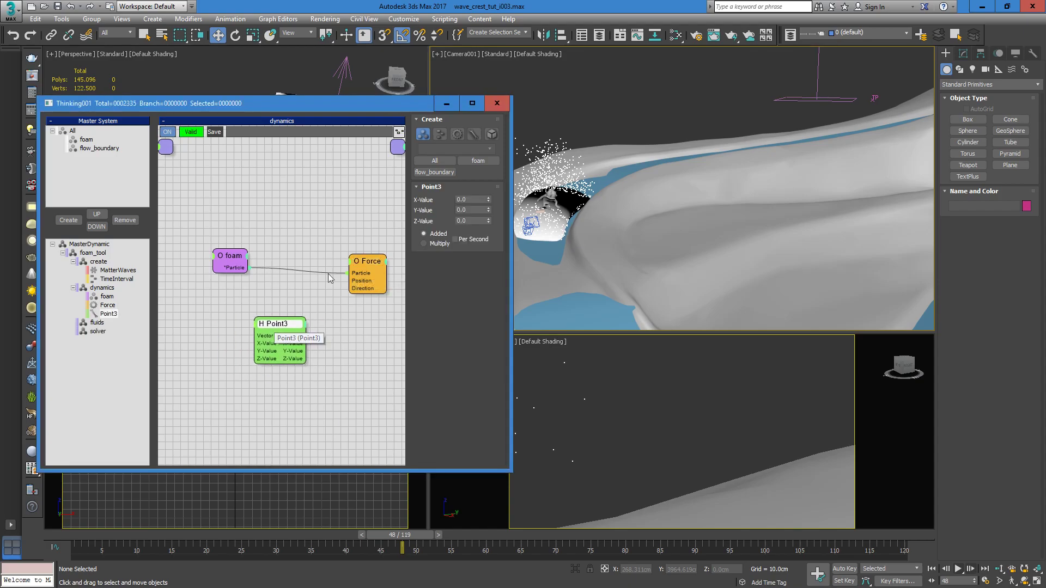
- Add another Point3 helper to the dynamics set and remove the earlier one
{"action": "right_click", "coordinate": [305, 293]}
{"action": "mouse_move", "coordinate": [281, 337]}
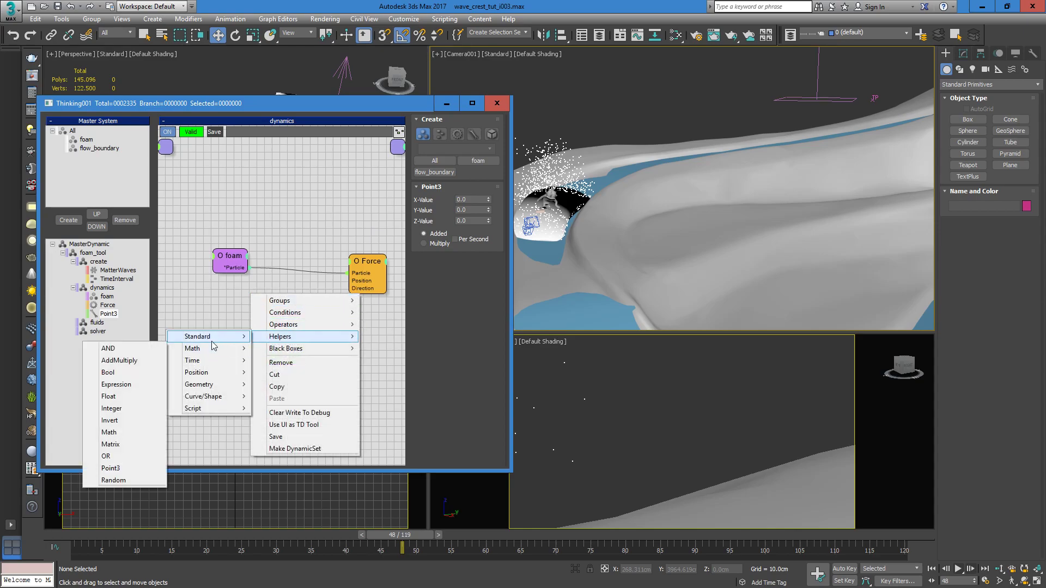
{"action": "mouse_move", "coordinate": [212, 342]}
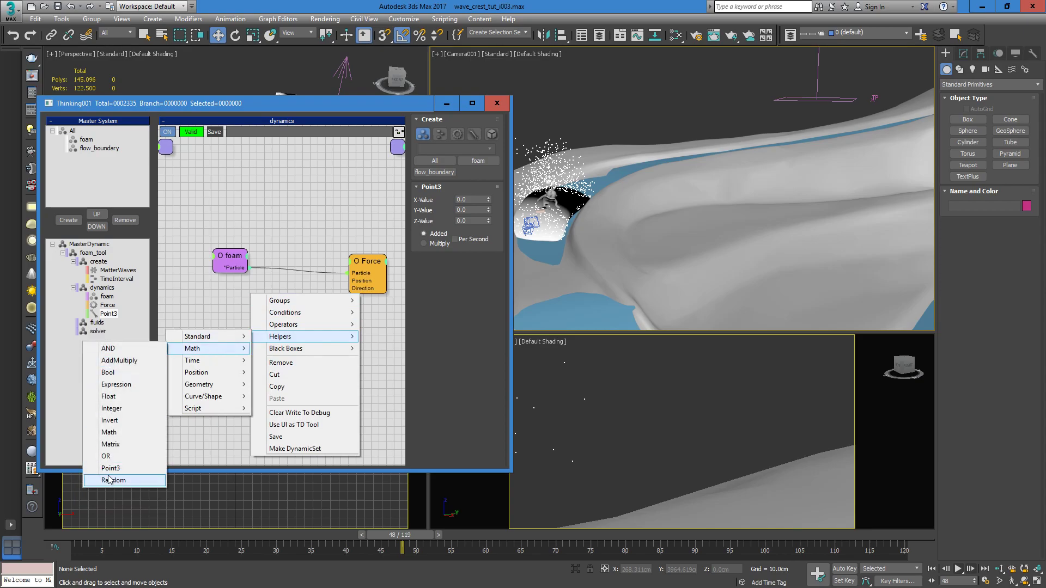
{"action": "left_click", "coordinate": [109, 468]}
{"action": "right_click", "coordinate": [275, 326]}
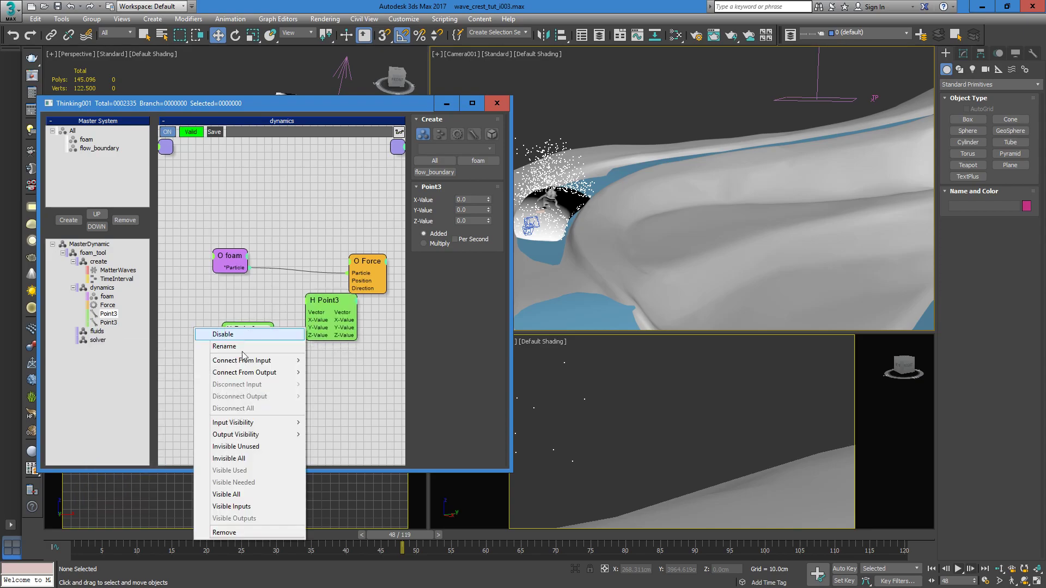
{"action": "left_click", "coordinate": [221, 536]}
- Place the Point3 helper below the foam node and connect its Vector output to the Force operator's Direction input
{"action": "mouse_move", "coordinate": [323, 305]}
{"action": "left_mouse_down"}
{"action": "mouse_move", "coordinate": [251, 333]}
{"action": "mouse_move", "coordinate": [260, 330]}
{"action": "left_mouse_up"}
{"action": "mouse_move", "coordinate": [294, 336]}
{"action": "left_mouse_down"}
{"action": "mouse_move", "coordinate": [326, 354]}
{"action": "mouse_move", "coordinate": [364, 255]}
{"action": "left_mouse_up"}
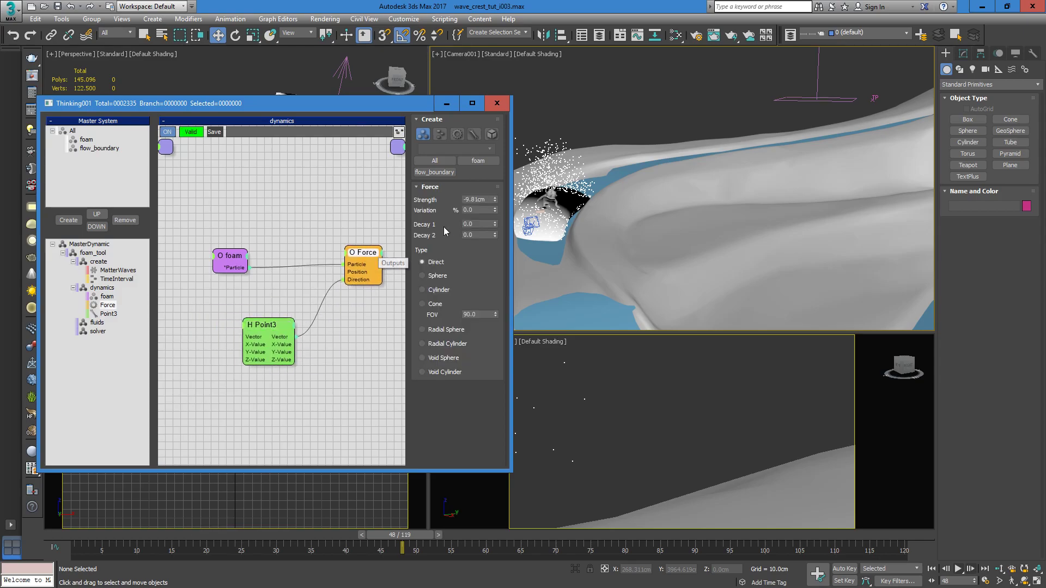
{"action": "left_click_drag", "start_coordinate": [275, 323], "coordinate": [273, 323]}
{"action": "left_click_drag", "start_coordinate": [379, 254], "coordinate": [379, 260]}
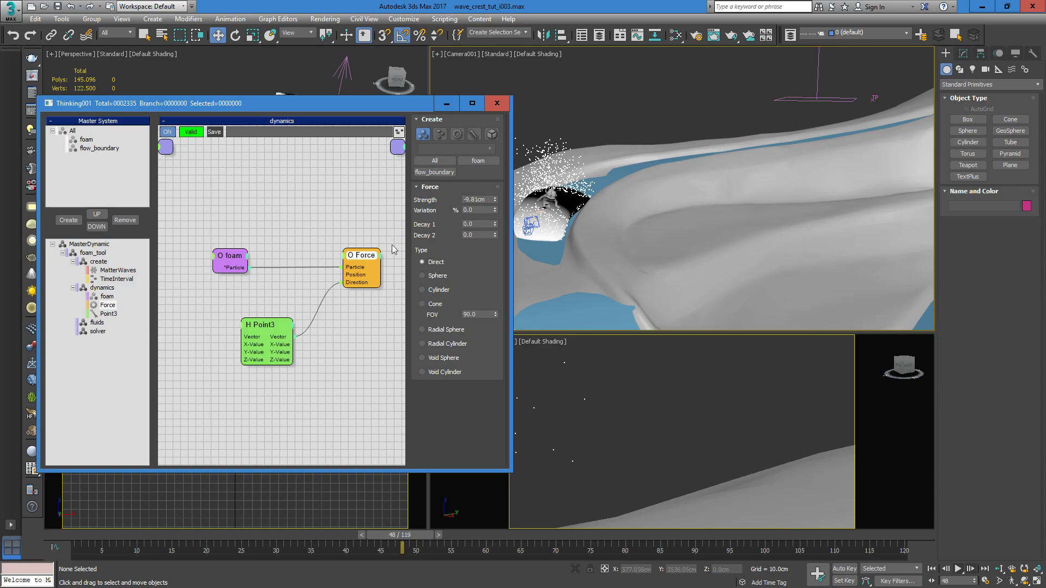
- Set the Force operator's strength to -250 cm and its variation to 50%
{"action": "left_click", "coordinate": [484, 212]}
{"action": "left_click_drag", "start_coordinate": [480, 211], "coordinate": [461, 218]}
{"action": "left_click_drag", "start_coordinate": [361, 256], "coordinate": [365, 258]}
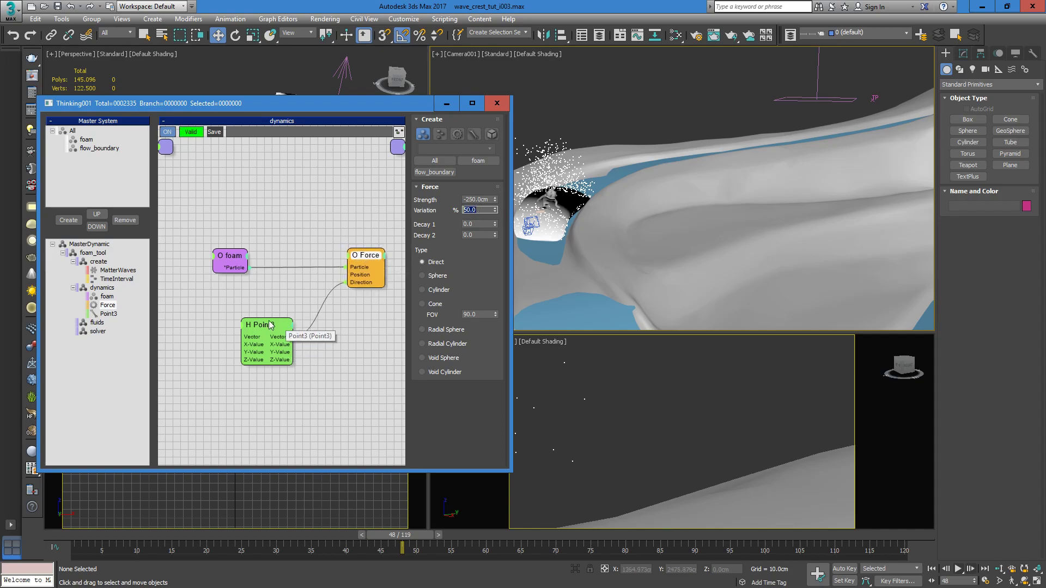
- Set the Point3 helper's Z-Value to 1.0 and review the Force settings against it
{"action": "left_click", "coordinate": [286, 341]}
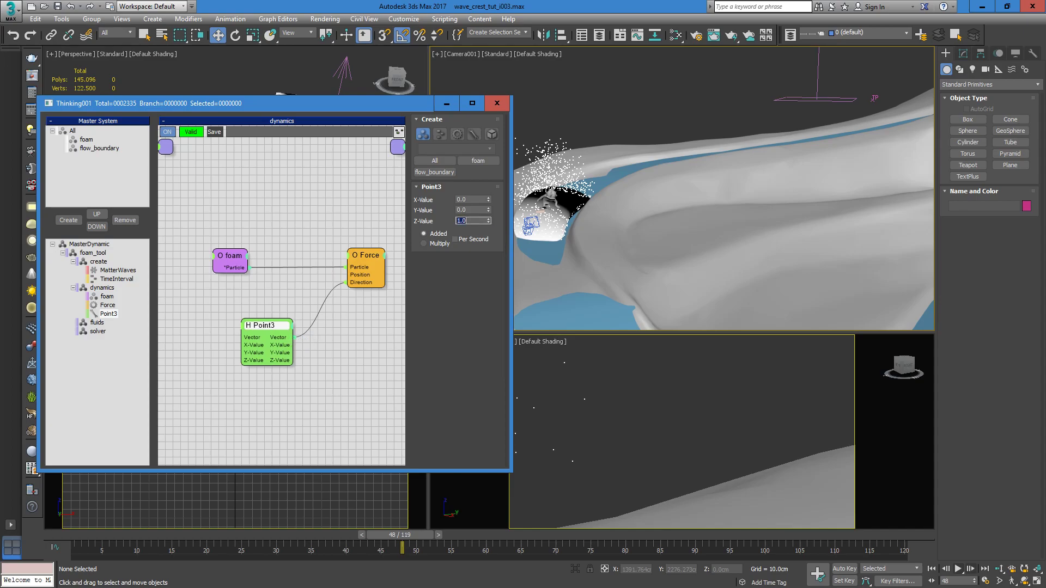
{"action": "left_click", "coordinate": [373, 255]}
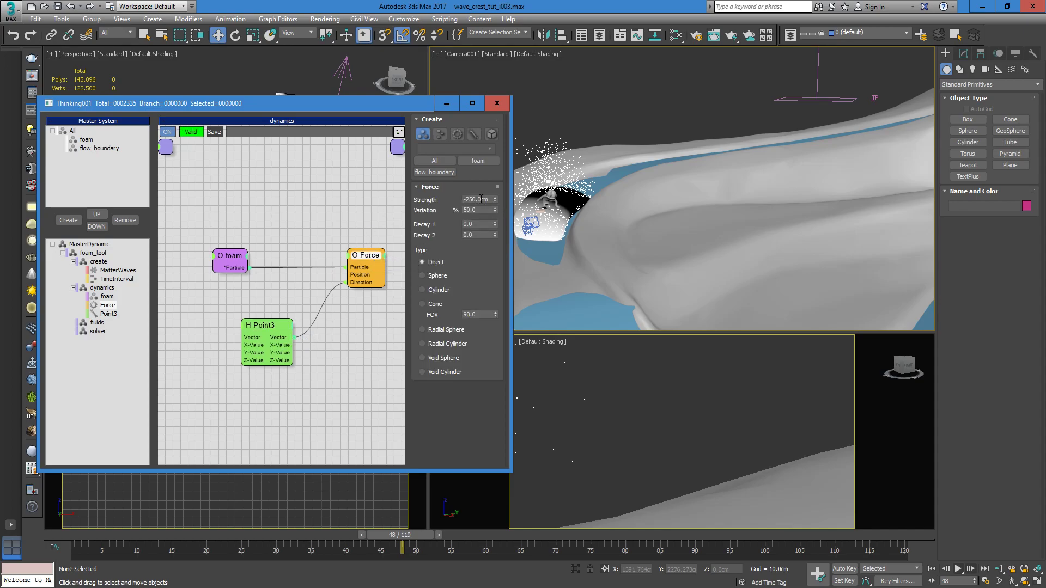
{"action": "left_click", "coordinate": [277, 327]}
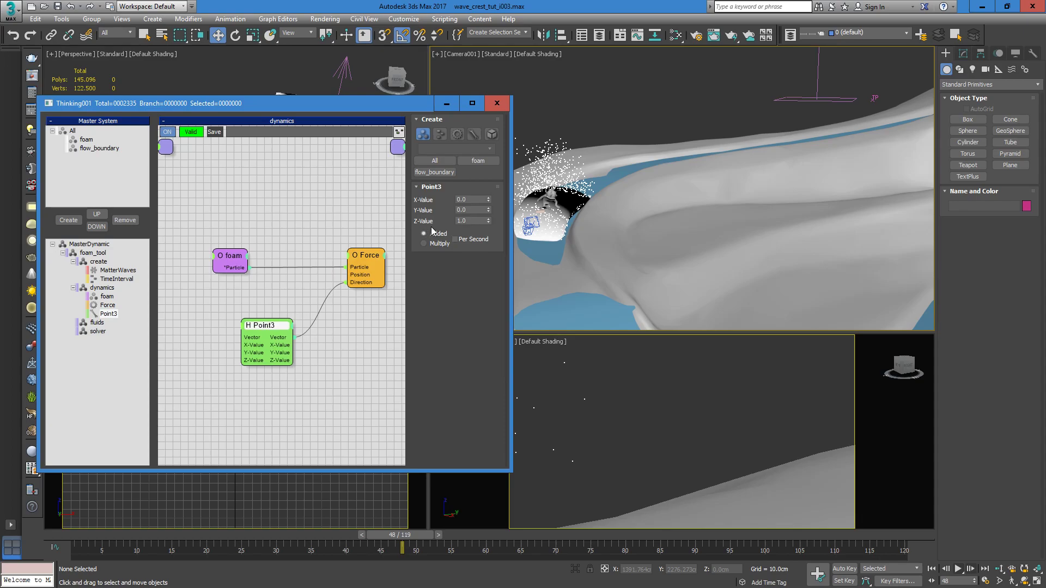
- Scrub and play the simulation from the start to check how the Force operator moves the foam particles
{"action": "left_click_drag", "start_coordinate": [74, 536], "coordinate": [322, 540]}
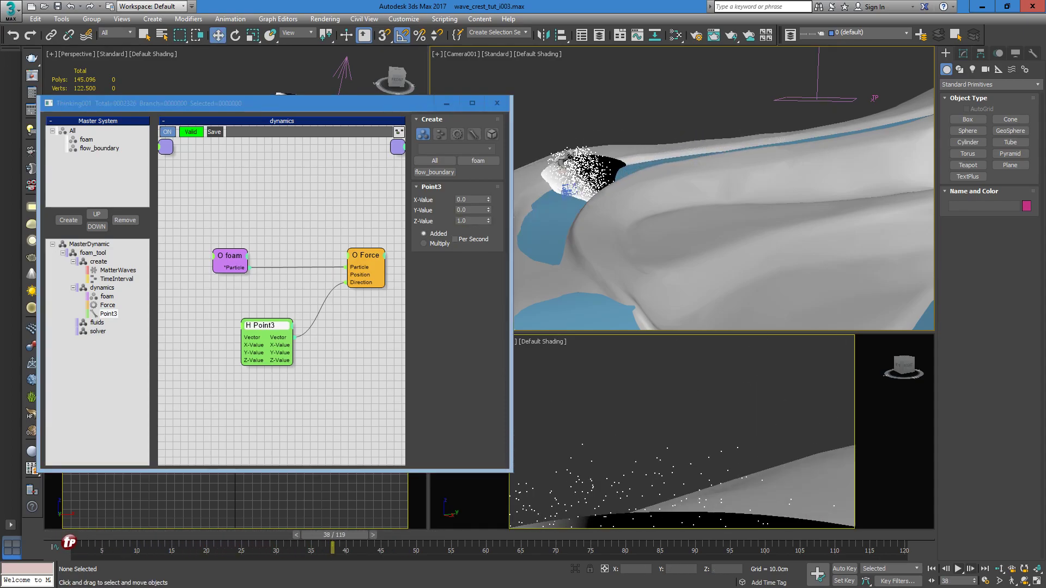
{"action": "left_click_drag", "start_coordinate": [61, 536], "coordinate": [60, 537]}
{"action": "left_click", "coordinate": [959, 569]}
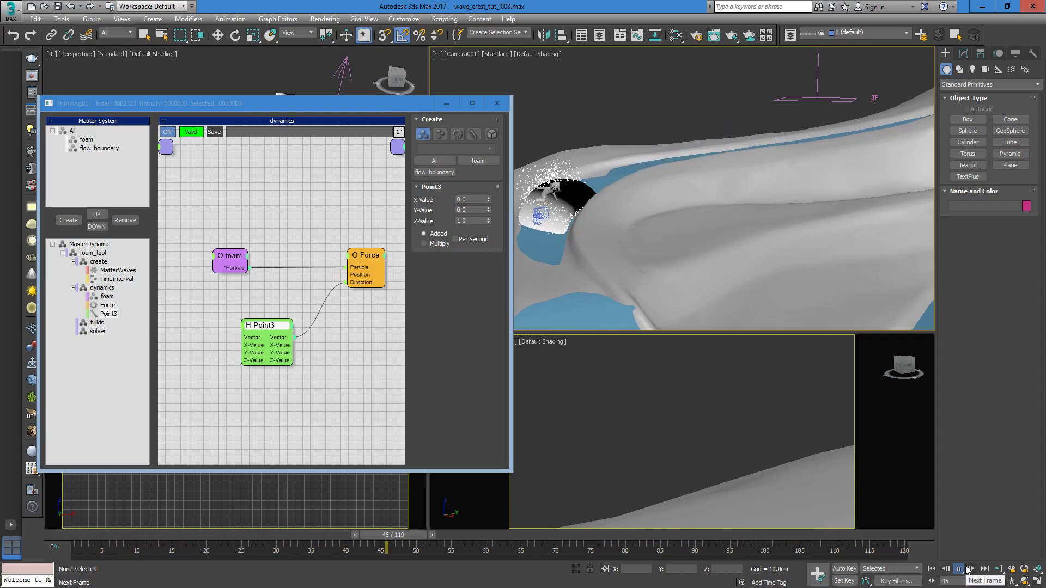
{"action": "left_click", "coordinate": [961, 568]}
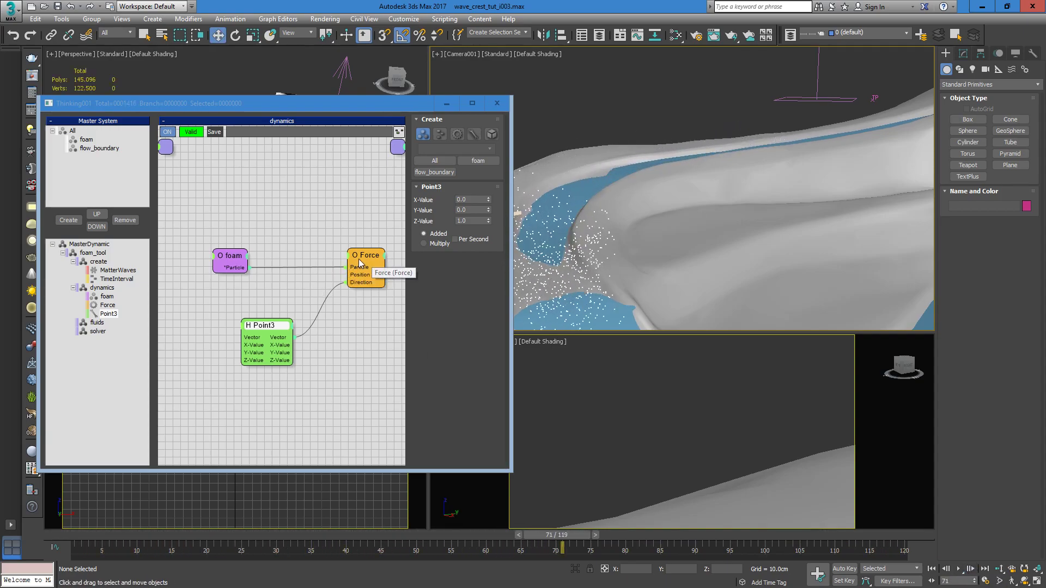
- Shift the foam and Force nodes slightly in the dynamics set and scrub the timeline to frame 17
{"action": "left_click_drag", "start_coordinate": [227, 255], "coordinate": [214, 254]}
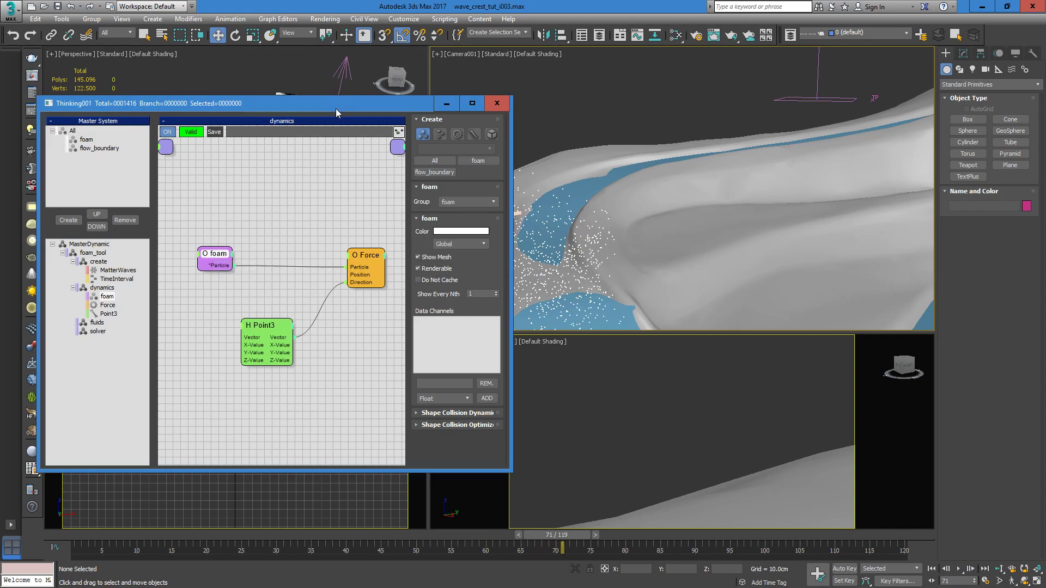
{"action": "left_click_drag", "start_coordinate": [366, 273], "coordinate": [361, 271]}
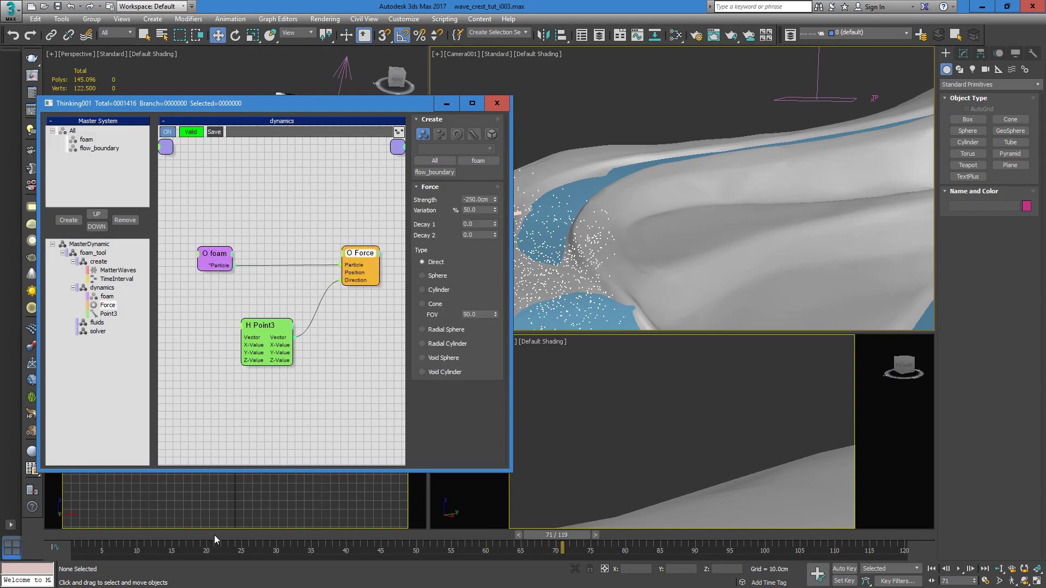
{"action": "left_click", "coordinate": [64, 535]}
{"action": "left_click_drag", "start_coordinate": [66, 534], "coordinate": [182, 541]}
- Select the Wind001 space warp and set its turbulence to 5.0
{"action": "left_click", "coordinate": [823, 100]}
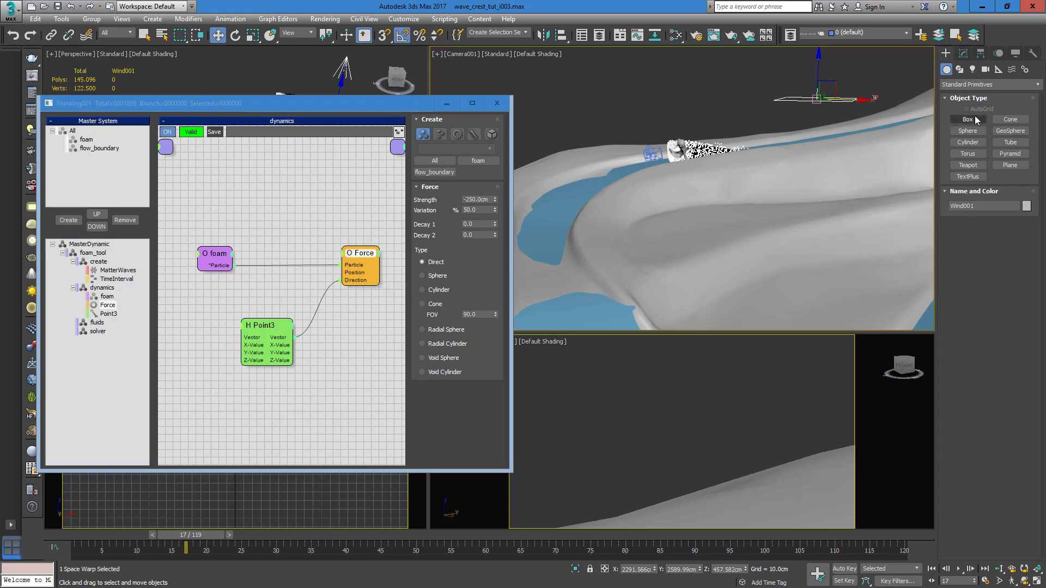
{"action": "left_click", "coordinate": [963, 54]}
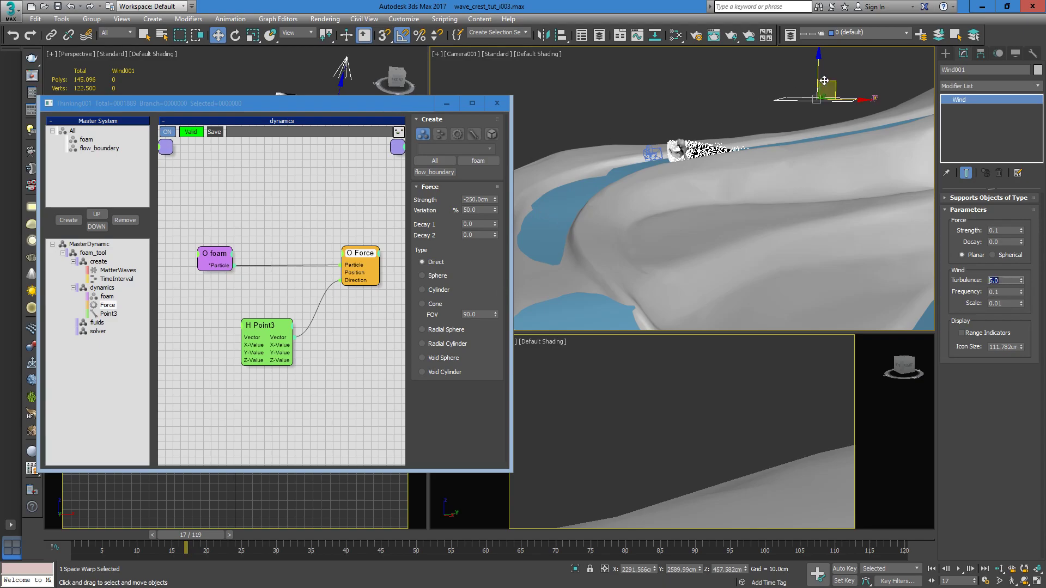
{"action": "left_click", "coordinate": [87, 35]}
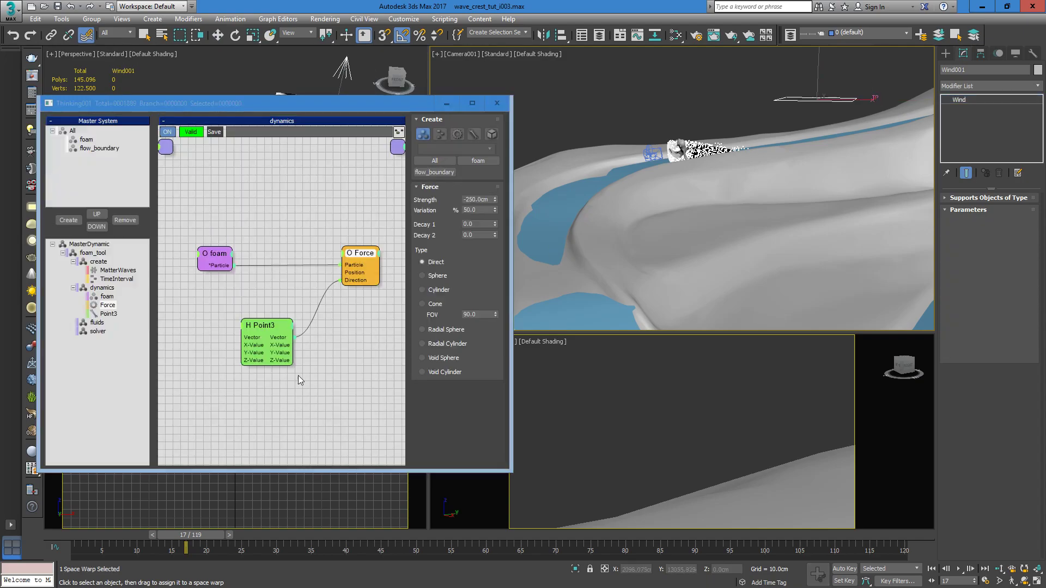
- Add a StdForce operator to the dynamics set and place it below the Force operator
{"action": "left_click", "coordinate": [326, 373]}
{"action": "right_click", "coordinate": [325, 373]}
{"action": "mouse_move", "coordinate": [327, 404]}
{"action": "mouse_move", "coordinate": [226, 201]}
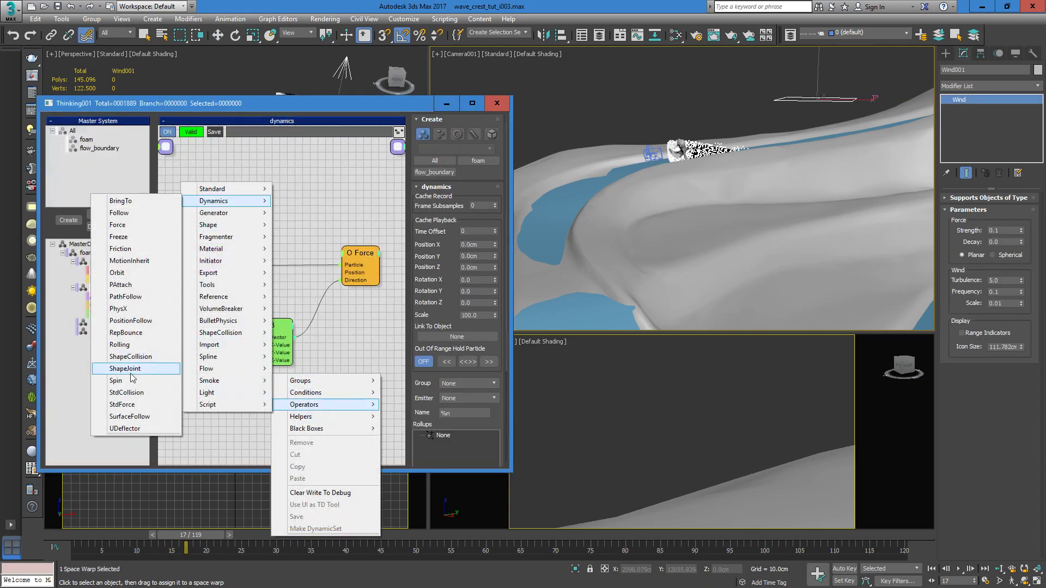
{"action": "left_click", "coordinate": [122, 404]}
{"action": "left_click", "coordinate": [360, 373]}
{"action": "left_click_drag", "start_coordinate": [359, 373], "coordinate": [370, 338]}
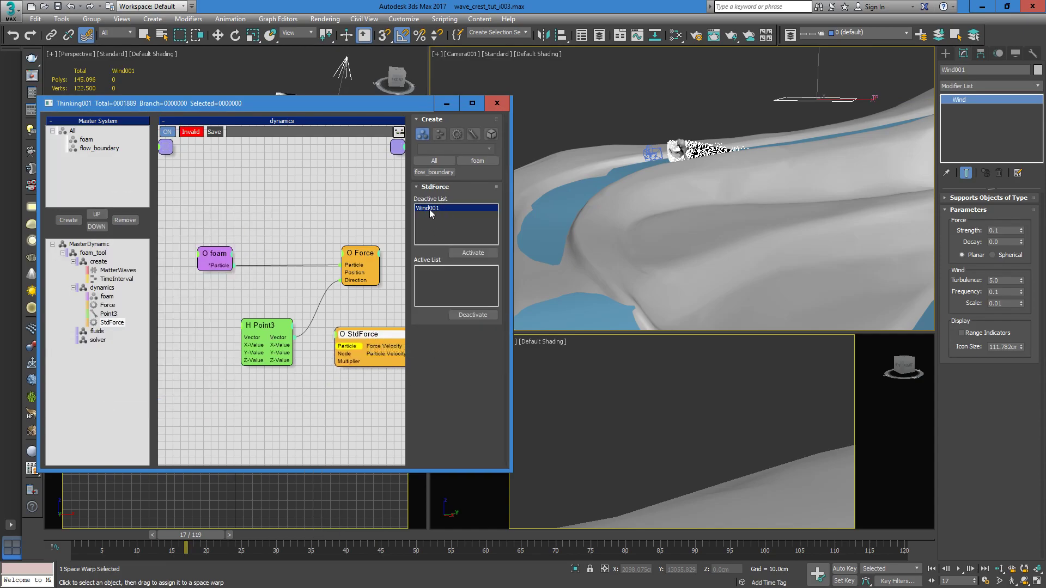
- Connect the foam group's Particle output to StdForce, activate Wind001 in it, and place the node below Point3
{"action": "left_click", "coordinate": [221, 266]}
{"action": "left_click", "coordinate": [467, 255]}
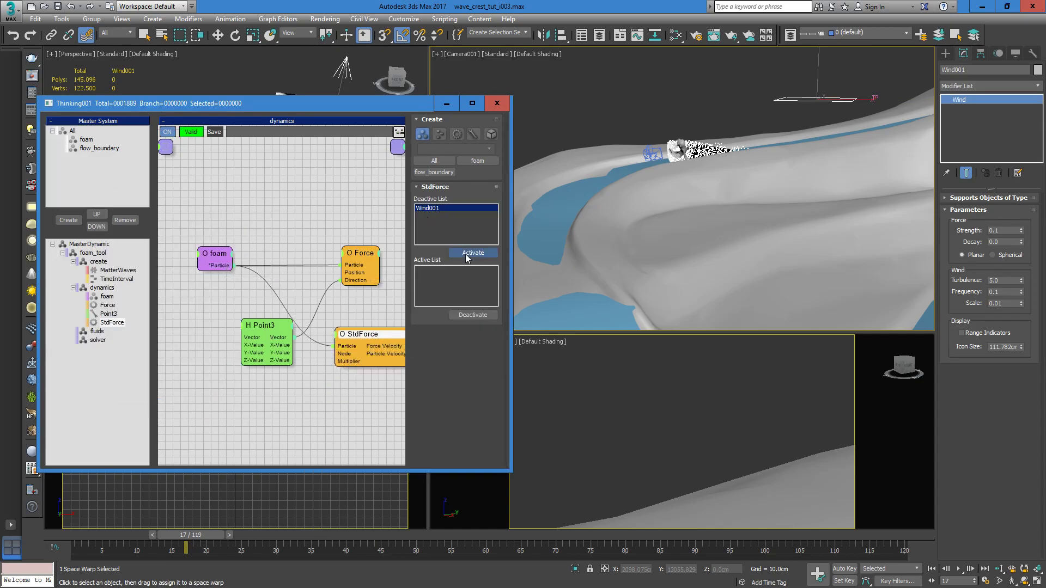
{"action": "left_click_drag", "start_coordinate": [365, 336], "coordinate": [239, 420]}
- Scrub and play the simulation from the start to check the wind's effect on the foam particles
{"action": "left_click_drag", "start_coordinate": [70, 533], "coordinate": [464, 548]}
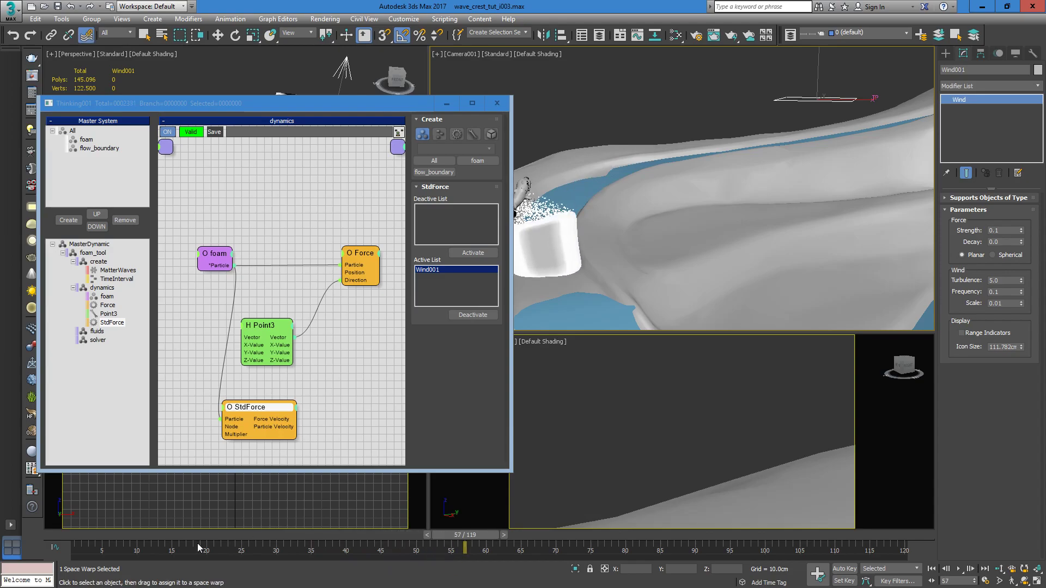
{"action": "left_click", "coordinate": [51, 532]}
{"action": "left_click", "coordinate": [958, 568]}
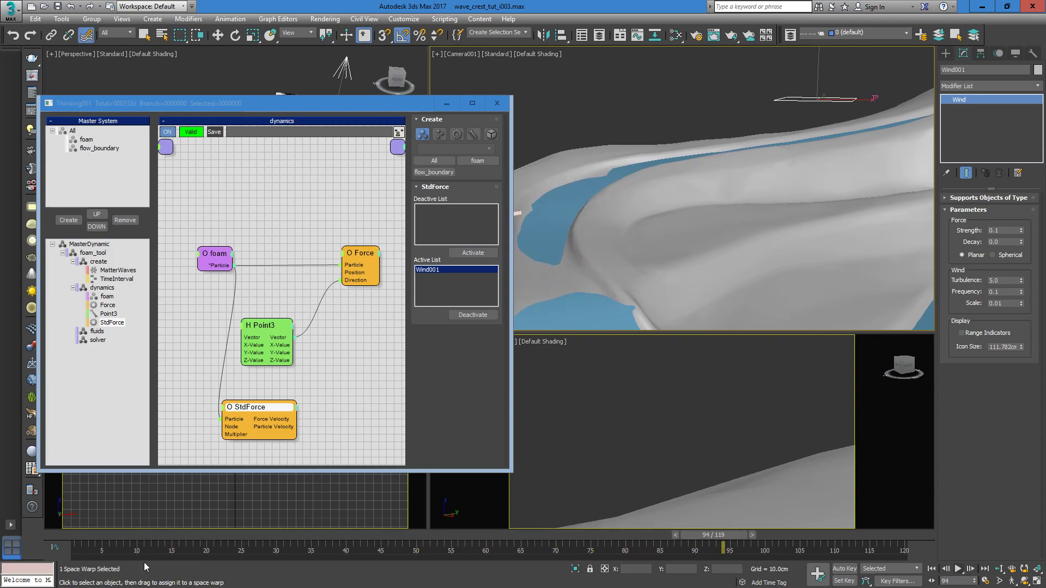
- Show the MasterDynamic settings, go to frame 25, and try Wind001 turbulence values of 10 and 50
{"action": "left_click", "coordinate": [86, 35]}
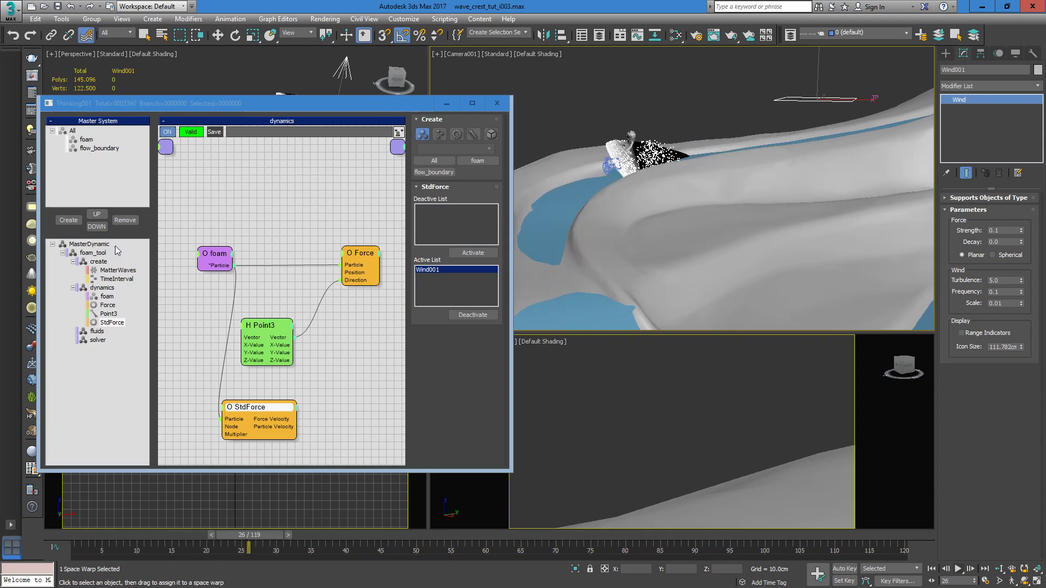
{"action": "left_click", "coordinate": [91, 244]}
{"action": "left_click_drag", "start_coordinate": [170, 538], "coordinate": [244, 539]}
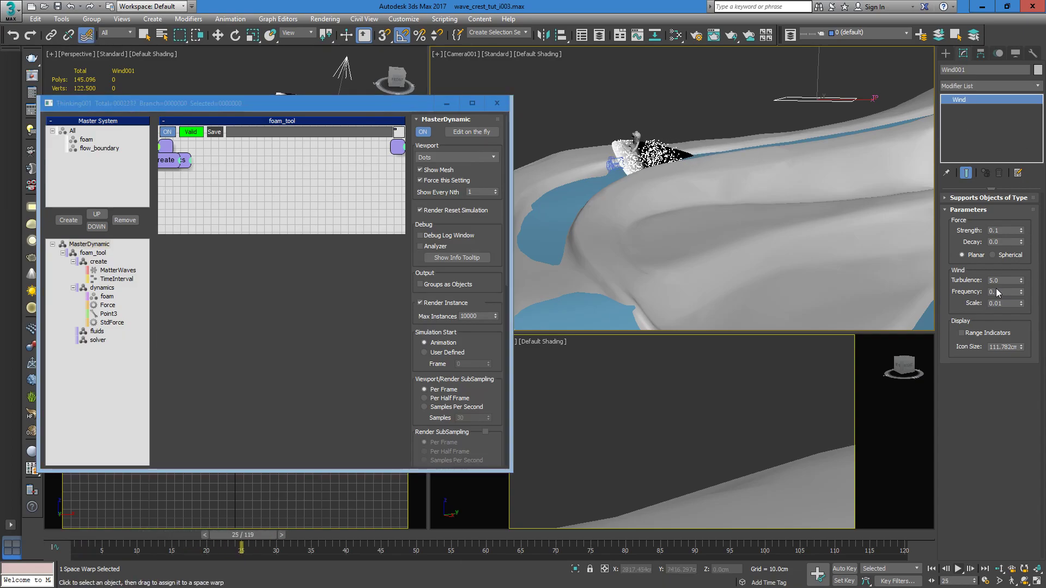
{"action": "type", "text": "10"}
{"action": "key", "text": "Return"}
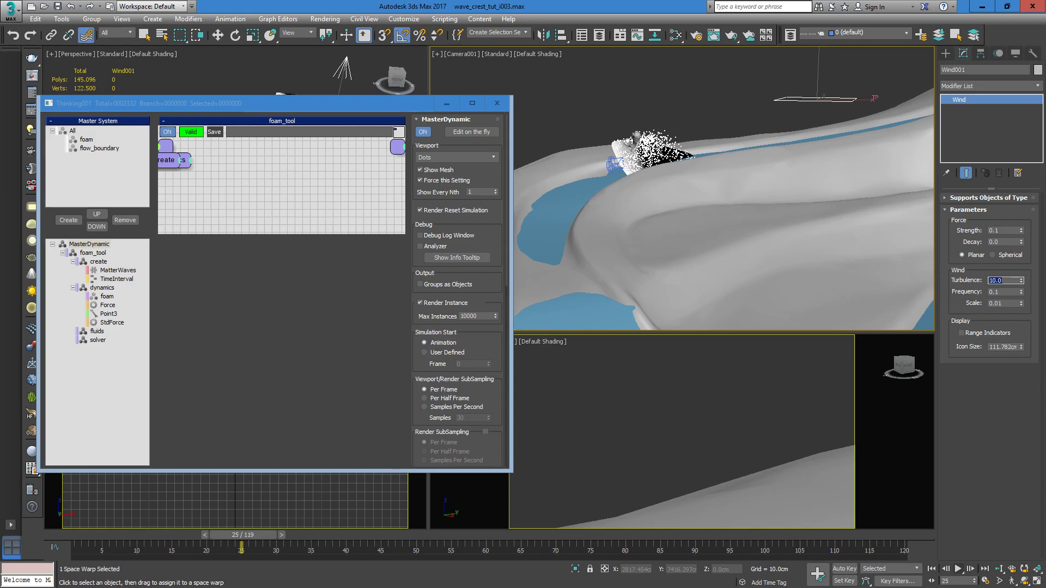
{"action": "type", "text": "50"}
{"action": "key", "text": "Return"}
- Play the simulation from frame 1 to check the foam with the wind turbulence at 50
{"action": "left_click", "coordinate": [82, 536]}
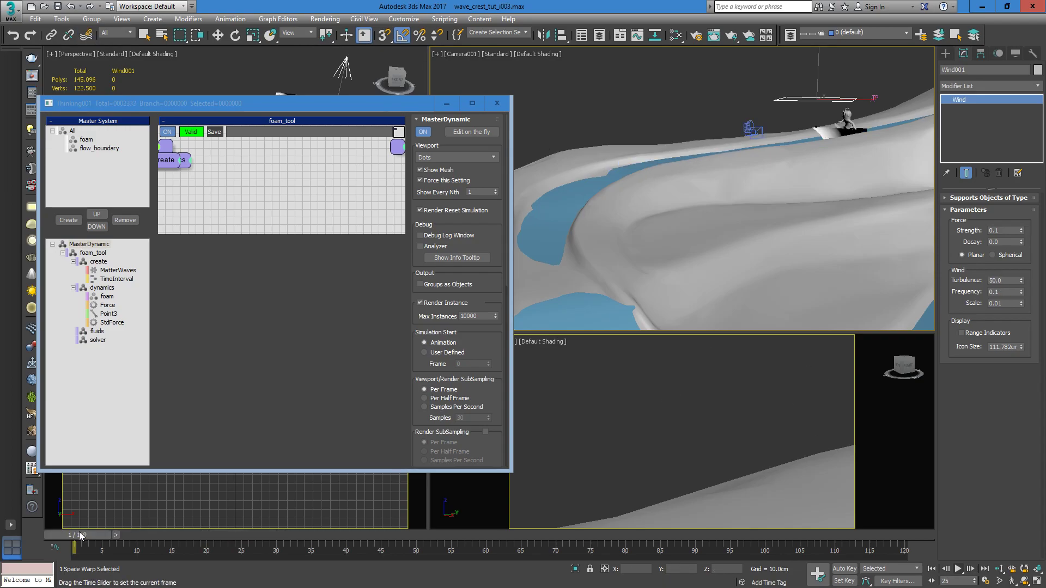
{"action": "left_click", "coordinate": [960, 570]}
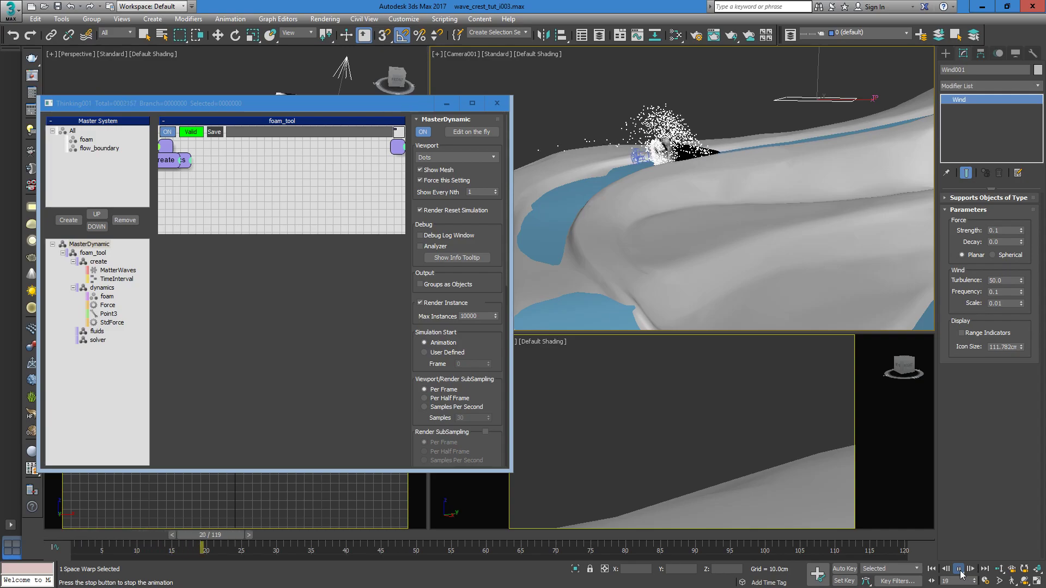
{"action": "left_click", "coordinate": [960, 570]}
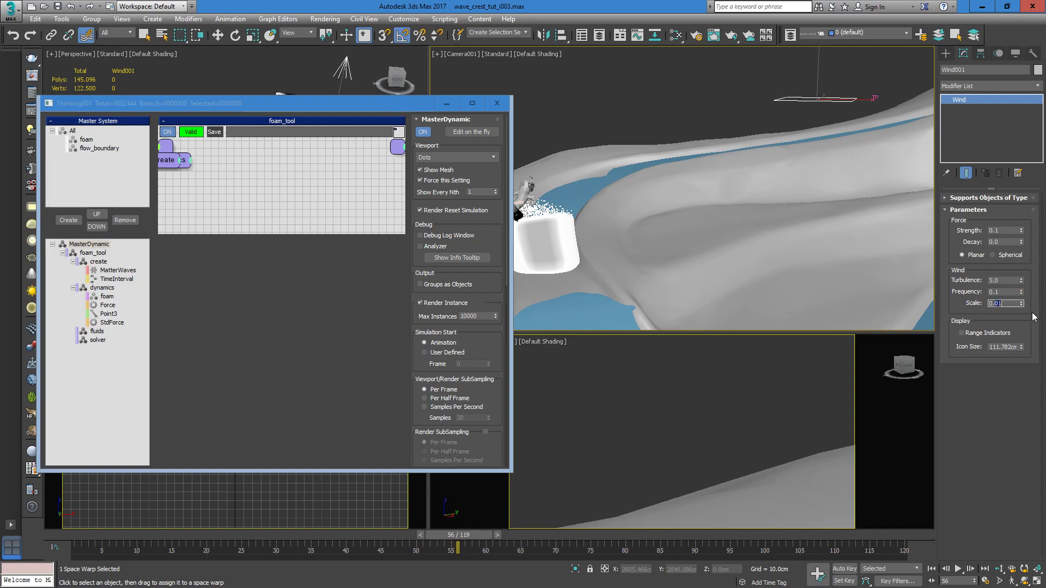
- Scrub and replay the simulation from frame 1 to check the foam with the wind turbulence at 5.0
{"action": "left_click_drag", "start_coordinate": [65, 534], "coordinate": [337, 540]}
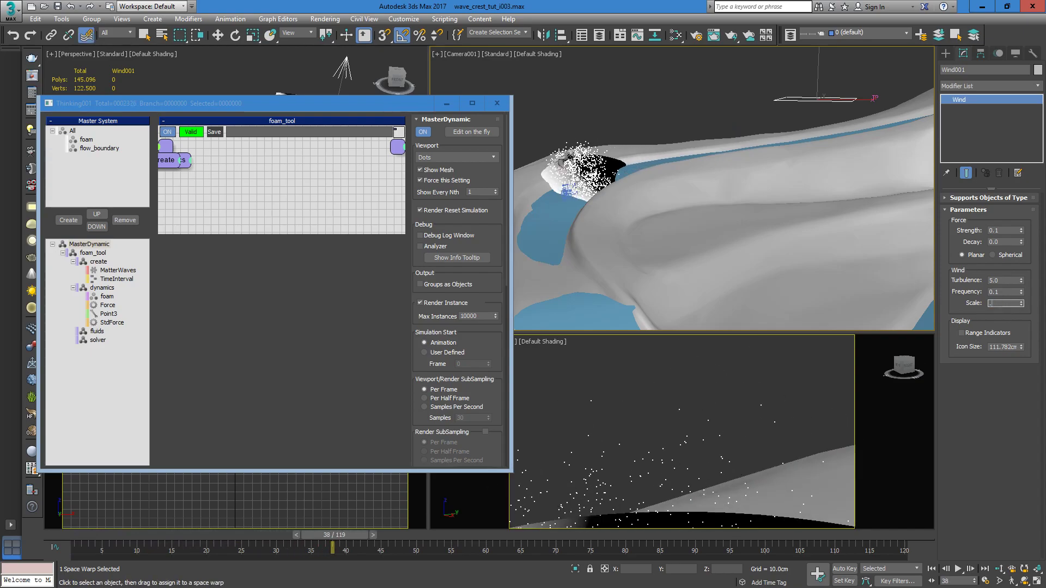
{"action": "left_click", "coordinate": [72, 535]}
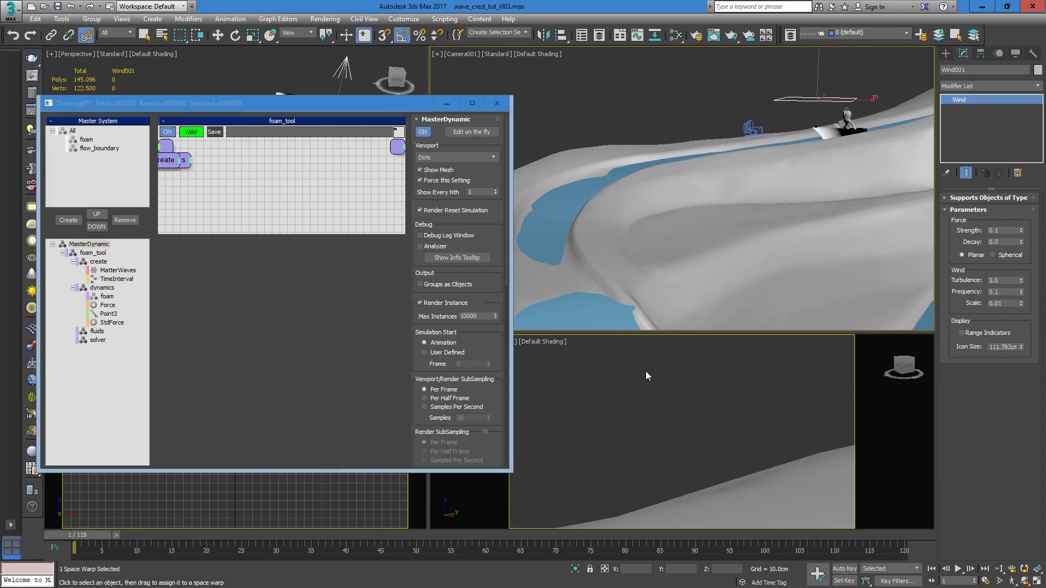
{"action": "left_click", "coordinate": [958, 570]}
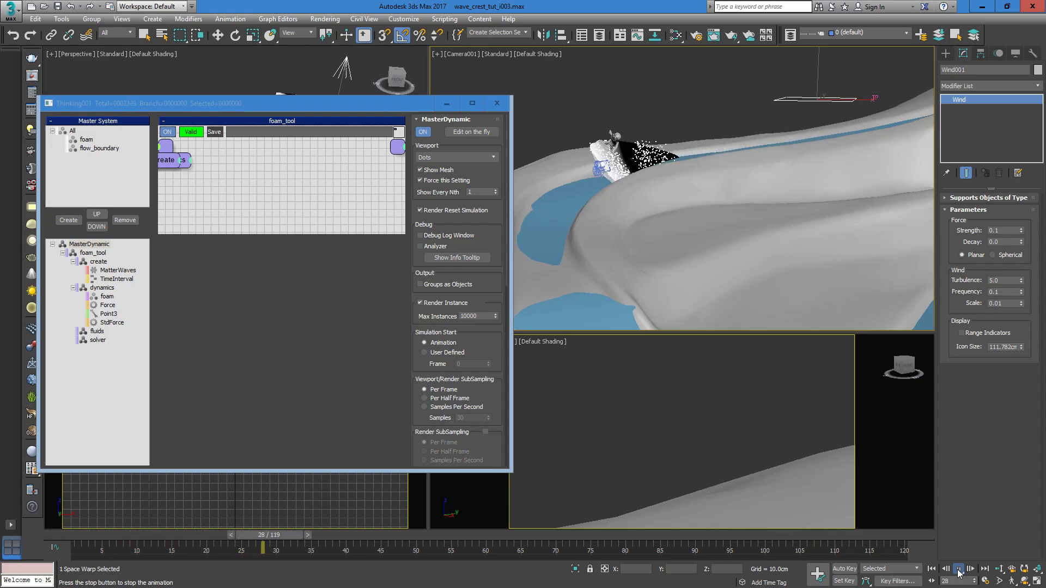
{"action": "left_click", "coordinate": [957, 570]}
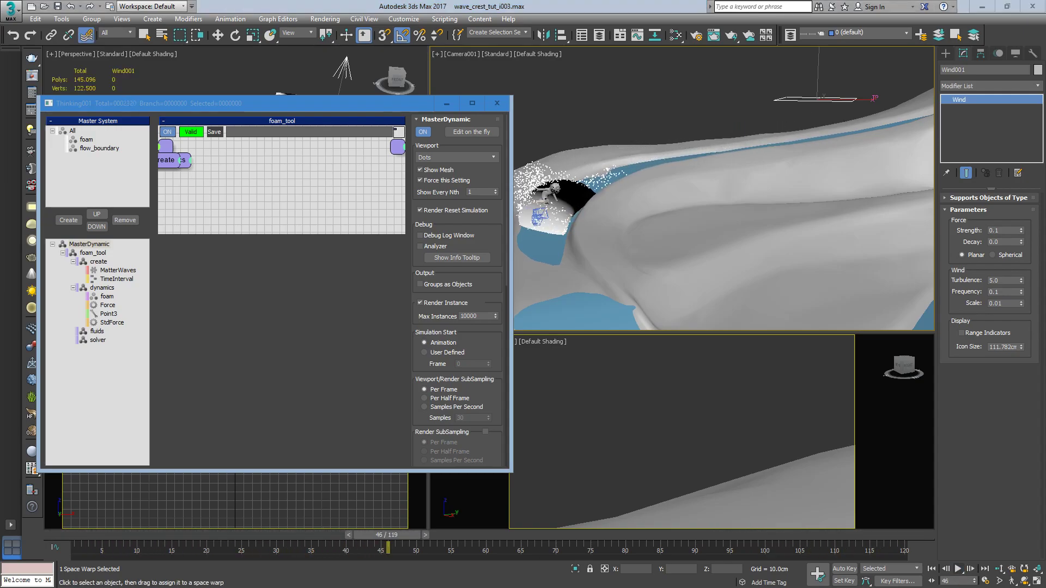
- Show the dynamics set's network and play the simulation from the start to check the foam's motion
{"action": "left_click_drag", "start_coordinate": [333, 102], "coordinate": [352, 88]}
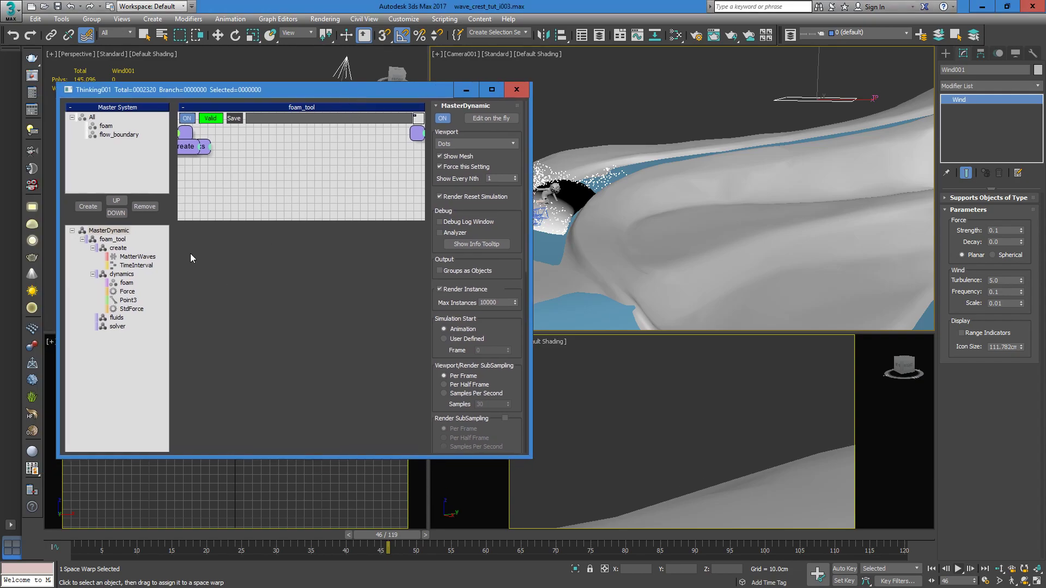
{"action": "left_click", "coordinate": [121, 274]}
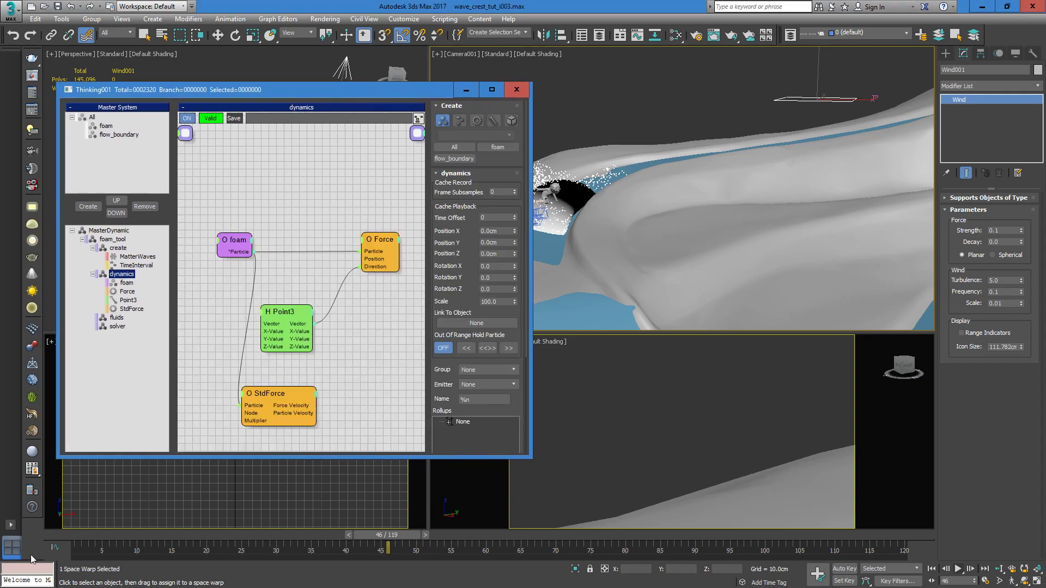
{"action": "left_click", "coordinate": [60, 544]}
{"action": "left_click", "coordinate": [959, 568]}
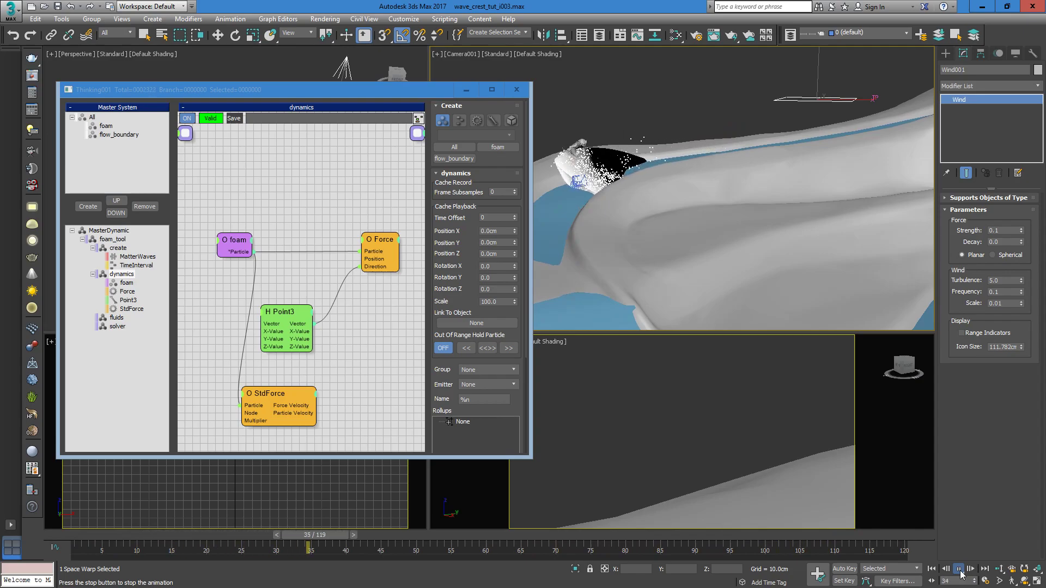
{"action": "left_click", "coordinate": [958, 568]}
- Add a Friction operator to the dynamics set and wire the foam group's particle output into it
{"action": "left_click_drag", "start_coordinate": [426, 92], "coordinate": [426, 107]}
{"action": "left_click_drag", "start_coordinate": [529, 204], "coordinate": [468, 204]}
{"action": "right_click", "coordinate": [275, 215]}
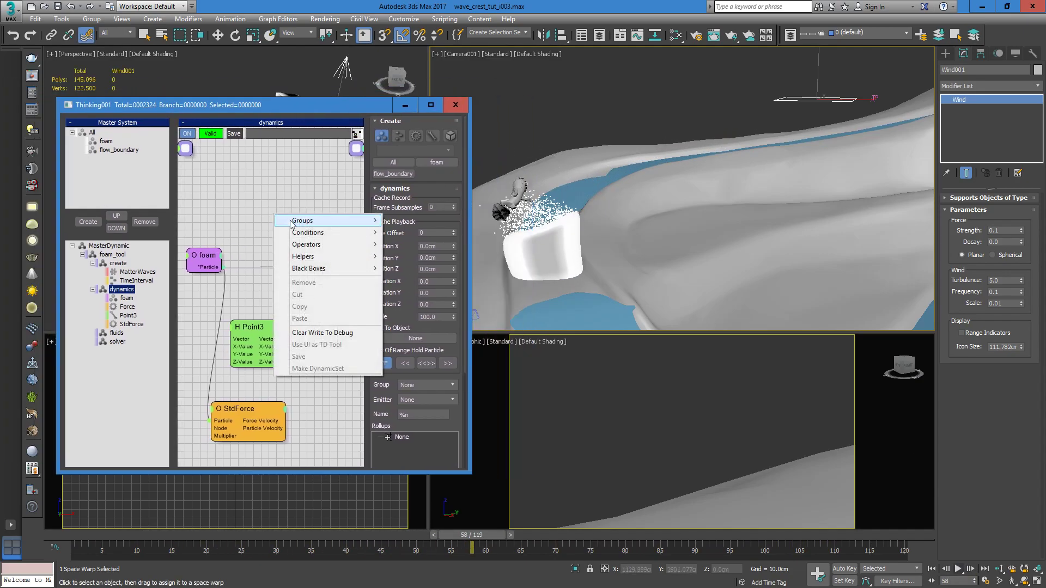
{"action": "mouse_move", "coordinate": [307, 244]}
{"action": "mouse_move", "coordinate": [215, 256]}
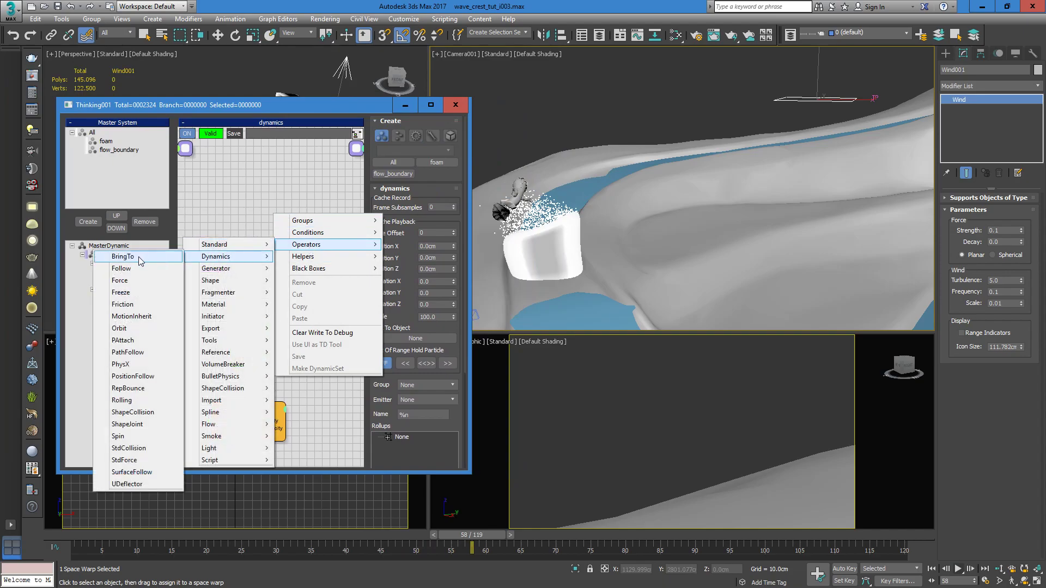
{"action": "left_click", "coordinate": [123, 304]}
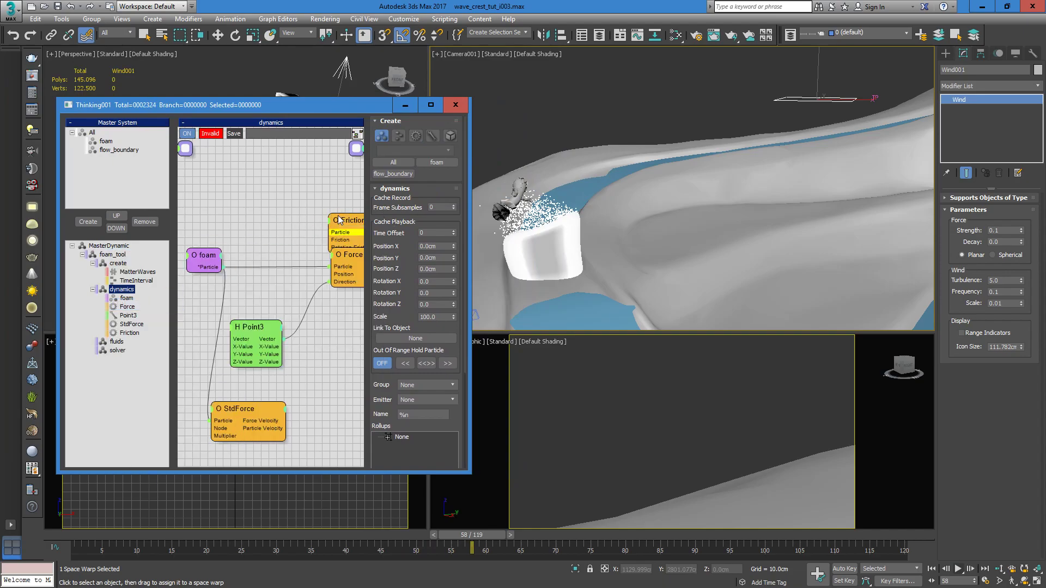
{"action": "left_click", "coordinate": [283, 217]}
{"action": "left_click_drag", "start_coordinate": [282, 213], "coordinate": [214, 267]}
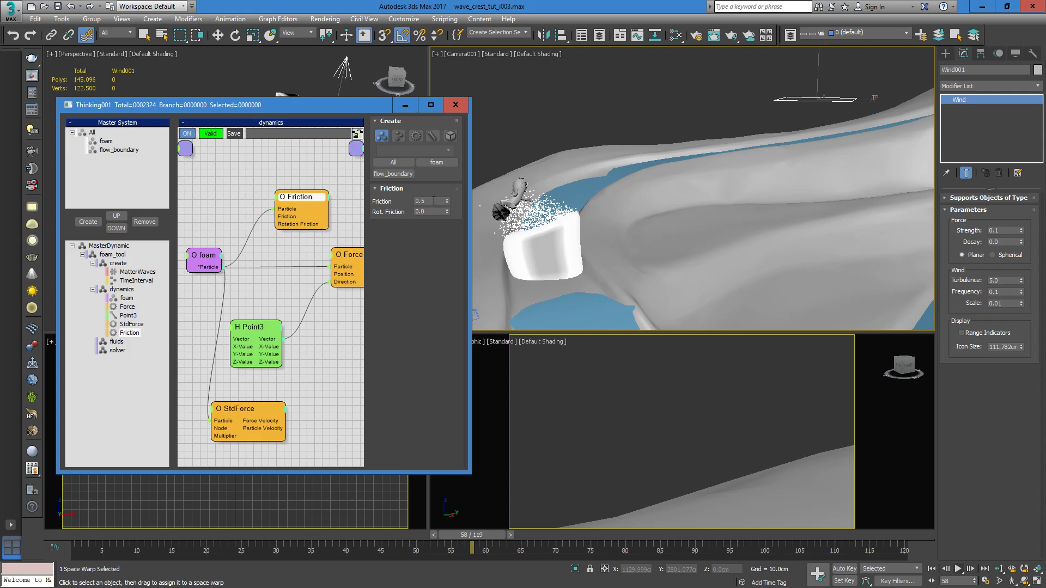
- Set the Friction operator's friction to 1.0 and play the simulation from the start
{"action": "left_click", "coordinate": [63, 533]}
{"action": "left_click", "coordinate": [958, 568]}
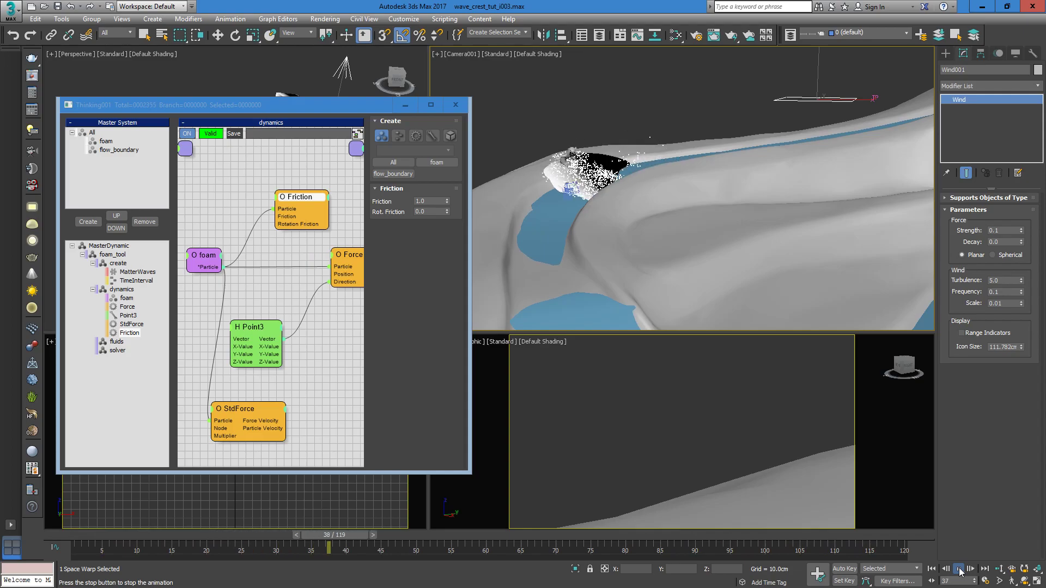
{"action": "left_click", "coordinate": [959, 570]}
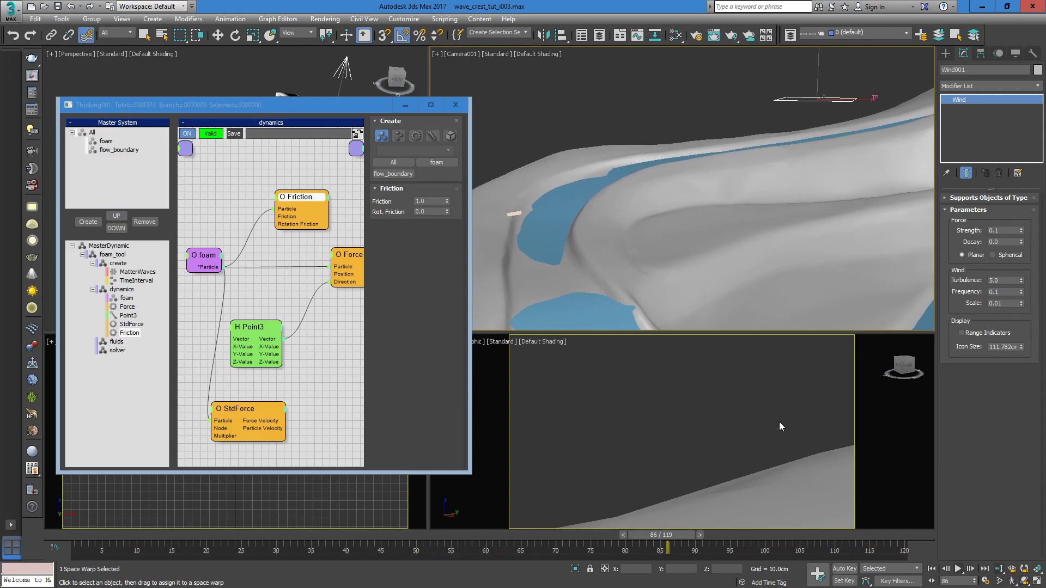
- Try a friction value of 10.0 at frame 48 and replay the simulation from frame 1
{"action": "left_click", "coordinate": [428, 201]}
{"action": "left_click_drag", "start_coordinate": [331, 535], "coordinate": [404, 532]}
{"action": "left_click", "coordinate": [426, 202]}
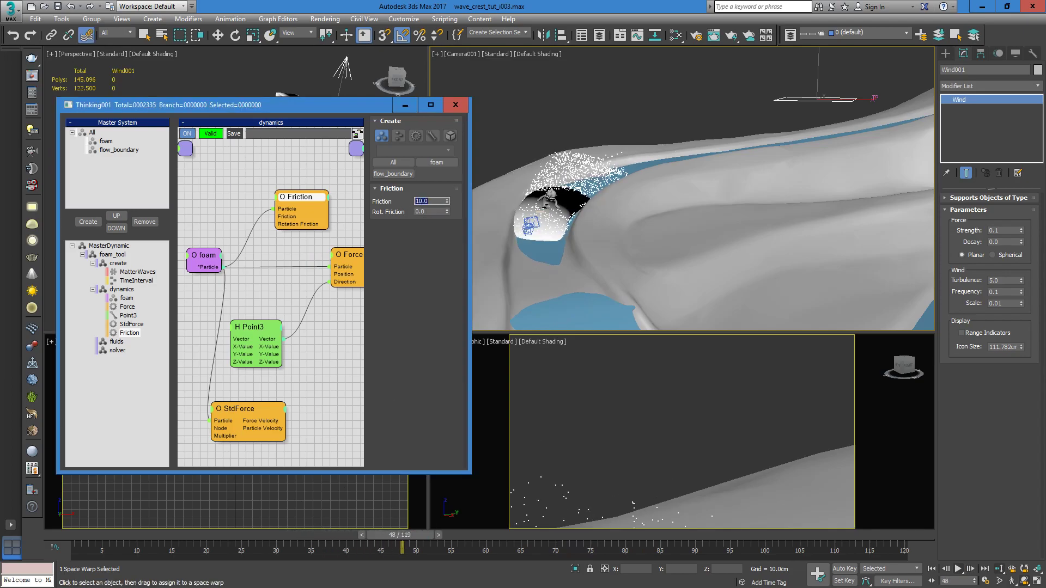
{"action": "left_click", "coordinate": [86, 535]}
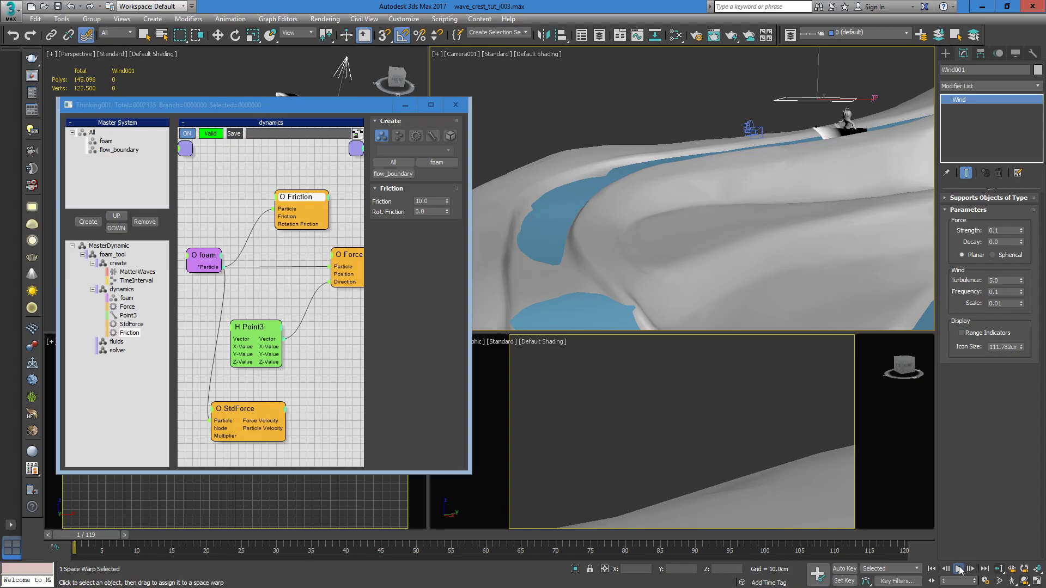
{"action": "left_click", "coordinate": [959, 569]}
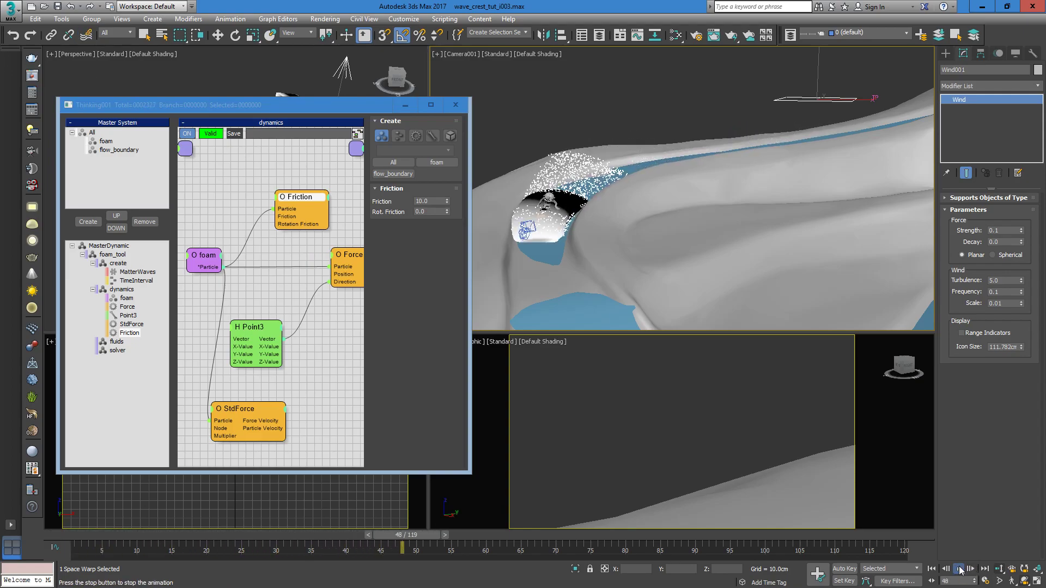
- Set the Friction operator's friction to 1.0 and scrub from the start to frame 48 to check the foam
{"action": "left_click", "coordinate": [87, 36]}
{"action": "double_click", "coordinate": [430, 201]}
{"action": "type", "text": "1.0"}
{"action": "key", "text": "Return"}
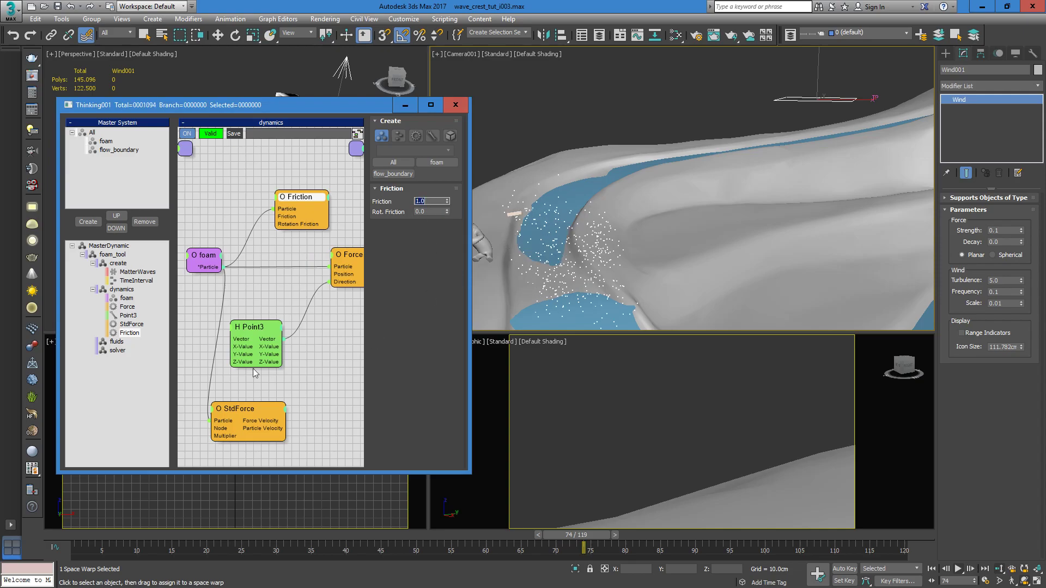
{"action": "left_click_drag", "start_coordinate": [80, 531], "coordinate": [410, 534]}
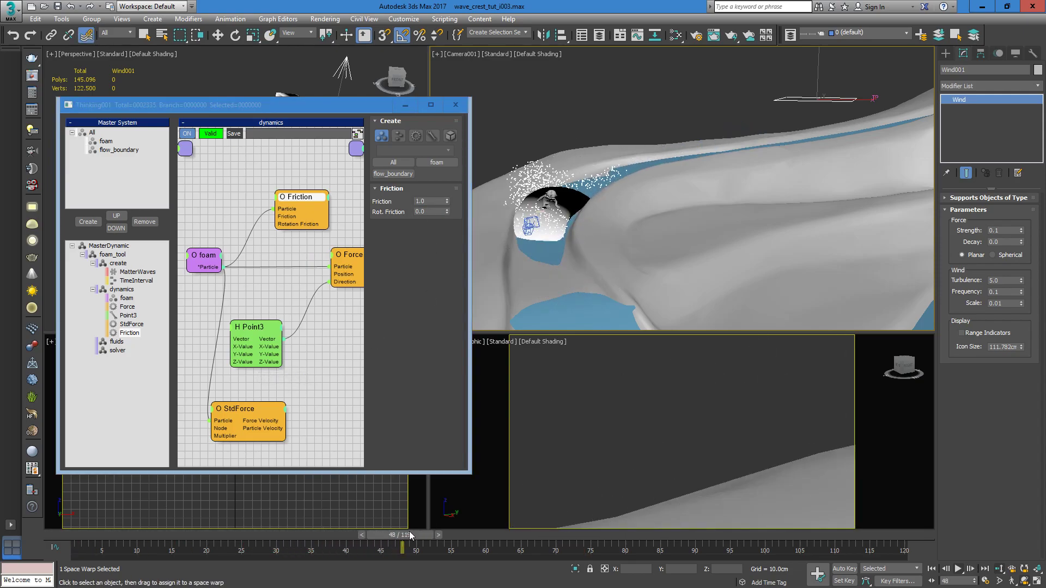
- Rearrange the Point3, Force and StdForce nodes more compactly in the dynamics network
{"action": "double_click", "coordinate": [300, 196]}
{"action": "double_click", "coordinate": [203, 255]}
{"action": "left_click_drag", "start_coordinate": [260, 328], "coordinate": [266, 309]}
{"action": "left_click_drag", "start_coordinate": [343, 255], "coordinate": [344, 249]}
{"action": "left_click_drag", "start_coordinate": [259, 307], "coordinate": [269, 302]}
{"action": "left_click_drag", "start_coordinate": [249, 409], "coordinate": [278, 372]}
- Examine the MatterWaves operator's emission, life span, speed, motion inheritance and emitter settings in the create set
{"action": "left_click", "coordinate": [122, 265]}
{"action": "left_click", "coordinate": [136, 272]}
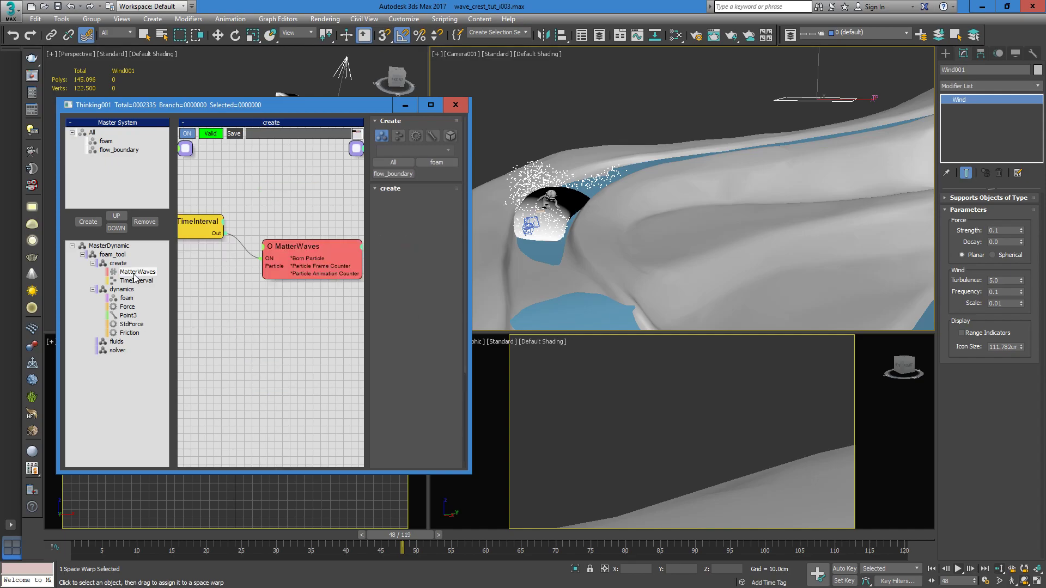
{"action": "scroll", "coordinate": [438, 352], "scroll_direction": "down", "scroll_amount": 3}
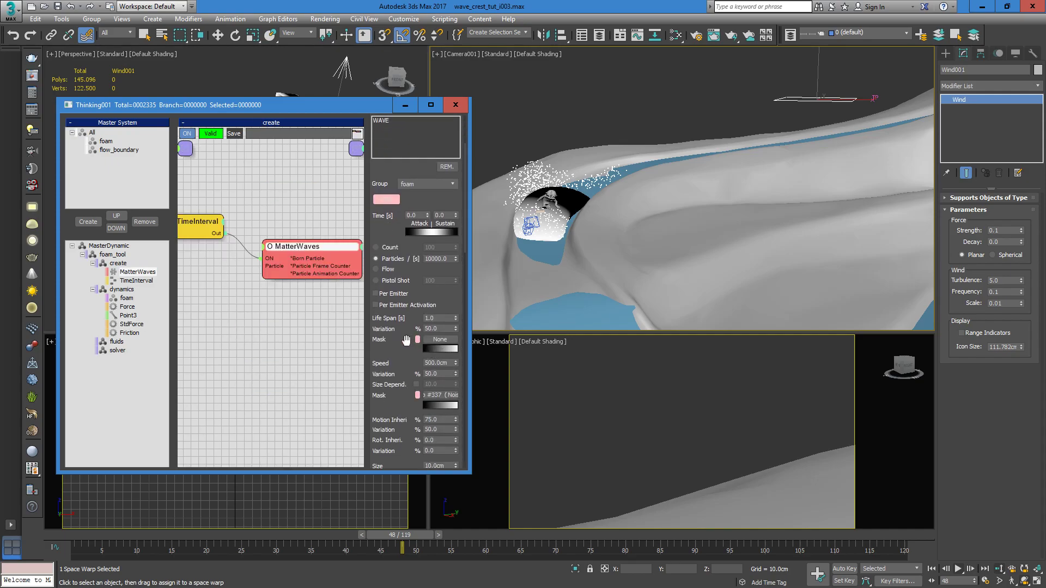
{"action": "scroll", "coordinate": [408, 341], "scroll_direction": "down", "scroll_amount": 5}
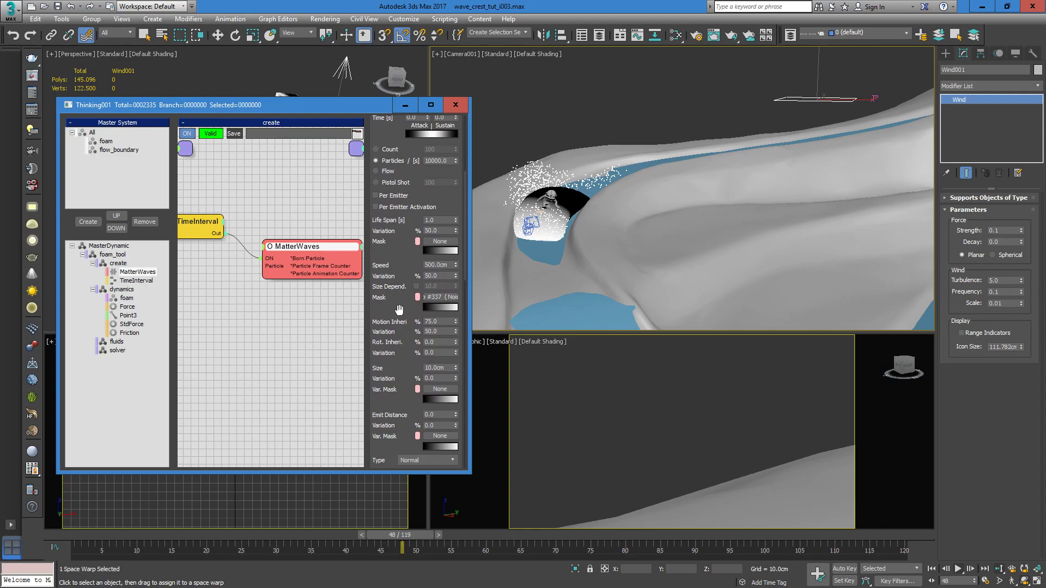
{"action": "scroll", "coordinate": [399, 311], "scroll_direction": "down", "scroll_amount": 5}
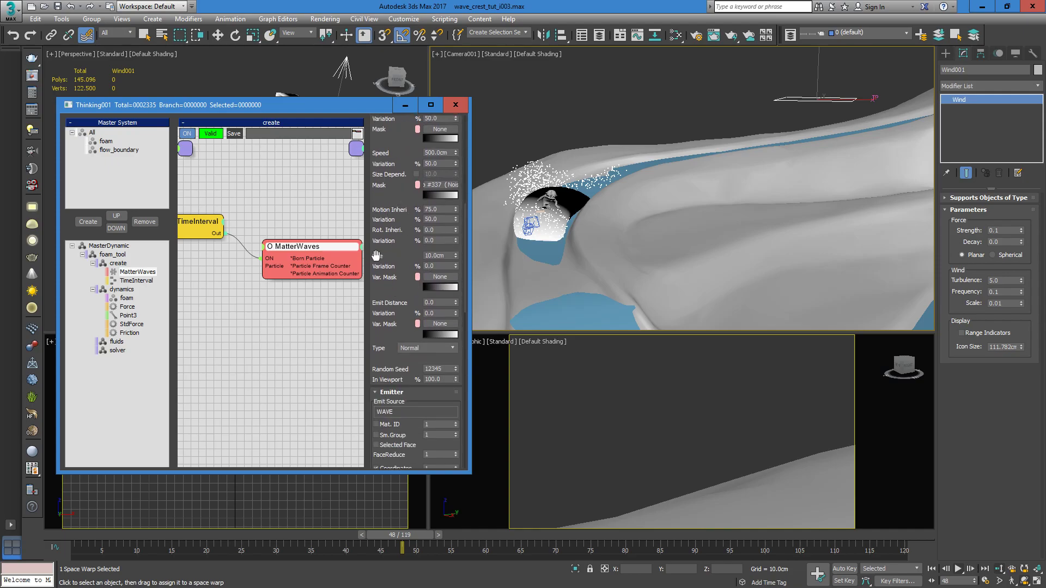
{"action": "scroll", "coordinate": [402, 279], "scroll_direction": "down", "scroll_amount": 4}
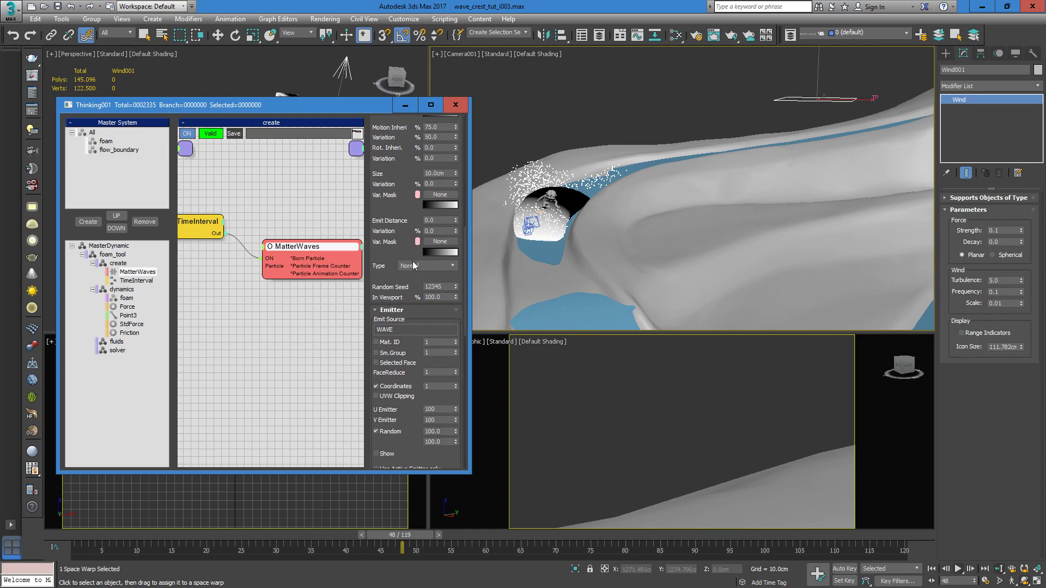
{"action": "scroll", "coordinate": [392, 195], "scroll_direction": "up", "scroll_amount": 8}
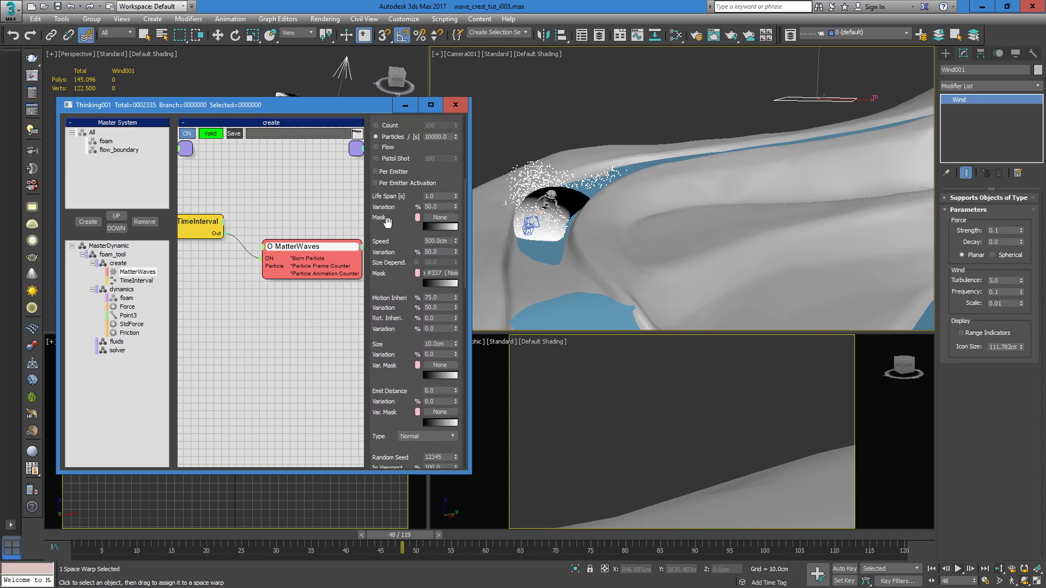
{"action": "left_click_drag", "start_coordinate": [389, 225], "coordinate": [390, 174]}
- Collapse the create and dynamics branches, then show the fluids set with an enlarged node area
{"action": "left_click", "coordinate": [100, 291]}
{"action": "left_click", "coordinate": [93, 263]}
{"action": "left_click", "coordinate": [92, 272]}
{"action": "left_click", "coordinate": [117, 281]}
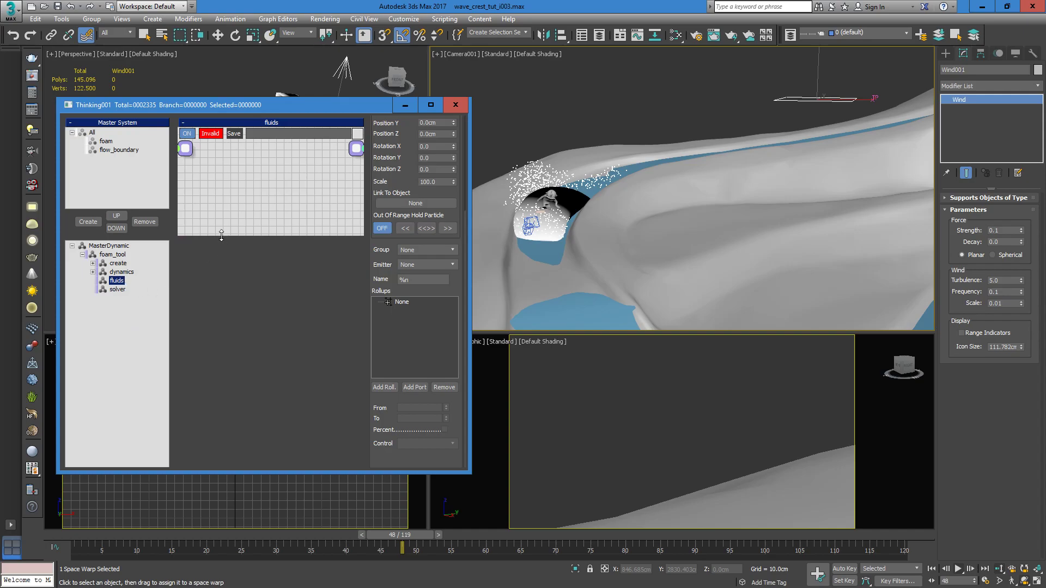
{"action": "left_click_drag", "start_coordinate": [222, 236], "coordinate": [229, 467]}
{"action": "right_click", "coordinate": [270, 306]}
{"action": "left_click", "coordinate": [167, 171]}
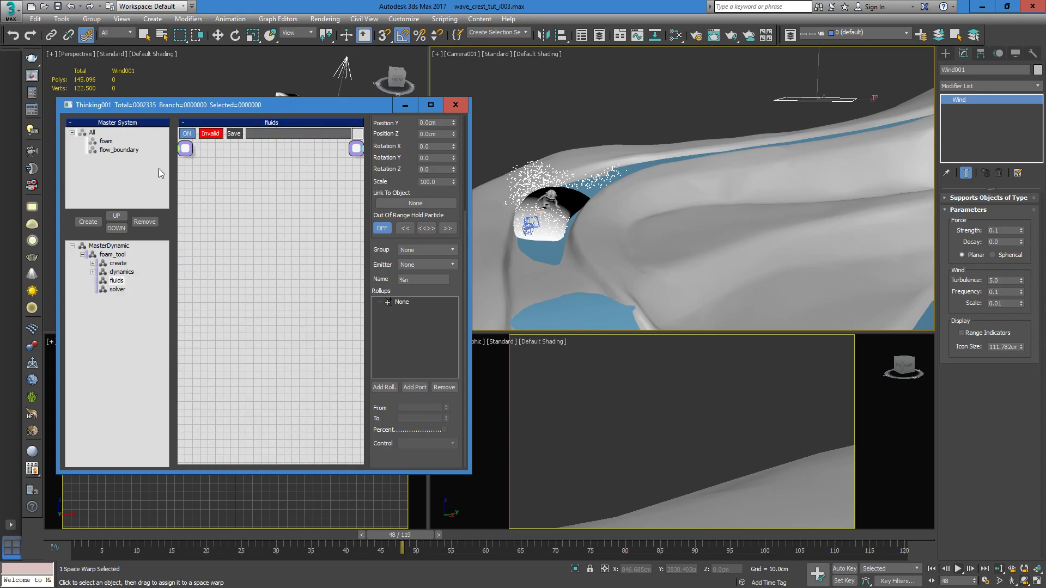
- Add a FlowSolver operator to the solver set
{"action": "left_click", "coordinate": [118, 290]}
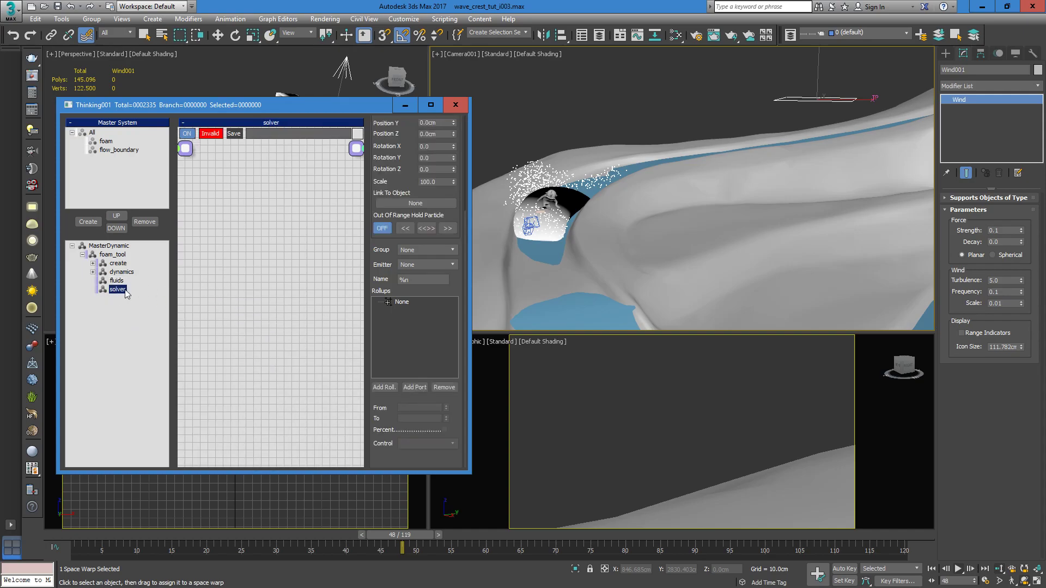
{"action": "right_click", "coordinate": [243, 288]}
{"action": "mouse_move", "coordinate": [238, 309]}
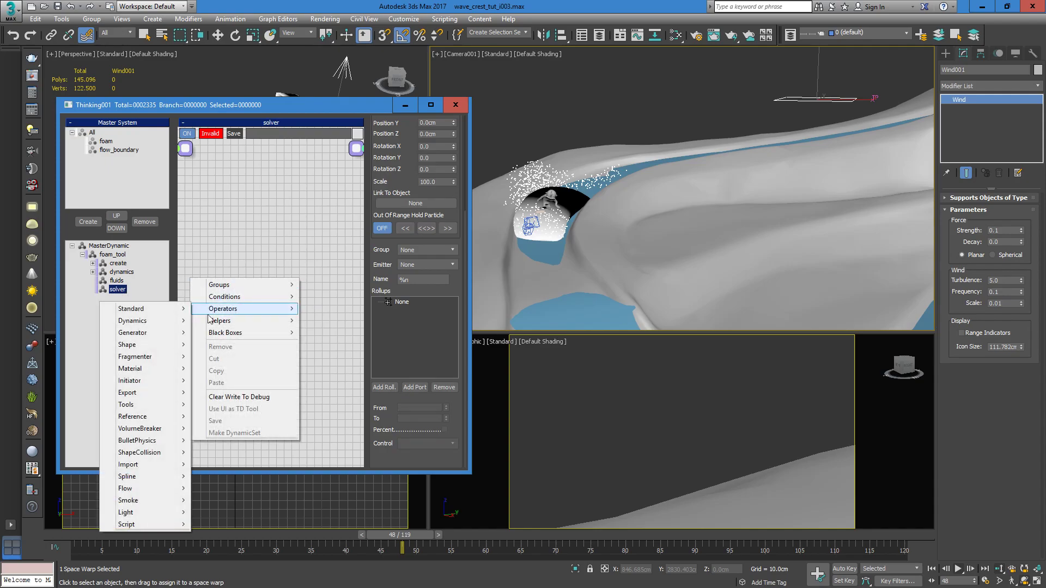
{"action": "mouse_move", "coordinate": [139, 489]}
{"action": "left_click", "coordinate": [80, 512]}
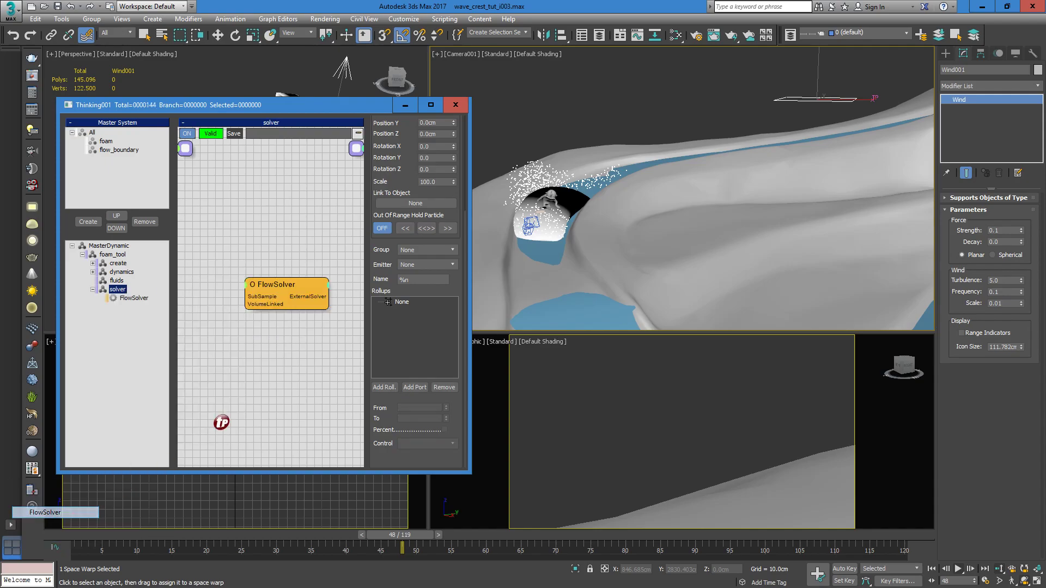
- Add a FlowGroup operator to the fluids set and place it near the top of the network
{"action": "left_click", "coordinate": [117, 280]}
{"action": "right_click", "coordinate": [282, 249]}
{"action": "mouse_move", "coordinate": [283, 278]}
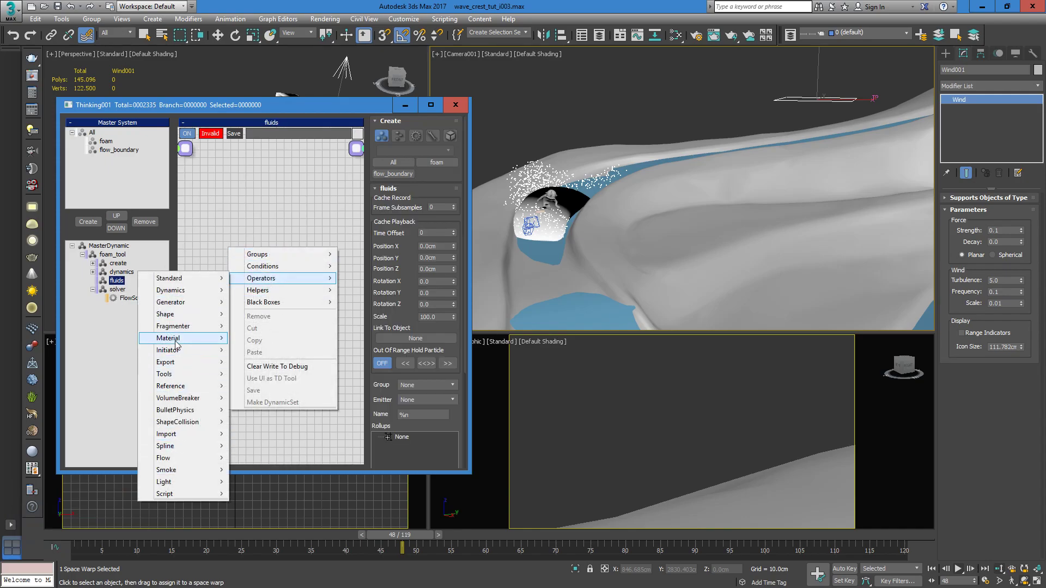
{"action": "mouse_move", "coordinate": [174, 457]}
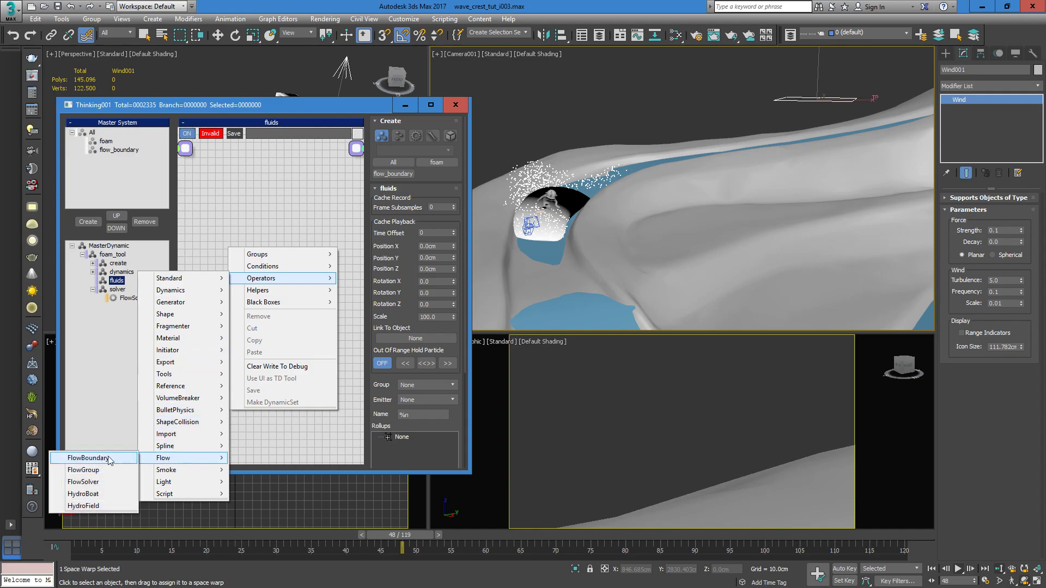
{"action": "left_click", "coordinate": [82, 469]}
{"action": "left_click_drag", "start_coordinate": [313, 256], "coordinate": [238, 172]}
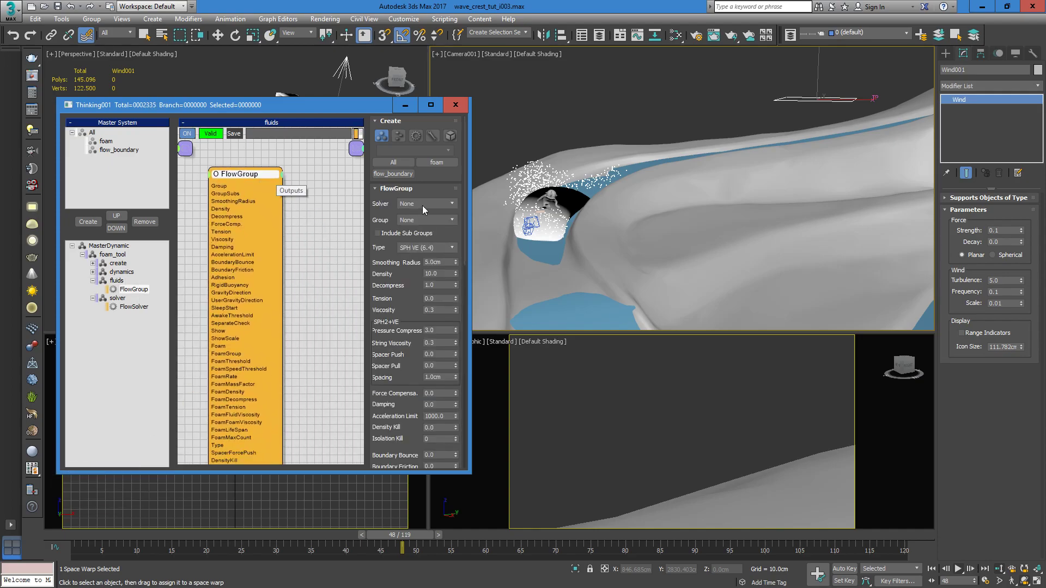
- Assign FlowSolver as the FlowGroup's solver and foam as its particle group, and shift the node slightly
{"action": "left_click", "coordinate": [410, 221]}
{"action": "left_click", "coordinate": [413, 222]}
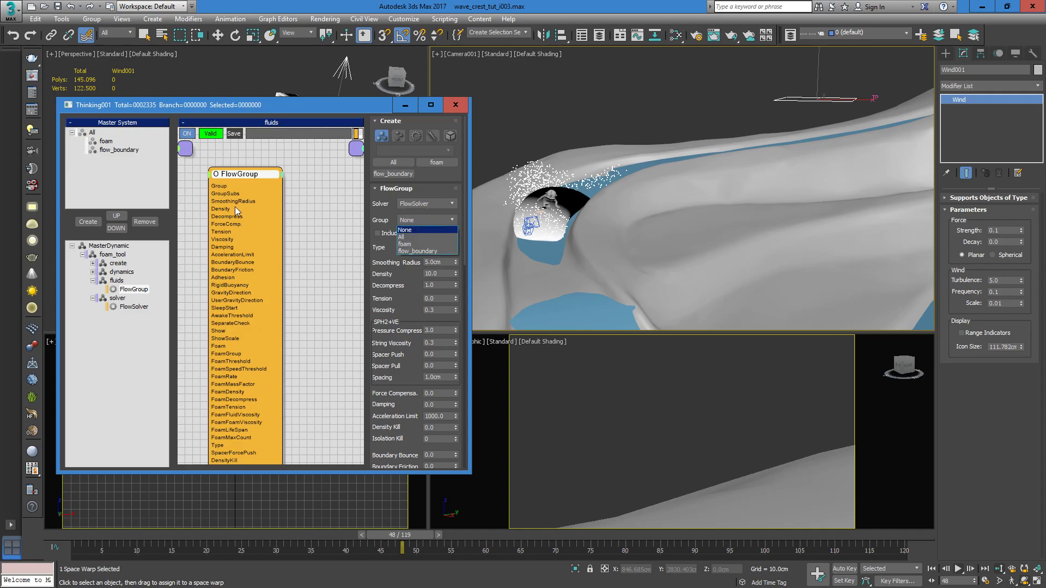
{"action": "left_click", "coordinate": [420, 245]}
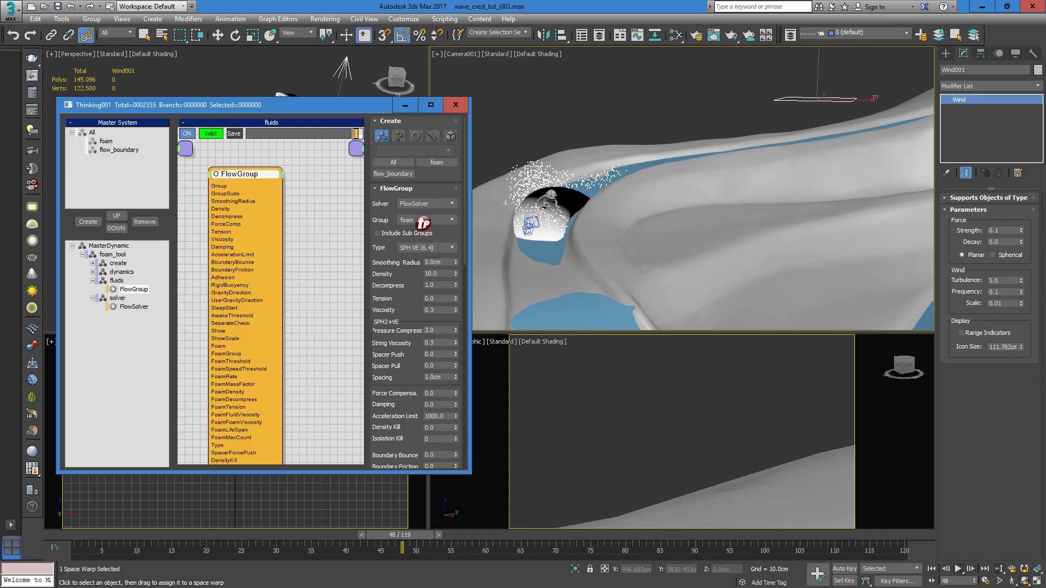
{"action": "left_click_drag", "start_coordinate": [234, 175], "coordinate": [258, 168]}
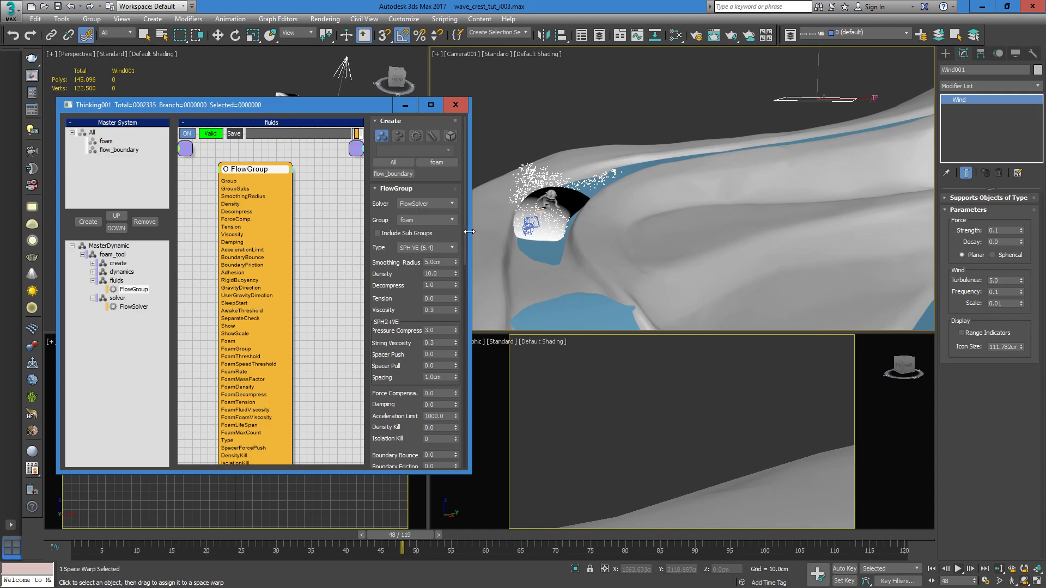
- Widen the Thinking Particles window, play the simulation from frame 1, and scrub to frame 38 to check the fluid foam
{"action": "left_click_drag", "start_coordinate": [466, 231], "coordinate": [491, 231]}
{"action": "left_click", "coordinate": [66, 534]}
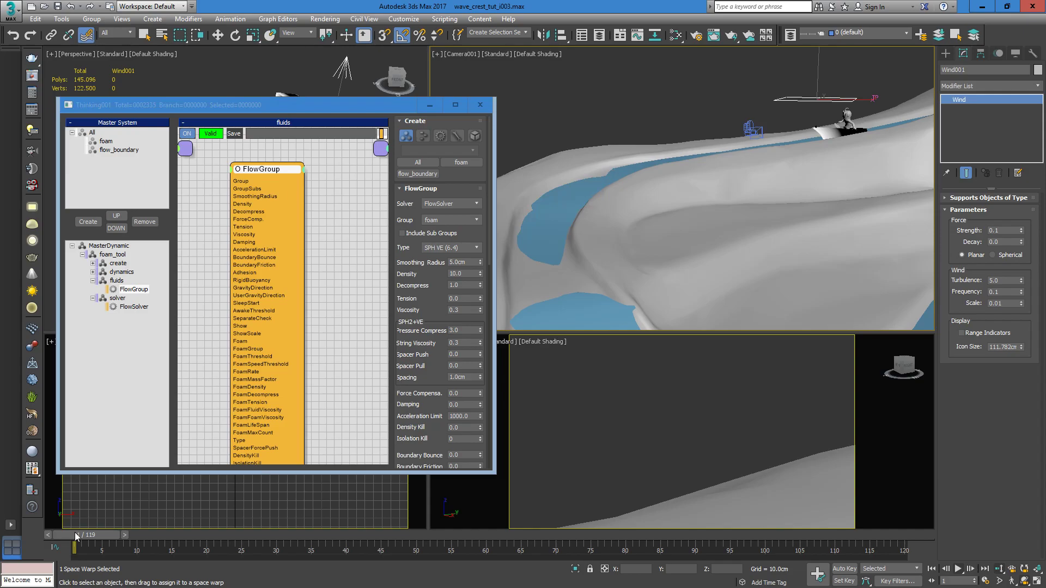
{"action": "left_click", "coordinate": [959, 570]}
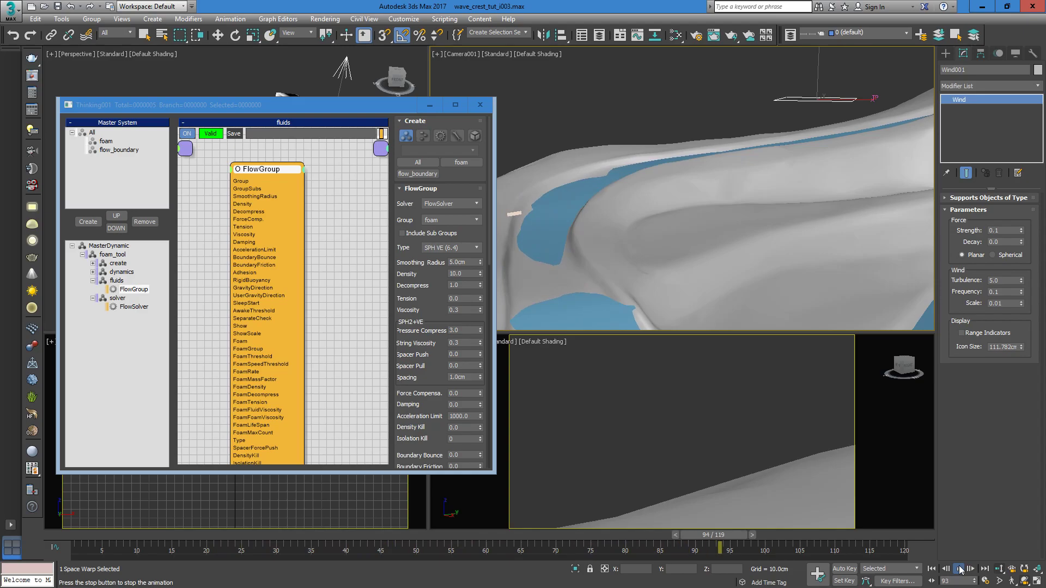
{"action": "left_click", "coordinate": [959, 569]}
{"action": "left_click", "coordinate": [74, 537]}
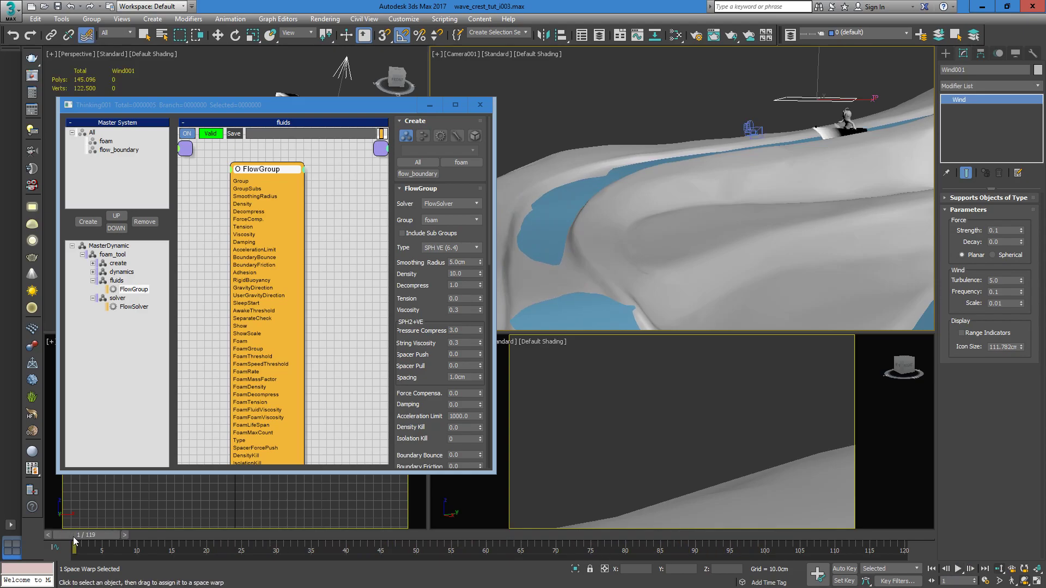
{"action": "left_click_drag", "start_coordinate": [90, 535], "coordinate": [347, 540]}
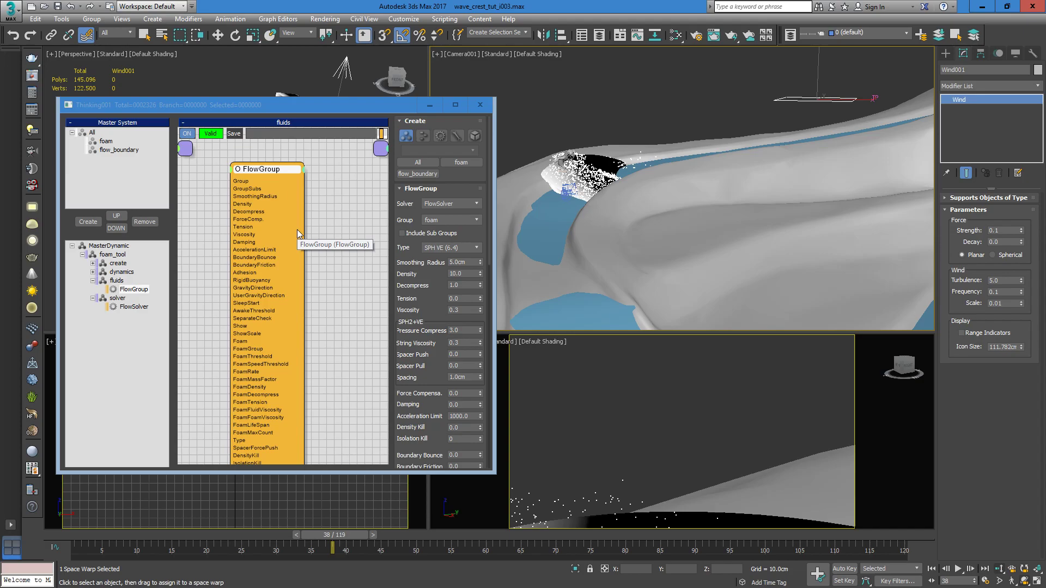
- Select the FlowGroup operator in the fluids set and scrub the timeline to frame 9 to check the foam
{"action": "left_click", "coordinate": [118, 246]}
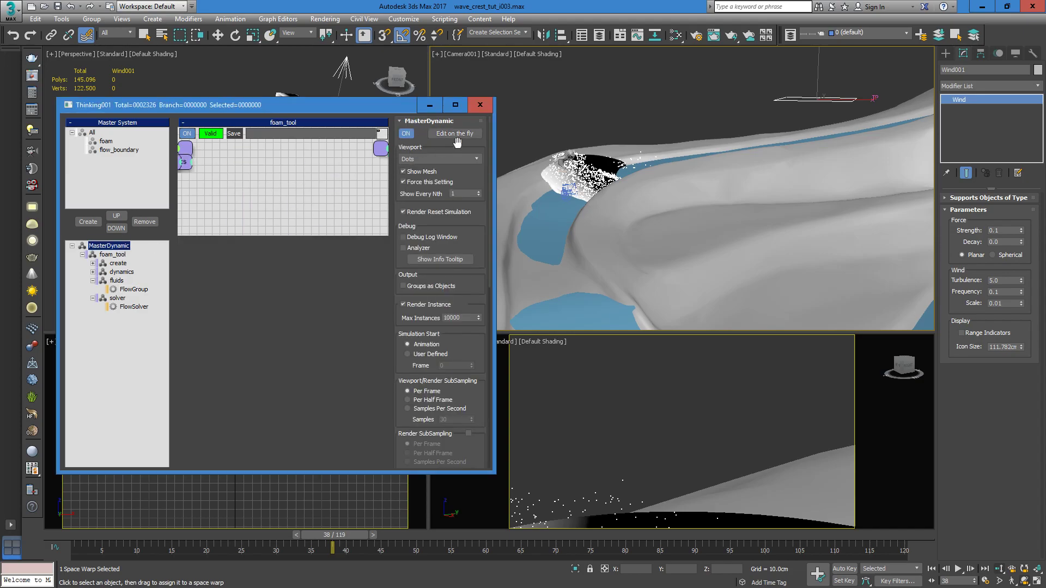
{"action": "left_click", "coordinate": [129, 291]}
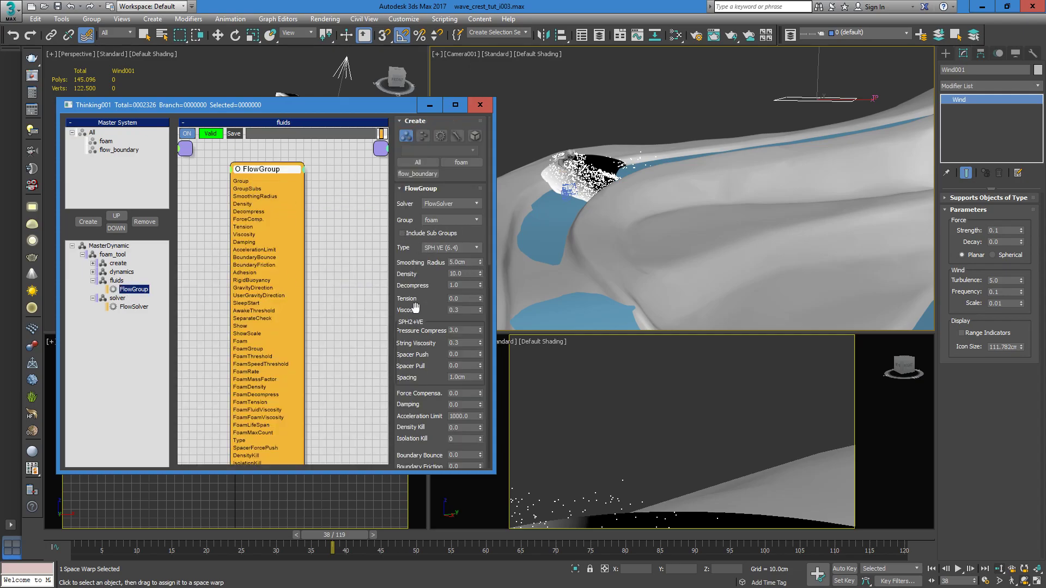
{"action": "left_click_drag", "start_coordinate": [416, 307], "coordinate": [418, 278]}
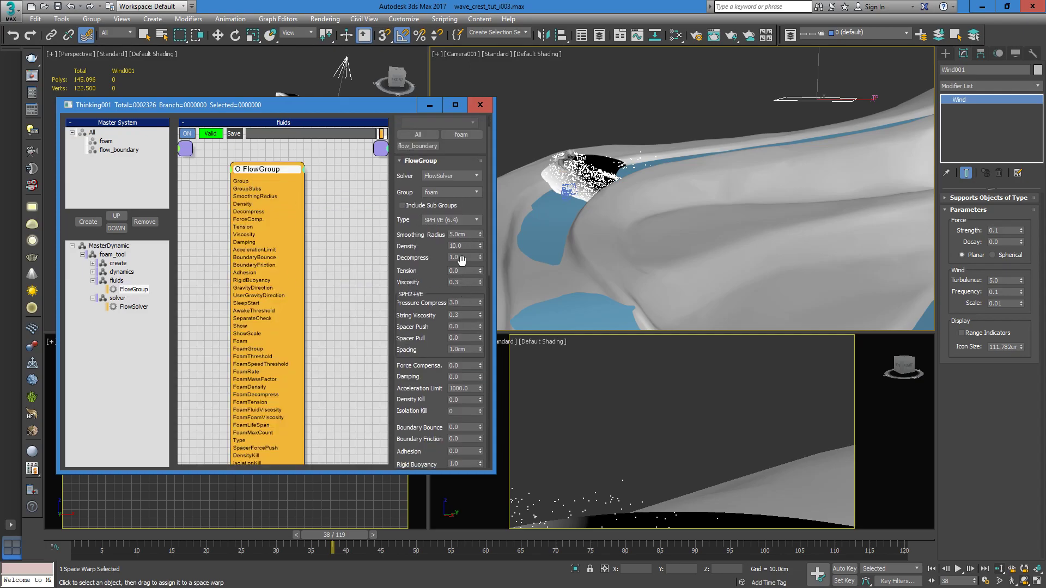
{"action": "left_click", "coordinate": [460, 270]}
{"action": "left_click_drag", "start_coordinate": [94, 532], "coordinate": [191, 534]}
{"action": "left_click_drag", "start_coordinate": [93, 533], "coordinate": [140, 534]}
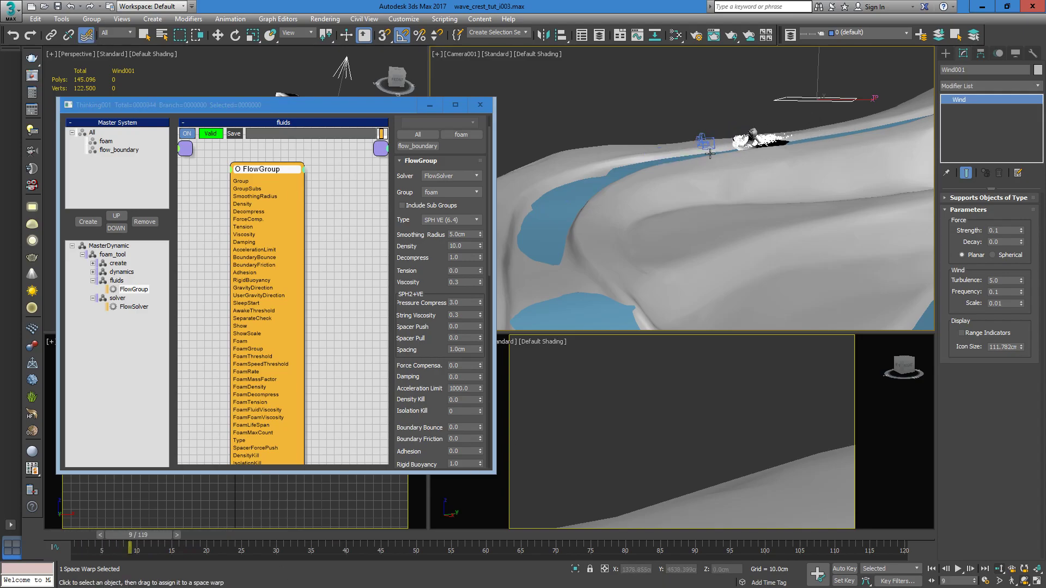
- Deselect the wind and switch the camera viewport to a perspective view framed closely on the surfer and foam
{"action": "left_click_drag", "start_coordinate": [364, 98], "coordinate": [363, 121]}
{"action": "right_click", "coordinate": [545, 92]}
{"action": "left_click", "coordinate": [579, 93]}
{"action": "left_click", "coordinate": [624, 132]}
{"action": "left_click", "coordinate": [656, 109]}
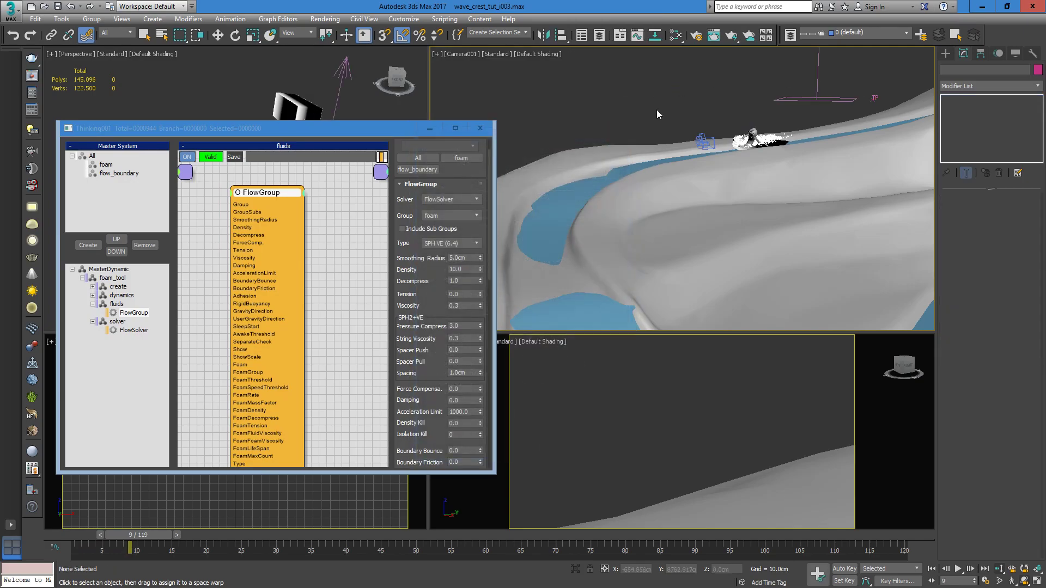
{"action": "key", "text": "p"}
{"action": "scroll", "coordinate": [759, 142], "scroll_direction": "up", "scroll_amount": 5}
{"action": "scroll", "coordinate": [758, 178], "scroll_direction": "down", "scroll_amount": 2}
{"action": "middle_click_drag", "start_coordinate": [817, 158], "coordinate": [736, 154]}
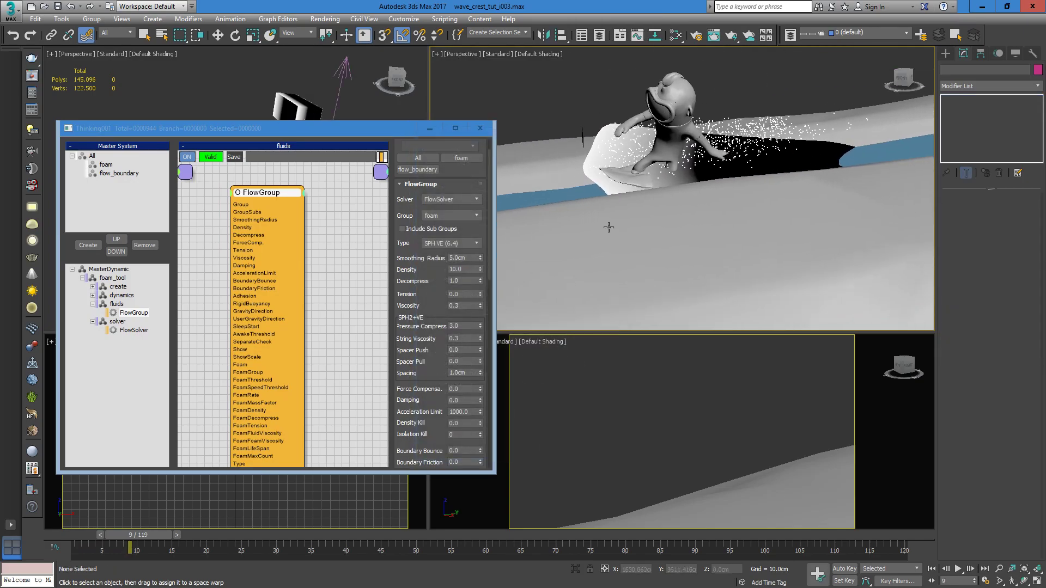
- Try FlowGroup tension values of 3, 1, 0 and 5, and scrub to frame 17 to judge the foam
{"action": "left_click", "coordinate": [464, 295]}
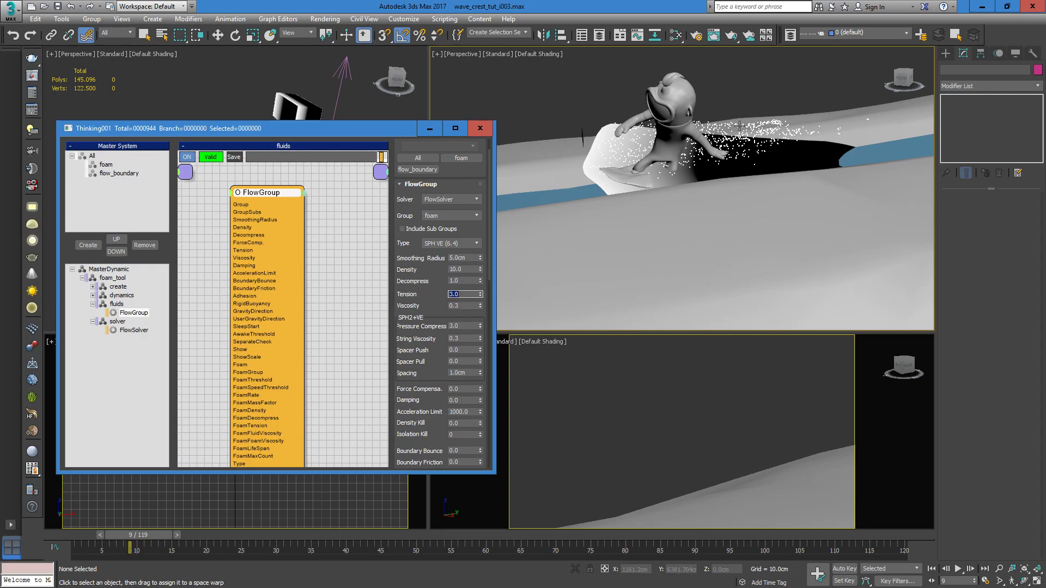
{"action": "type", "text": "1.0"}
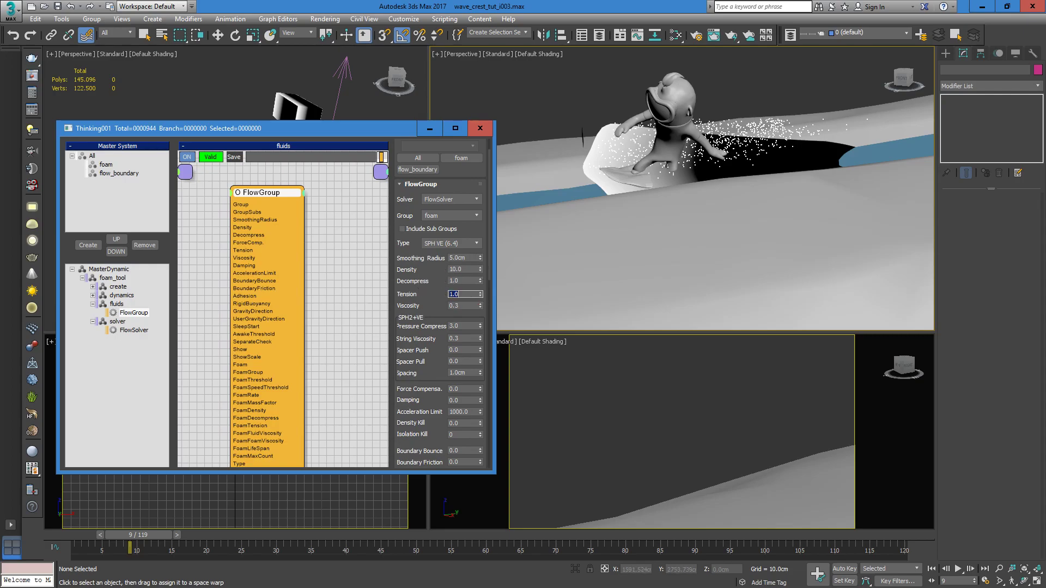
{"action": "type", "text": "0"}
{"action": "key", "text": "Return"}
{"action": "type", "text": "5"}
{"action": "key", "text": "Return"}
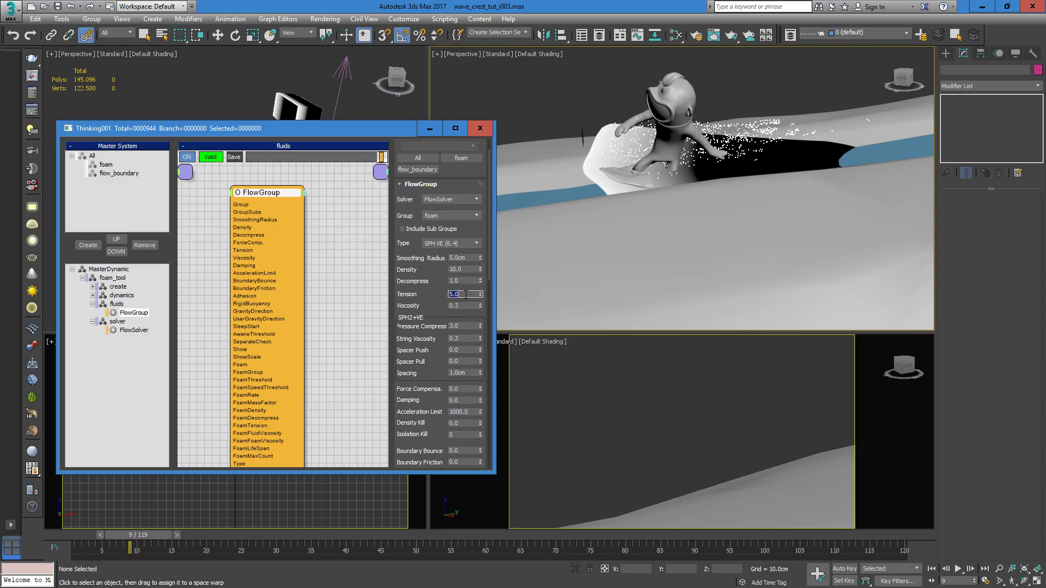
{"action": "left_click_drag", "start_coordinate": [107, 534], "coordinate": [186, 535]}
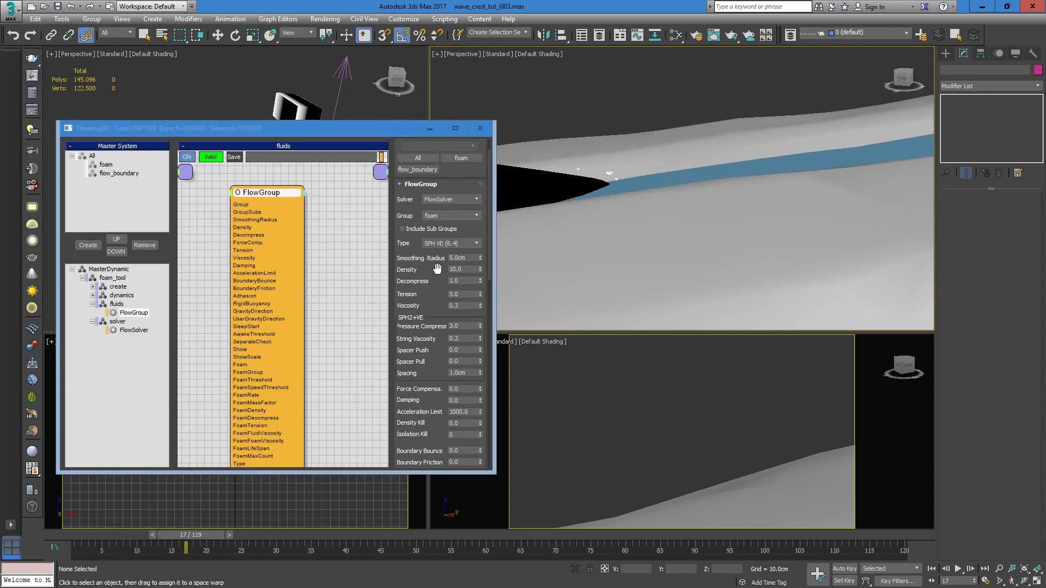
- Set the FlowGroup's tension to 3 and scrub to frame 11 to check the particles
{"action": "left_click", "coordinate": [460, 294]}
{"action": "type", "text": "3"}
{"action": "key", "text": "Return"}
{"action": "left_click_drag", "start_coordinate": [86, 536], "coordinate": [156, 535]}
{"action": "left_click", "coordinate": [86, 35]}
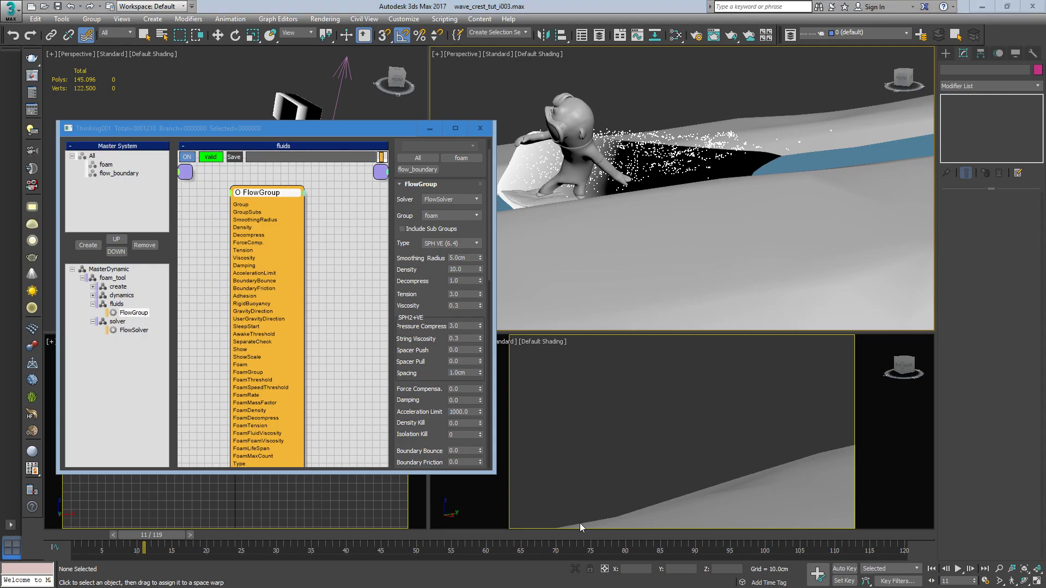
- Set the FlowGroup's density to 5 and its Isolation Kill to 1, after trying an Isolation Kill of 3
{"action": "left_click", "coordinate": [469, 269]}
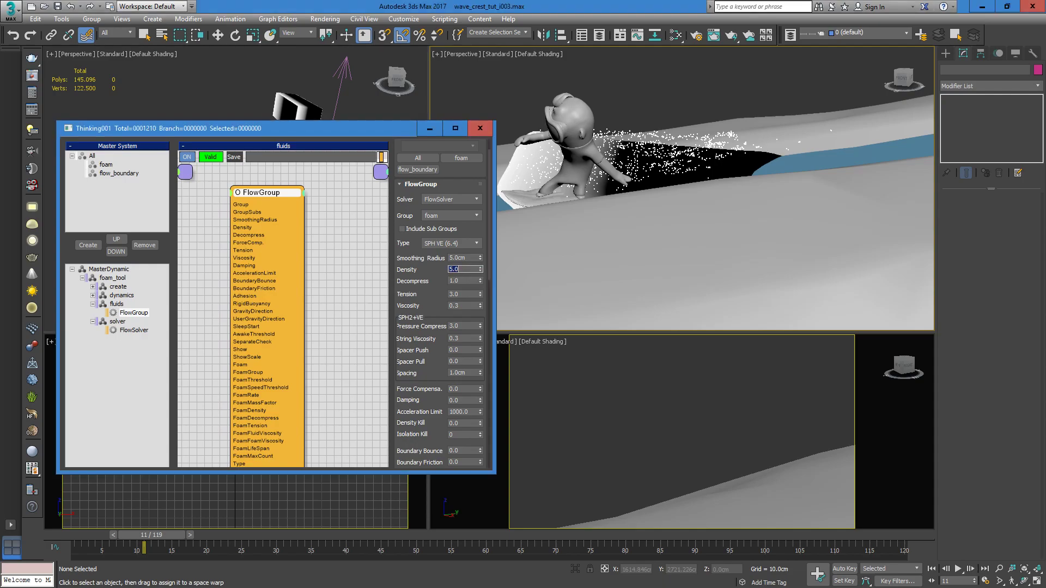
{"action": "left_click_drag", "start_coordinate": [421, 386], "coordinate": [422, 218]}
{"action": "left_click", "coordinate": [464, 300]}
{"action": "type", "text": "3"}
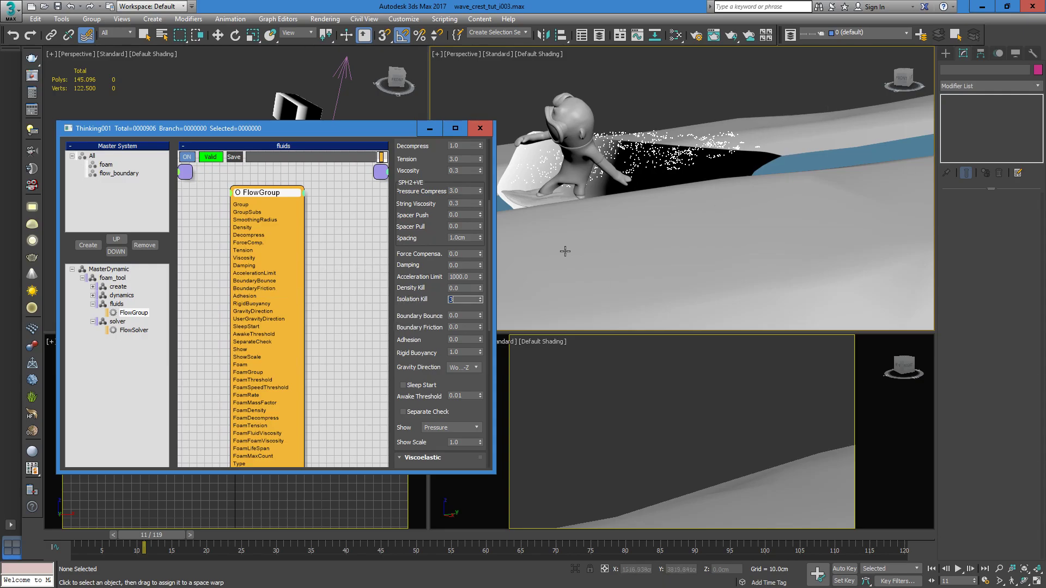
{"action": "type", "text": "1"}
{"action": "key", "text": "Return"}
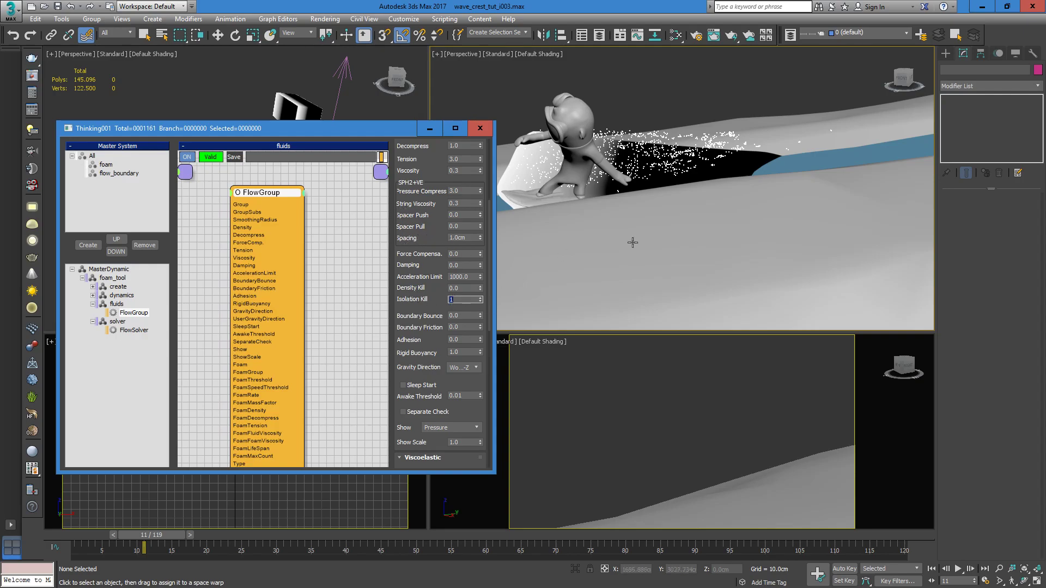
- Turn off Per Emitter on the MatterWaves operator in the create set and raise its emission to 100000 particles per second
{"action": "left_click", "coordinate": [113, 286]}
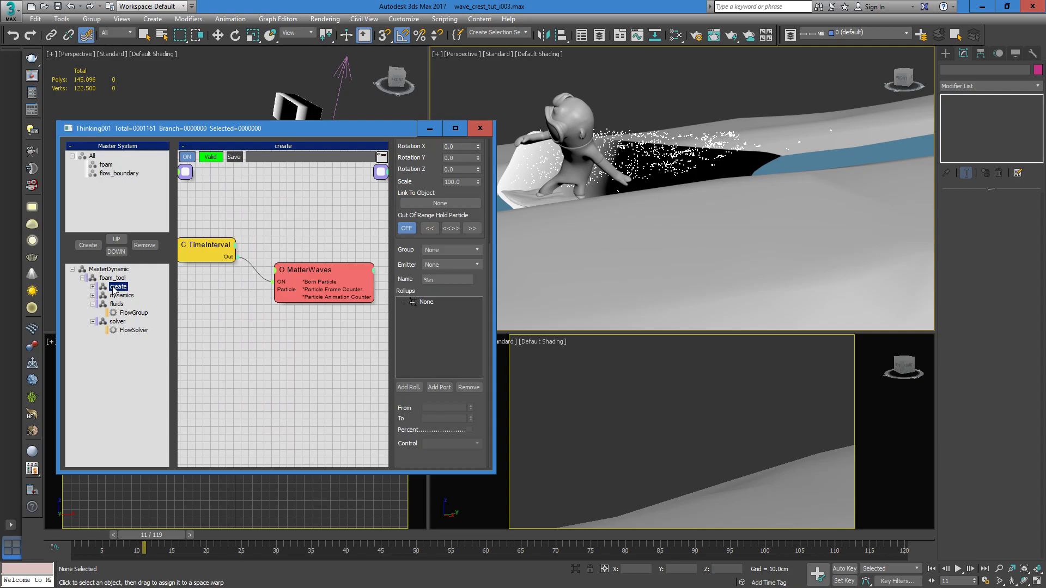
{"action": "left_click", "coordinate": [330, 269]}
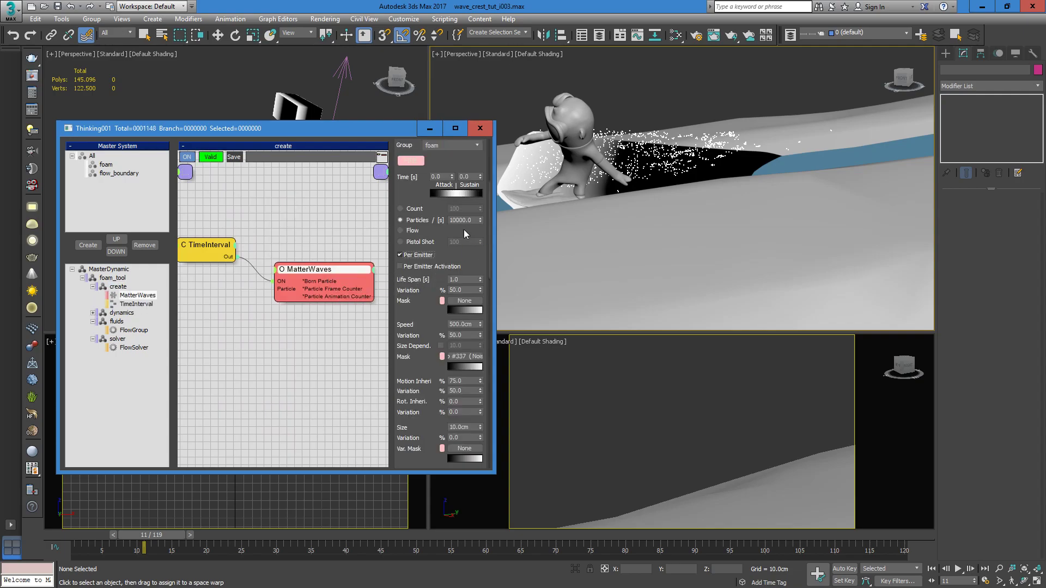
{"action": "left_click", "coordinate": [422, 255]}
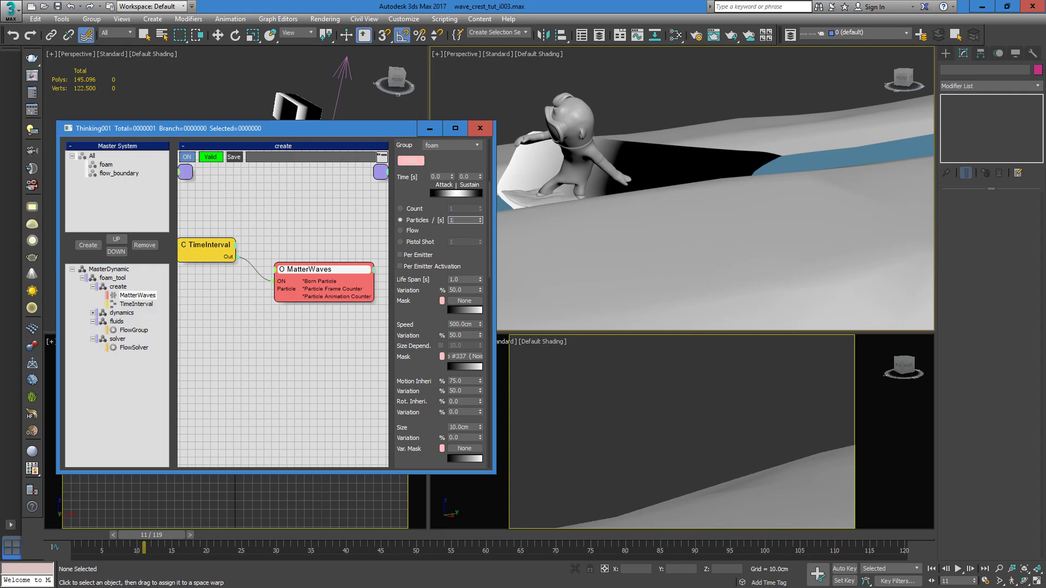
{"action": "type", "text": "100000"}
{"action": "key", "text": "Return"}
- Compare the foam with the FlowGroup's tension at 0 and back at 3
{"action": "left_click", "coordinate": [132, 330]}
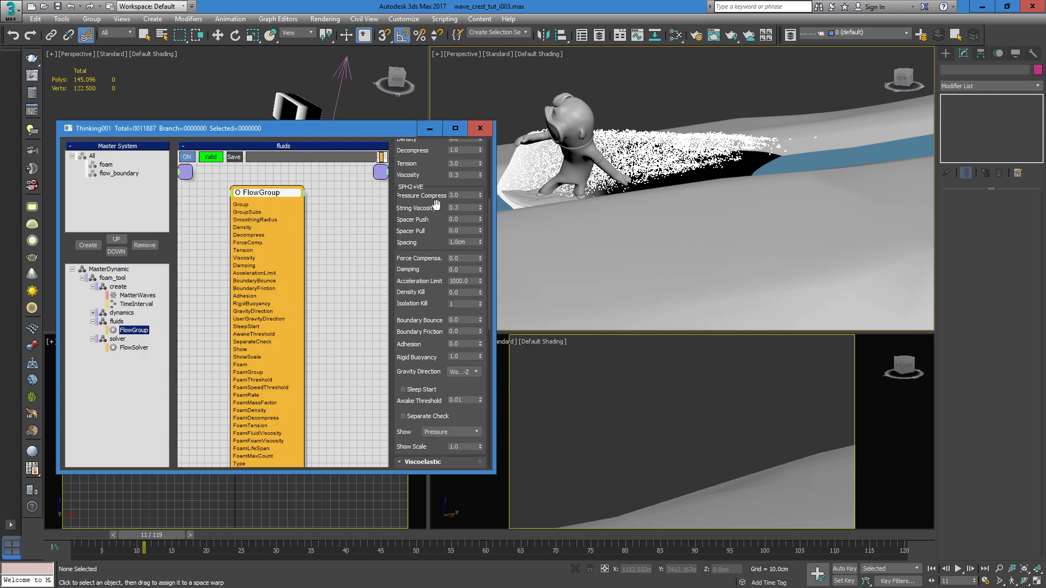
{"action": "scroll", "coordinate": [475, 306], "scroll_direction": "up", "scroll_amount": 5}
{"action": "double_click", "coordinate": [462, 318]}
{"action": "type", "text": "0"}
{"action": "key", "text": "Return"}
{"action": "type", "text": "3"}
{"action": "key", "text": "Return"}
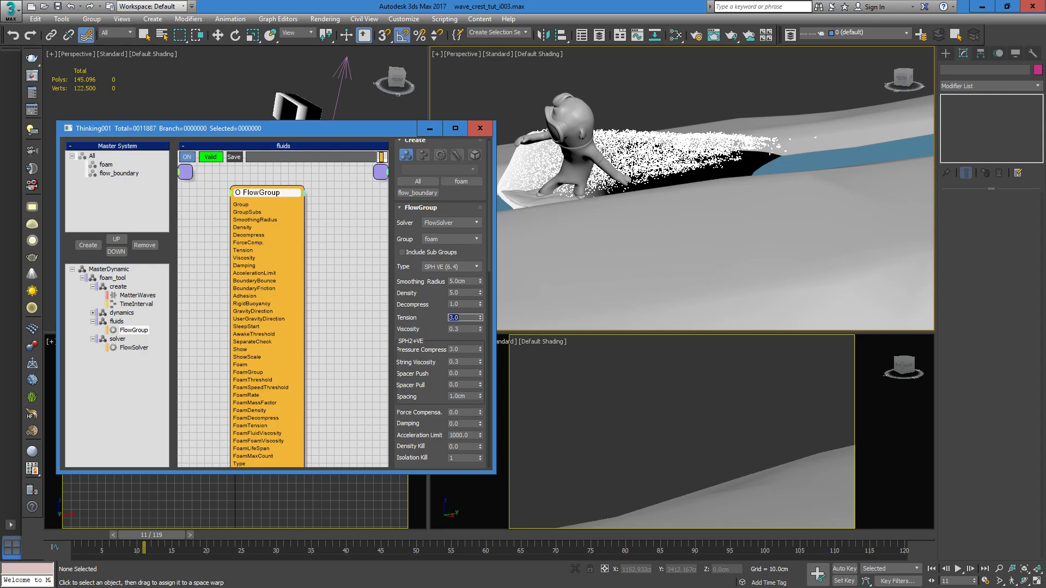
- Scrub the denser foam to frame 21, rewind, and scrub forward to frame 13 to inspect its clumping
{"action": "left_click_drag", "start_coordinate": [65, 531], "coordinate": [214, 542]}
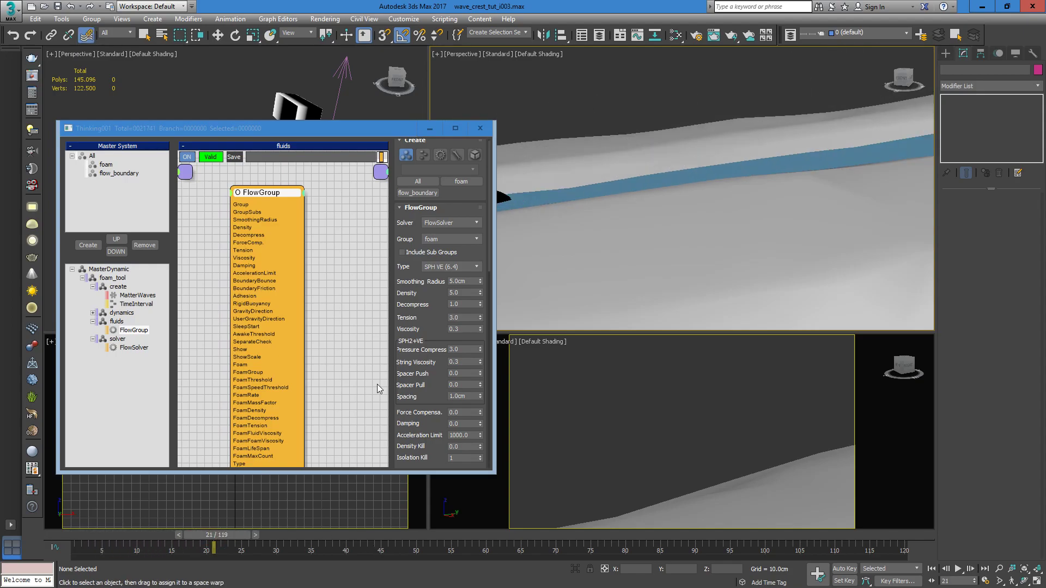
{"action": "left_click_drag", "start_coordinate": [132, 537], "coordinate": [74, 535]}
{"action": "left_click_drag", "start_coordinate": [93, 535], "coordinate": [160, 536]}
{"action": "left_click", "coordinate": [86, 34]}
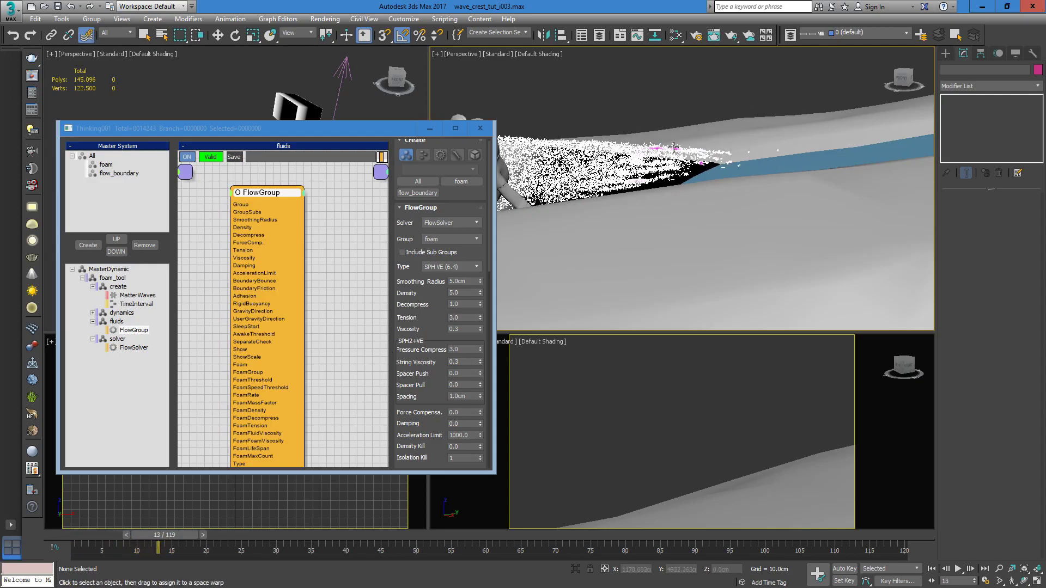
- Set the FlowGroup's Show option to None and rewind the timeline to frame 1
{"action": "scroll", "coordinate": [437, 340], "scroll_direction": "down", "scroll_amount": 5}
{"action": "left_click", "coordinate": [446, 324]}
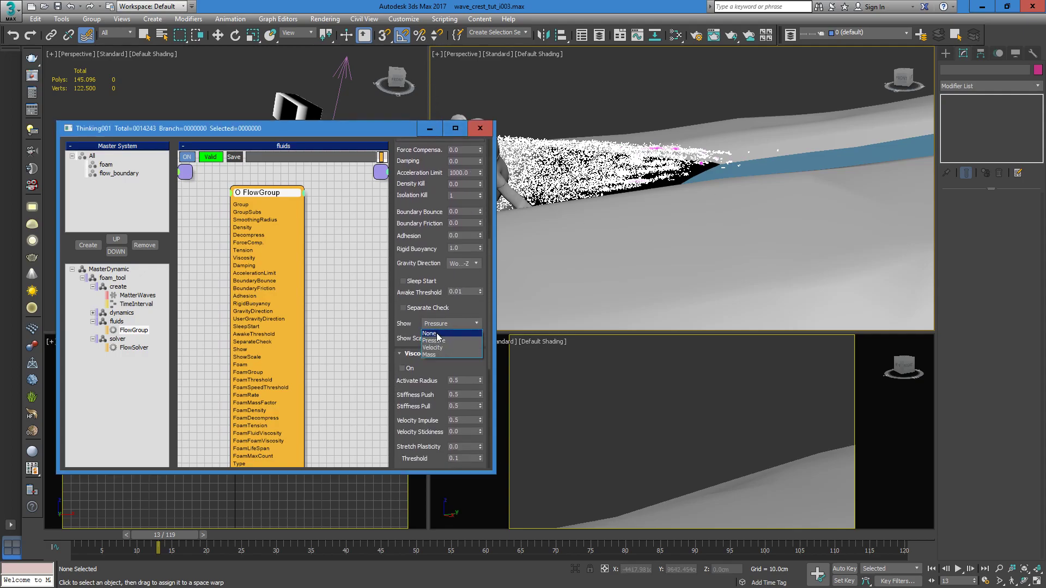
{"action": "left_click", "coordinate": [430, 333]}
{"action": "mouse_move", "coordinate": [65, 534]}
{"action": "left_mouse_down"}
{"action": "mouse_move", "coordinate": [186, 539]}
{"action": "mouse_move", "coordinate": [67, 531]}
{"action": "left_mouse_up"}
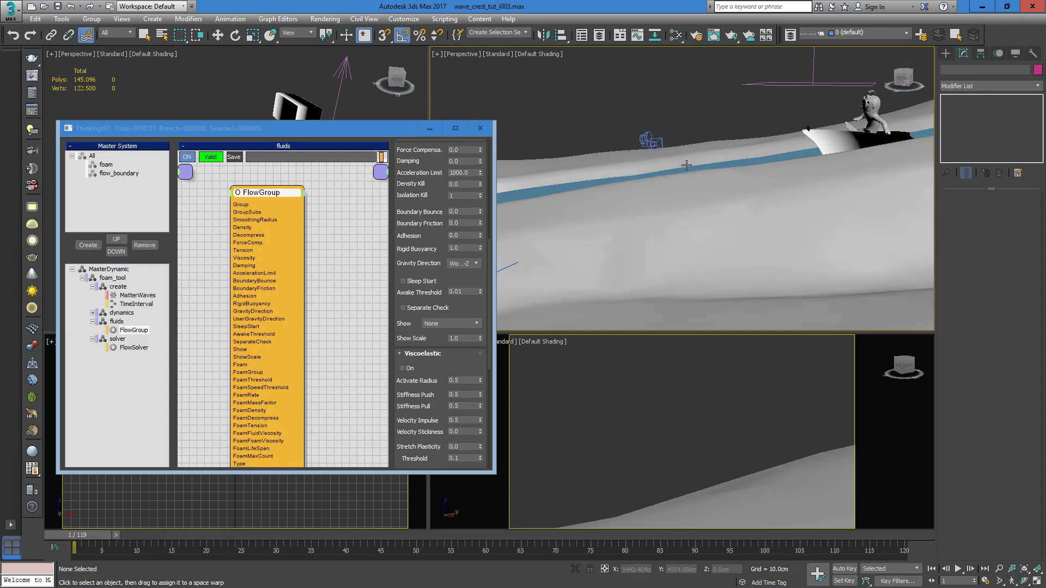
- Return the viewport to Camera001 and create an AVI preview of frames 1 to 80, closing the player after viewing it
{"action": "key", "text": "c"}
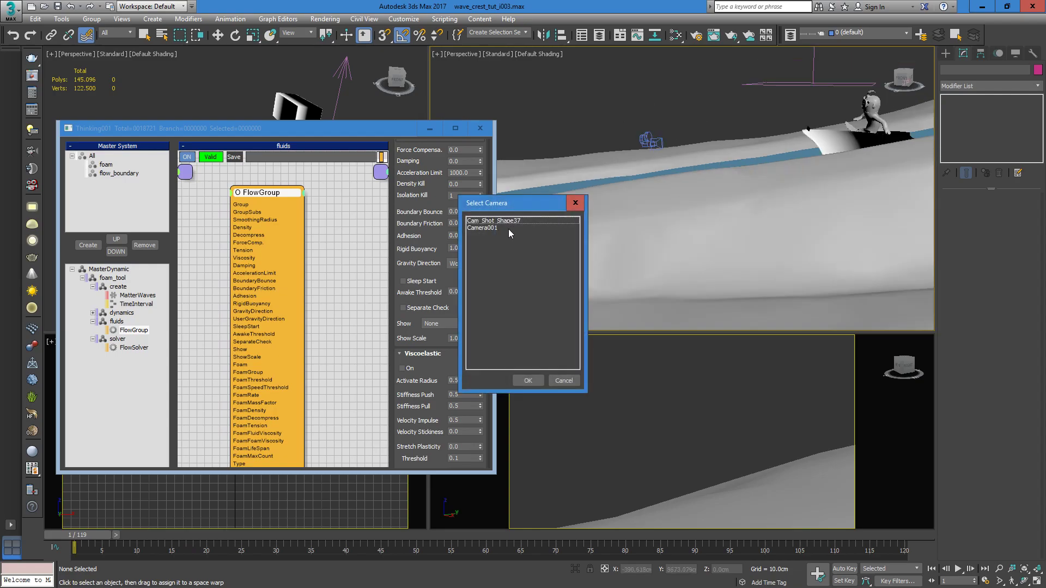
{"action": "double_click", "coordinate": [508, 229]}
{"action": "left_click", "coordinate": [61, 18]}
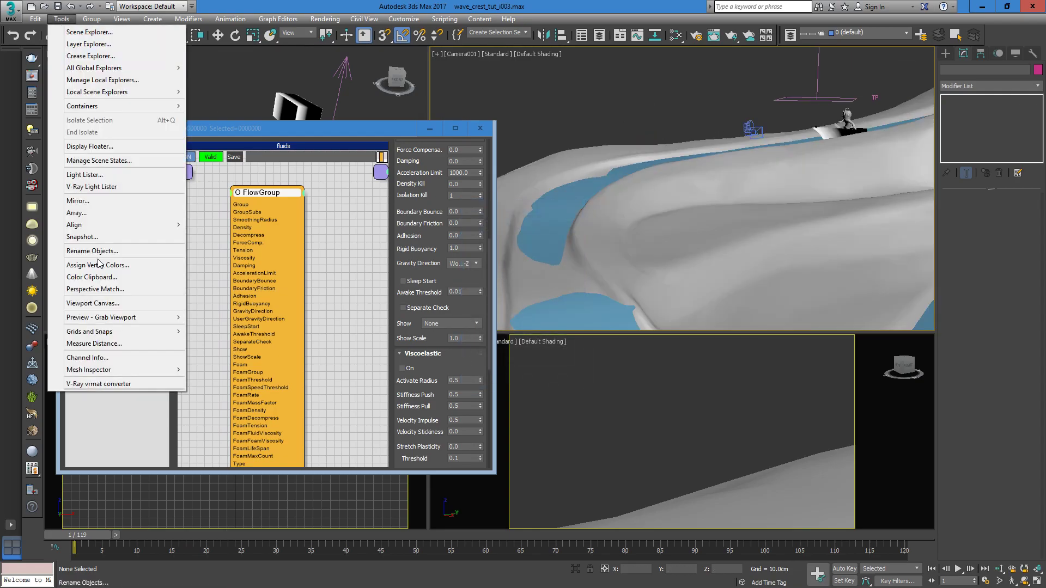
{"action": "mouse_move", "coordinate": [163, 317]}
{"action": "left_click", "coordinate": [198, 317]}
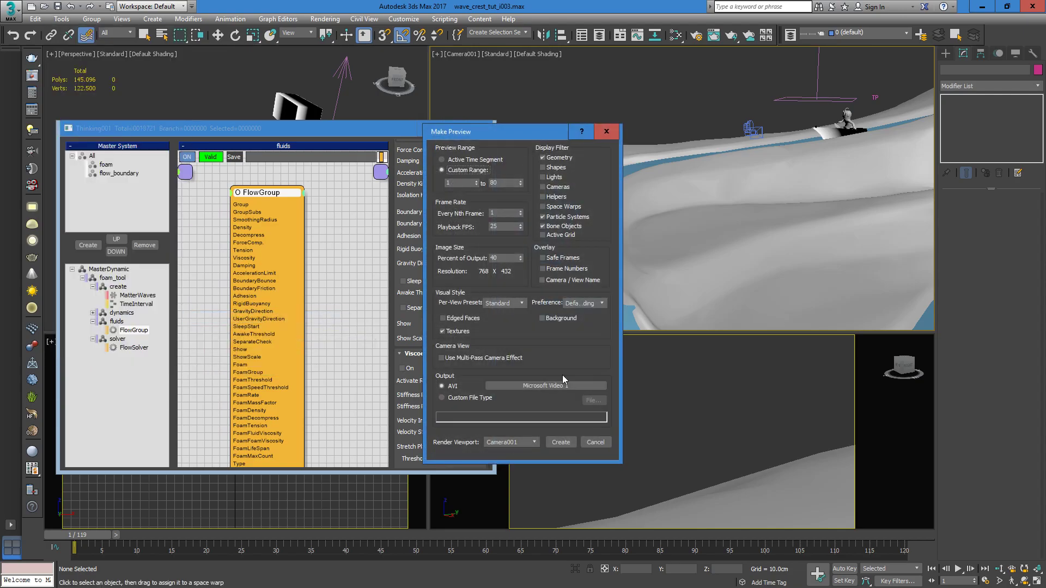
{"action": "left_click", "coordinate": [560, 442]}
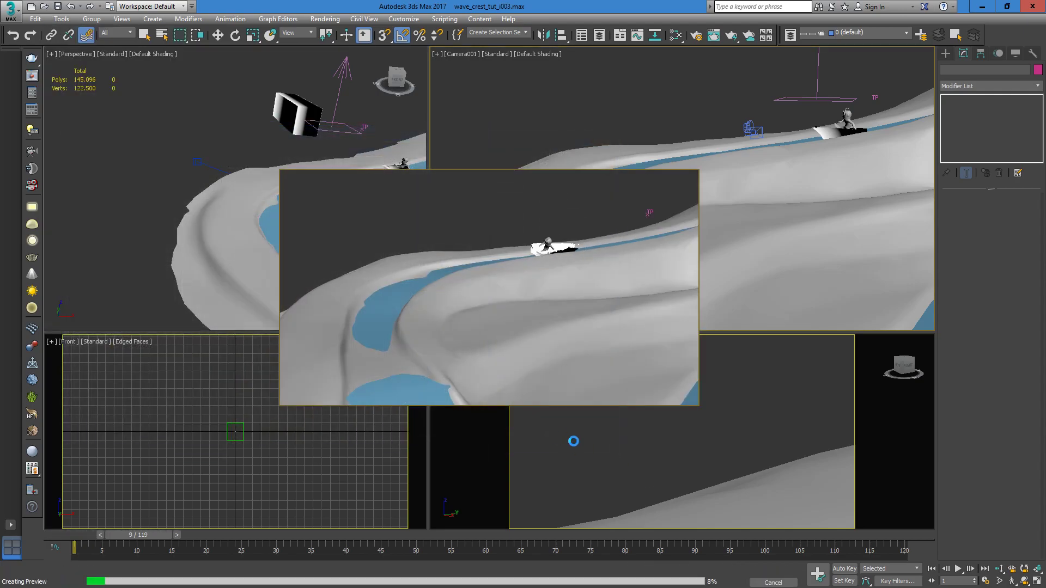
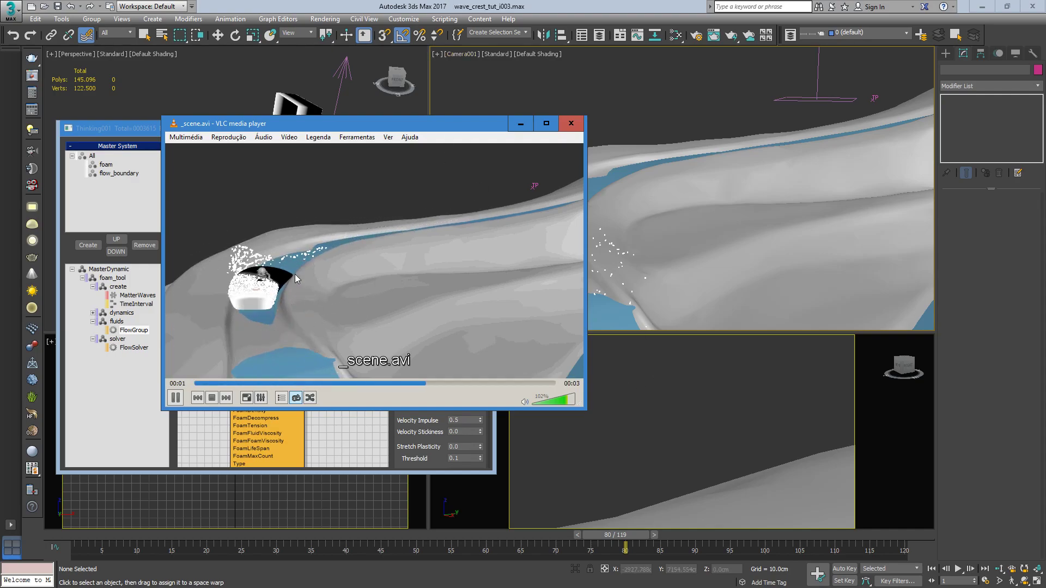
{"action": "left_click", "coordinate": [571, 124]}
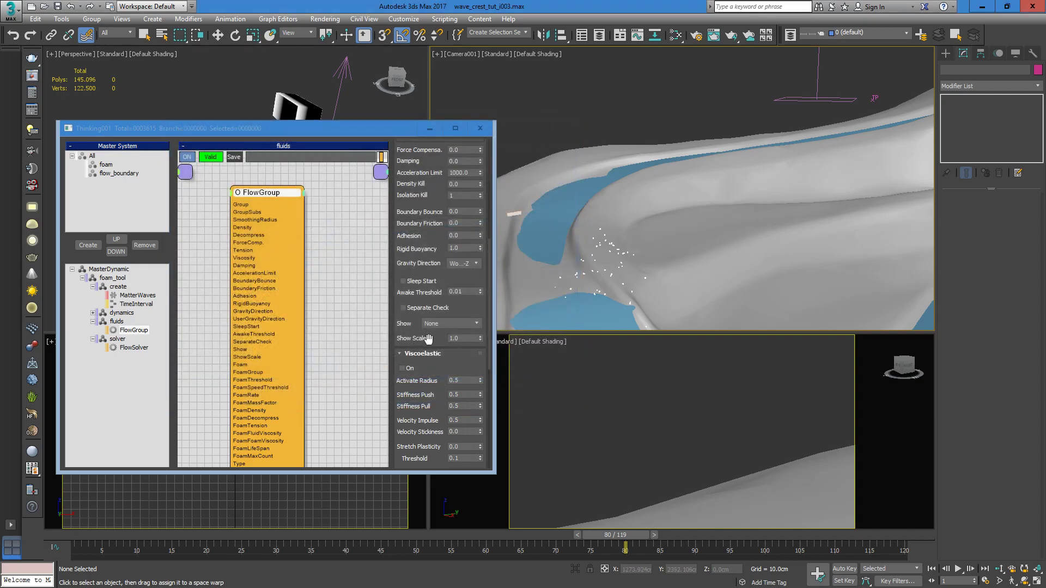
- Widen the Thinking Particles window around the FlowGroup network and save the scene
{"action": "left_click", "coordinate": [273, 194]}
{"action": "left_click_drag", "start_coordinate": [273, 194], "coordinate": [241, 196]}
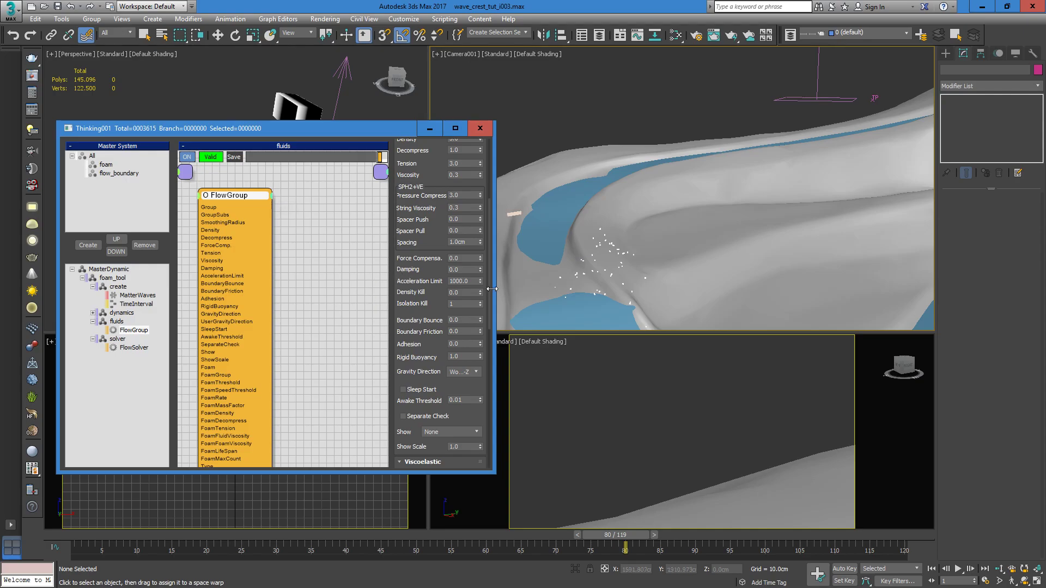
{"action": "left_click", "coordinate": [587, 285]}
{"action": "left_click_drag", "start_coordinate": [494, 294], "coordinate": [587, 294]}
{"action": "left_click", "coordinate": [9, 9]}
{"action": "left_click", "coordinate": [48, 119]}
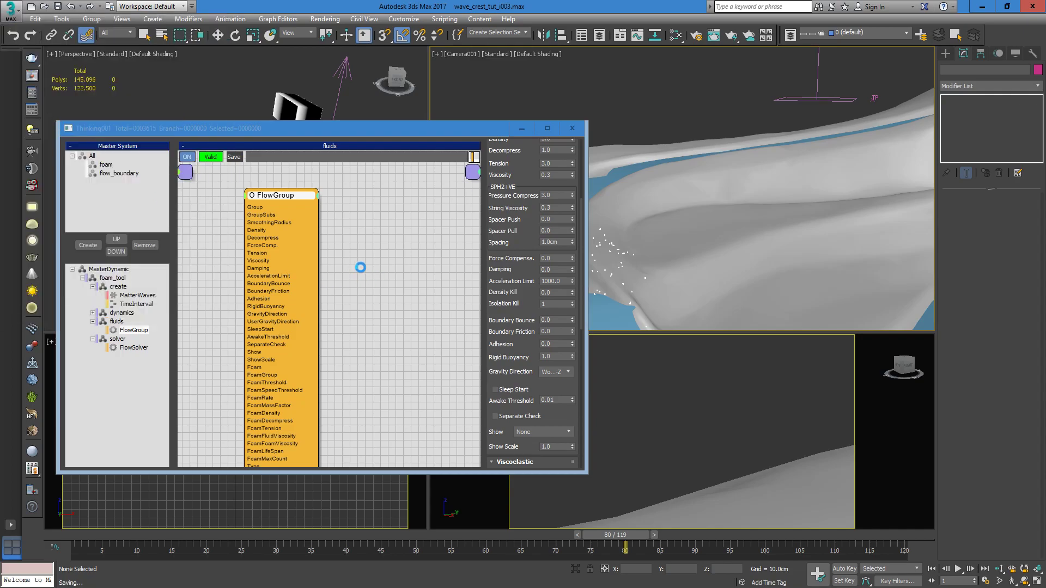
- Add a LayerToParticle generator operator to the create dynamic set and place it beside the MatterWaves node
{"action": "right_click", "coordinate": [358, 270]}
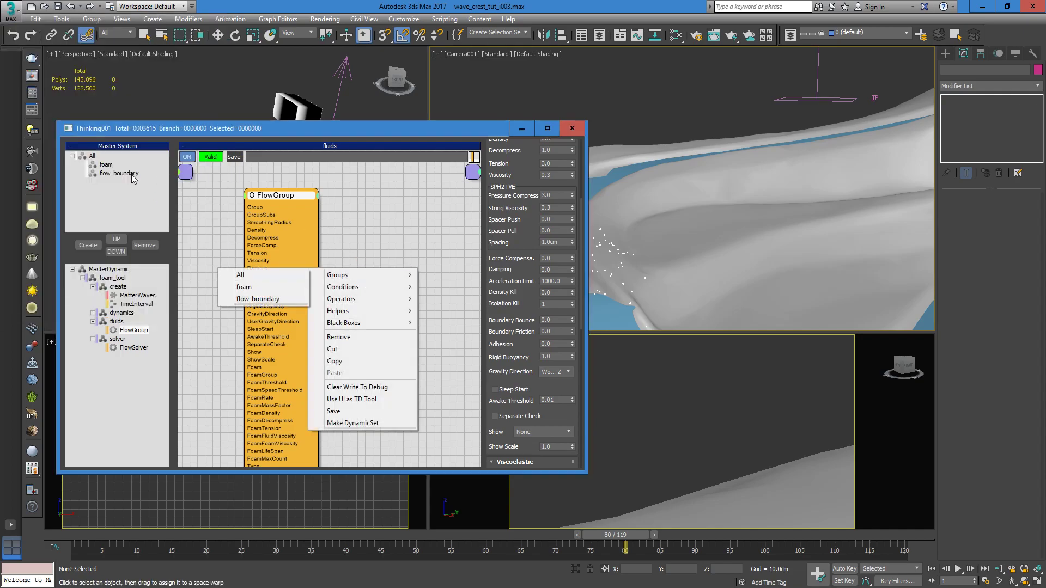
{"action": "left_click", "coordinate": [121, 287]}
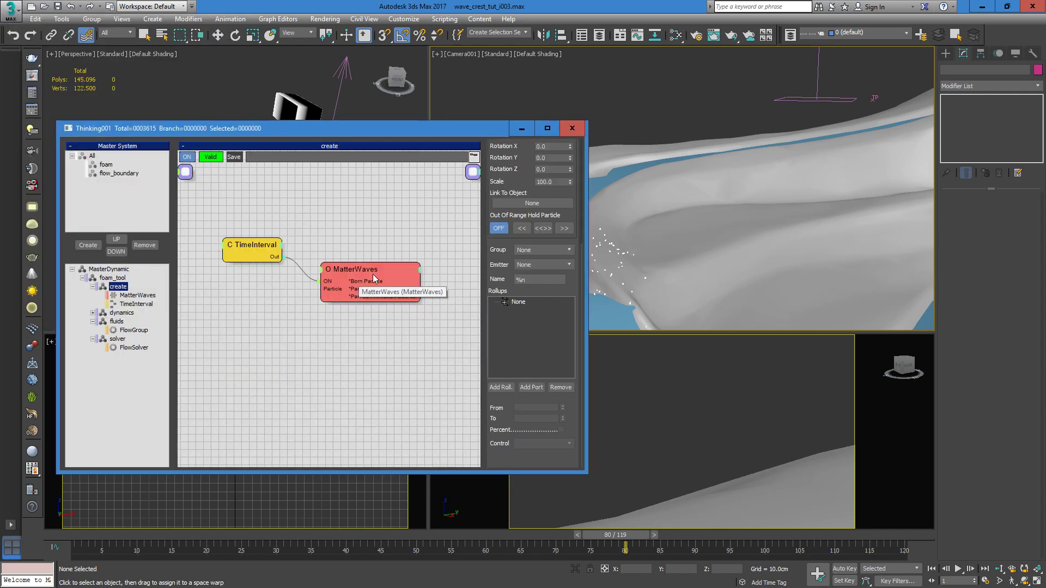
{"action": "middle_click_drag", "start_coordinate": [378, 342], "coordinate": [311, 357]}
{"action": "double_click", "coordinate": [424, 331]}
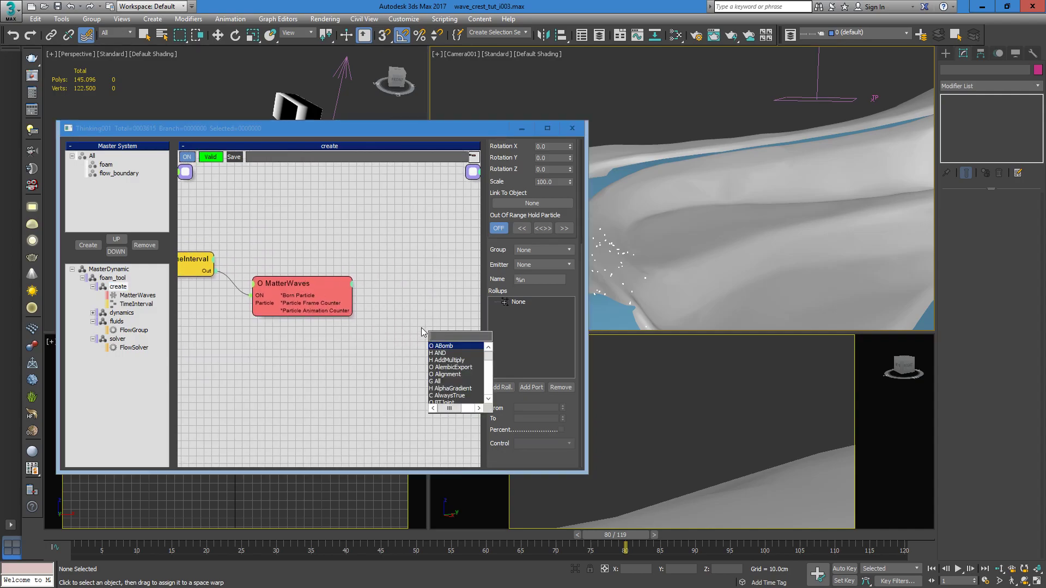
{"action": "left_click", "coordinate": [436, 287]}
{"action": "right_click", "coordinate": [382, 287]}
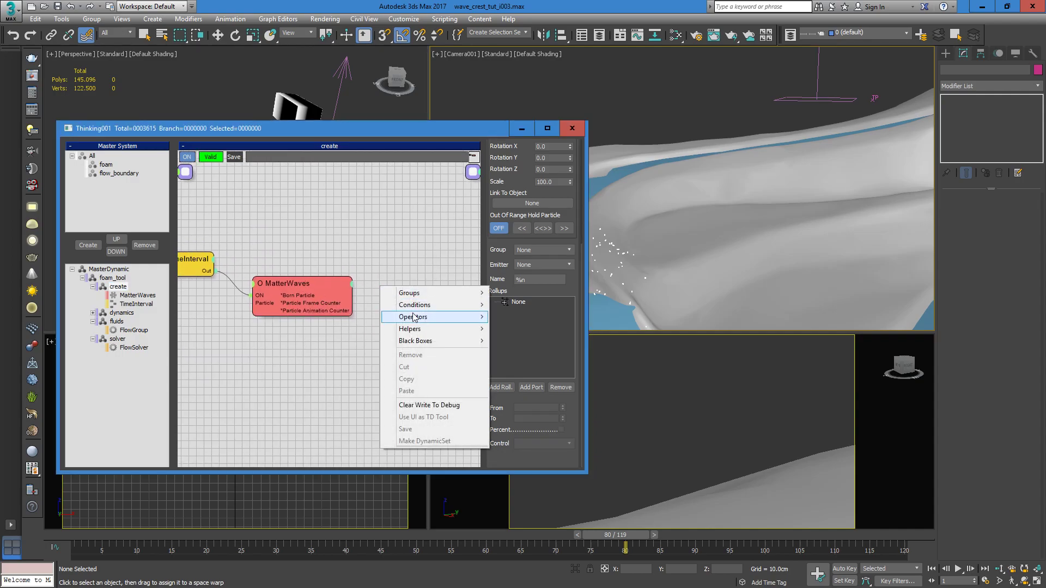
{"action": "mouse_move", "coordinate": [413, 317]}
{"action": "mouse_move", "coordinate": [340, 330]}
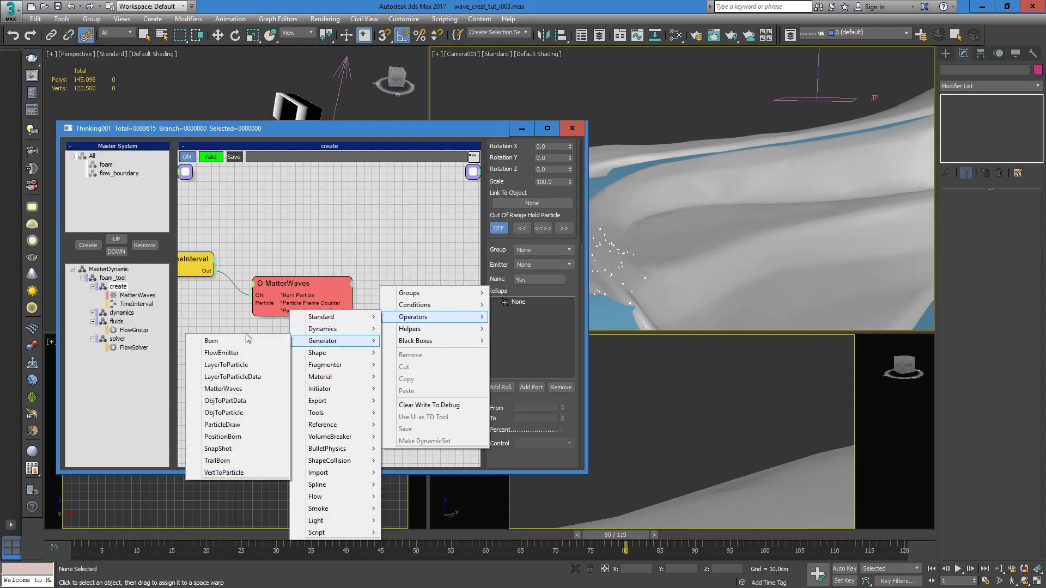
{"action": "left_click", "coordinate": [237, 365]}
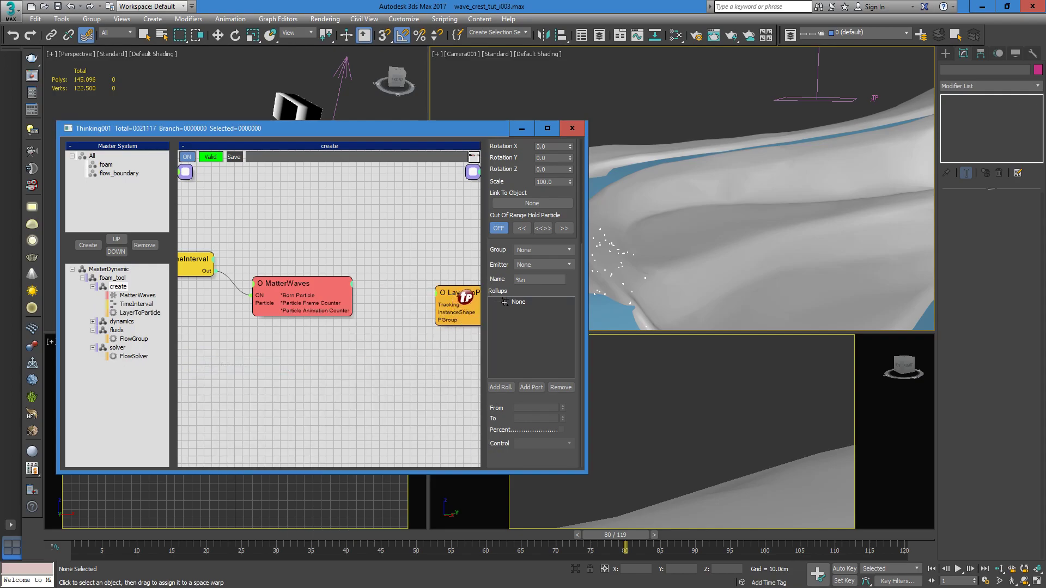
{"action": "left_click", "coordinate": [459, 298]}
{"action": "left_click_drag", "start_coordinate": [459, 298], "coordinate": [403, 275]}
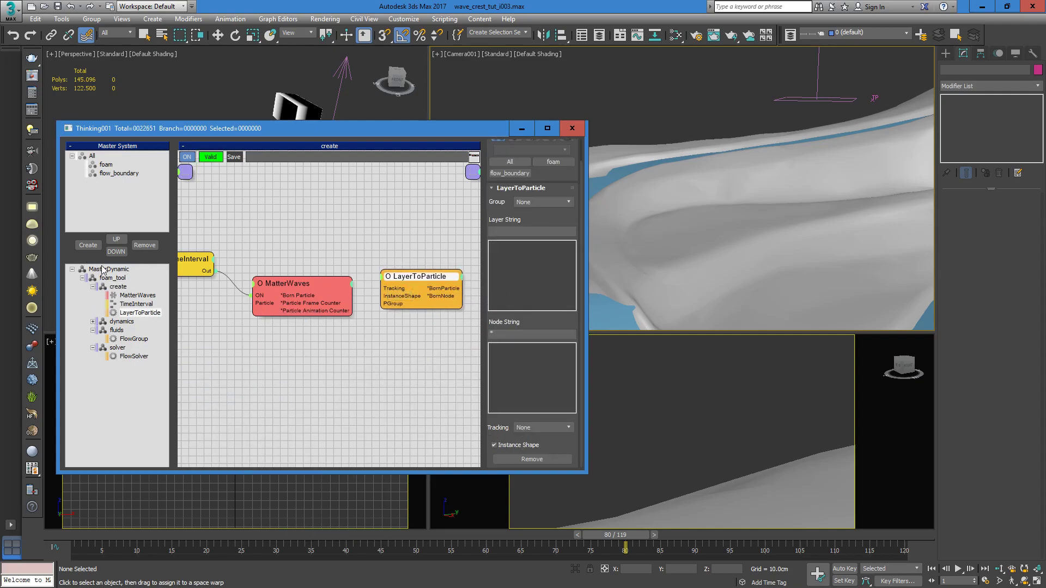
{"action": "left_click", "coordinate": [108, 269]}
{"action": "left_click_drag", "start_coordinate": [566, 398], "coordinate": [566, 437]}
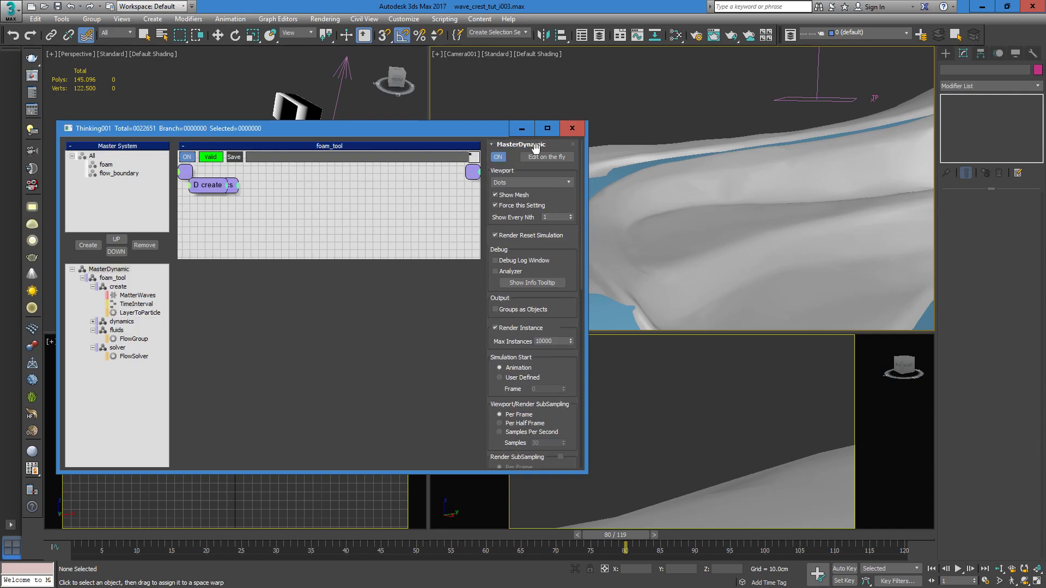
{"action": "left_click", "coordinate": [122, 322]}
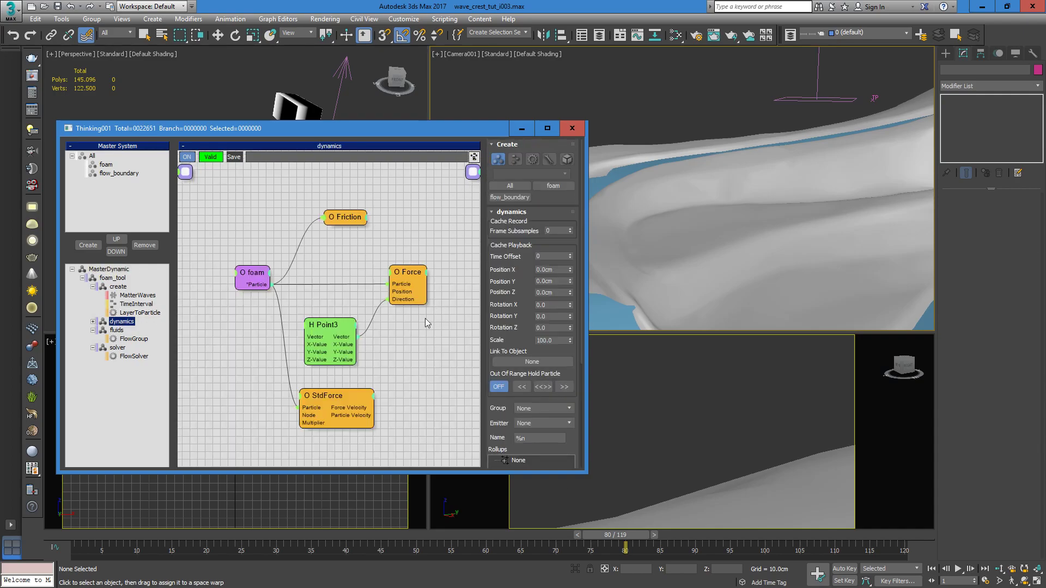
- In the create set, align LayerToParticle with MatterWaves, rewind to frame 1, and set MatterWaves to emit 10000 particles per second
{"action": "left_click", "coordinate": [117, 286]}
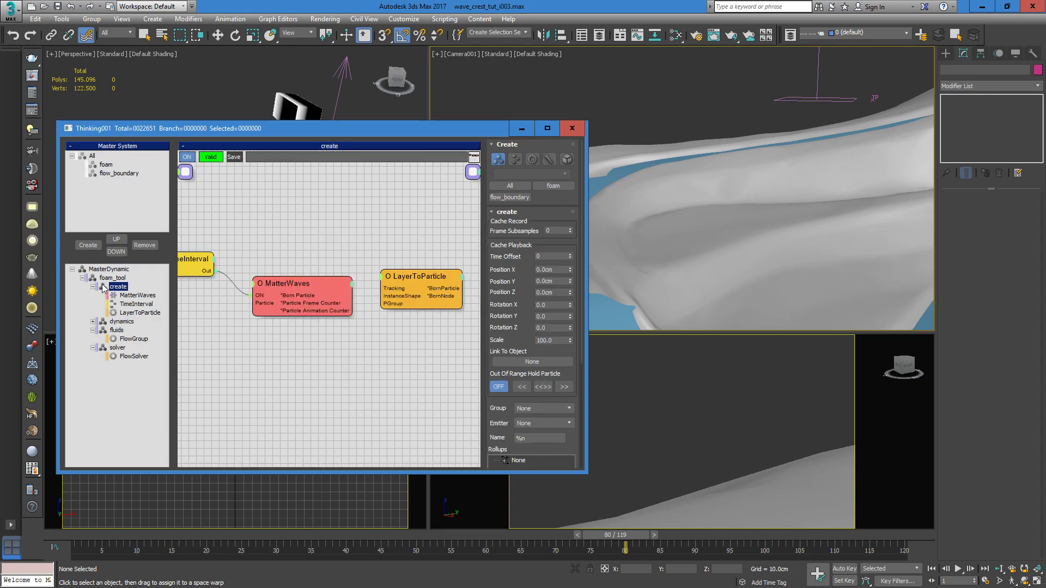
{"action": "left_click_drag", "start_coordinate": [411, 279], "coordinate": [406, 287]}
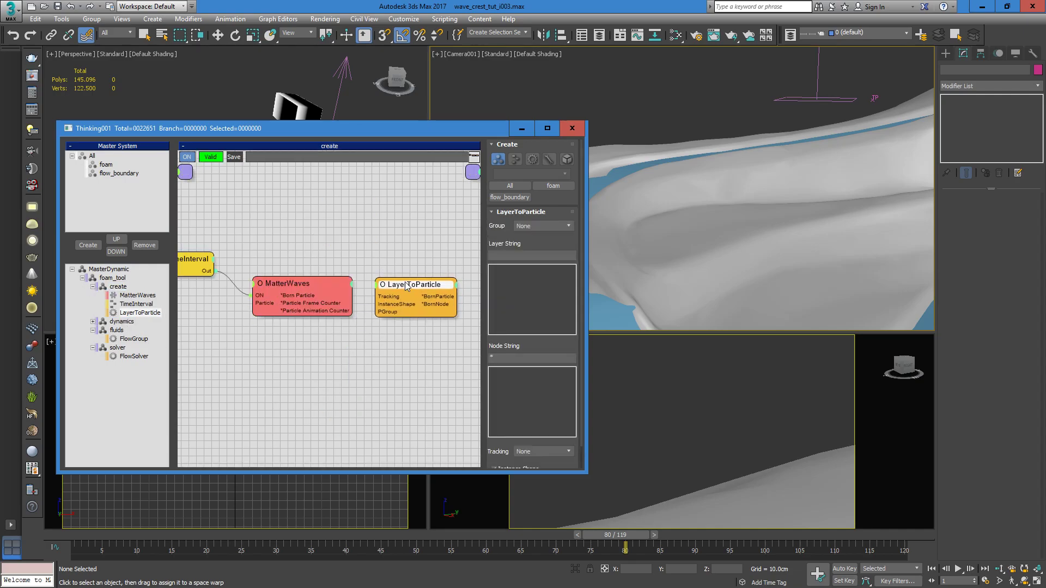
{"action": "left_click", "coordinate": [67, 533]}
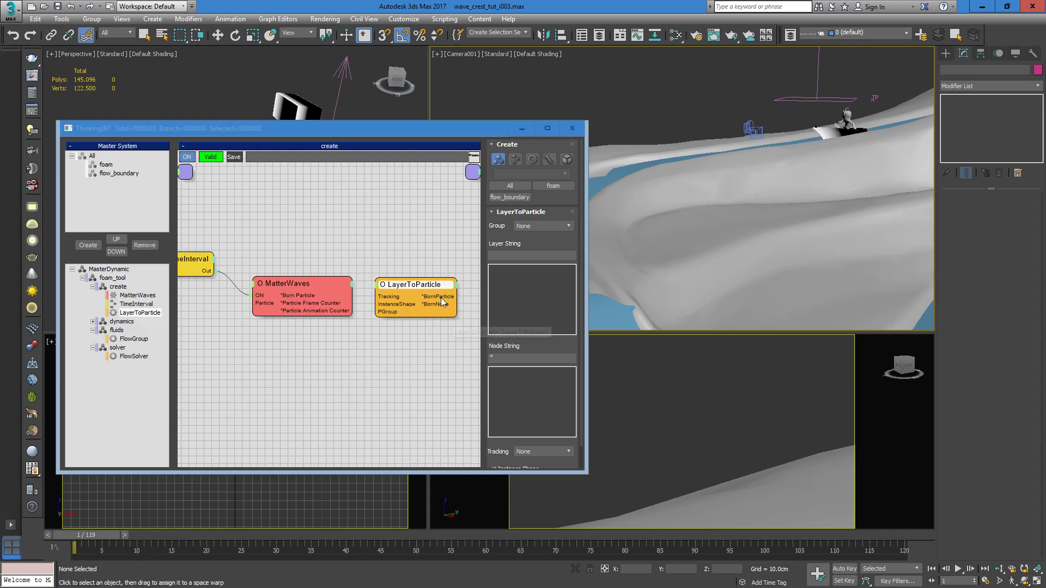
{"action": "left_click", "coordinate": [314, 286]}
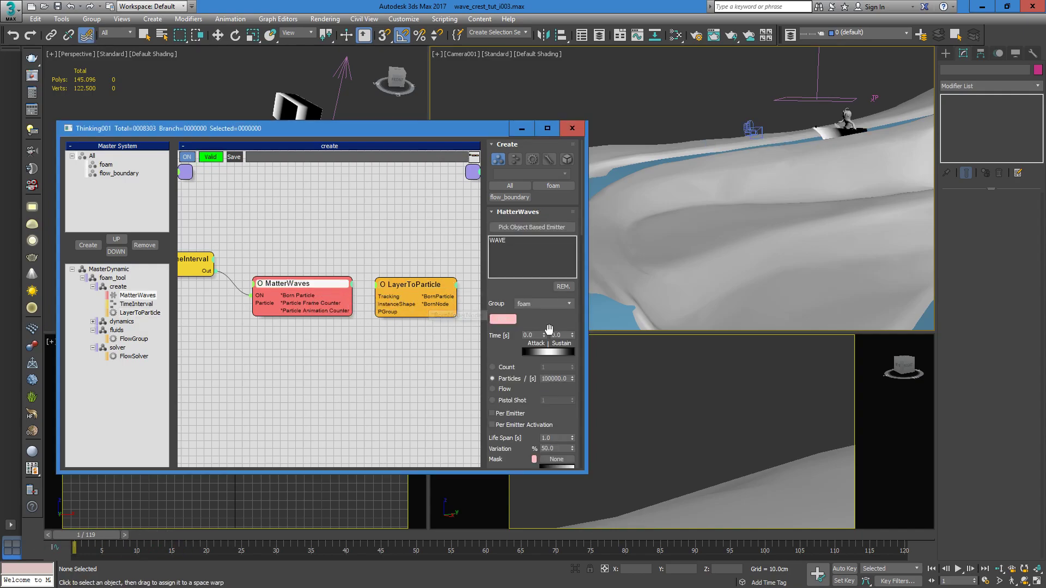
{"action": "left_click", "coordinate": [559, 380]}
{"action": "key", "text": "BackSpace"}
{"action": "key", "text": "Return"}
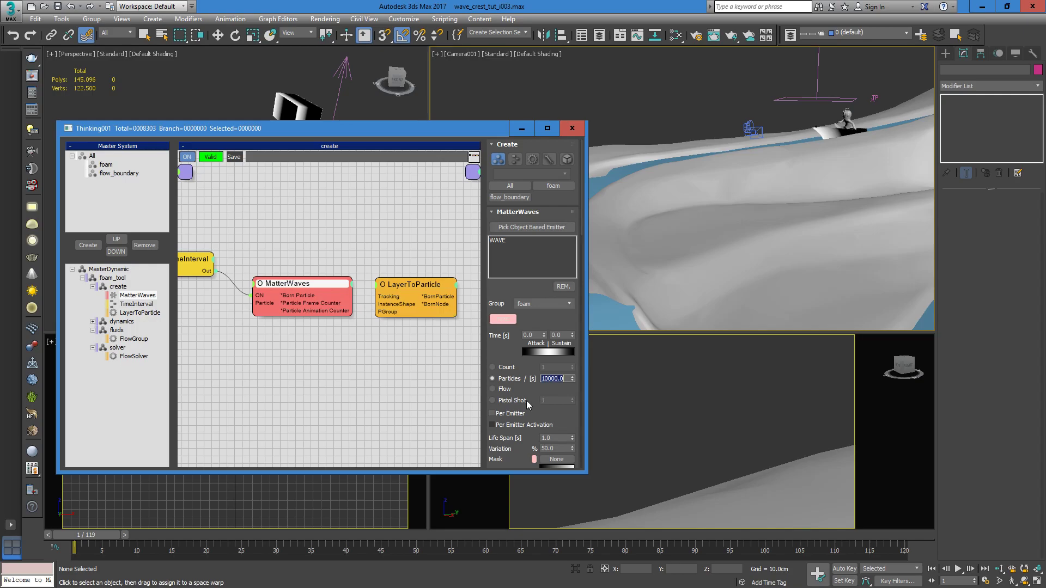
- Assign the LayerToParticle operator to the flow_boundary particle group
{"action": "left_click", "coordinate": [414, 295]}
{"action": "left_click", "coordinate": [532, 227]}
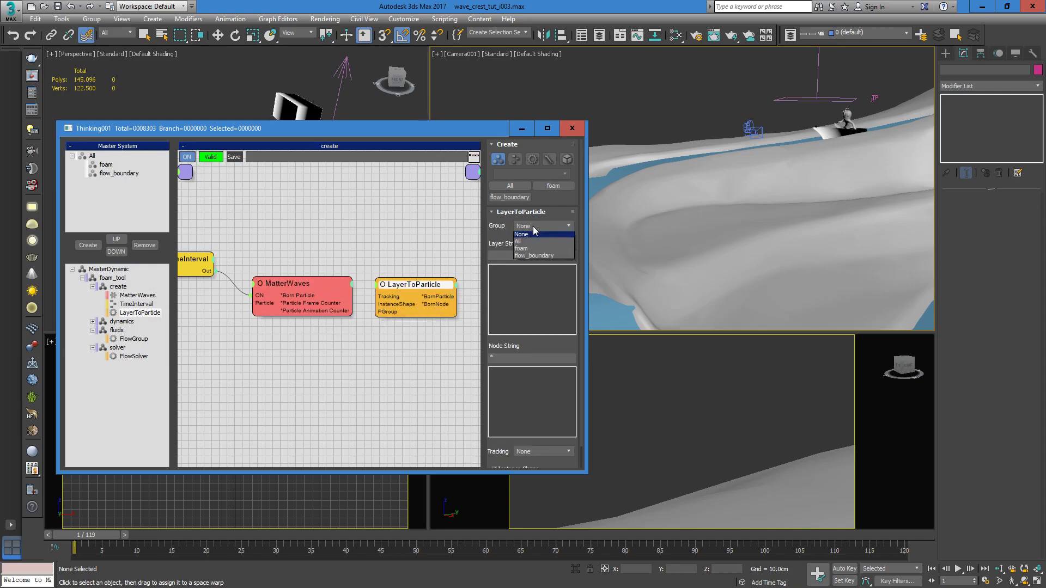
{"action": "left_click", "coordinate": [534, 257]}
{"action": "left_click", "coordinate": [518, 254]}
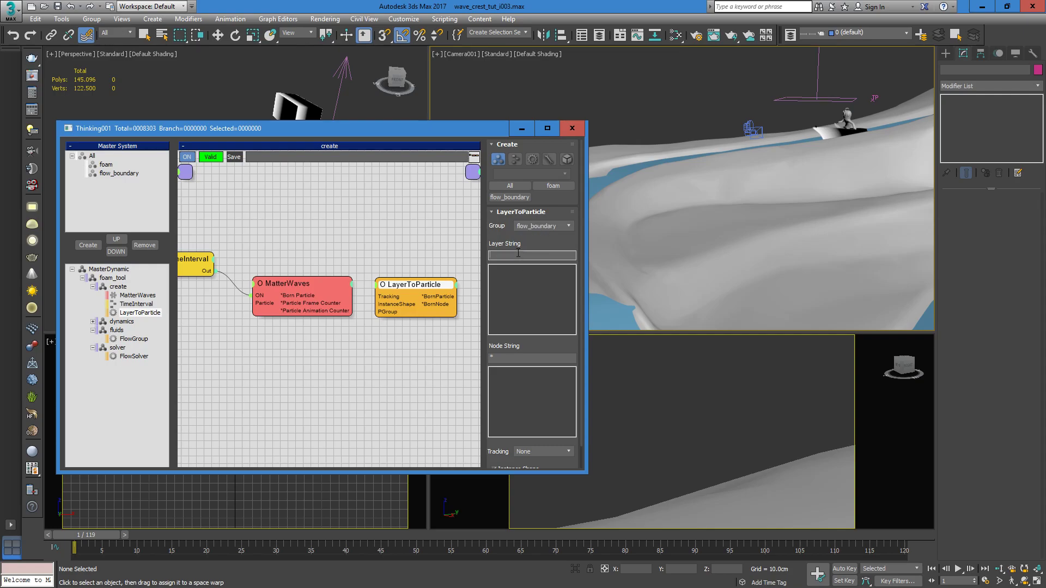
- Make Flow_Boundary the current layer and toggle its visibility off and on to check which objects it contains
{"action": "left_click", "coordinate": [848, 33]}
{"action": "left_click", "coordinate": [847, 56]}
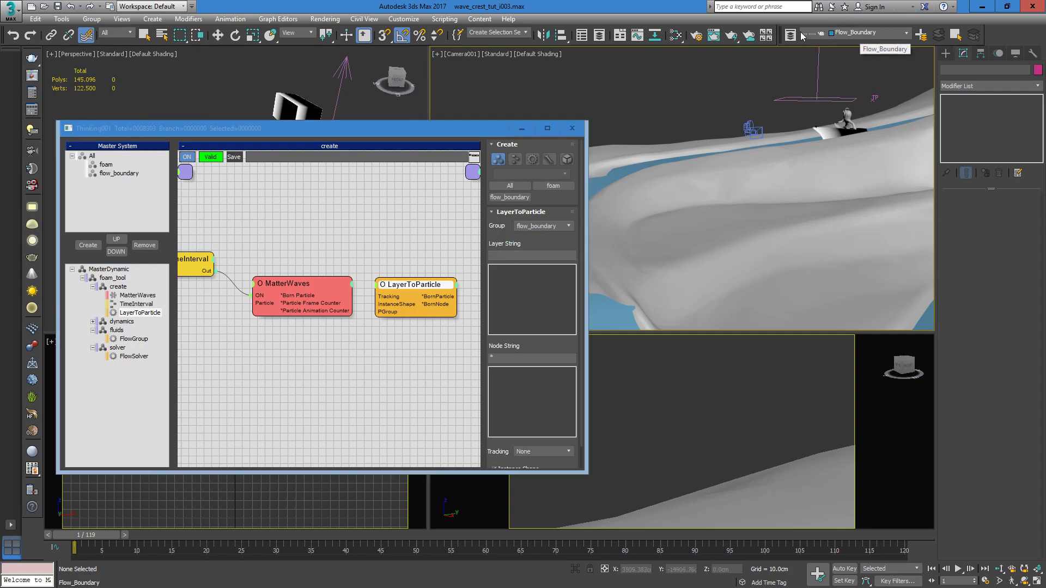
{"action": "left_click", "coordinate": [814, 32]}
{"action": "left_click", "coordinate": [804, 55]}
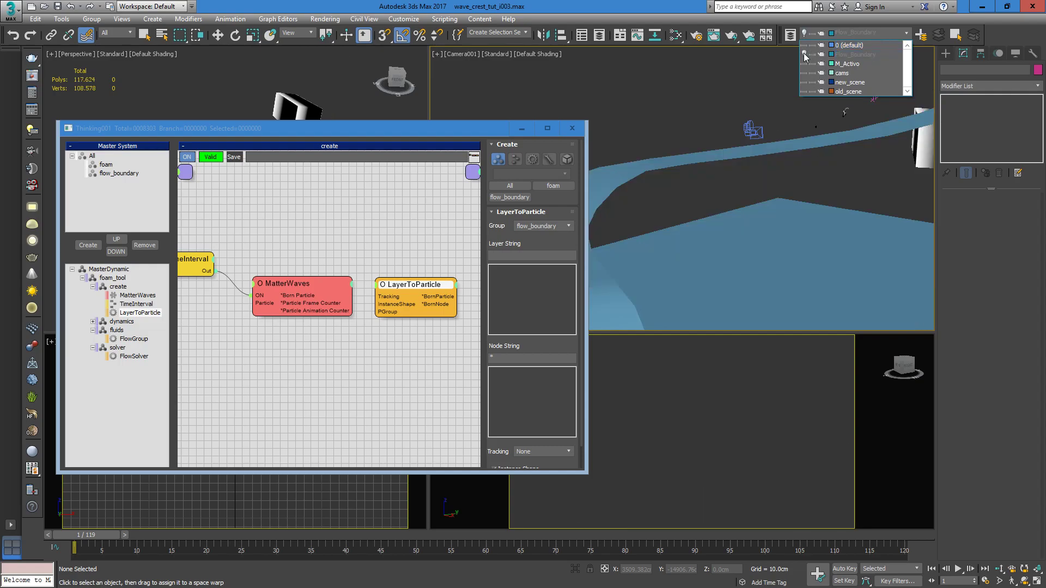
{"action": "left_click", "coordinate": [804, 54]}
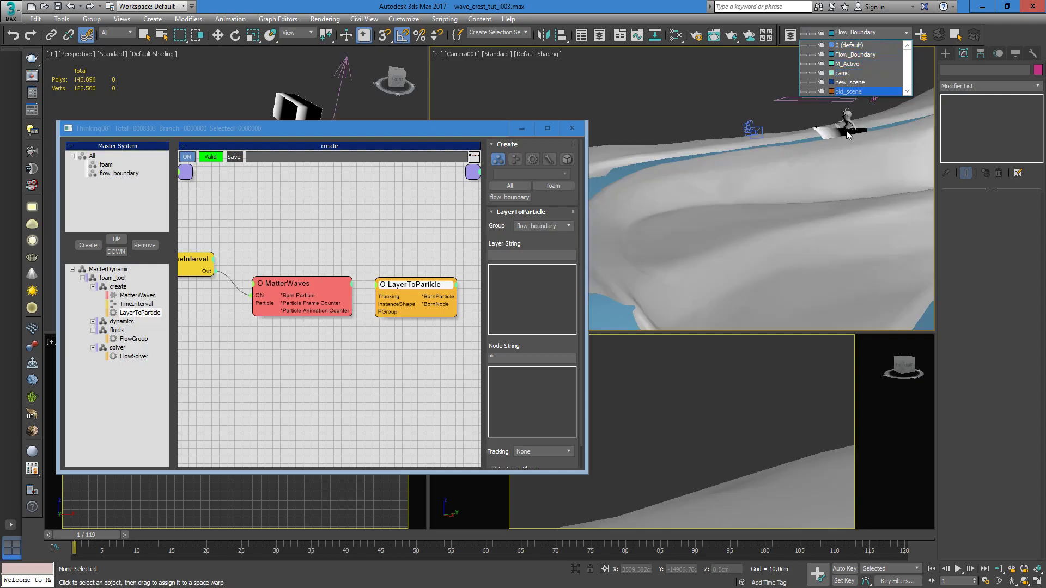
{"action": "left_click", "coordinate": [823, 136]}
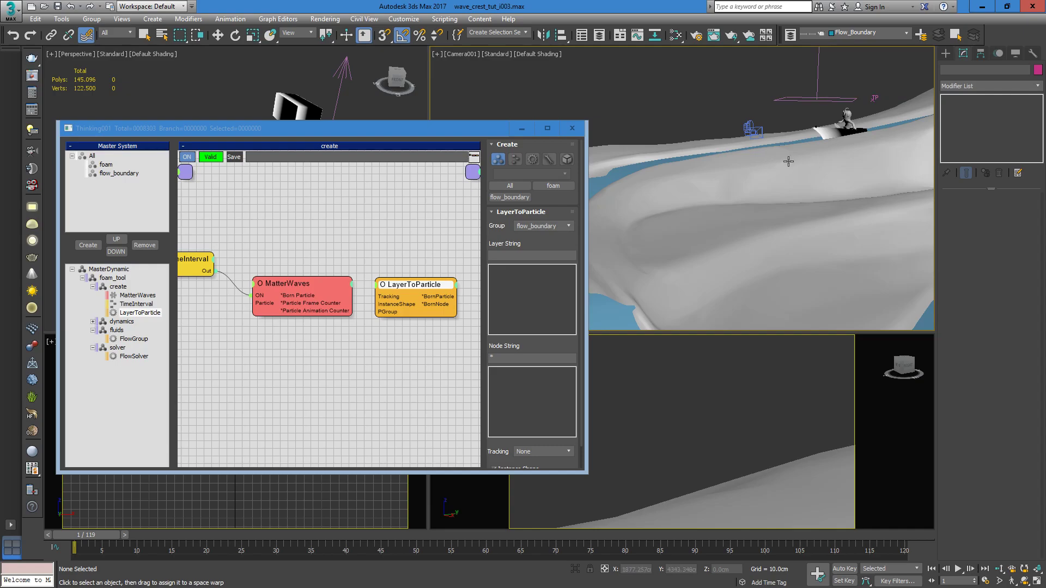
- Set the LayerToParticle Layer String to Flo* and review the matching layer and its nodes
{"action": "left_click", "coordinate": [510, 254]}
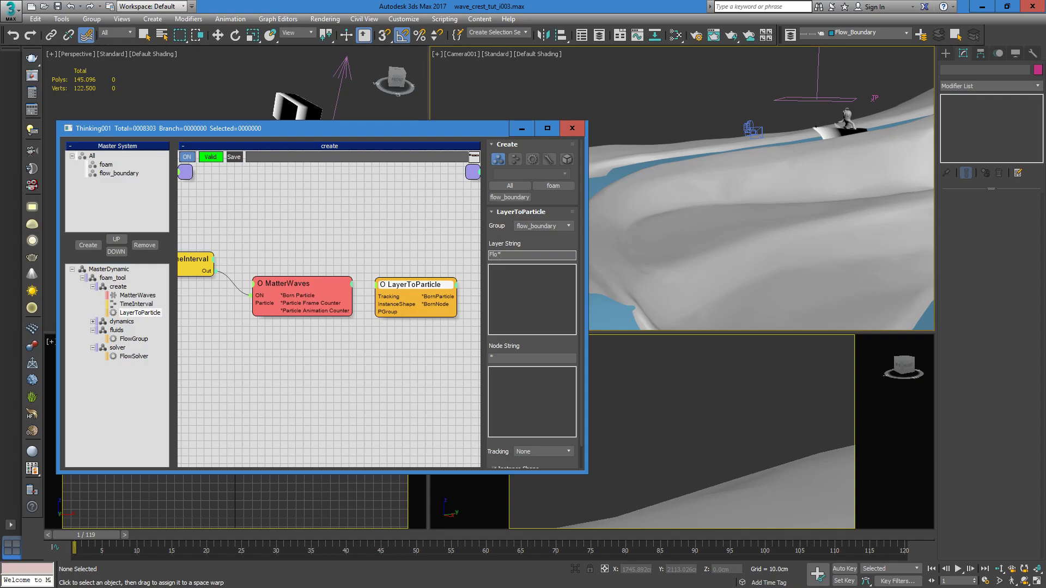
{"action": "key", "text": "Return"}
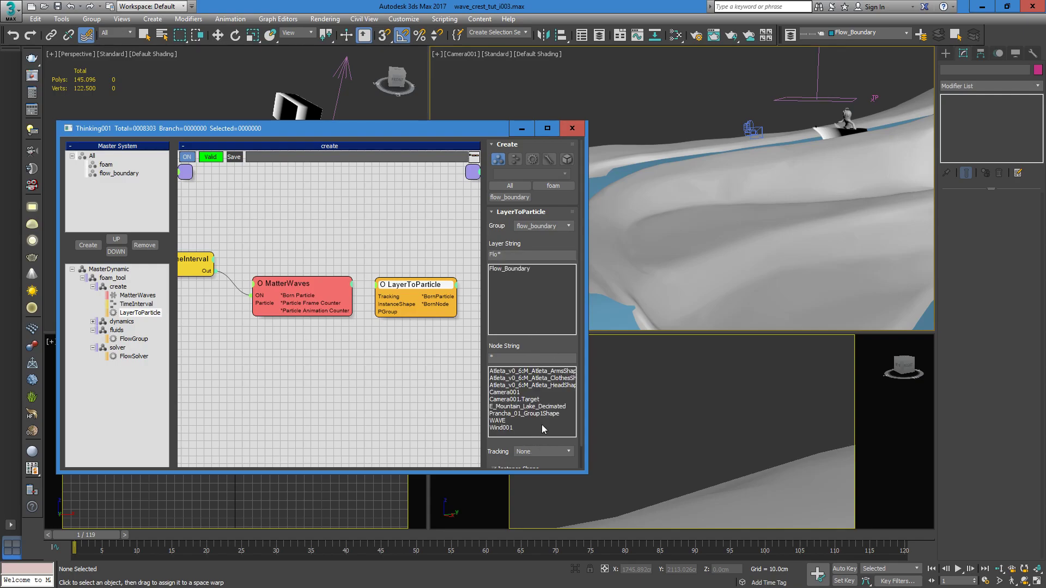
{"action": "left_click_drag", "start_coordinate": [506, 254], "coordinate": [445, 259]}
{"action": "left_click_drag", "start_coordinate": [543, 345], "coordinate": [548, 251]}
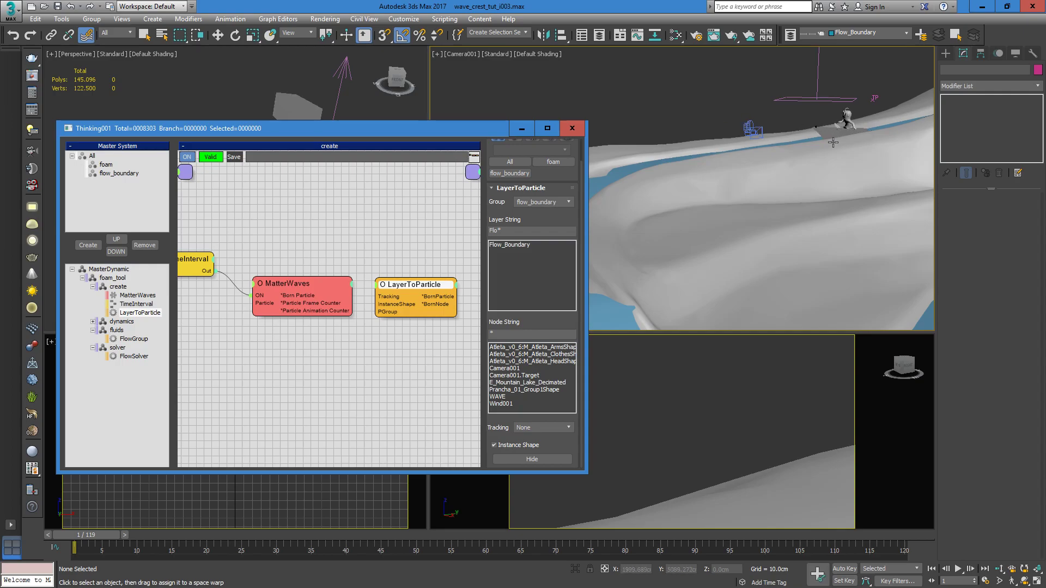
- Set LayerToParticle's Tracking to ObjectToParticle and scrub to frame 24 to check the boundary particles
{"action": "left_click", "coordinate": [541, 429]}
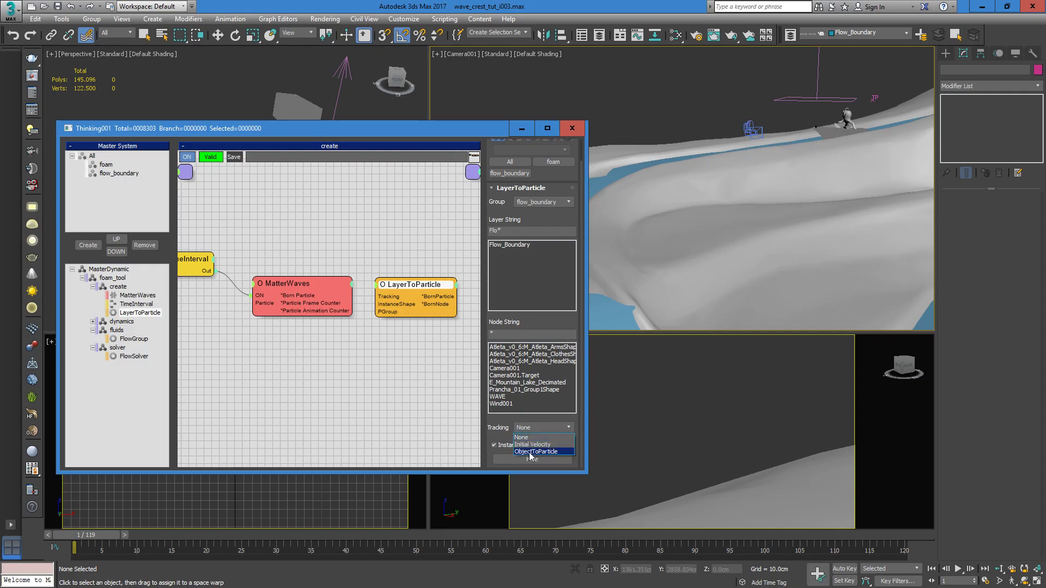
{"action": "left_click", "coordinate": [533, 452]}
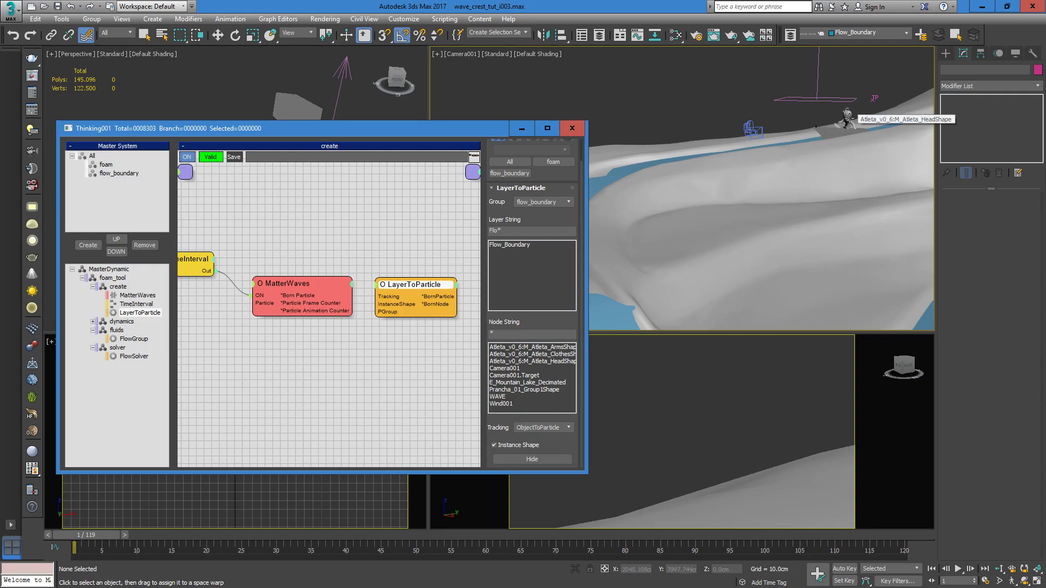
{"action": "left_click_drag", "start_coordinate": [83, 537], "coordinate": [245, 538]}
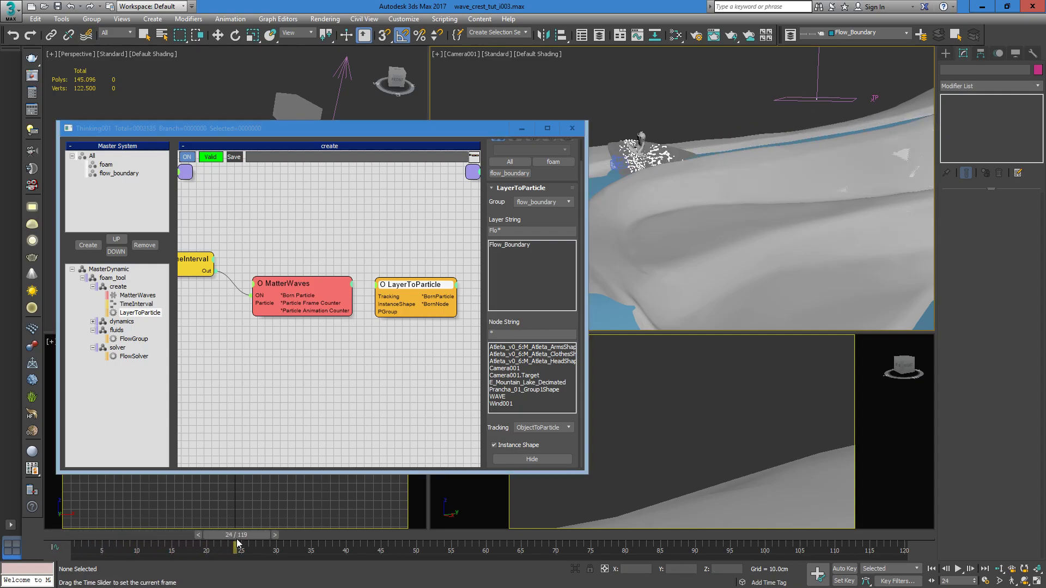
- Add a FlowBoundary operator to the fluids dynamic set and place it beside the FlowGroup node
{"action": "left_click", "coordinate": [117, 332]}
{"action": "right_click", "coordinate": [444, 253]}
{"action": "left_click", "coordinate": [364, 269]}
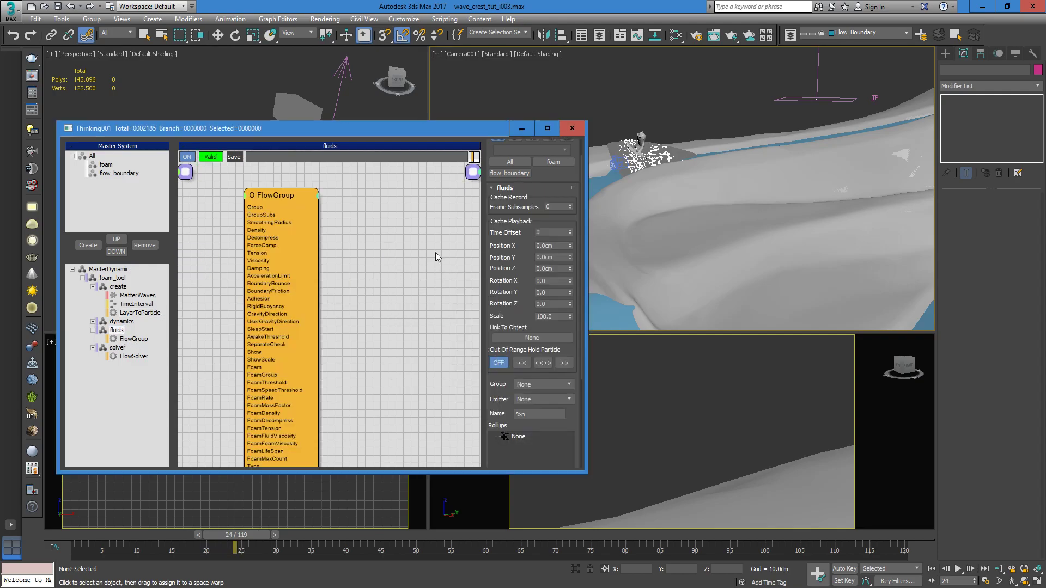
{"action": "right_click", "coordinate": [371, 225]}
{"action": "mouse_move", "coordinate": [403, 253]}
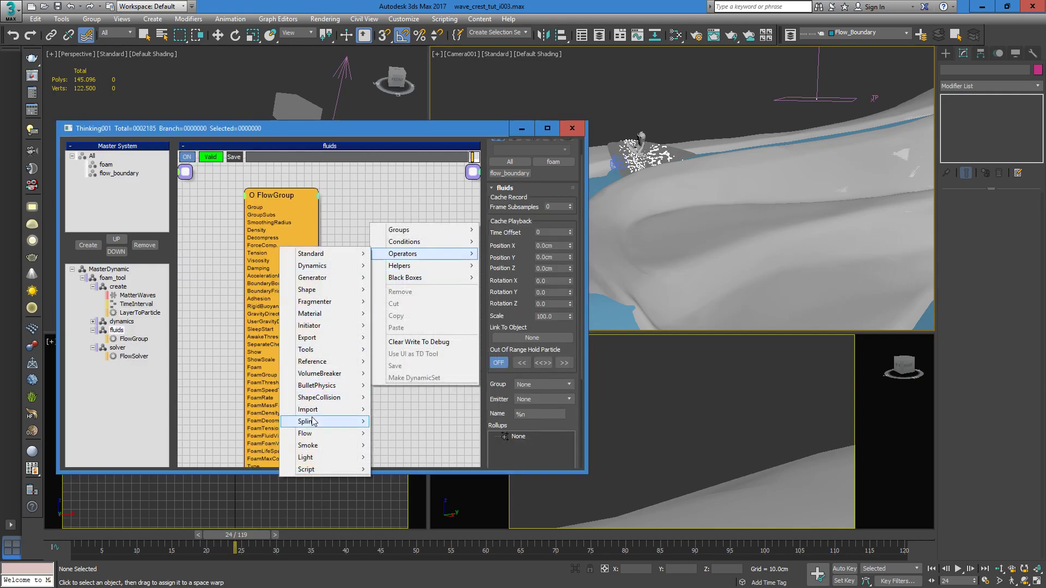
{"action": "mouse_move", "coordinate": [319, 424]}
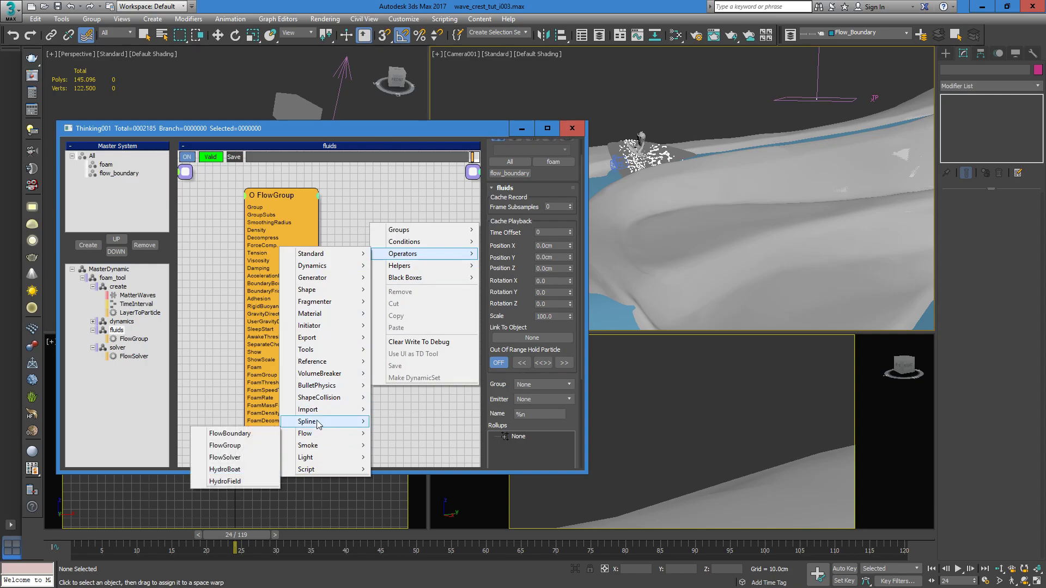
{"action": "left_click", "coordinate": [229, 439]}
{"action": "left_click_drag", "start_coordinate": [448, 233], "coordinate": [354, 200]}
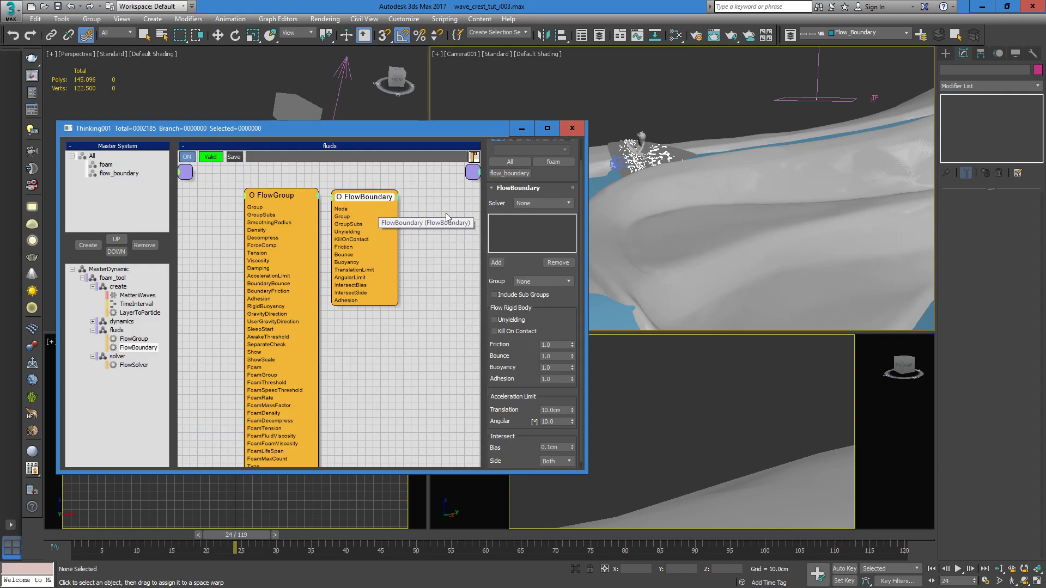
- Set the FlowBoundary's Solver to FlowSolver and its Group to flow_boundary
{"action": "left_click", "coordinate": [544, 203]}
{"action": "left_click", "coordinate": [540, 224]}
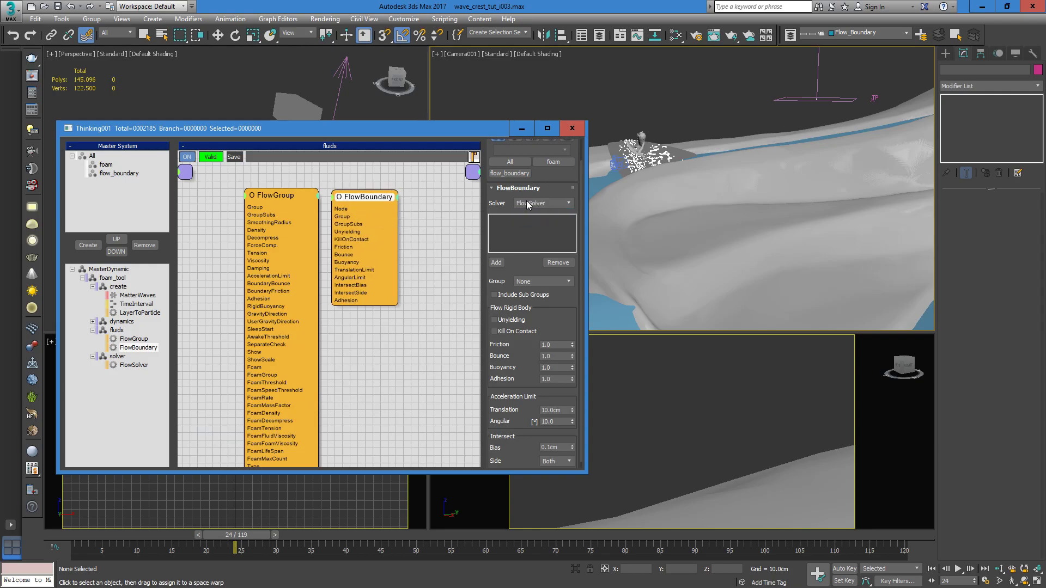
{"action": "left_click", "coordinate": [539, 282]}
{"action": "left_click", "coordinate": [545, 308]}
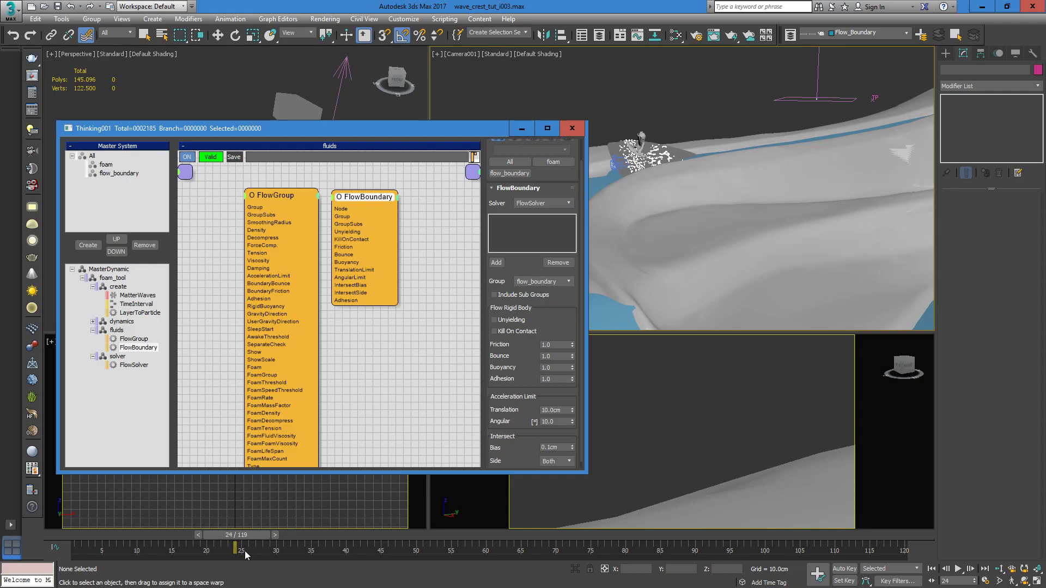
- Rewind the timeline and scrub forward to frame 11 to inspect how the foam and boundary objects interact
{"action": "left_click", "coordinate": [59, 537]}
{"action": "left_click_drag", "start_coordinate": [64, 538], "coordinate": [136, 538]}
{"action": "left_click", "coordinate": [86, 34]}
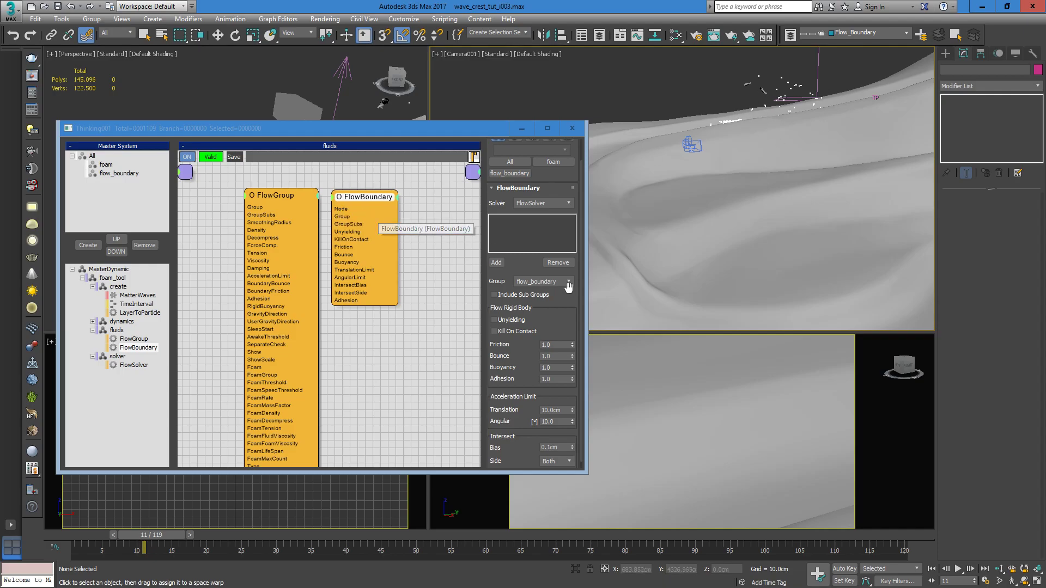
- Enable Unyielding on the FlowBoundary, rewind the timeline, and scrub to frame 43 to check the foam
{"action": "left_click", "coordinate": [494, 320]}
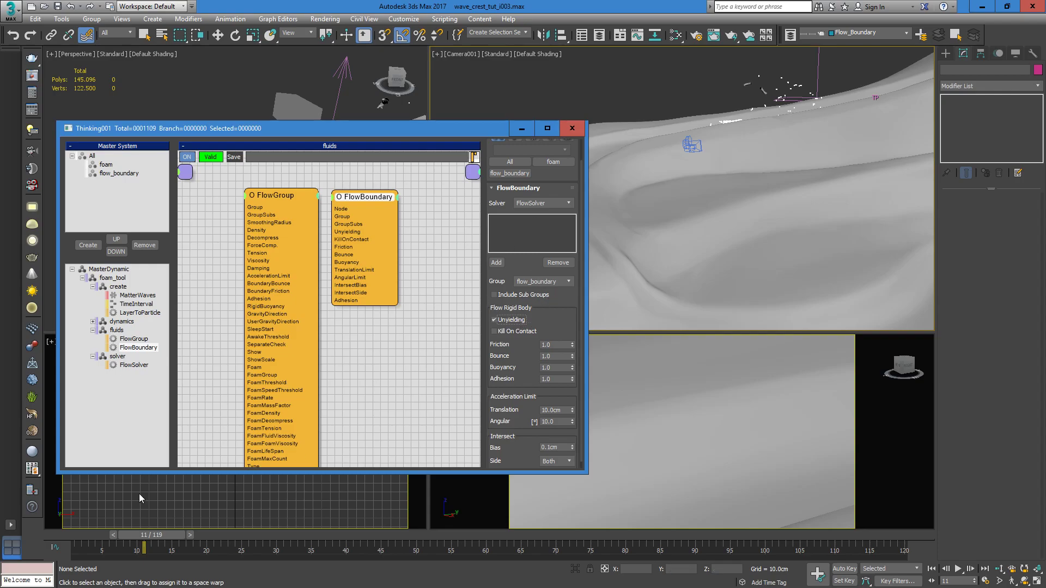
{"action": "left_click", "coordinate": [74, 537]}
{"action": "left_click_drag", "start_coordinate": [74, 537], "coordinate": [367, 539]}
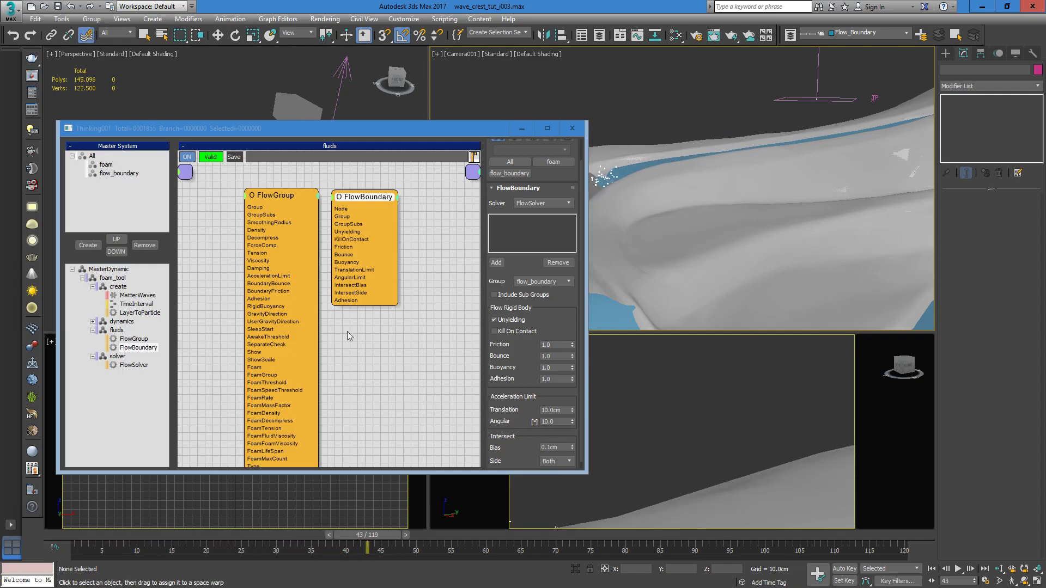
- Rewind the timeline, create a Camera001 preview animation of frames 1 to 80, and watch the foam in the resulting clip
{"action": "left_click_drag", "start_coordinate": [51, 538], "coordinate": [53, 536]}
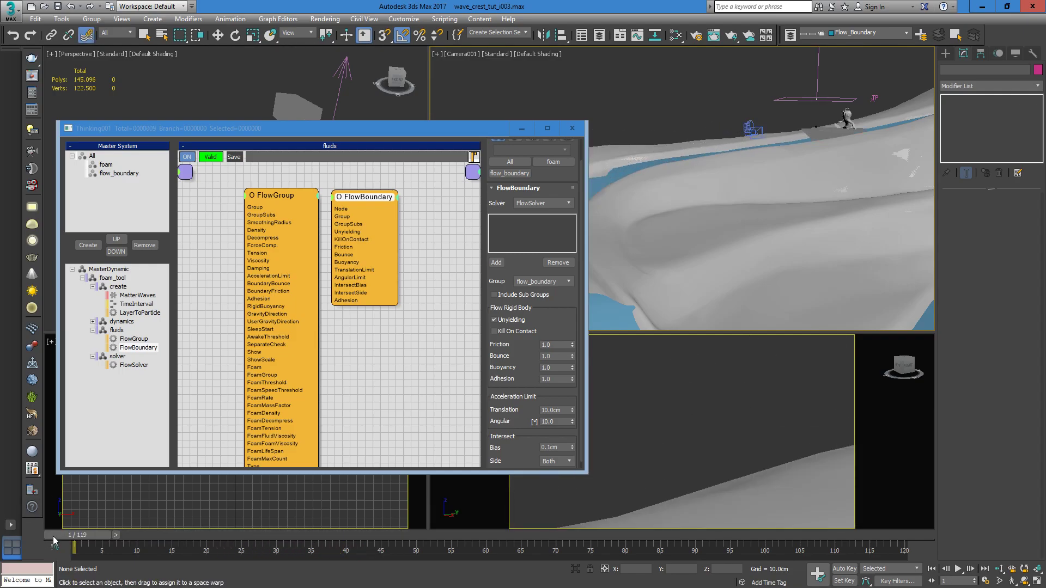
{"action": "left_click", "coordinate": [133, 297]}
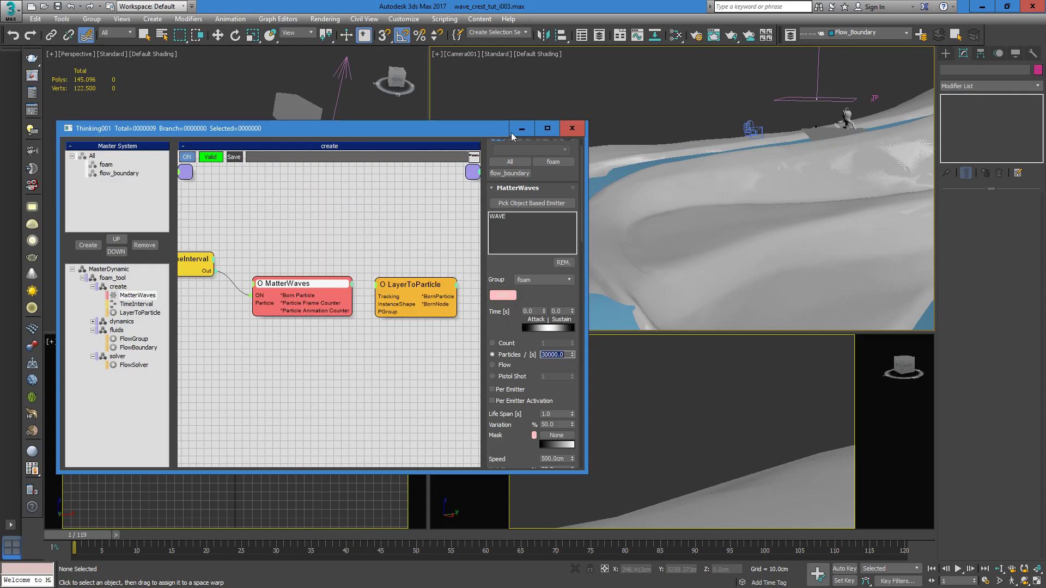
{"action": "left_click_drag", "start_coordinate": [466, 129], "coordinate": [448, 154]}
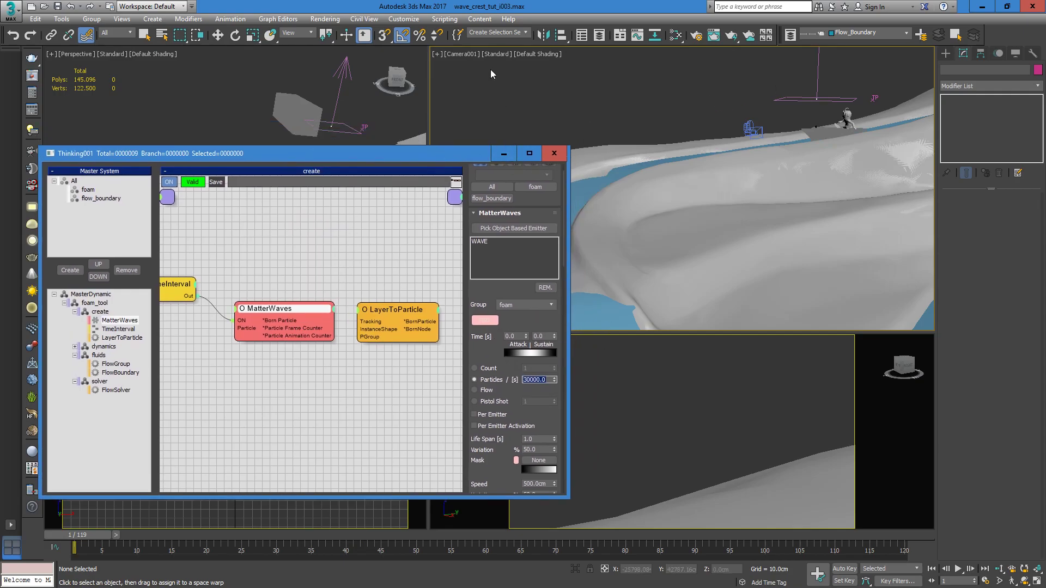
{"action": "left_click", "coordinate": [62, 18]}
{"action": "mouse_move", "coordinate": [154, 317]}
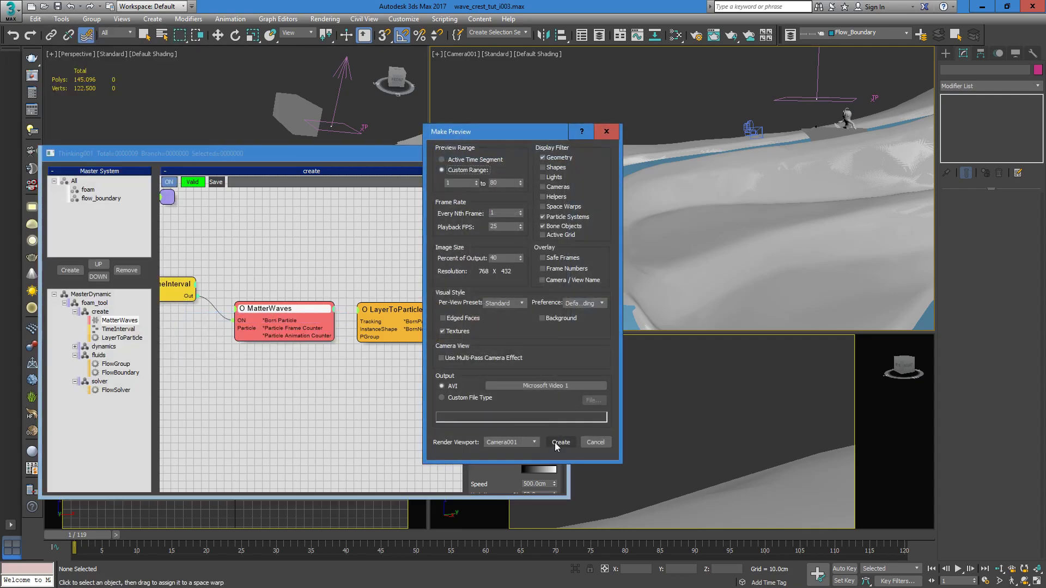
{"action": "left_click", "coordinate": [556, 442]}
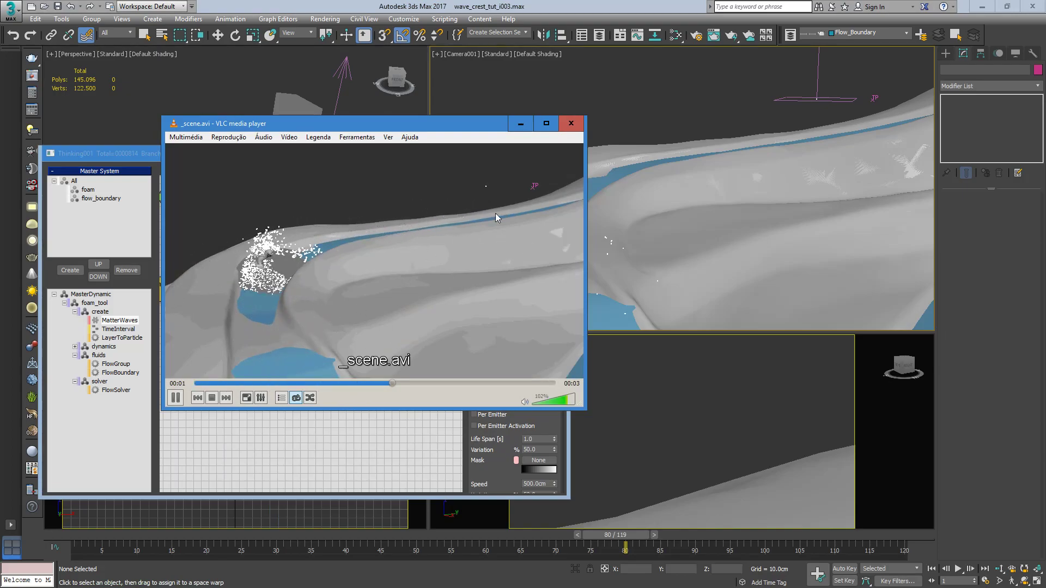
{"action": "left_click", "coordinate": [570, 126]}
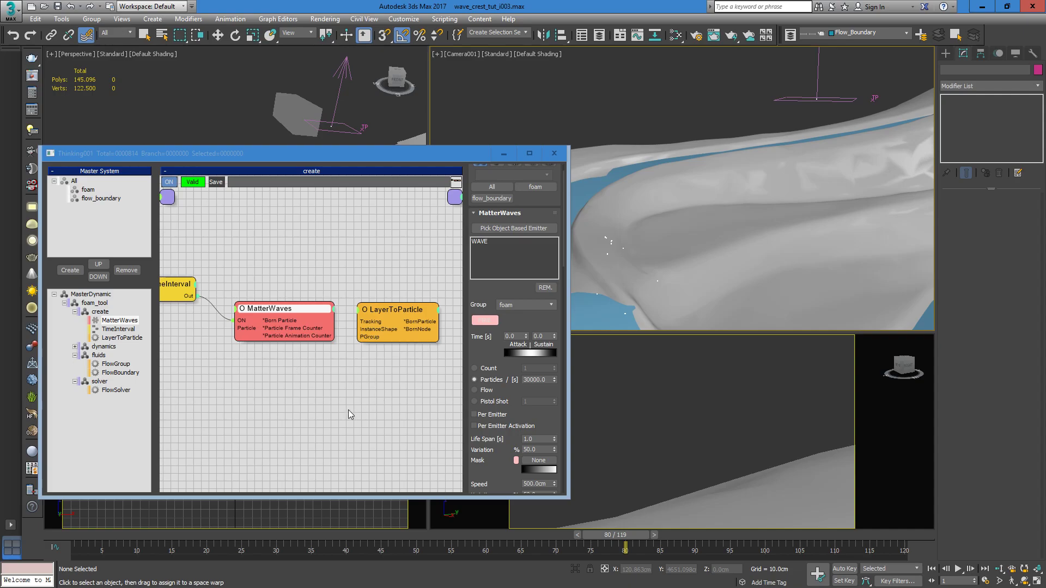
- Enlarge the Thinking editor and move it aside, rewind the timeline, and scrub to frame 47 to examine the surfer's path
{"action": "left_click_drag", "start_coordinate": [388, 155], "coordinate": [433, 151]}
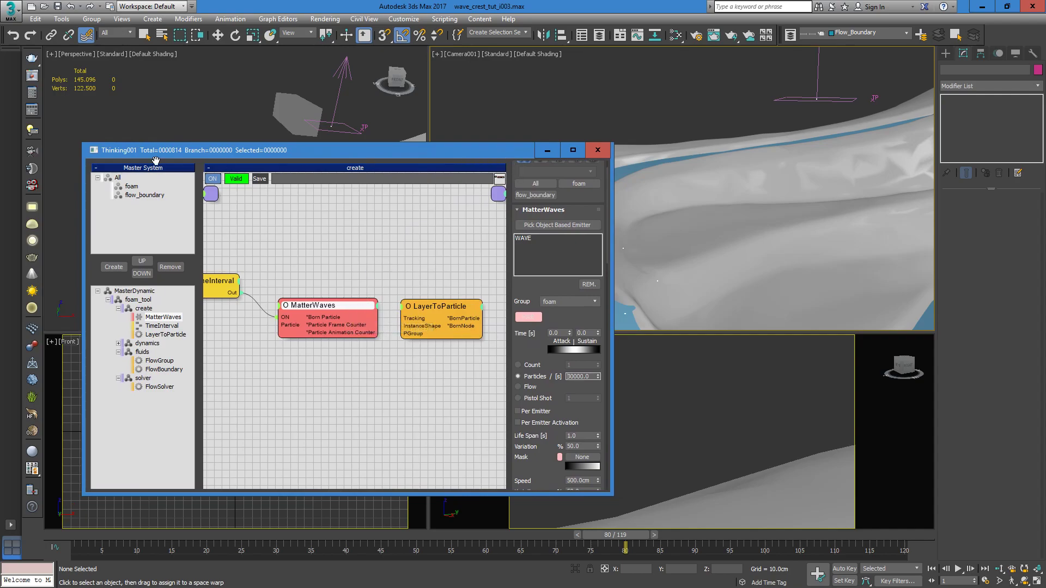
{"action": "left_click_drag", "start_coordinate": [81, 146], "coordinate": [55, 126]}
{"action": "left_click_drag", "start_coordinate": [373, 134], "coordinate": [367, 165]}
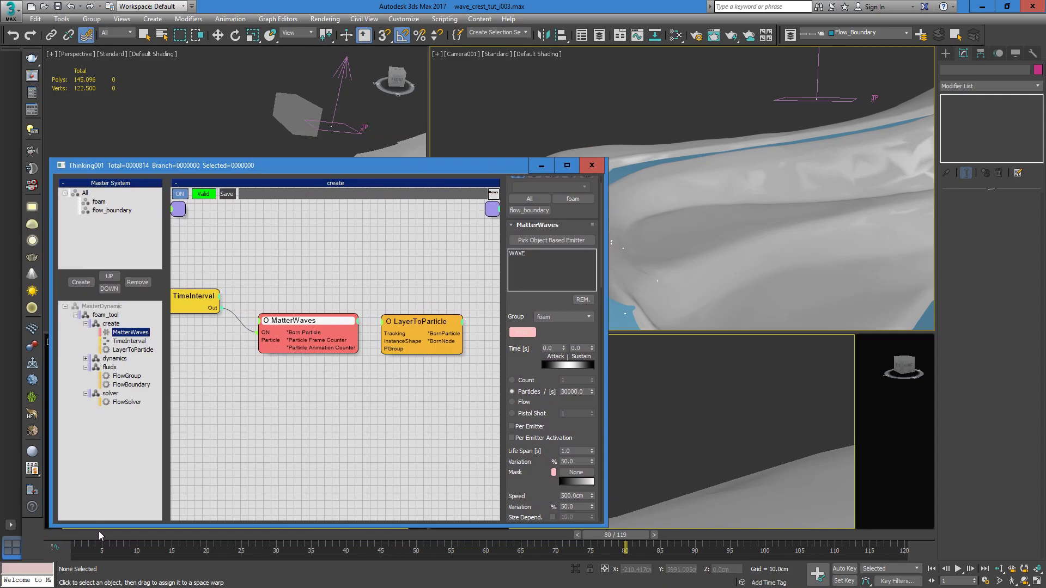
{"action": "left_click", "coordinate": [48, 536]}
{"action": "left_click_drag", "start_coordinate": [473, 171], "coordinate": [256, 112]}
{"action": "left_click_drag", "start_coordinate": [89, 535], "coordinate": [404, 585]}
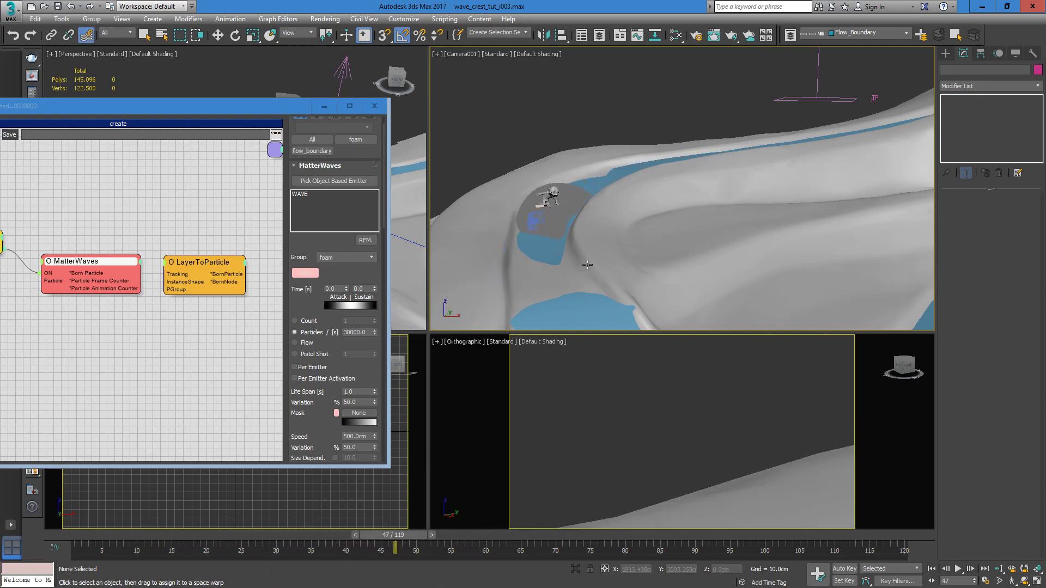
- Select the small plane attached beneath the surfboard and scrub to frame 32 to examine its position
{"action": "left_click", "coordinate": [536, 206]}
{"action": "left_click", "coordinate": [144, 34]}
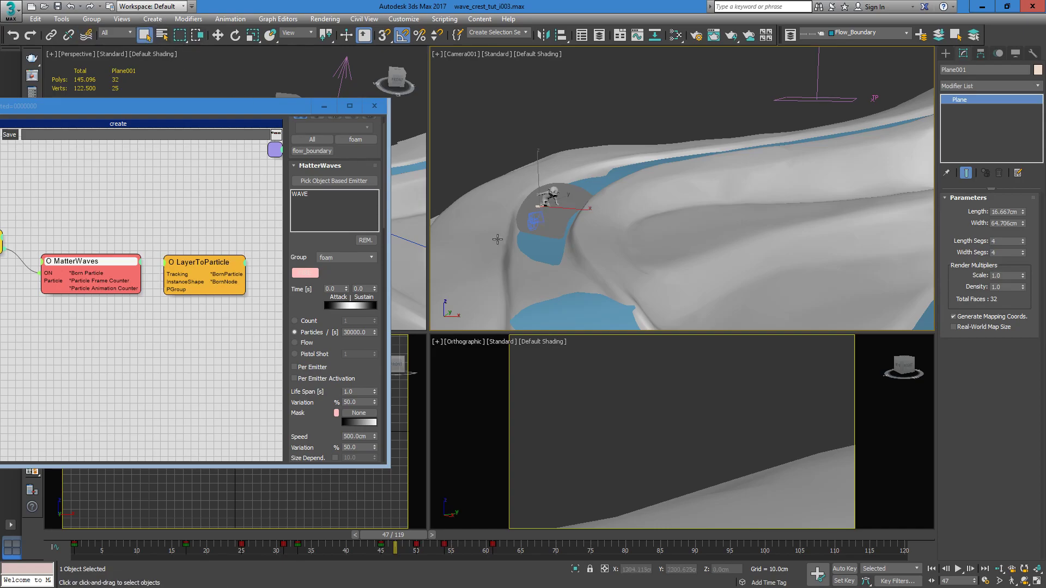
{"action": "left_click", "coordinate": [539, 206]}
{"action": "left_click", "coordinate": [539, 206]}
{"action": "left_click_drag", "start_coordinate": [239, 539], "coordinate": [297, 535]}
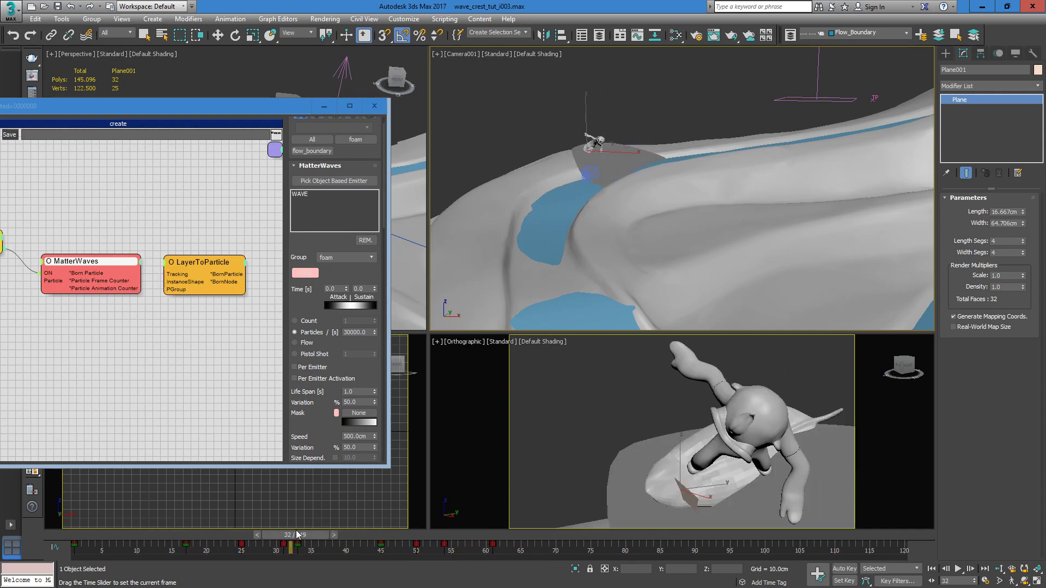
- Duplicate the MatterWaves operator within the create dynamic set, placing the copy below the original
{"action": "left_click_drag", "start_coordinate": [165, 110], "coordinate": [354, 106]}
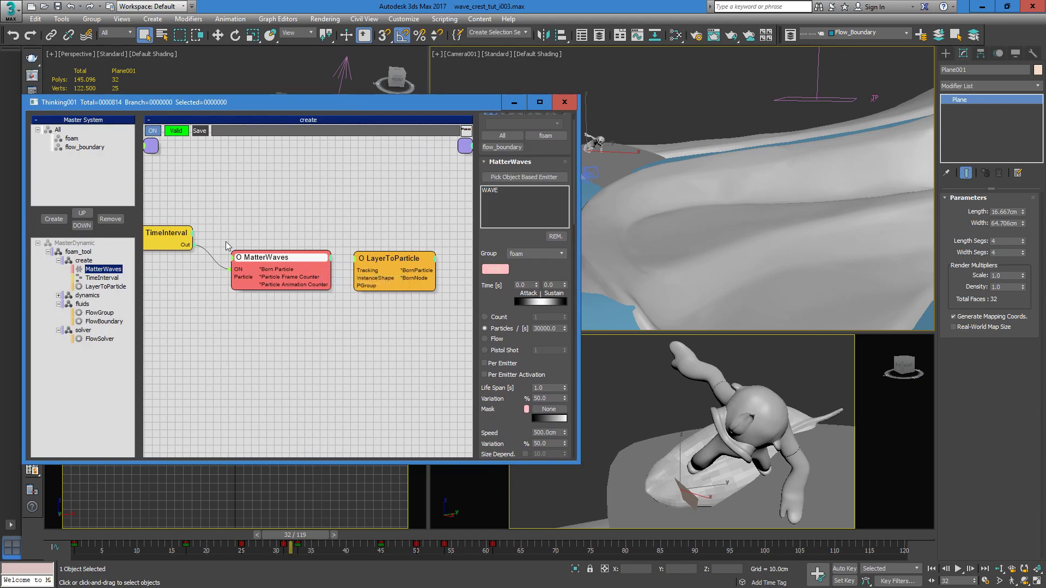
{"action": "mouse_move", "coordinate": [290, 258]}
{"action": "left_mouse_down", "text": "shift"}
{"action": "mouse_move", "coordinate": [290, 337]}
{"action": "mouse_move", "coordinate": [303, 339]}
{"action": "left_mouse_up", "text": "shift"}
{"action": "middle_click_drag", "start_coordinate": [271, 311], "coordinate": [349, 302]}
- Add a second TimeInterval condition to the create set and place it beside the duplicated MatterWaves
{"action": "right_click", "coordinate": [266, 334]}
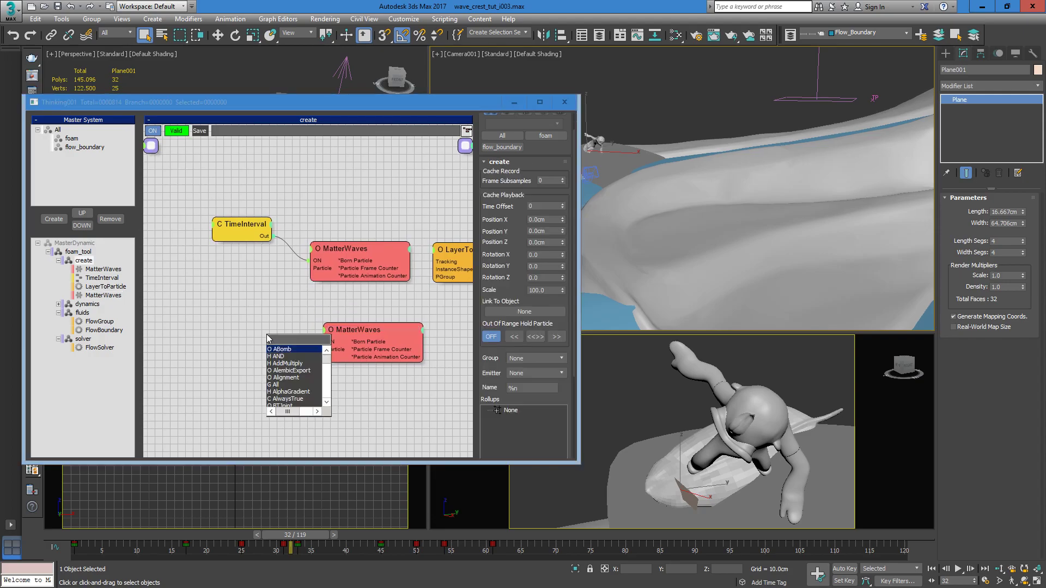
{"action": "left_click", "coordinate": [236, 311]}
{"action": "right_click", "coordinate": [242, 326]}
{"action": "mouse_move", "coordinate": [249, 347]}
{"action": "mouse_move", "coordinate": [146, 346]}
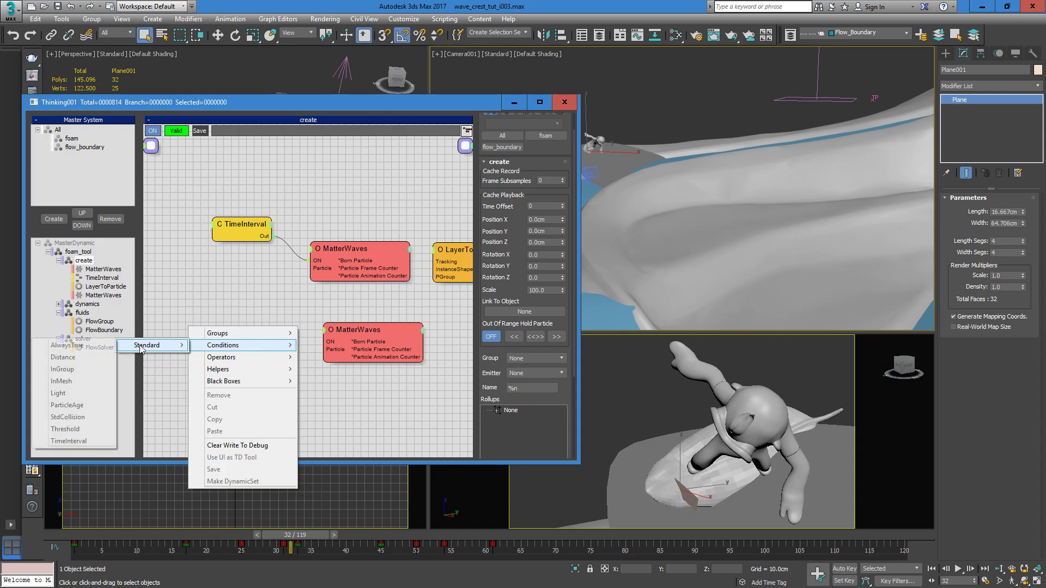
{"action": "left_click", "coordinate": [71, 430]}
{"action": "left_click_drag", "start_coordinate": [258, 326], "coordinate": [199, 299]}
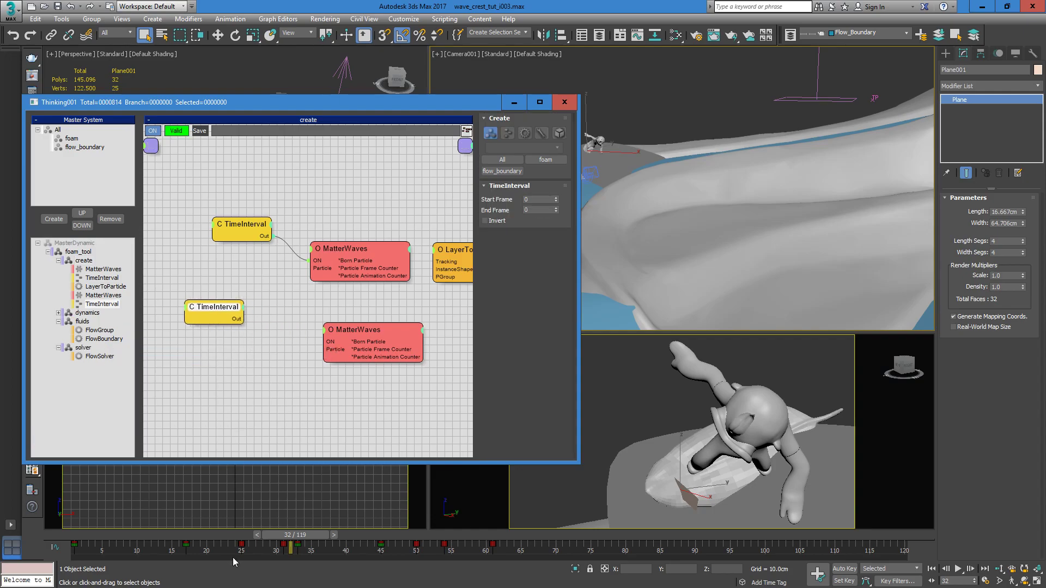
- Set the new TimeInterval to start at frame 25 and end at frame 35, and duplicate it directly below
{"action": "left_click_drag", "start_coordinate": [215, 535], "coordinate": [256, 534]}
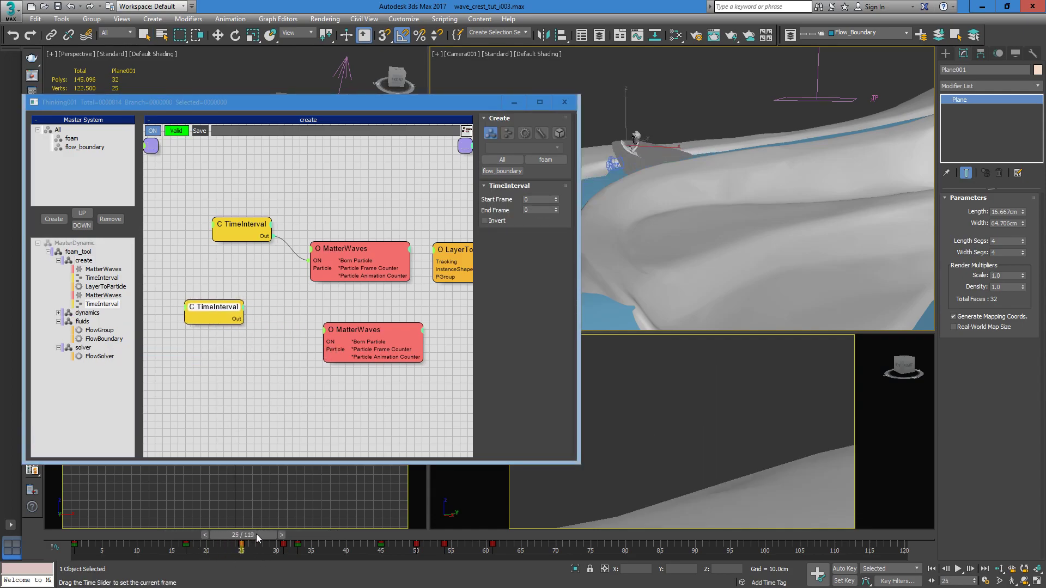
{"action": "left_click", "coordinate": [526, 200]}
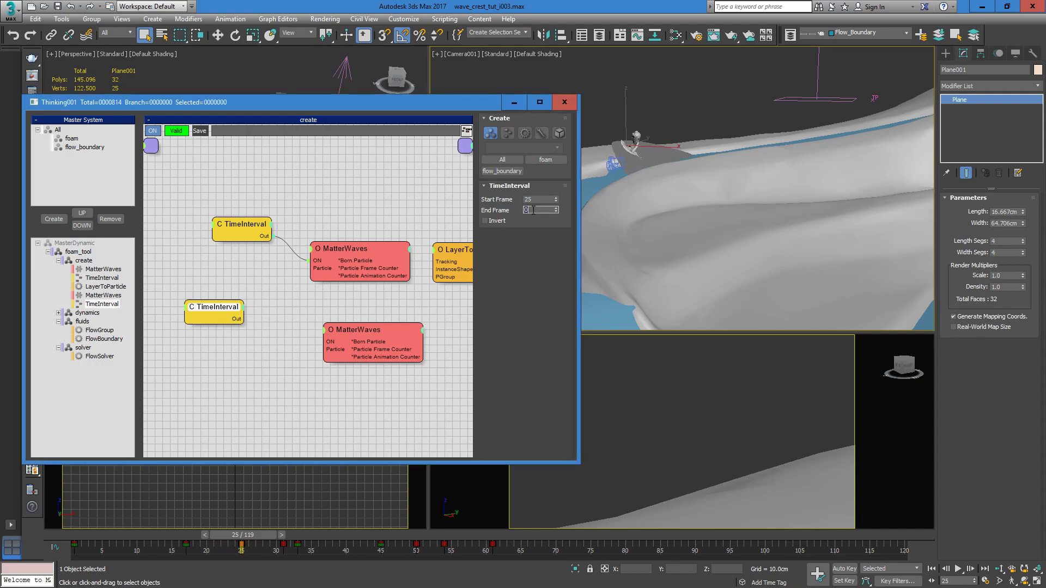
{"action": "left_click_drag", "start_coordinate": [225, 305], "coordinate": [227, 348], "text": "shift"}
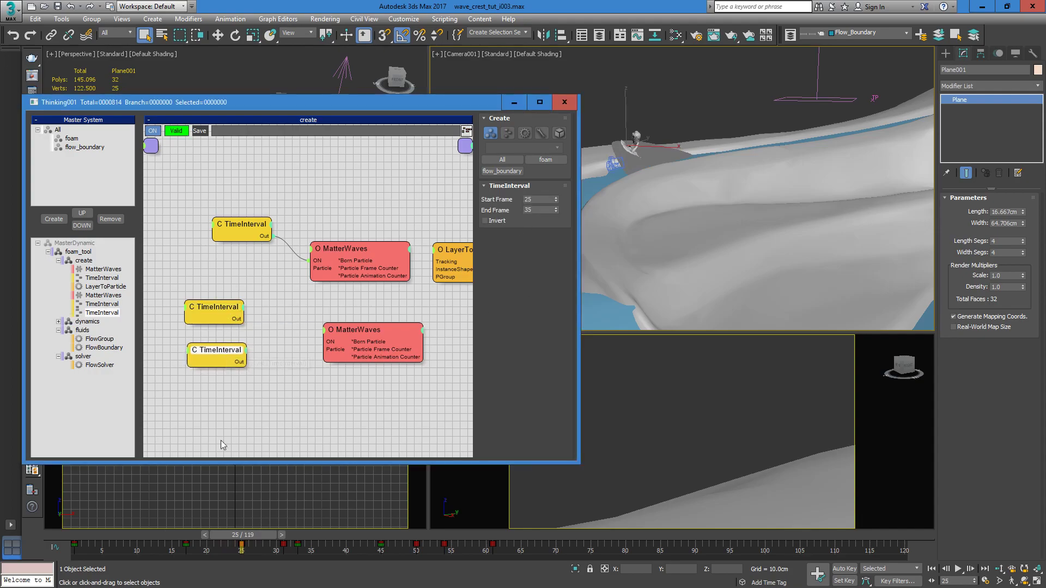
- Scrub to frame 54 to find the second emission moment and set the duplicated TimeInterval's Start Frame to 54
{"action": "left_click_drag", "start_coordinate": [256, 534], "coordinate": [392, 537]}
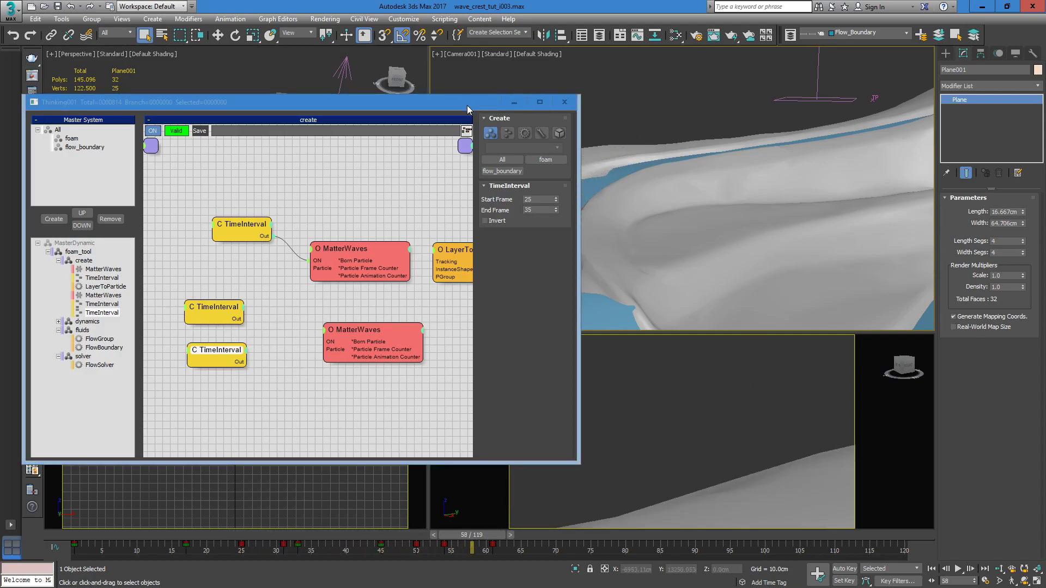
{"action": "left_click_drag", "start_coordinate": [467, 104], "coordinate": [345, 75]}
{"action": "left_click_drag", "start_coordinate": [294, 535], "coordinate": [445, 539]}
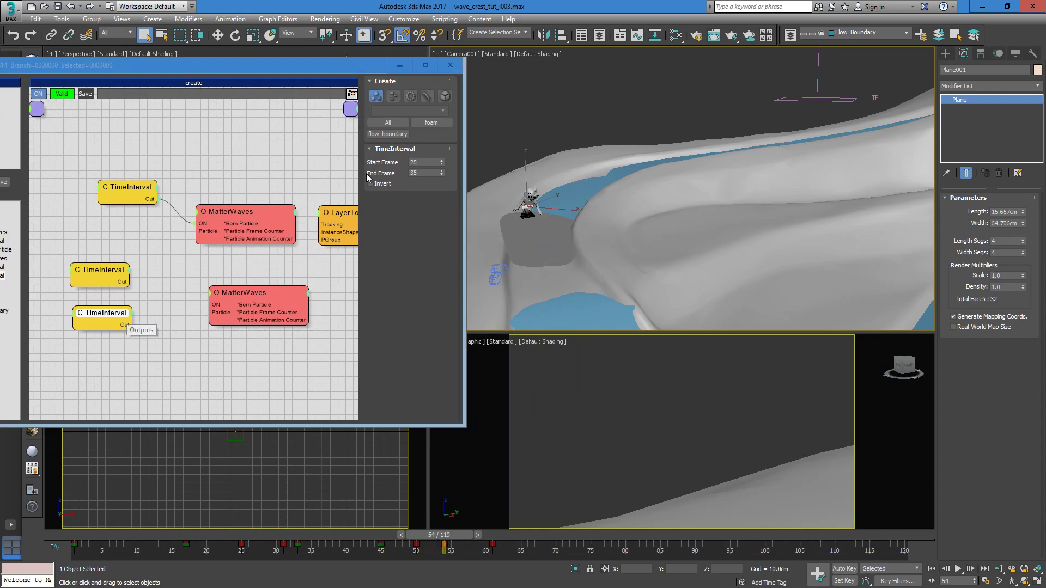
{"action": "left_click", "coordinate": [422, 162]}
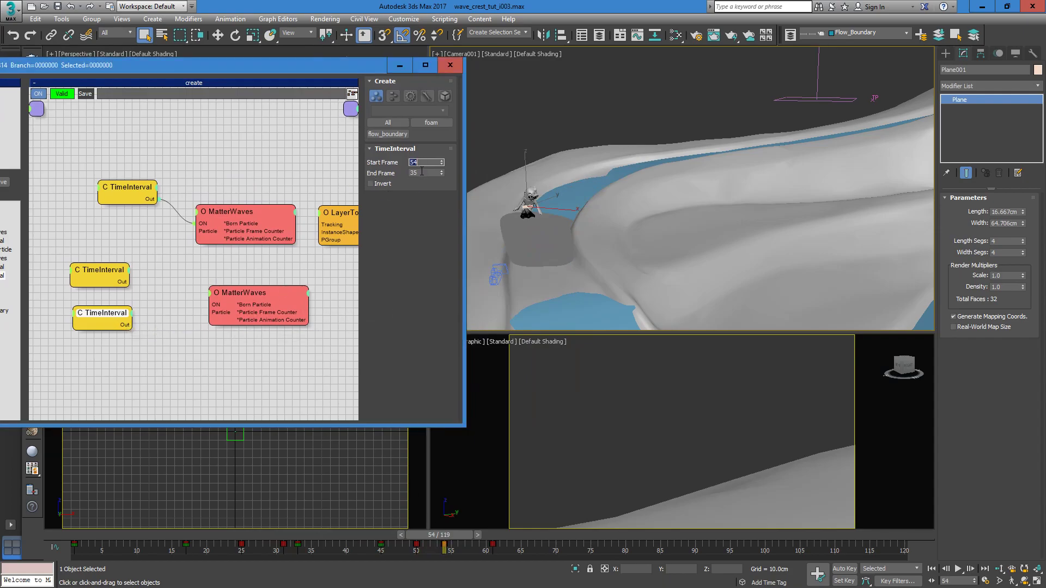
- Add an OR helper and wire both new TimeIntervals through it into the duplicated MatterWaves' ON input
{"action": "double_click", "coordinate": [174, 305]}
{"action": "type", "text": "or"}
{"action": "key", "text": "Return"}
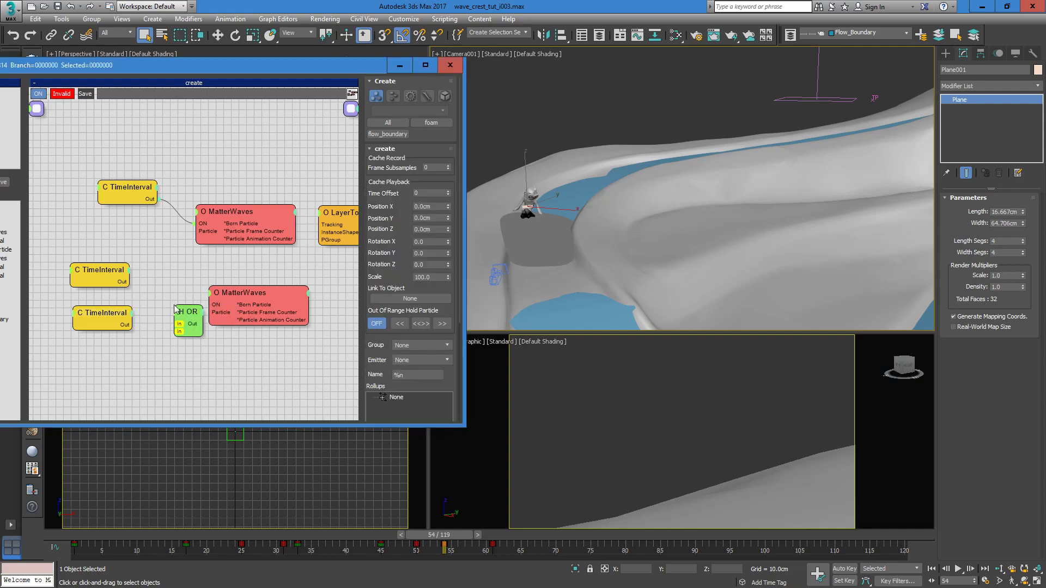
{"action": "left_click_drag", "start_coordinate": [181, 317], "coordinate": [241, 296]}
{"action": "left_click", "coordinate": [228, 295]}
{"action": "left_click_drag", "start_coordinate": [129, 282], "coordinate": [170, 302]}
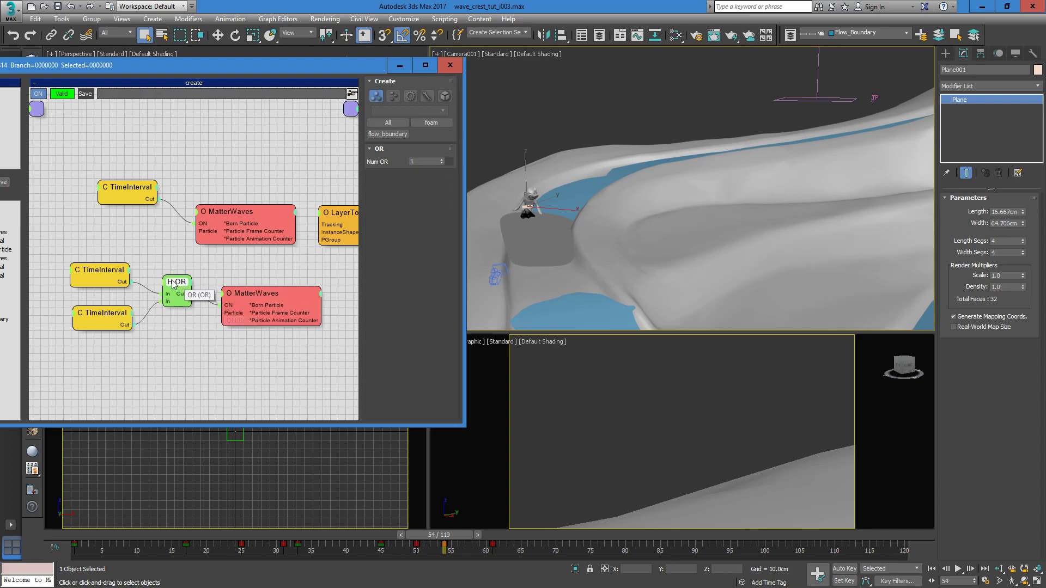
- Tidy the layout of the two new TimeIntervals, the OR helper and the duplicated MatterWaves
{"action": "left_click_drag", "start_coordinate": [104, 268], "coordinate": [111, 258]}
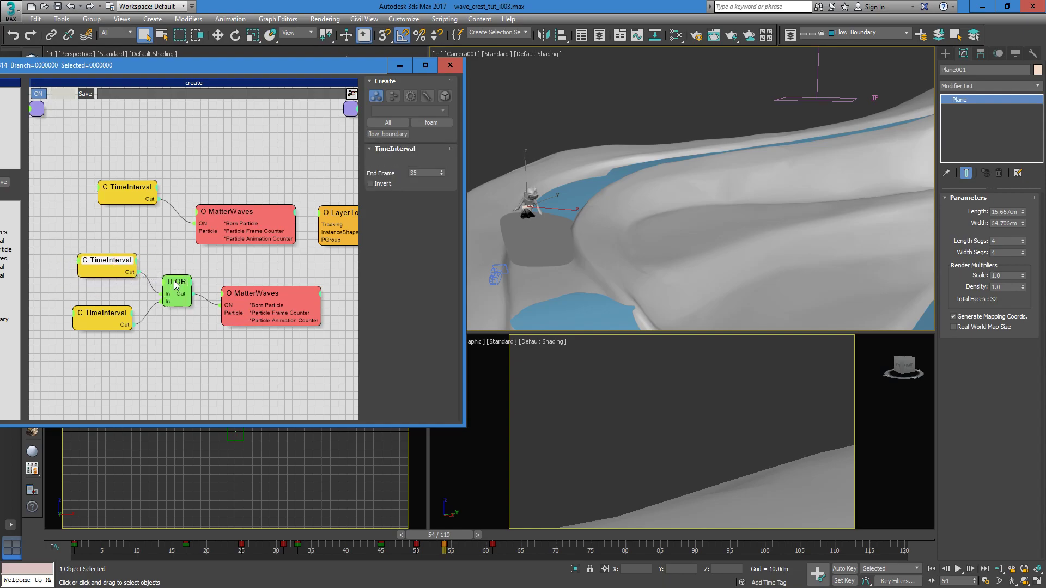
{"action": "left_click_drag", "start_coordinate": [173, 281], "coordinate": [174, 278]}
{"action": "left_click_drag", "start_coordinate": [112, 262], "coordinate": [95, 257]}
{"action": "left_click_drag", "start_coordinate": [174, 283], "coordinate": [170, 284]}
{"action": "left_click_drag", "start_coordinate": [105, 258], "coordinate": [116, 259]}
{"action": "left_click_drag", "start_coordinate": [115, 311], "coordinate": [114, 306]}
{"action": "left_click_drag", "start_coordinate": [249, 296], "coordinate": [242, 296]}
{"action": "left_click_drag", "start_coordinate": [110, 308], "coordinate": [111, 306]}
{"action": "left_click_drag", "start_coordinate": [253, 295], "coordinate": [258, 298]}
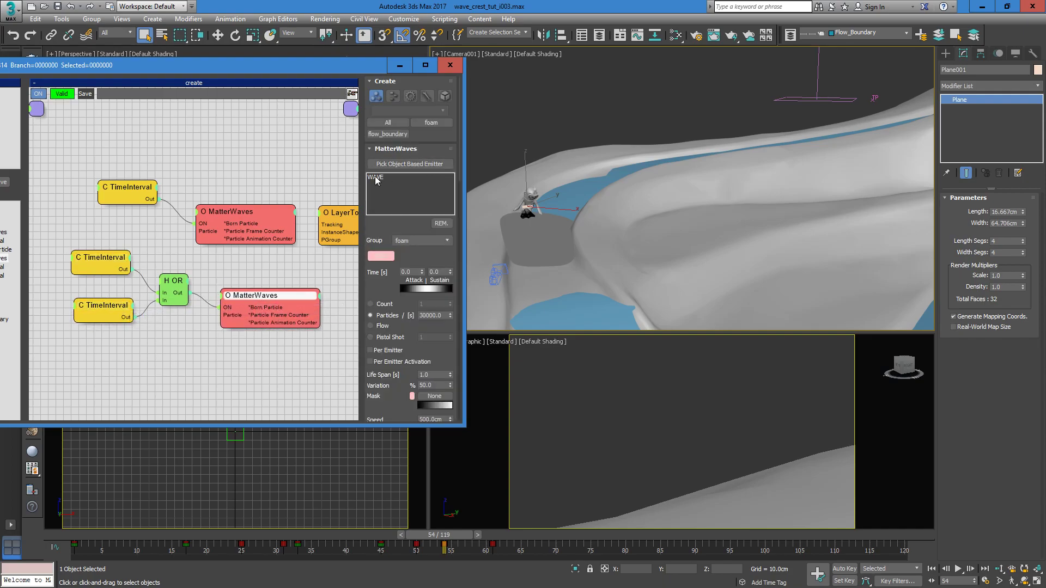
- Replace WAVE with Plane001 as the only object-based emitter of the duplicated MatterWaves
{"action": "left_click", "coordinate": [440, 224]}
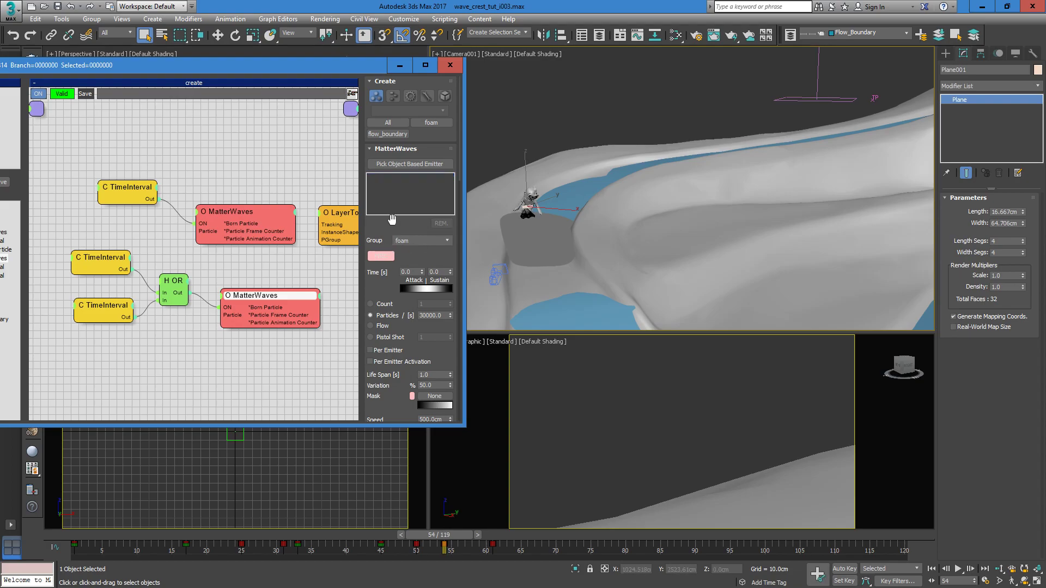
{"action": "left_click", "coordinate": [394, 164]}
{"action": "left_click", "coordinate": [527, 206]}
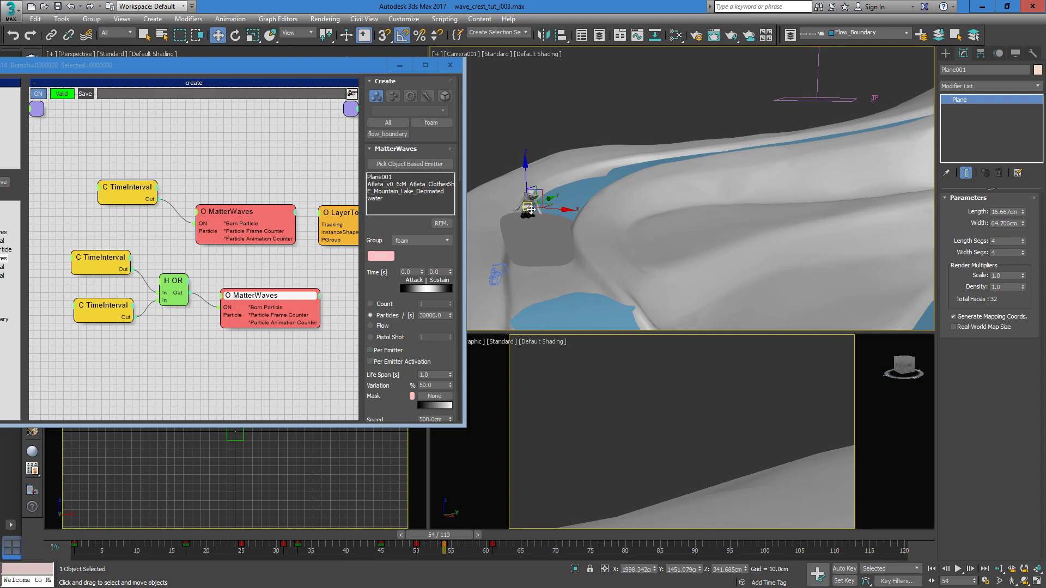
{"action": "left_click", "coordinate": [383, 184]}
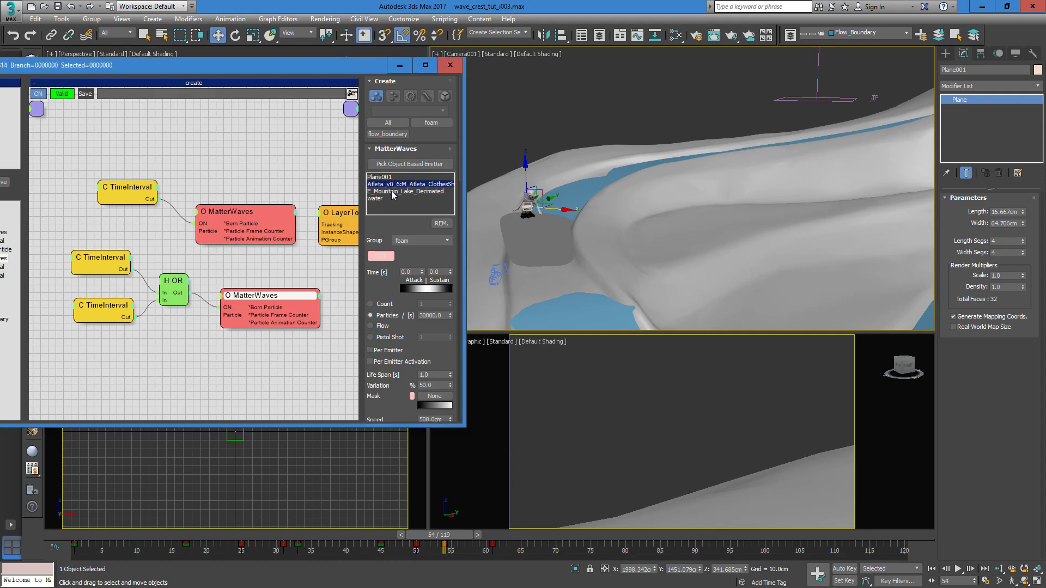
{"action": "left_click", "coordinate": [439, 224]}
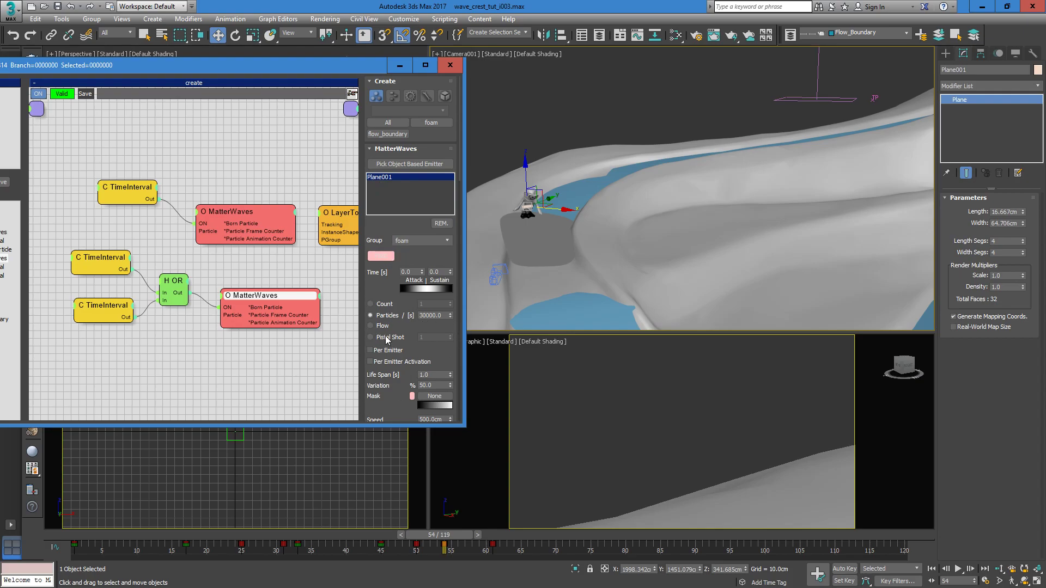
- Turn off the original MatterWaves operator and bring the Thinking editor fully back into view
{"action": "right_click", "coordinate": [204, 214]}
{"action": "left_click", "coordinate": [256, 226]}
{"action": "left_click_drag", "start_coordinate": [210, 73], "coordinate": [419, 73]}
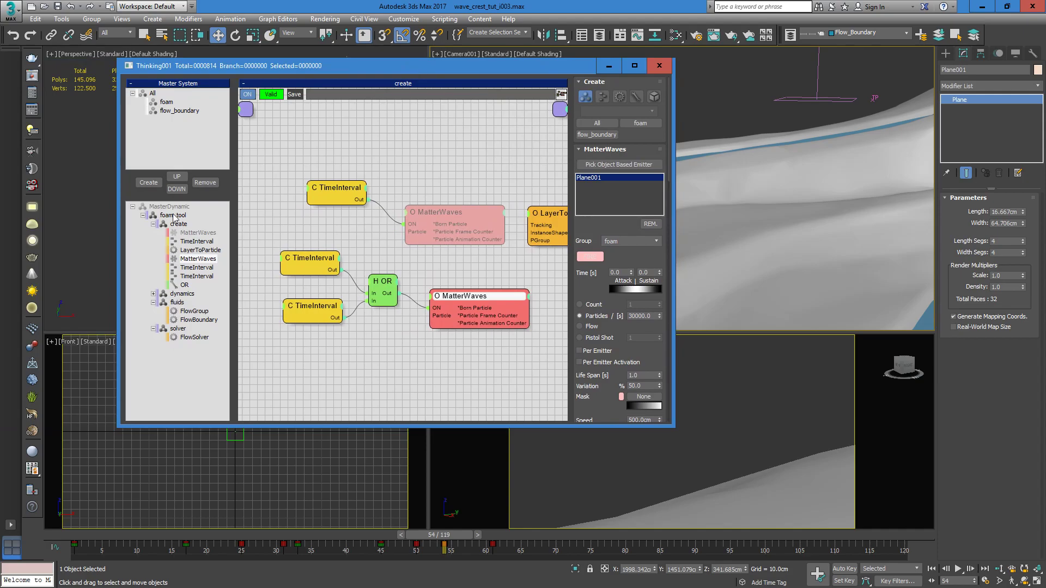
{"action": "left_click_drag", "start_coordinate": [349, 67], "coordinate": [305, 67]}
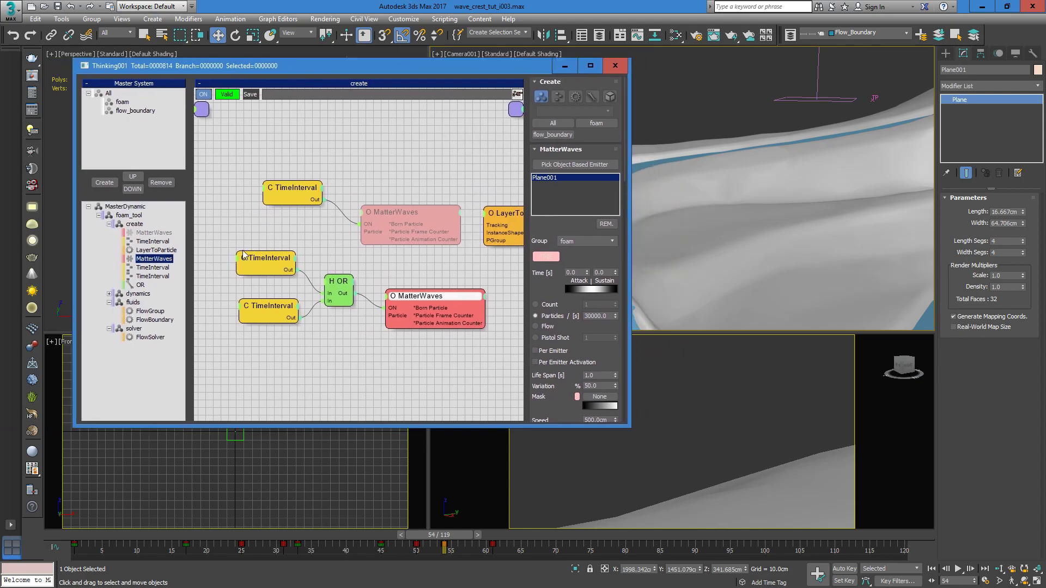
- Rewind the timeline, minimize the editor, and scrub through the animation to examine the particles emitted from the plane
{"action": "left_click", "coordinate": [63, 538]}
{"action": "left_click", "coordinate": [563, 66]}
{"action": "left_click_drag", "start_coordinate": [94, 537], "coordinate": [537, 563]}
{"action": "left_click_drag", "start_coordinate": [606, 568], "coordinate": [639, 553]}
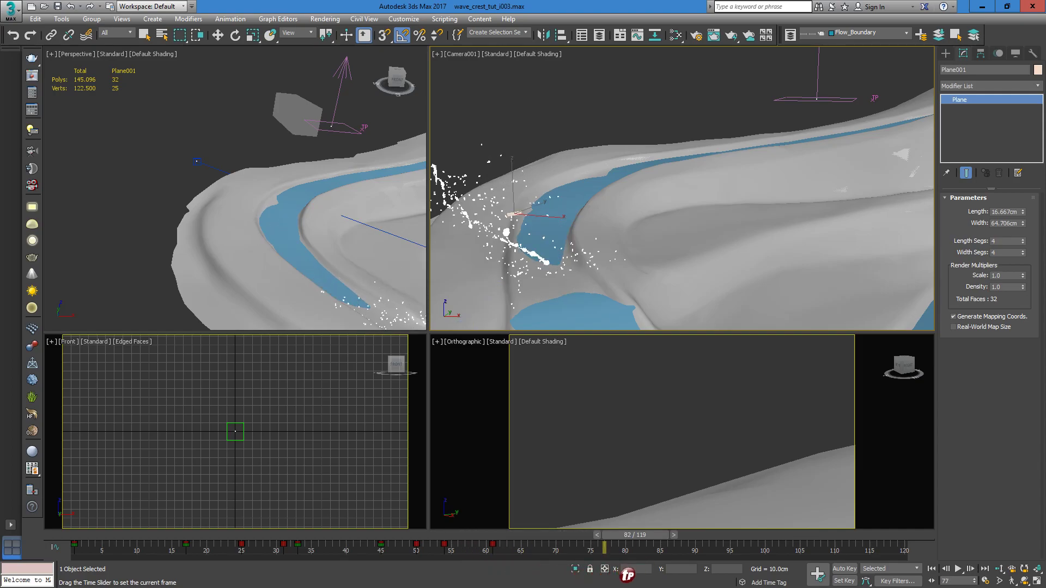
{"action": "key", "text": "w"}
{"action": "left_click_drag", "start_coordinate": [84, 535], "coordinate": [351, 538]}
- Select the Thinking001 object, reopen its Thinking properties editor, and restore the editor to a smaller window
{"action": "left_click", "coordinate": [873, 99]}
{"action": "key", "text": "w"}
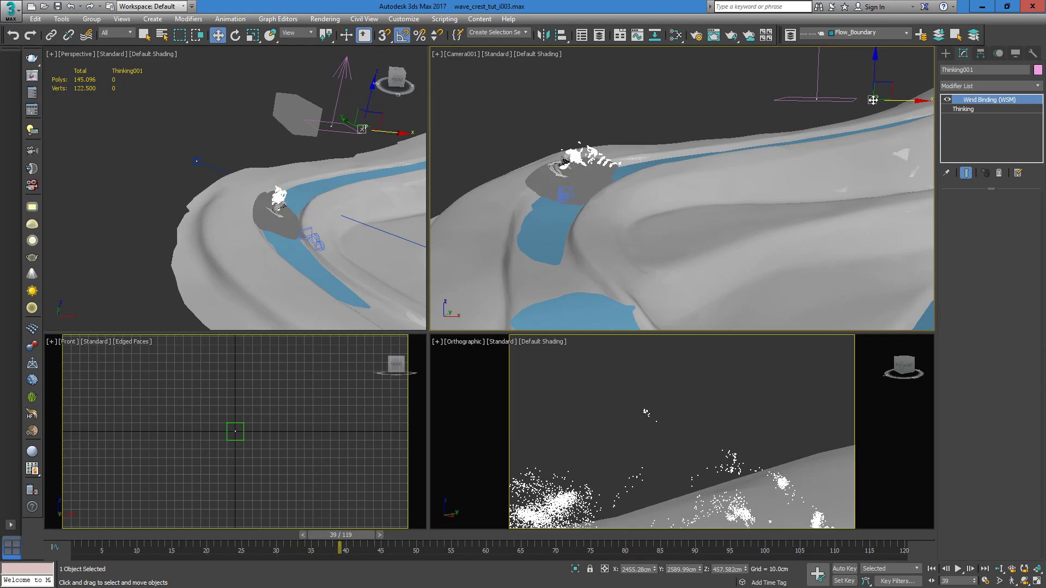
{"action": "left_click", "coordinate": [993, 110]}
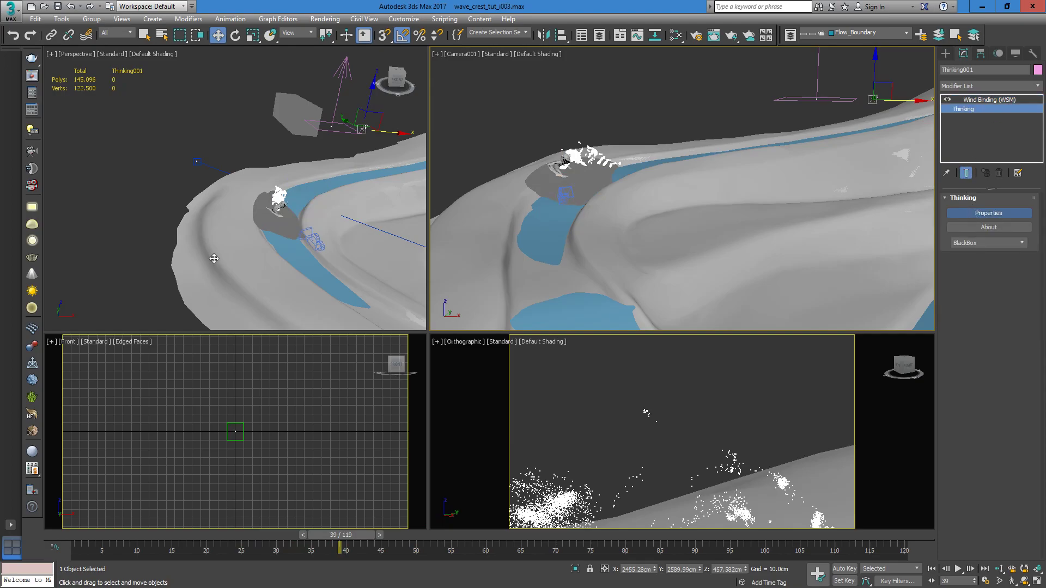
{"action": "left_click", "coordinate": [970, 213]}
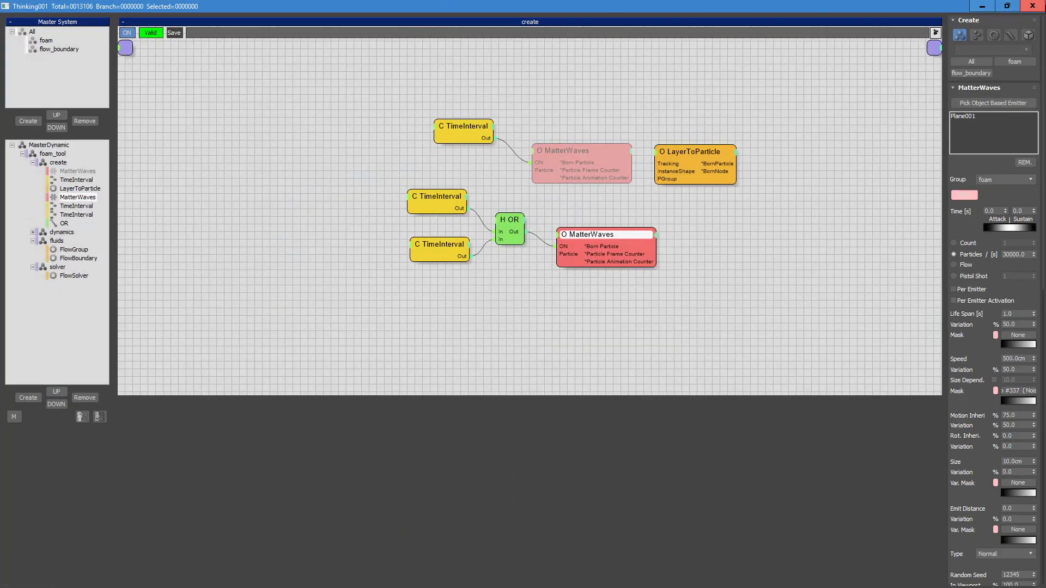
{"action": "left_click", "coordinate": [1006, 6]}
- Turn the original MatterWaves back on with 100000 particles per second, and set the plane-based MatterWaves to 15000
{"action": "right_click", "coordinate": [373, 223]}
{"action": "left_click", "coordinate": [337, 224]}
{"action": "left_click", "coordinate": [381, 219]}
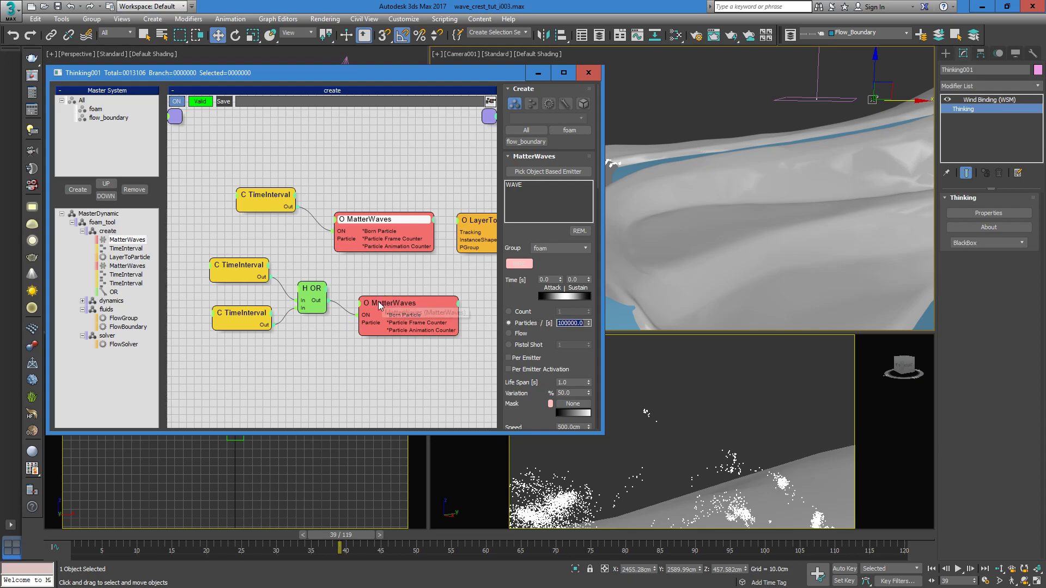
{"action": "left_click", "coordinate": [417, 304]}
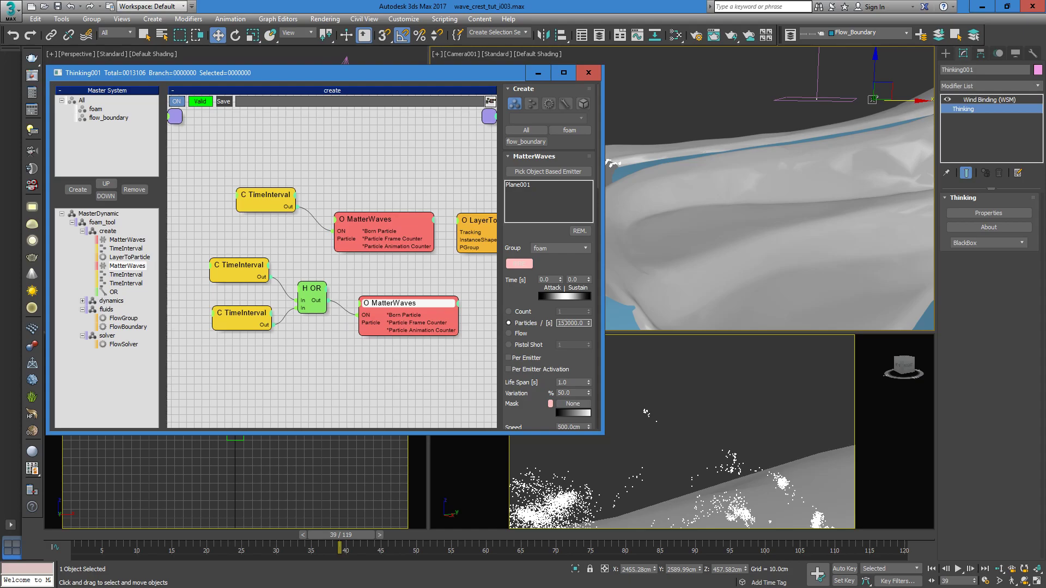
- Rewind to the first frame and create a new Camera001 preview of frames 1 to 80 using both emitters
{"action": "left_click", "coordinate": [61, 536]}
{"action": "left_click_drag", "start_coordinate": [484, 82], "coordinate": [480, 186]}
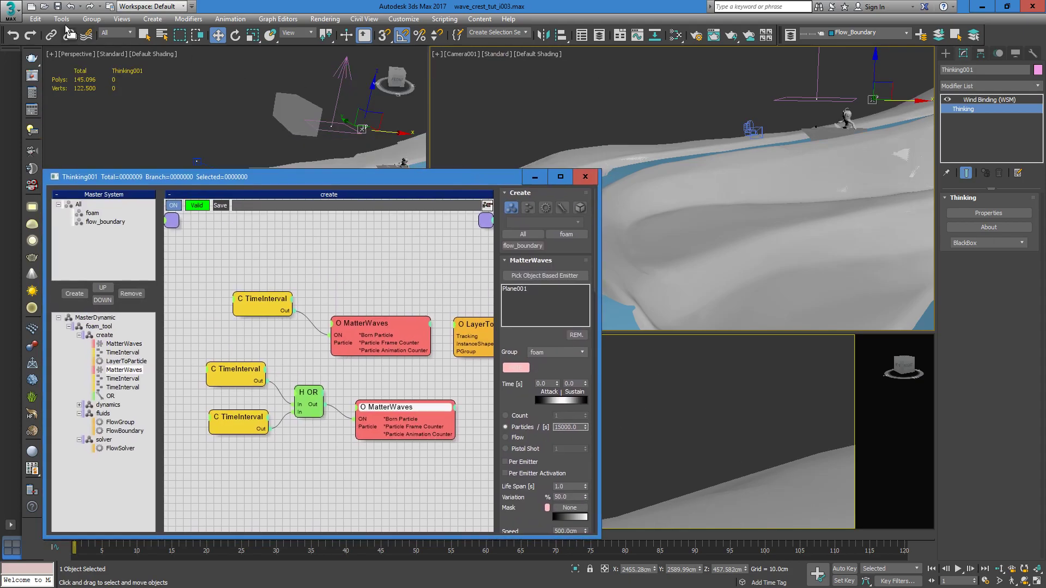
{"action": "left_click", "coordinate": [61, 18]}
{"action": "mouse_move", "coordinate": [126, 322]}
{"action": "left_click", "coordinate": [234, 317]}
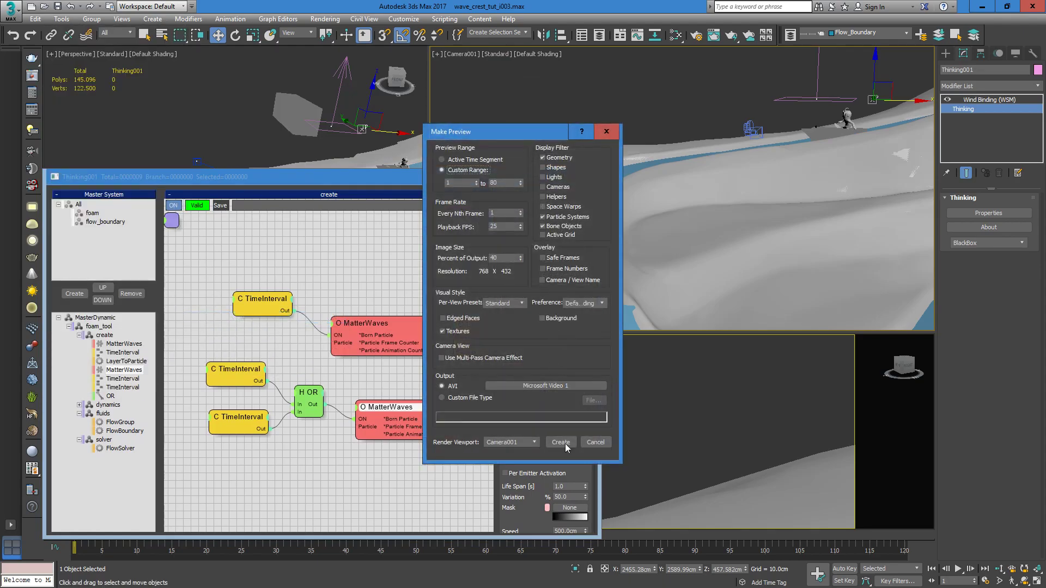
{"action": "left_click", "coordinate": [561, 442]}
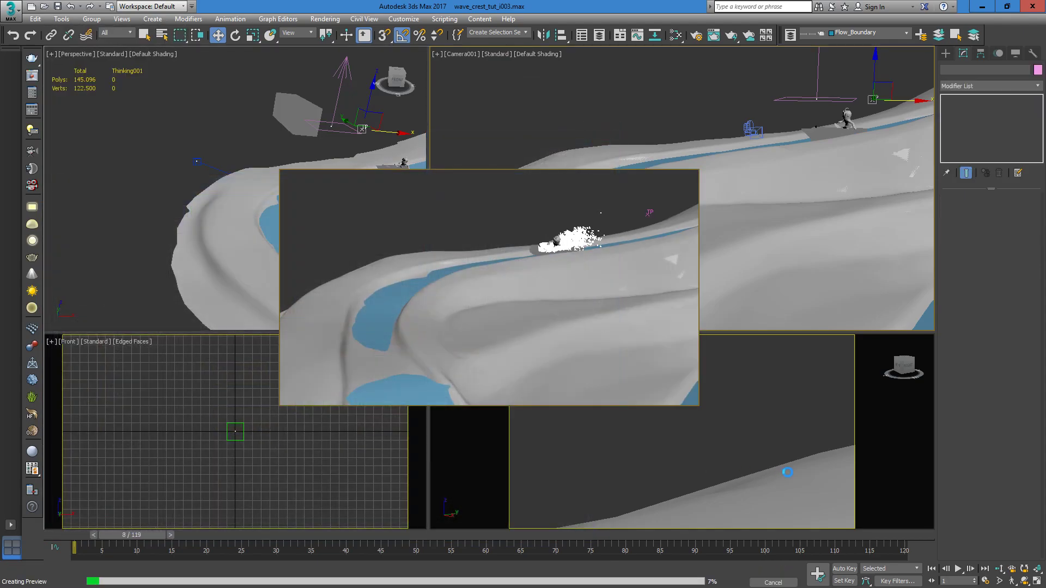